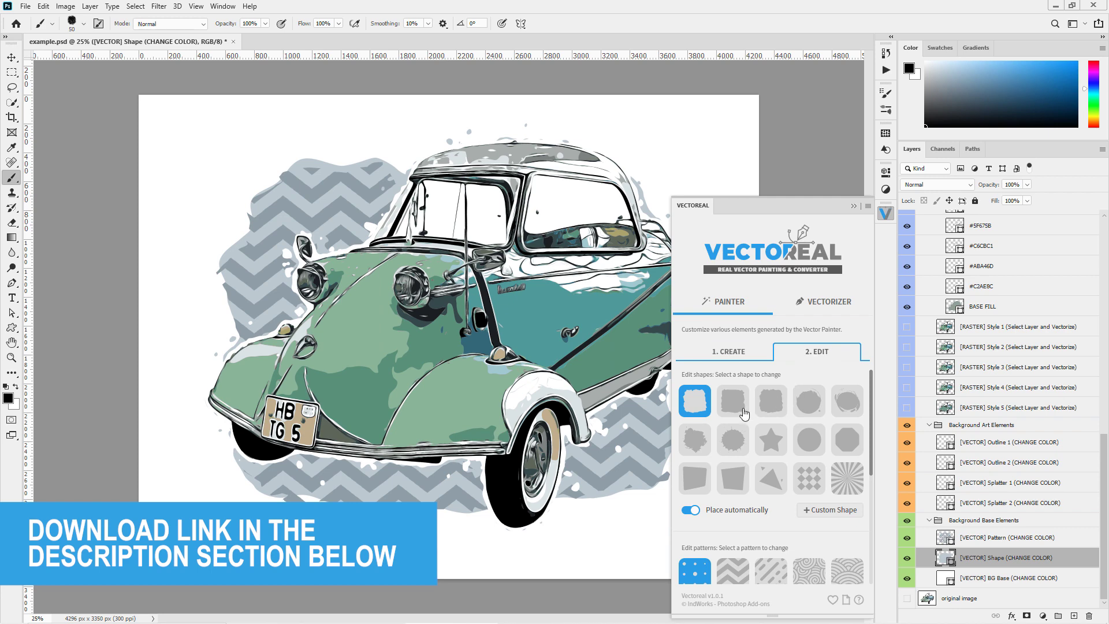
Step: Change the background shape to the second preset and the background pattern to the zigzag chevron design
left_click(745, 398)
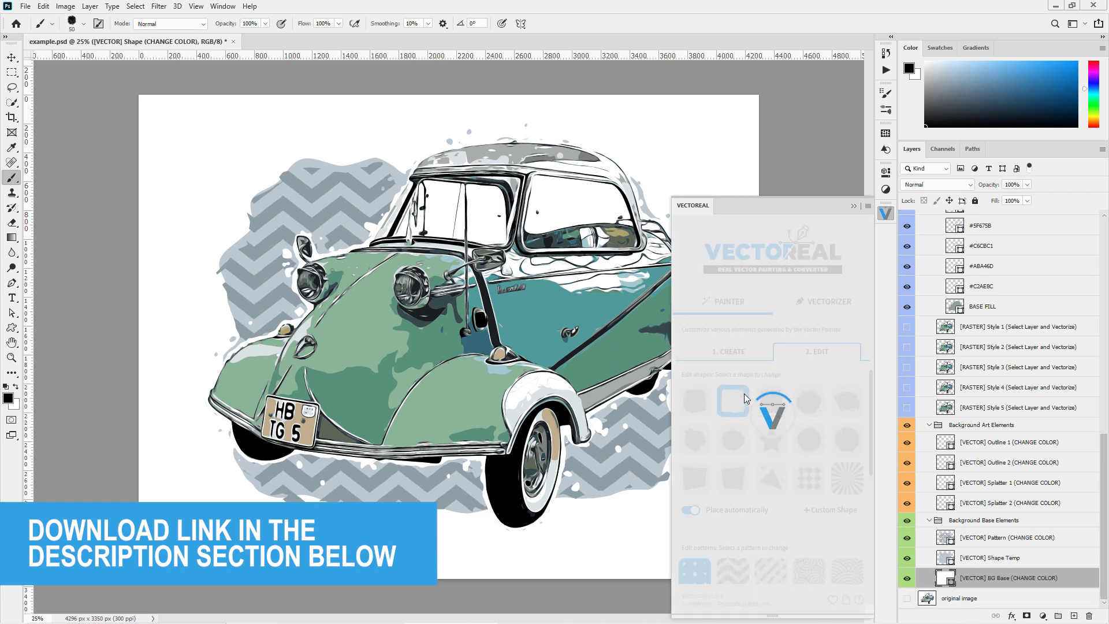
scroll(762, 531, "down", 2)
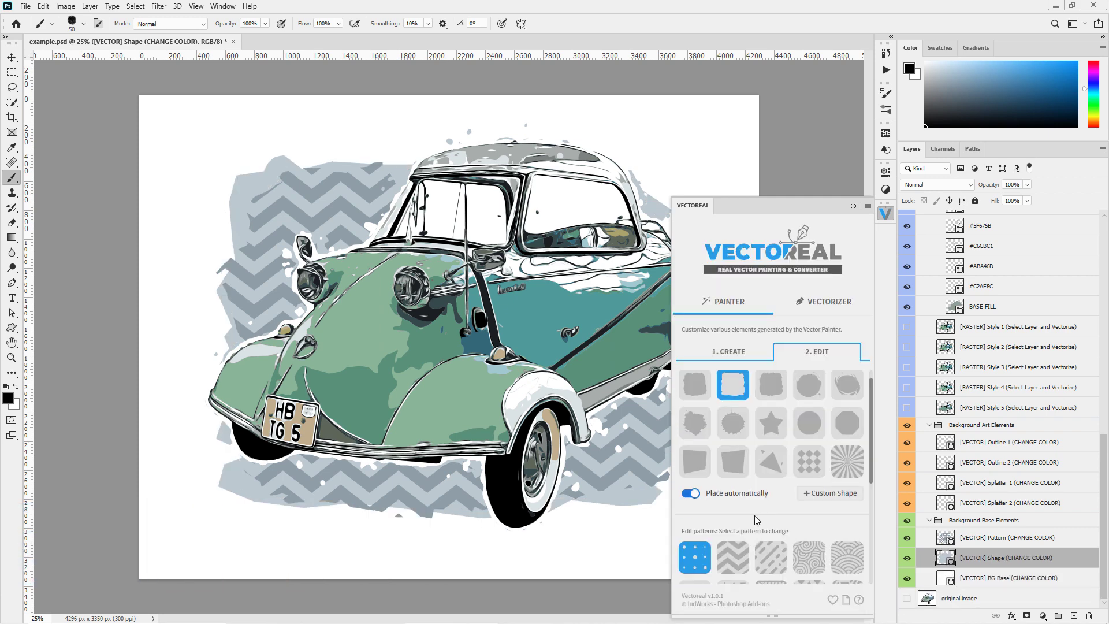
left_click(740, 518)
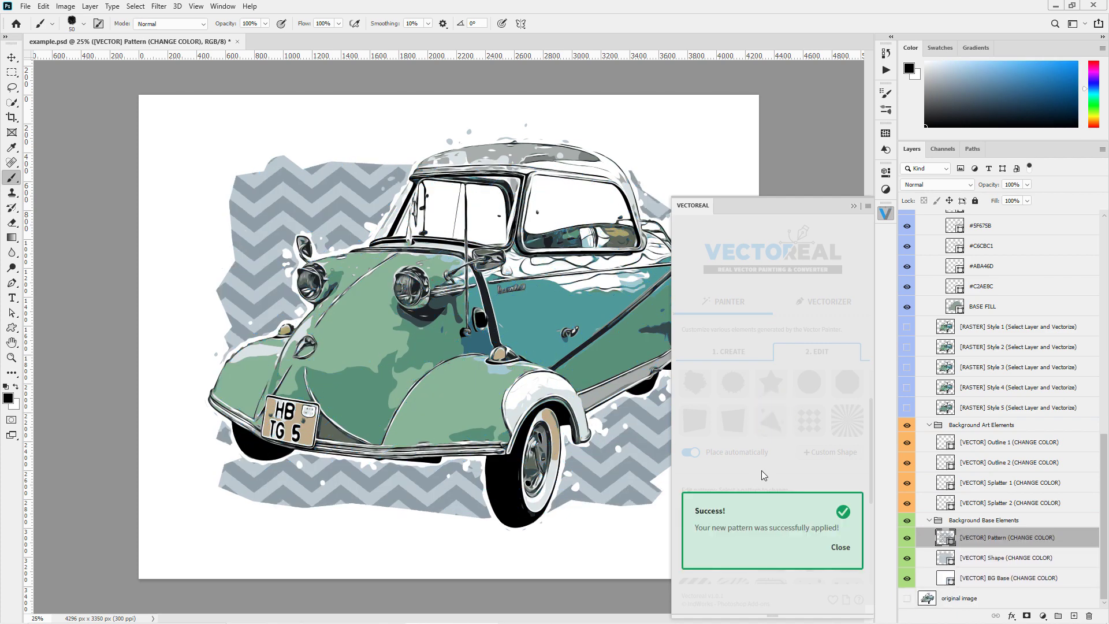
Step: Change the background shape to the first preset in the Vectoreal shape collection
scroll(762, 470, "up", 2)
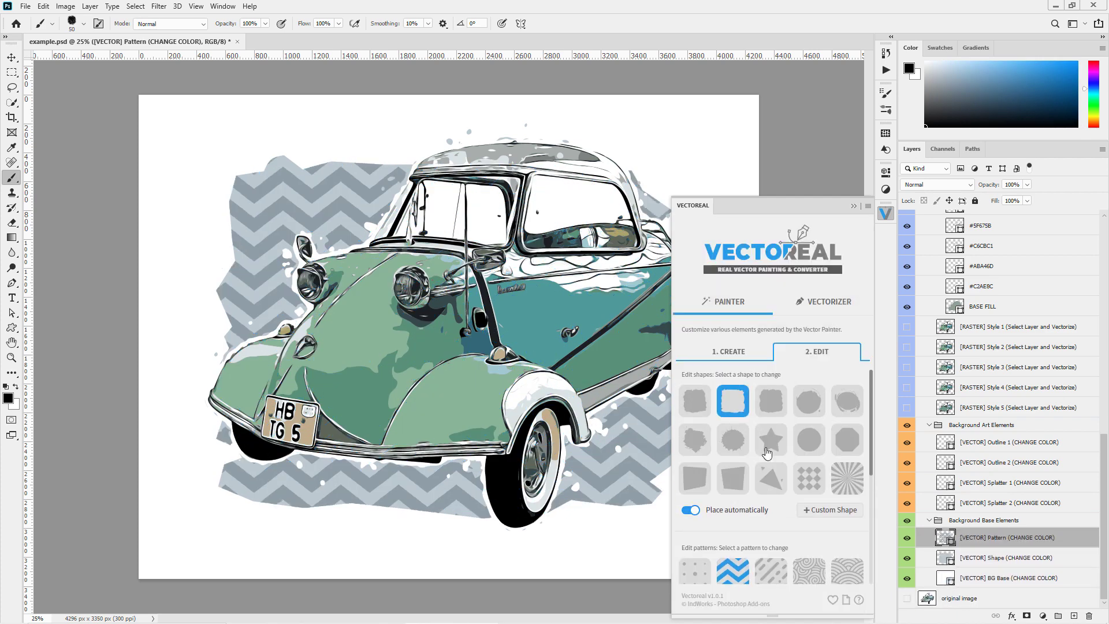
left_click(688, 403)
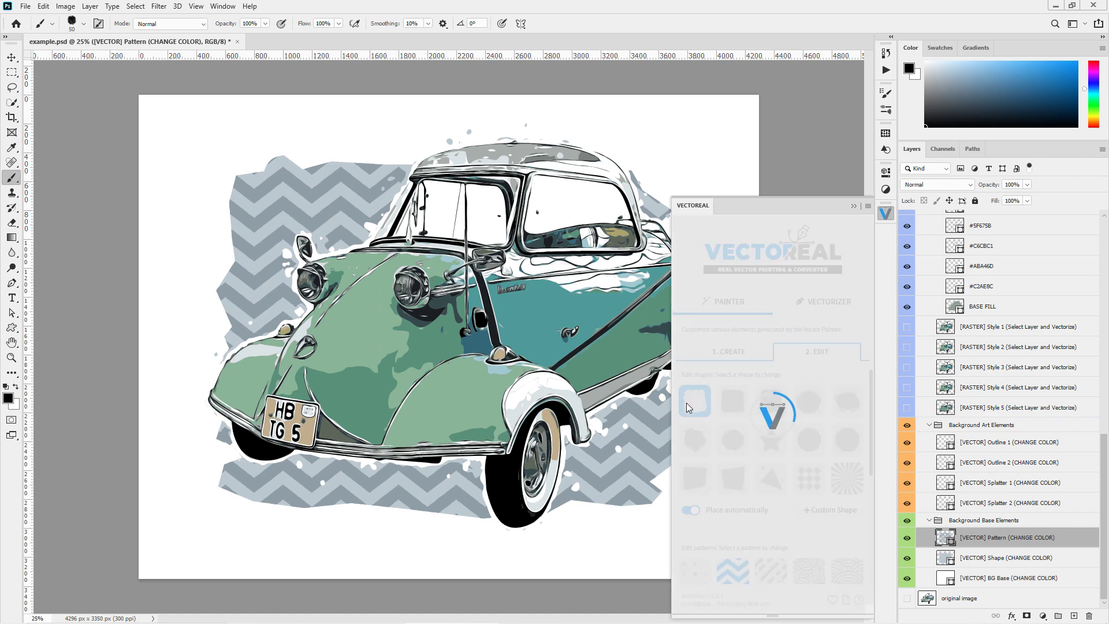
Step: Try the black & white sketch effect with the Medium sketch style and switch the effect off again
scroll(712, 508, "down", 6)
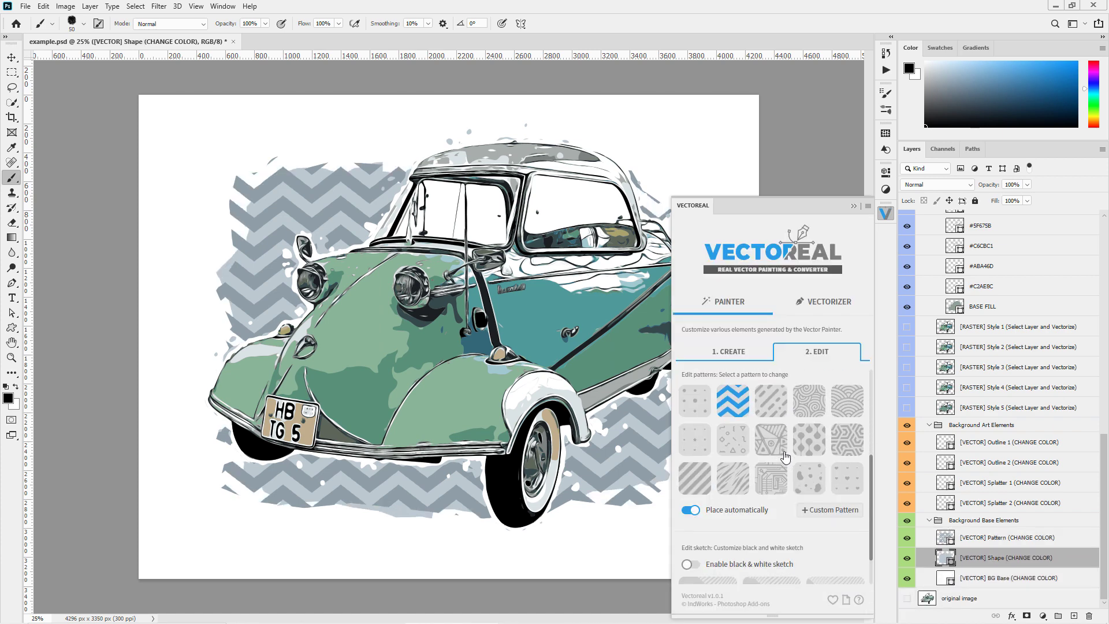
scroll(712, 509, "down", 2)
left_click(688, 516)
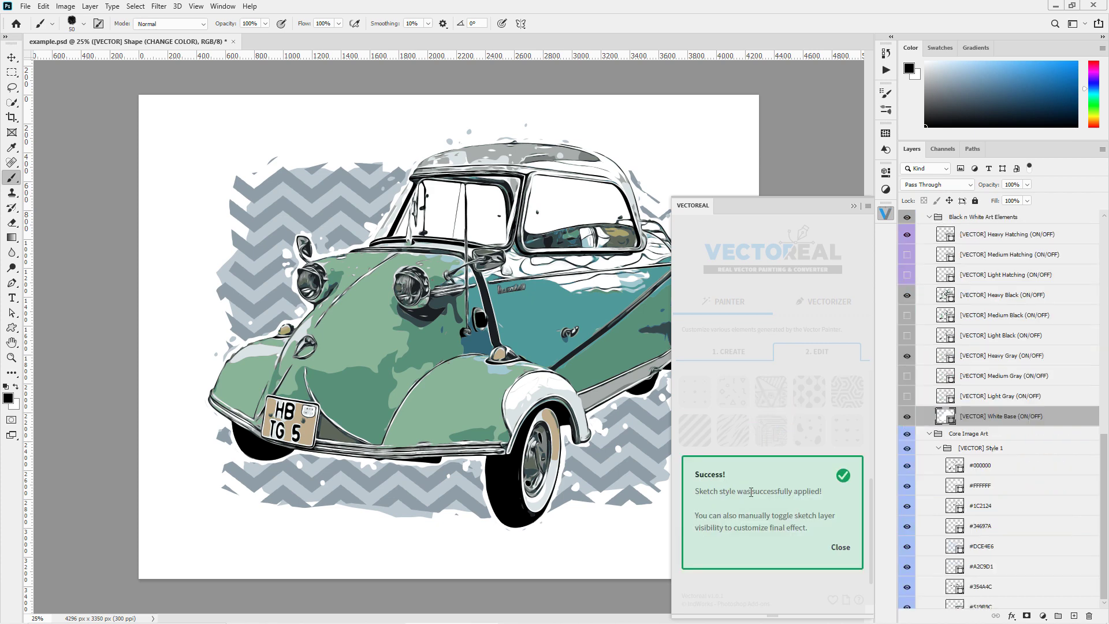
left_click(774, 553)
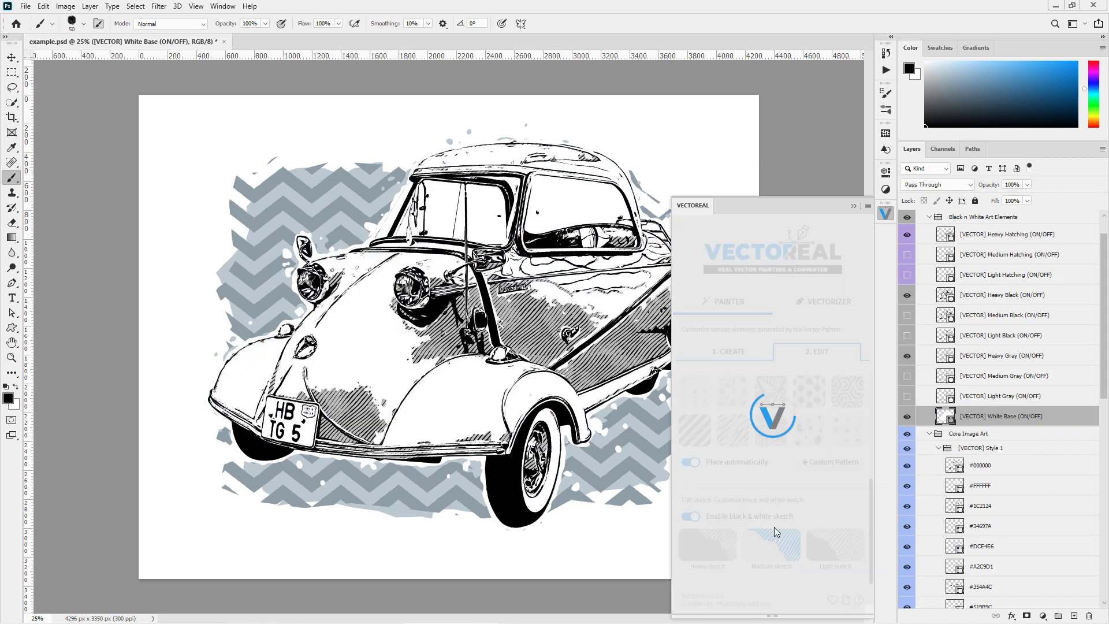
left_click(689, 516)
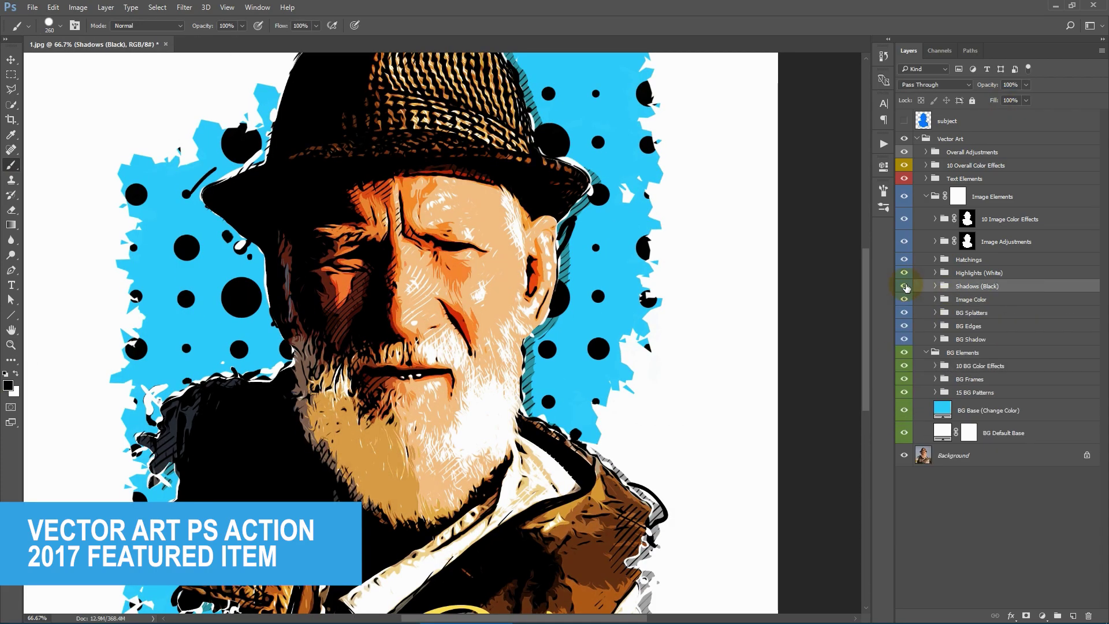
Step: Toggle the visibility of the Shadows (Black) layer group in the portrait document
left_click(904, 291)
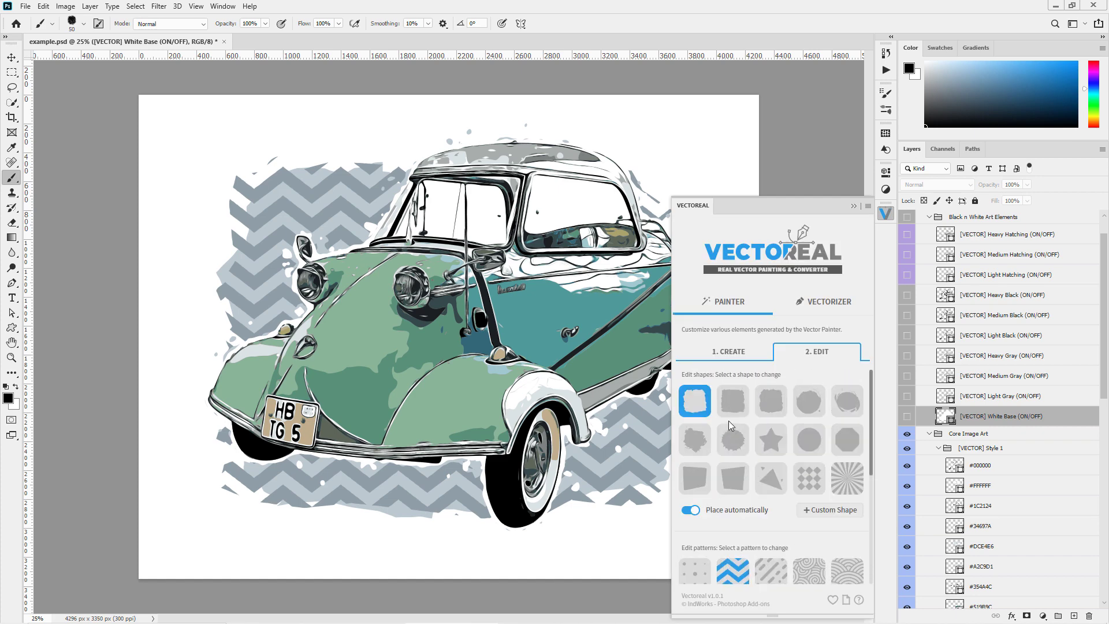
Step: Try the Vectorizer's Clip Art, 1-color Logo, Text Logo and Photo presets and adjust its advanced settings
left_click(795, 307)
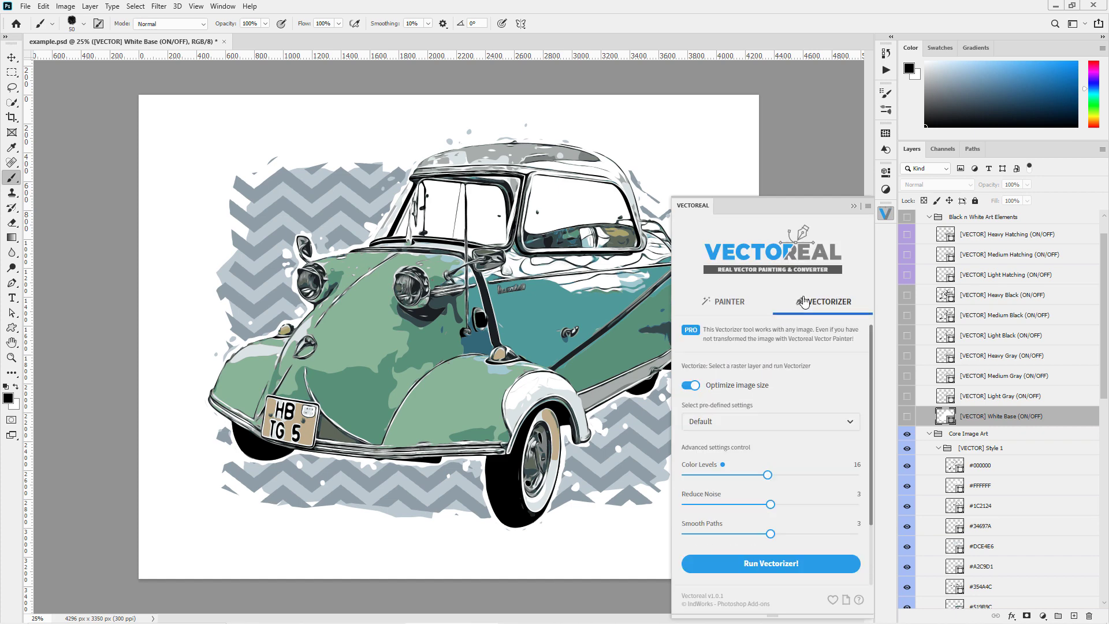
left_click(687, 387)
left_click(732, 422)
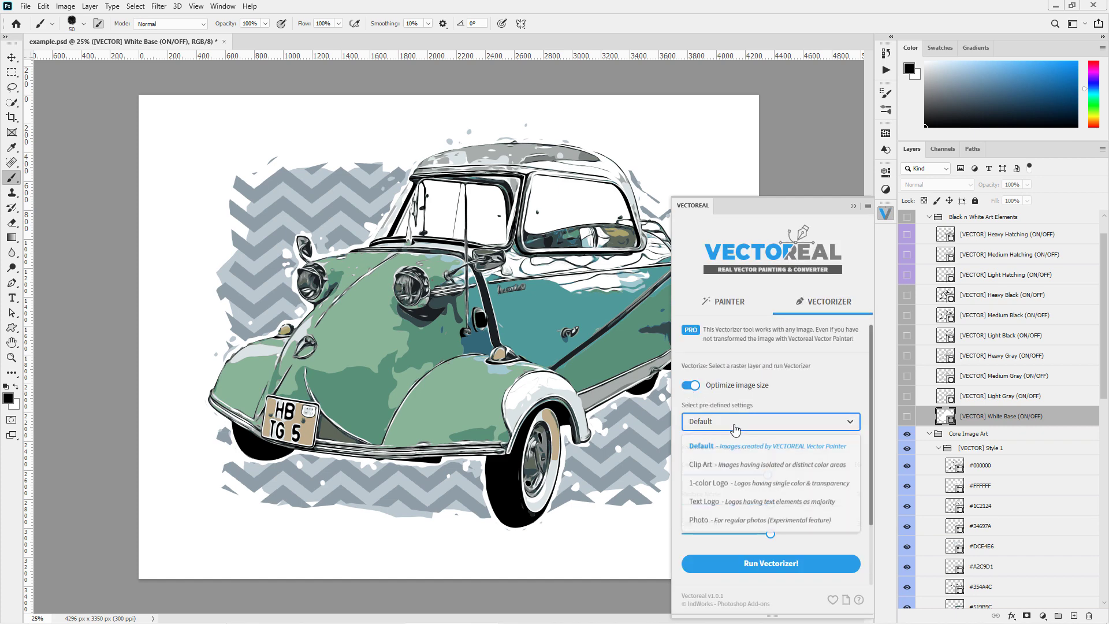
left_click(711, 464)
left_click(737, 430)
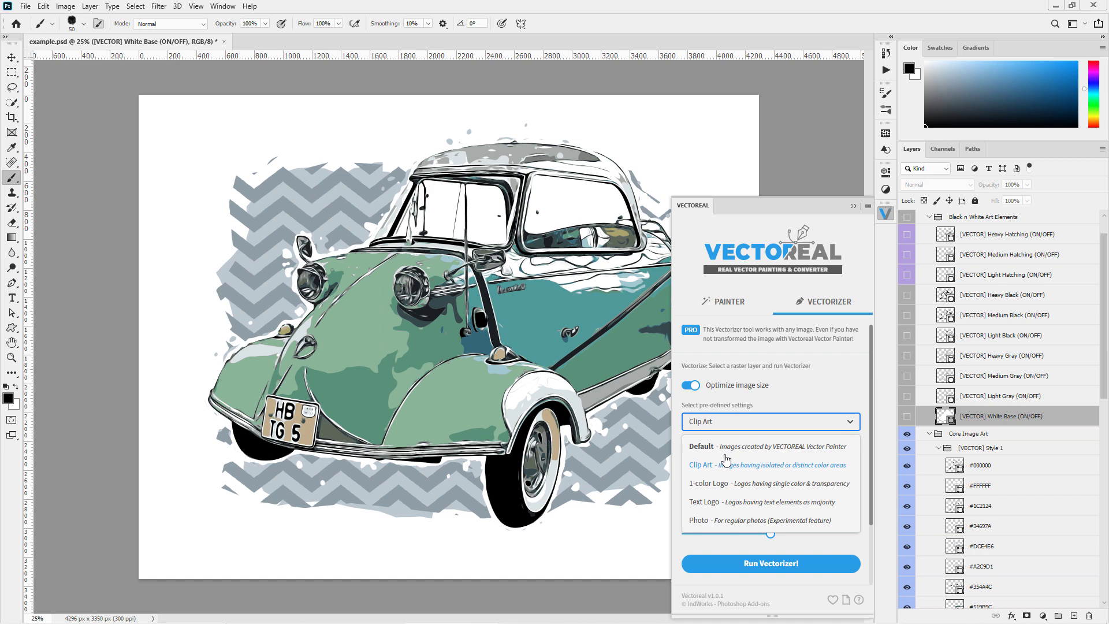
left_click(714, 485)
left_click(739, 433)
left_click(705, 502)
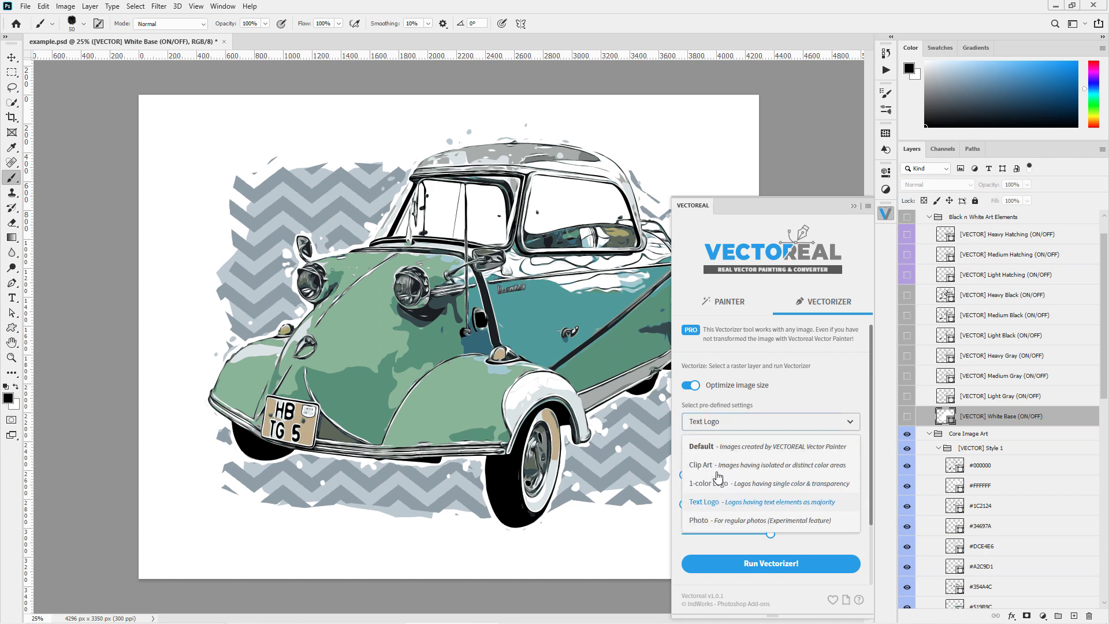
left_click(729, 422)
left_click(729, 519)
left_click_drag(812, 475, 726, 532)
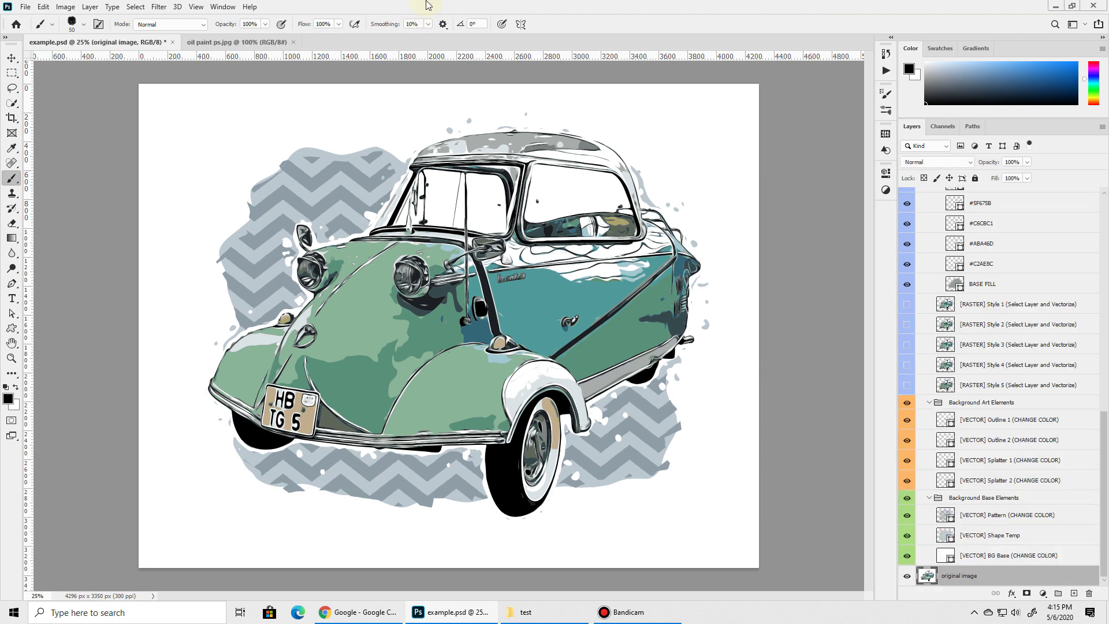
Step: Check that the Oil Paint filter is available among the Stylize filters without applying it
left_click(157, 7)
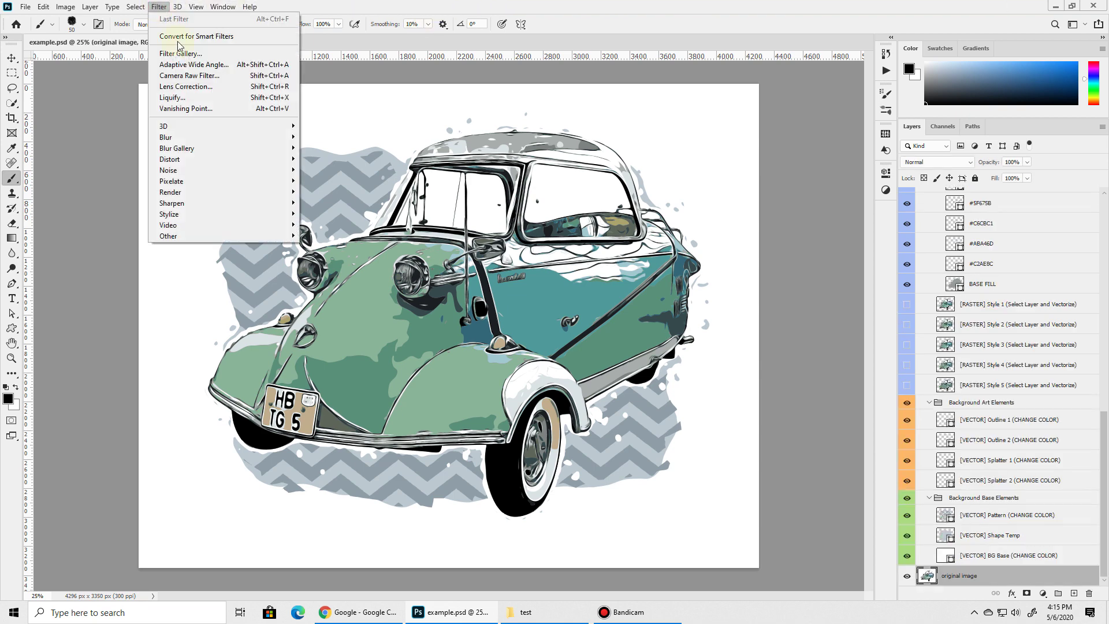
mouse_move(193, 213)
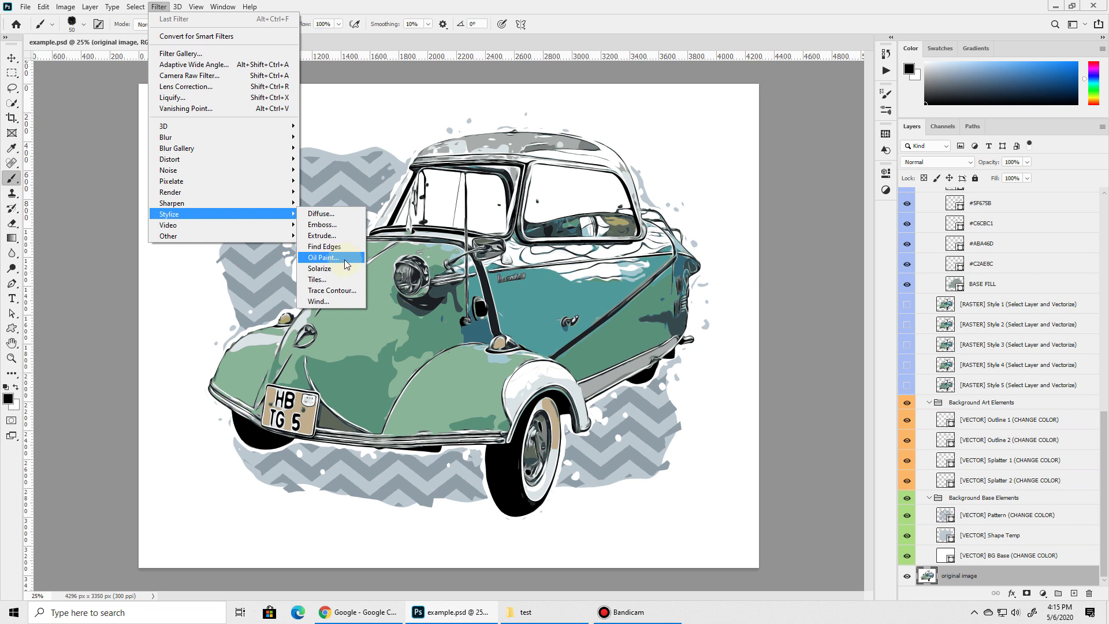
left_click(436, 5)
Step: Review the version compatibility notes in oil paint ps.jpg and close that document
left_click(231, 41)
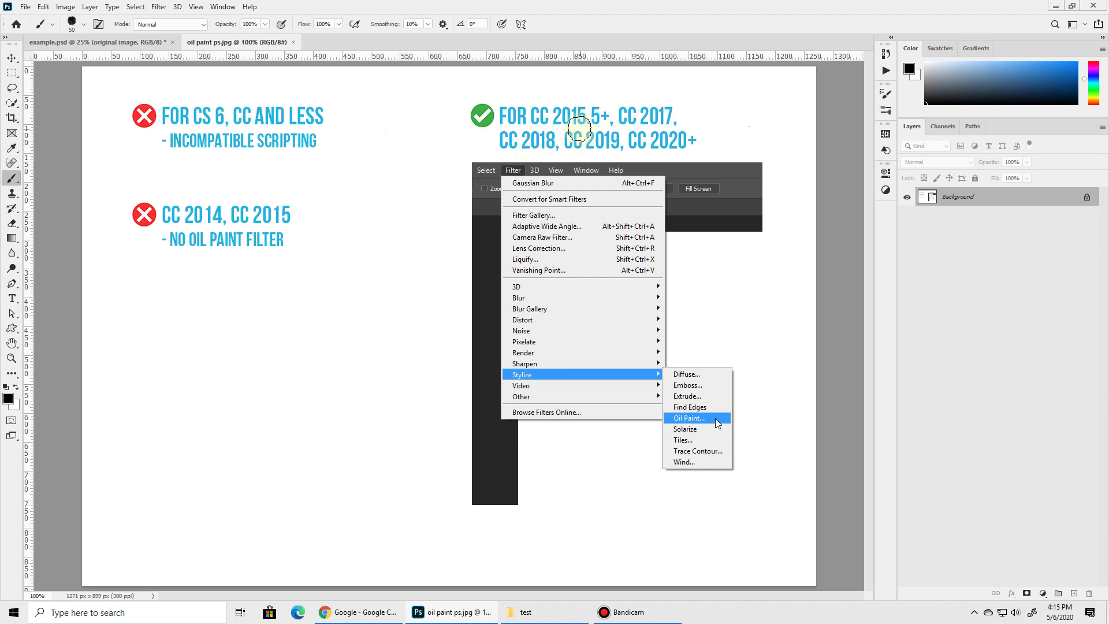
left_click(293, 42)
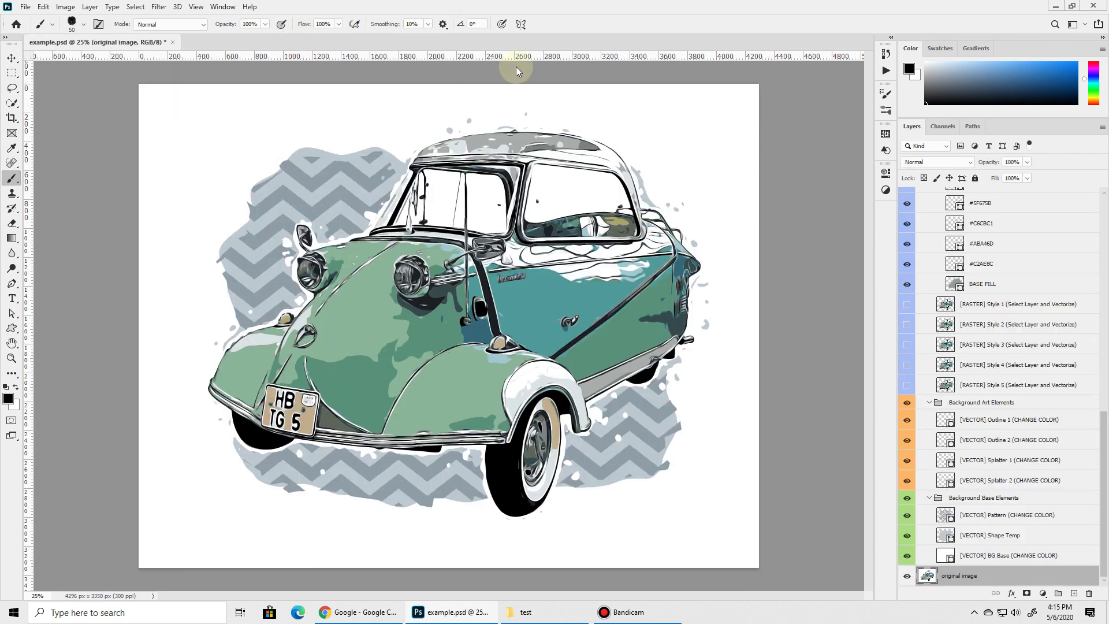
Step: Open 1.jpg from the test folder in Photos and compare the original car photo with 2.jpg
left_click(548, 619)
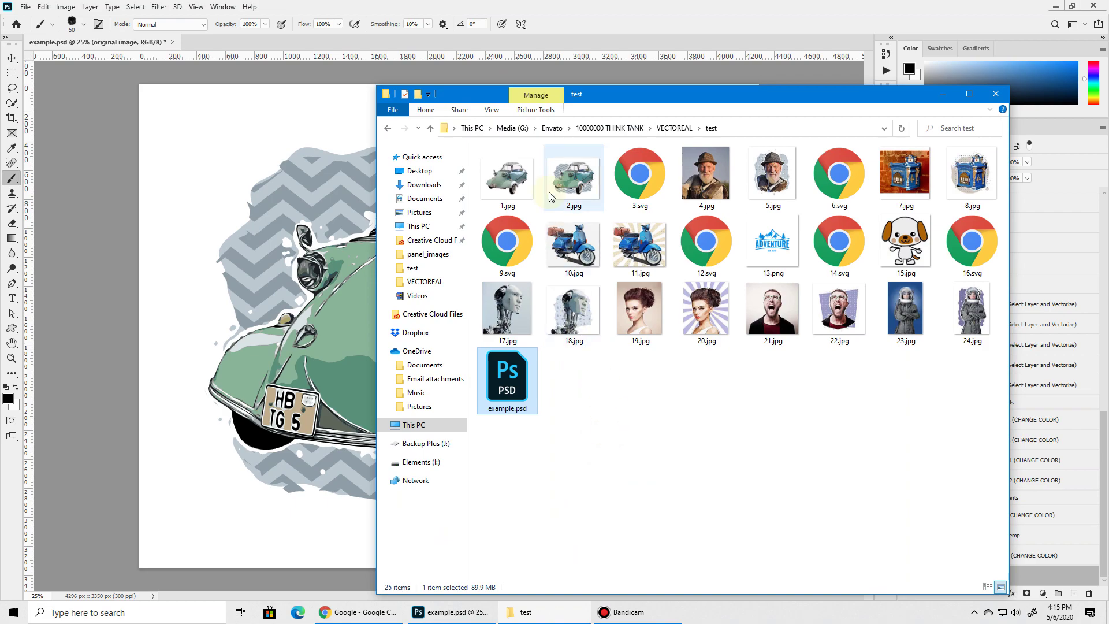
left_click(506, 184)
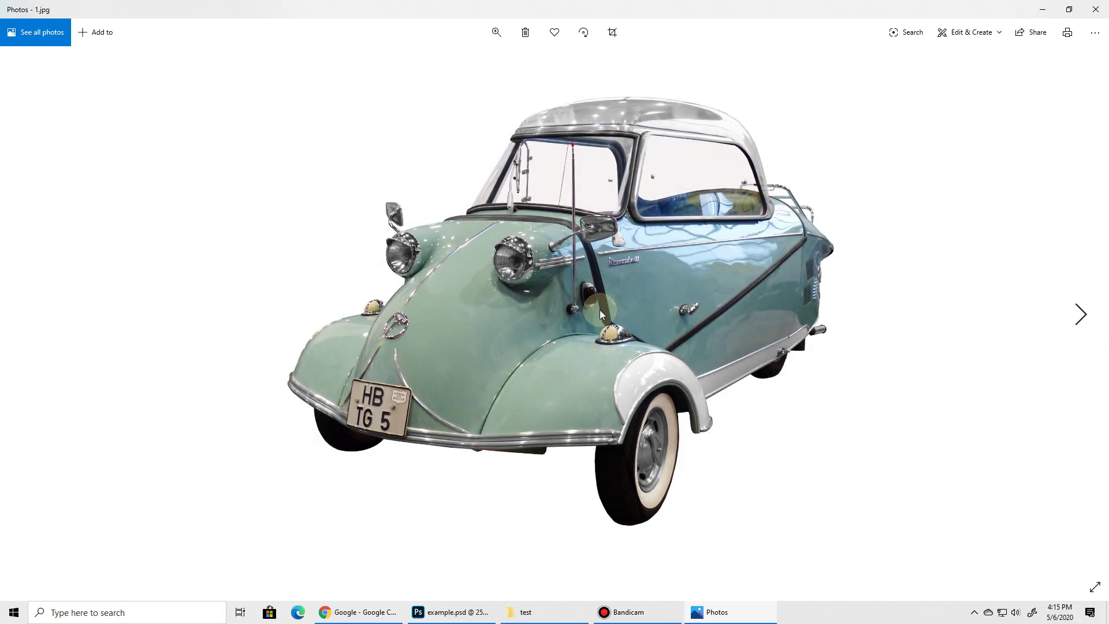
key("Right")
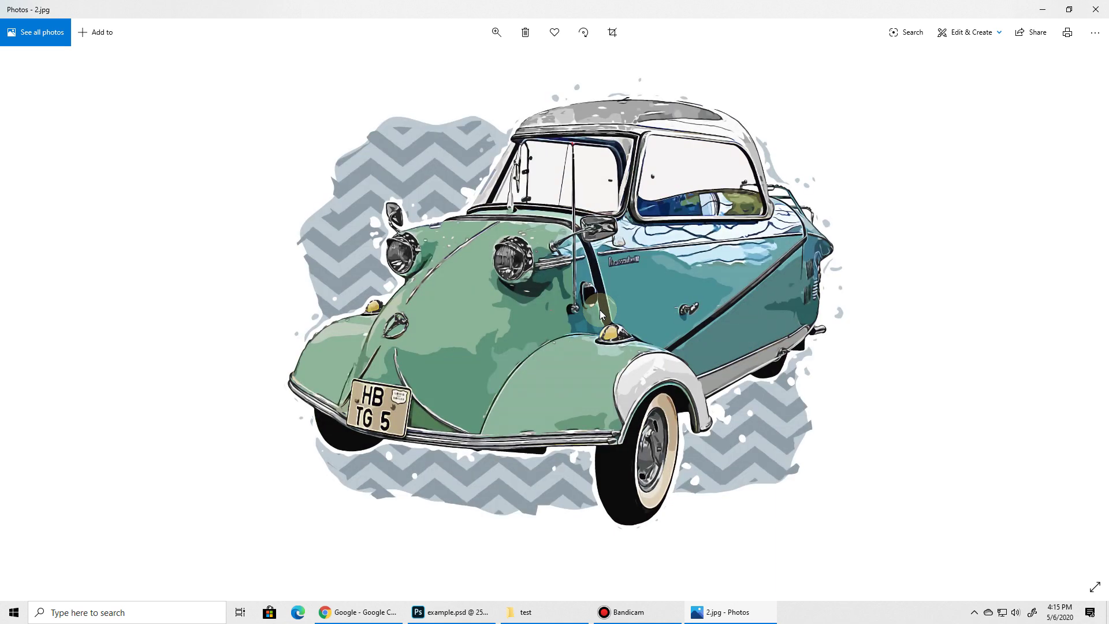
Step: Zoom into the painted car in 2.jpg to examine its details, and close the Photos viewer
double_click(600, 310)
double_click(606, 290)
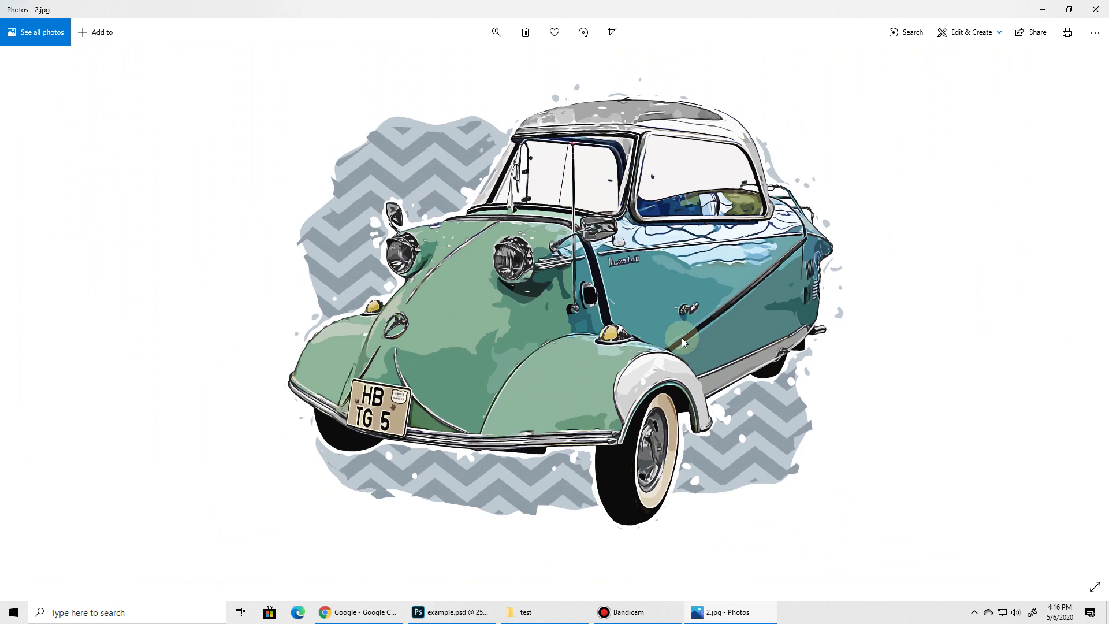
double_click(681, 337)
left_click_drag(486, 280, 575, 436)
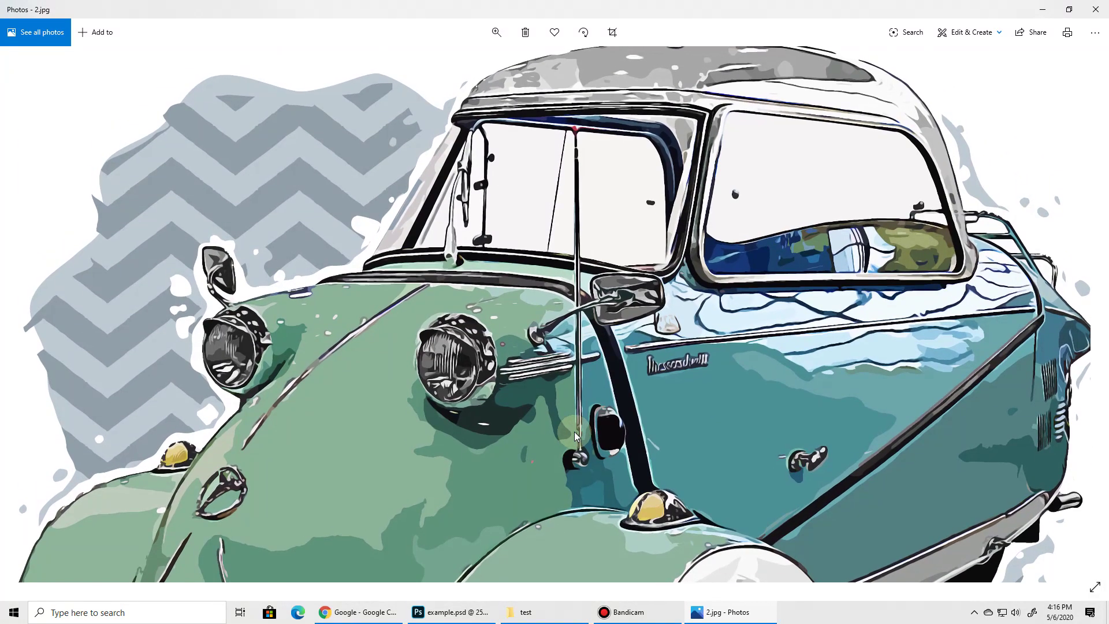
double_click(661, 329)
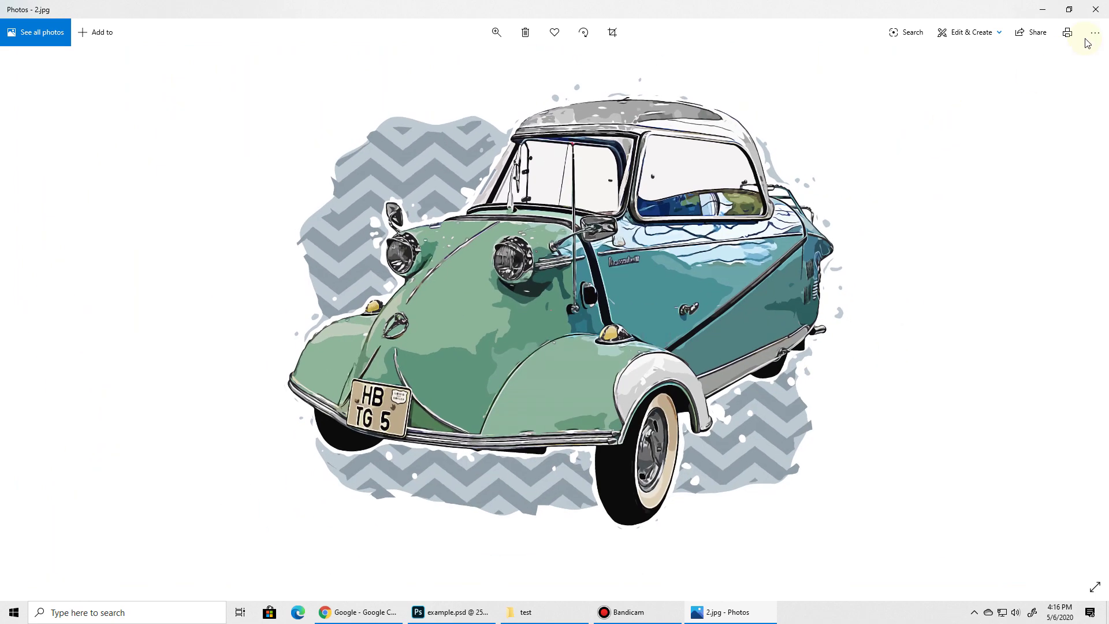
left_click(1095, 9)
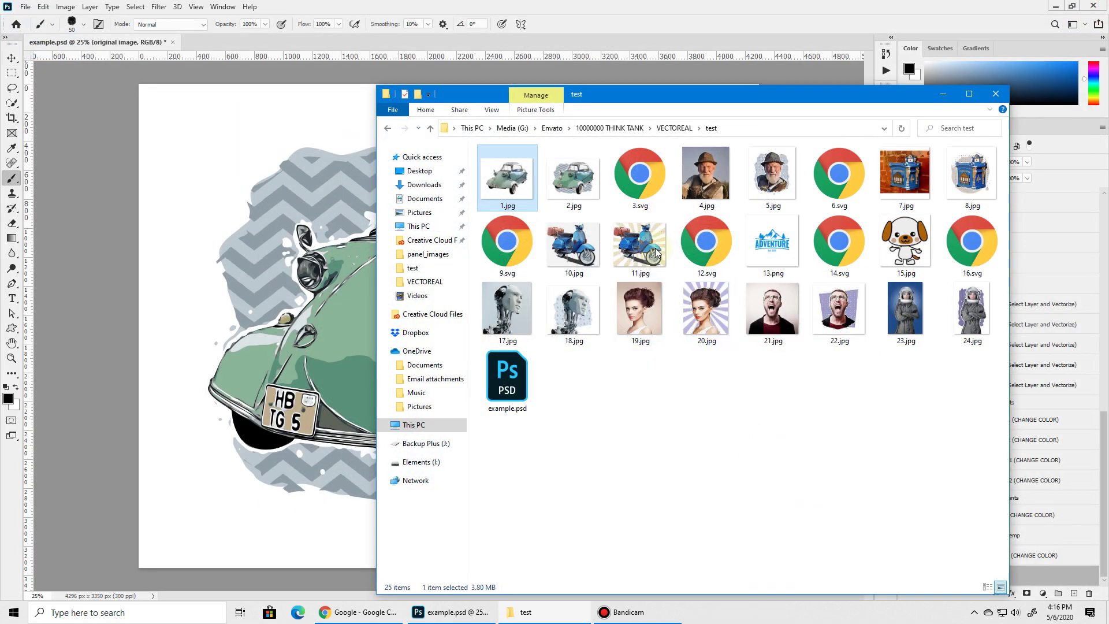
Step: Open 3.svg from the test folder in Chrome and view the vector car at 110% zoom
double_click(632, 171)
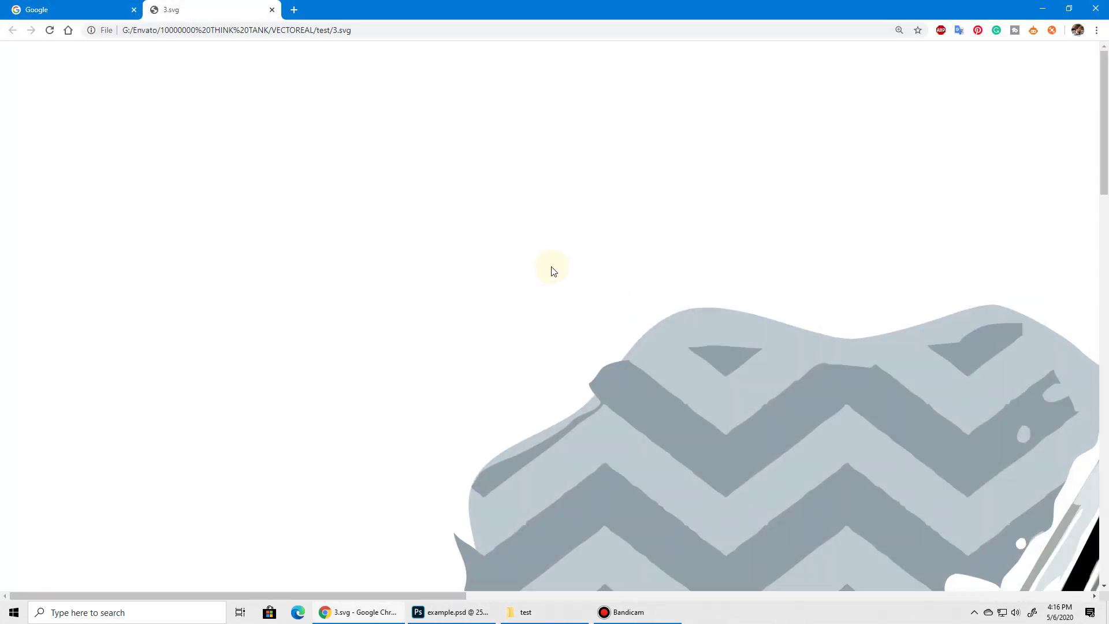
scroll(552, 270, "down", 5)
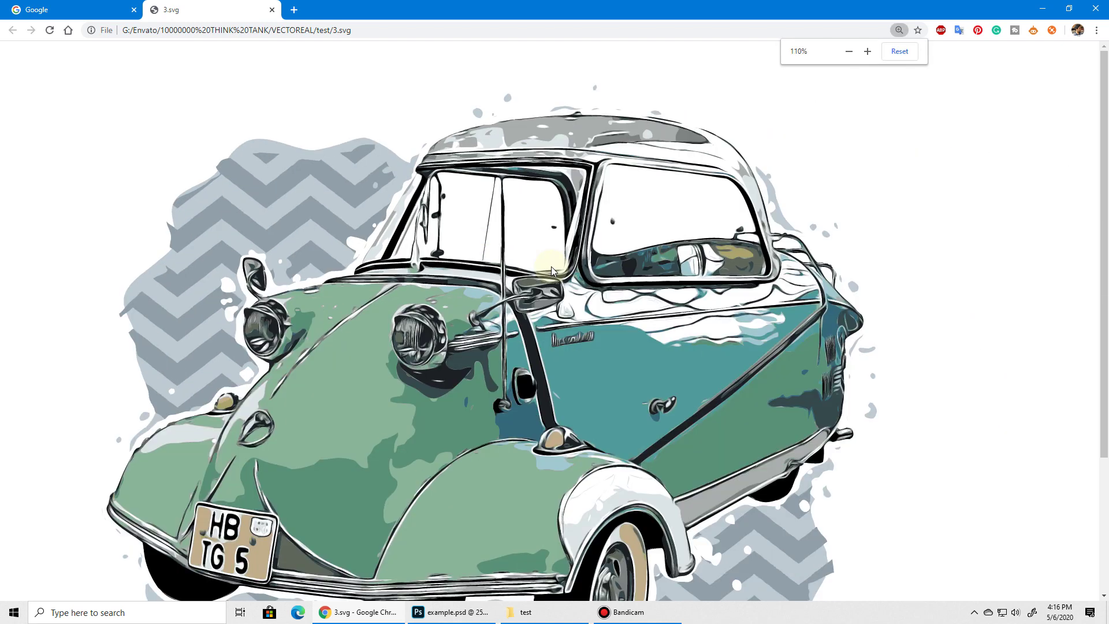
scroll(551, 269, "down", 1)
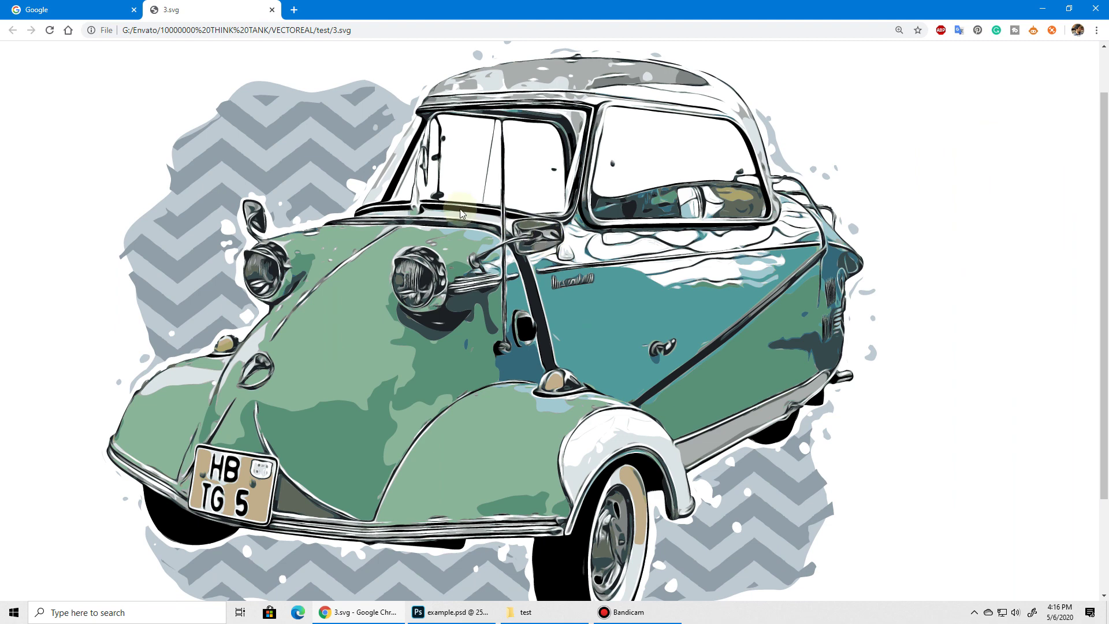
Step: Enlarge 3.svg to 400% and examine the vector edges around the windshield, headlight and door
scroll(695, 240, "up", 5, "ctrl")
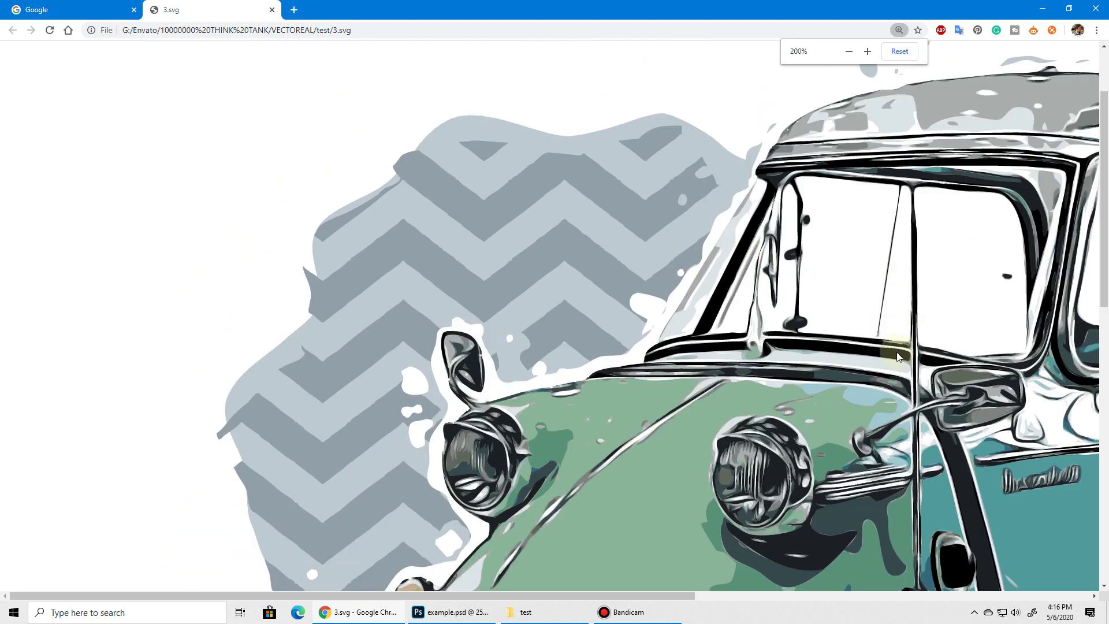
scroll(807, 338, "up", 3, "ctrl")
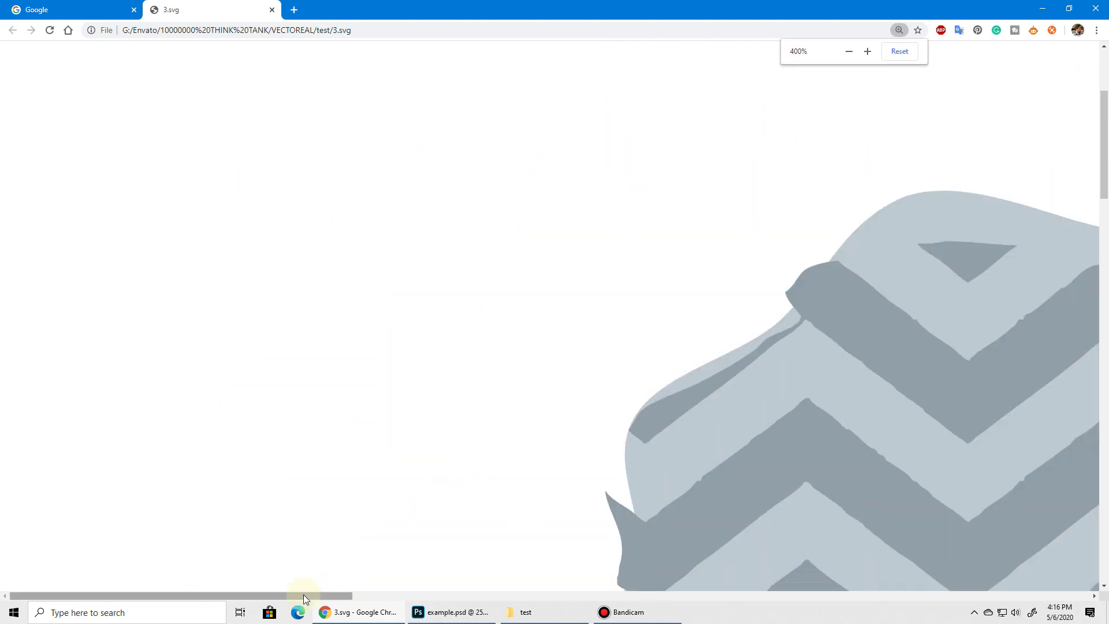
left_click_drag(303, 596, 709, 600)
scroll(916, 432, "down", 2)
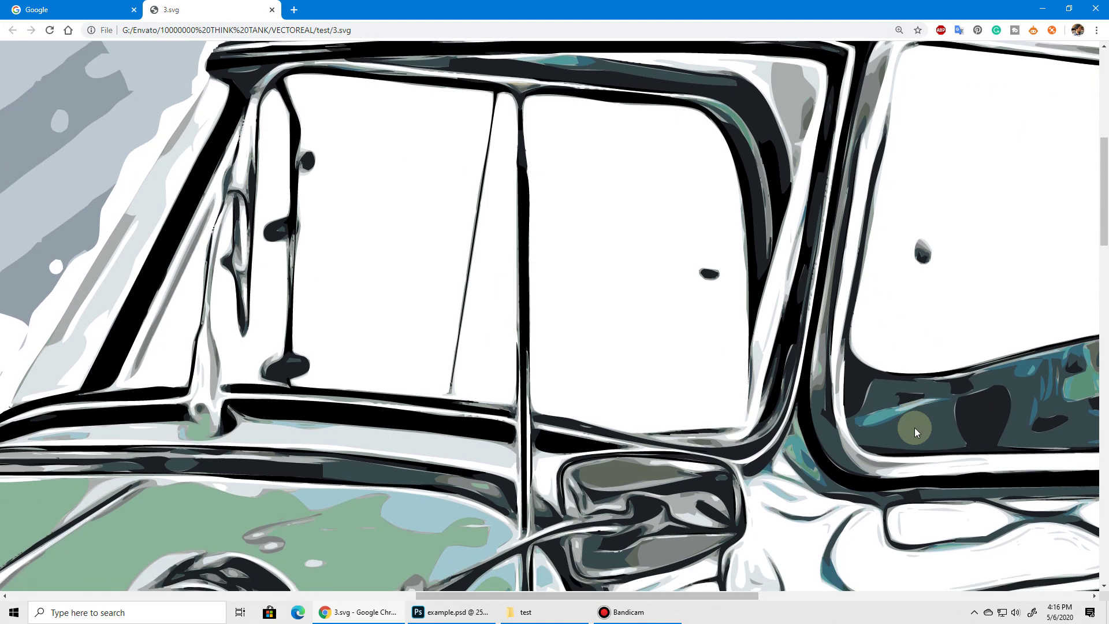
scroll(914, 427, "down", 5)
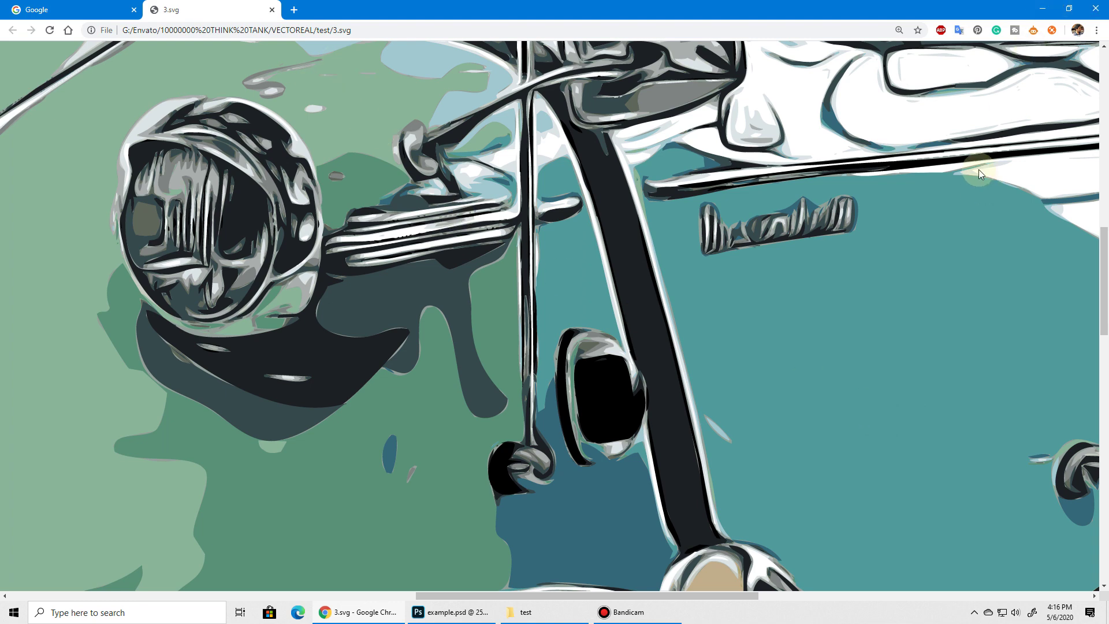
Step: Return 3.svg to 100% zoom, minimize Chrome and switch back to example.psd in Photoshop
scroll(976, 170, "down", 8)
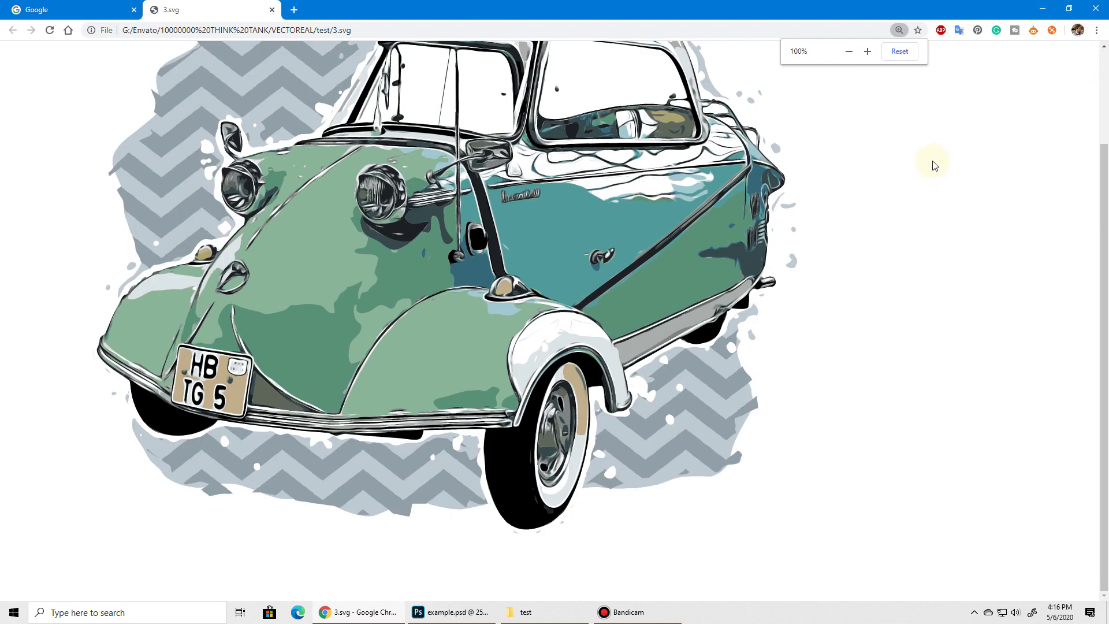
scroll(933, 165, "up", 2)
left_click(1043, 8)
left_click(713, 3)
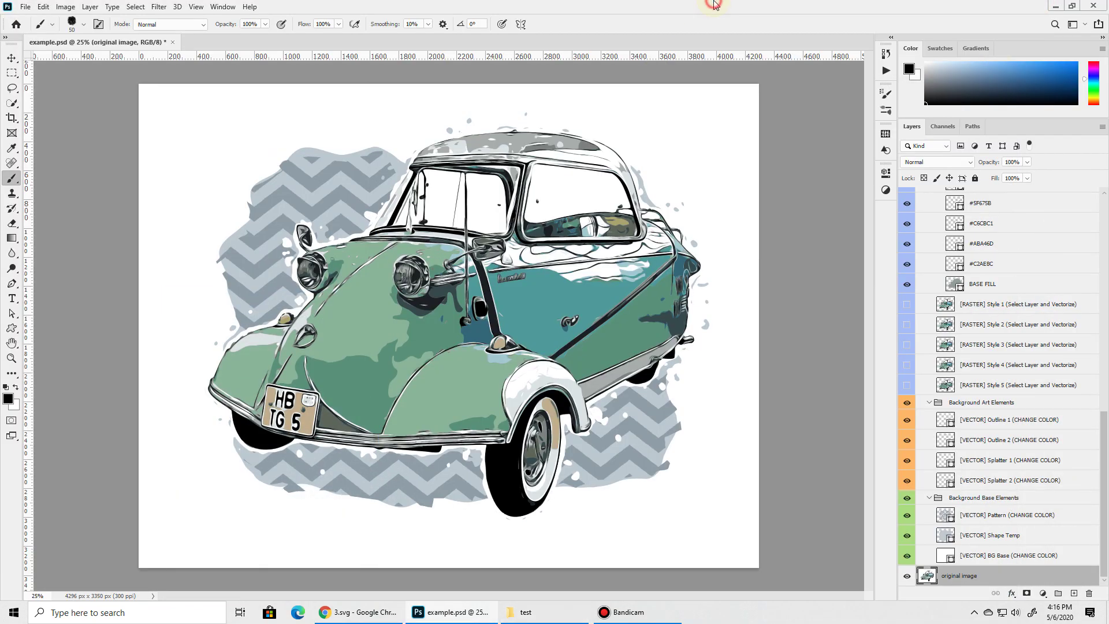
Step: Zoom in on the car's front to 50% and hide the style group's BASE FILL layer
scroll(1005, 404, "up", 4)
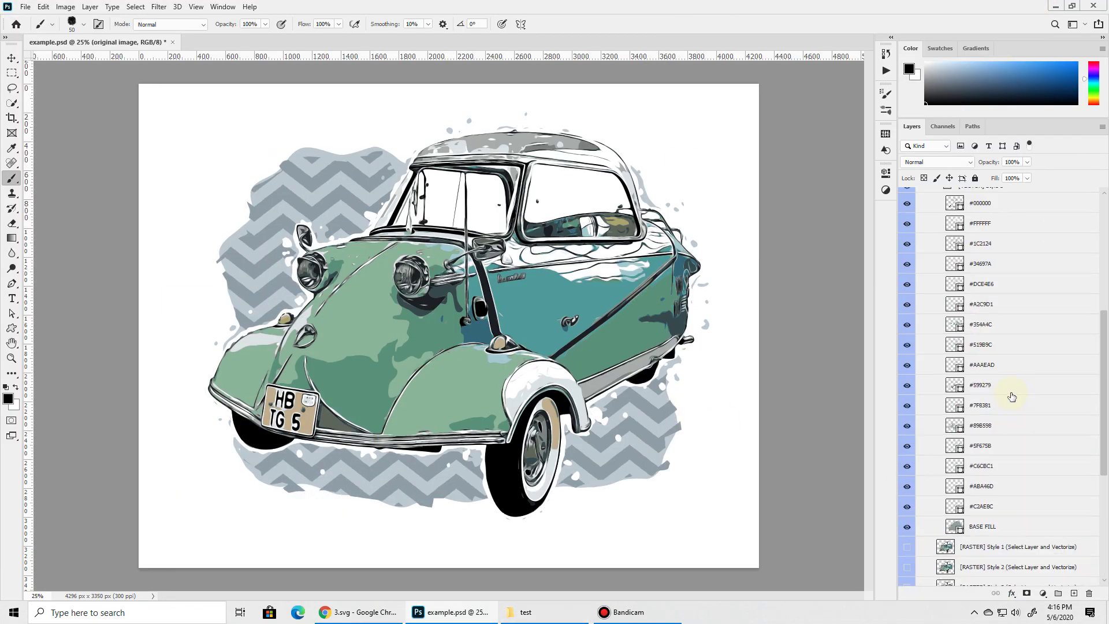
left_click(11, 358)
left_click(501, 281)
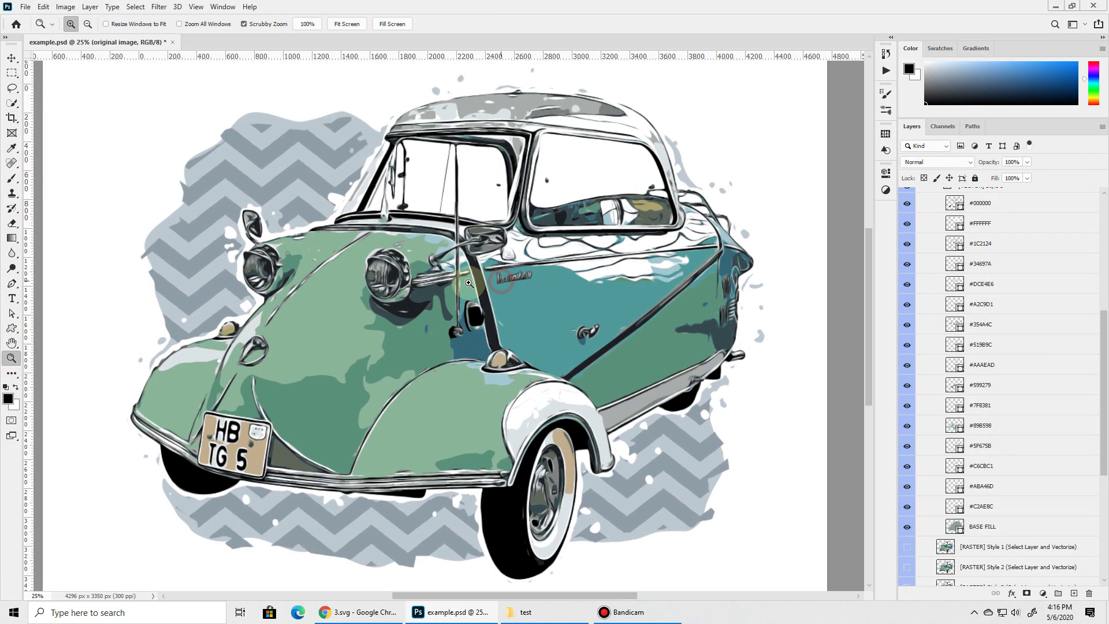
left_click(439, 285)
left_click(993, 366)
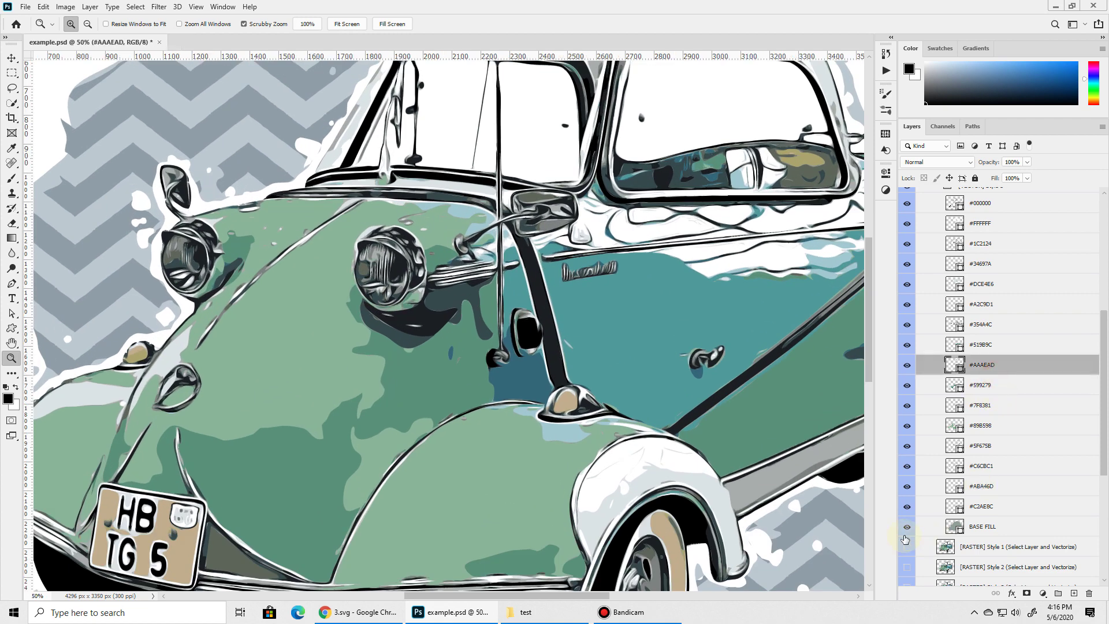
left_click(907, 527)
Step: Hide and reshow the #89B598 color layer to check its area, and select that layer
left_click(906, 426)
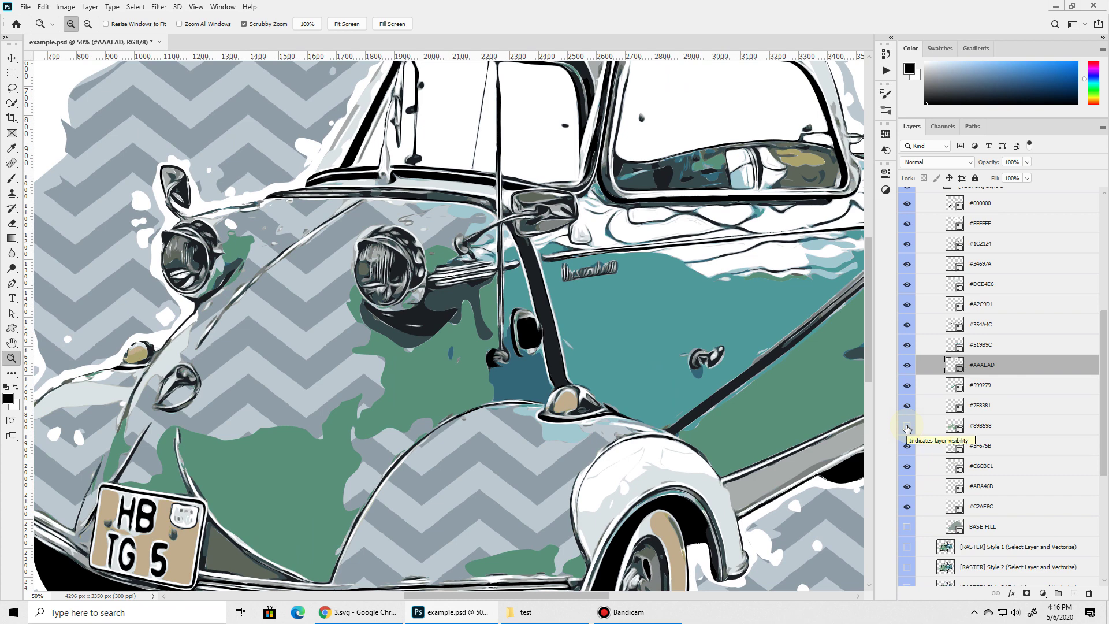
left_click(906, 426)
left_click(1010, 426)
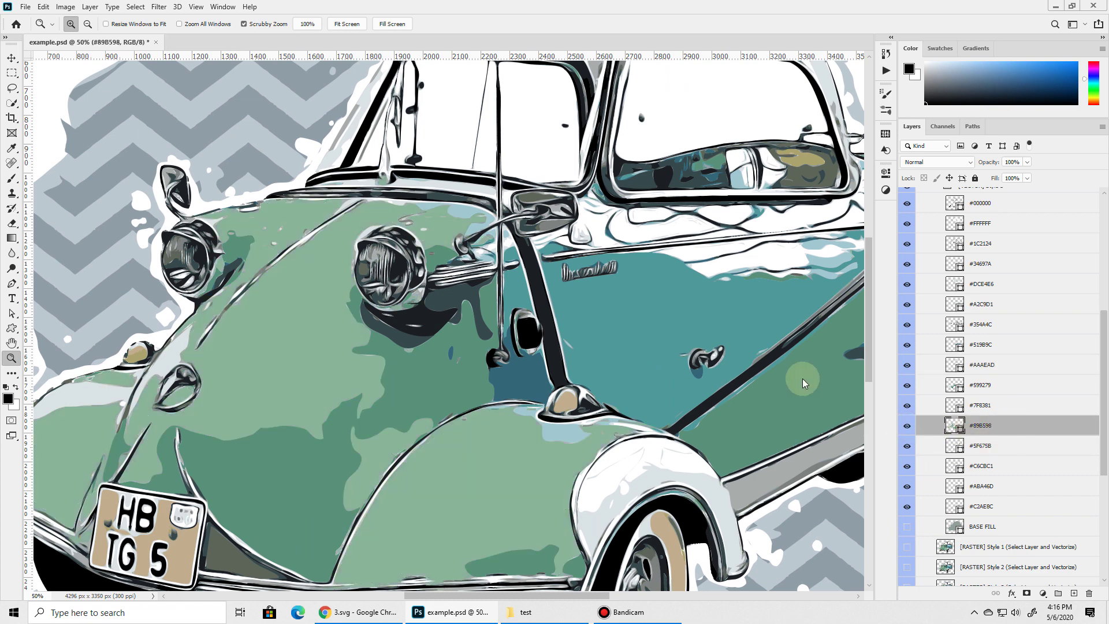
Step: Reshape the light green hood area by moving two anchor points on its lower edge upward with the Direct Selection tool
left_click(12, 315)
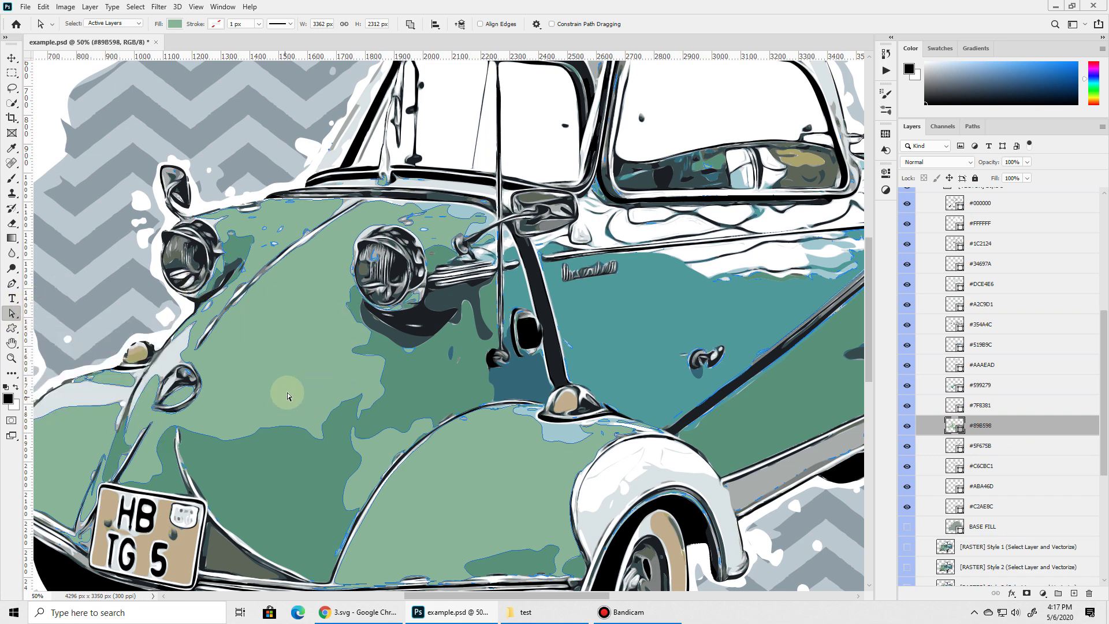
right_click(12, 313)
left_click(281, 378)
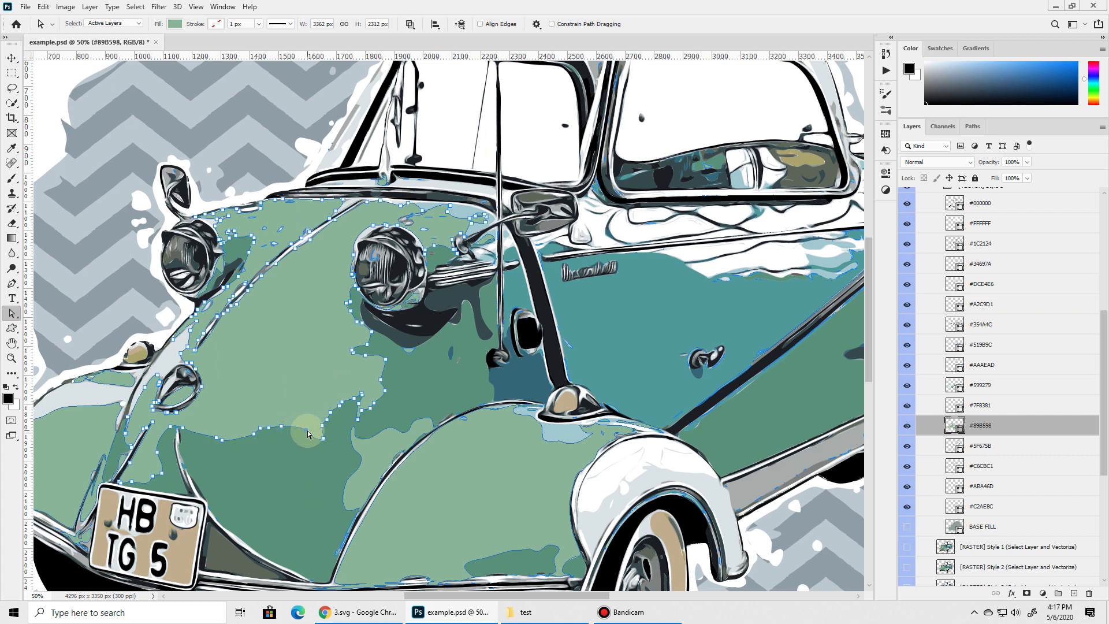
left_click_drag(307, 435, 292, 350)
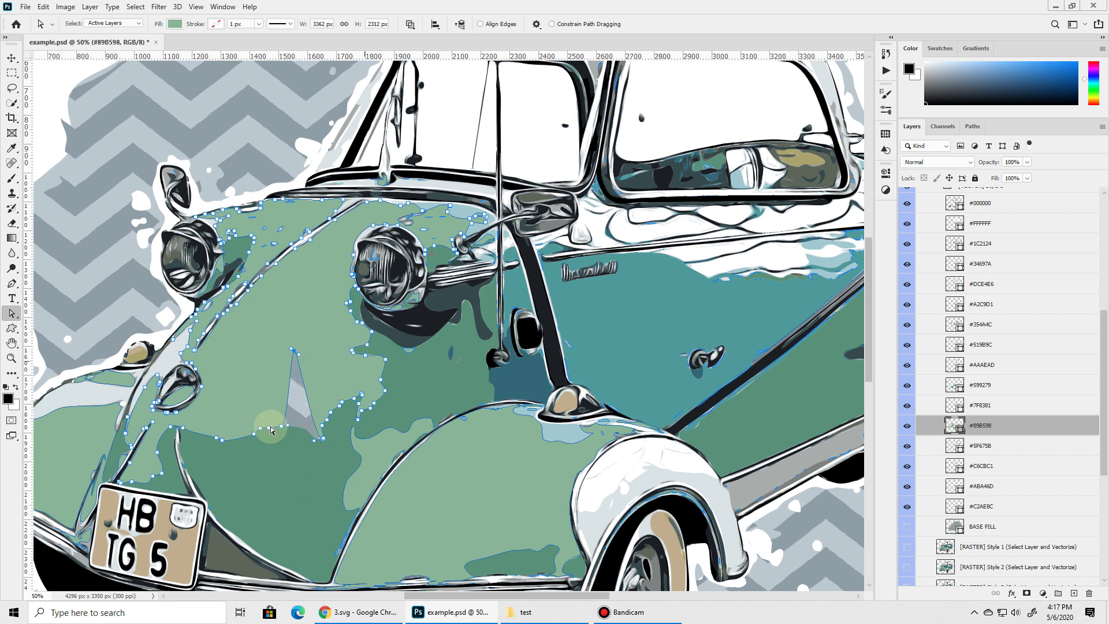
left_click_drag(271, 428, 244, 359)
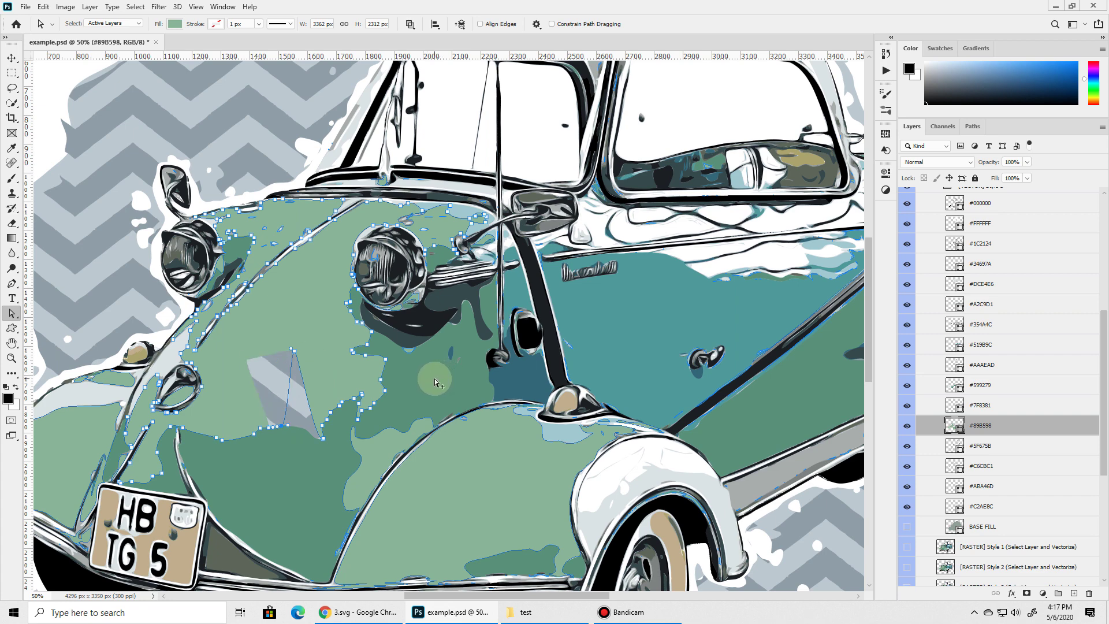
Step: Undo both anchor point moves on the hood shape
key("z")
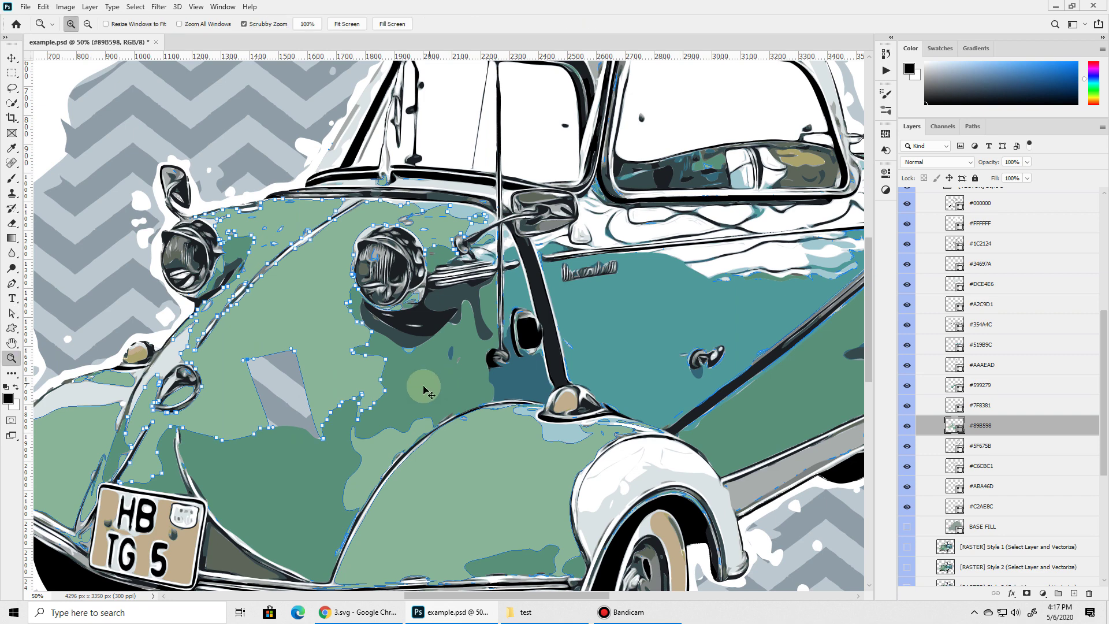
key("ctrl+z")
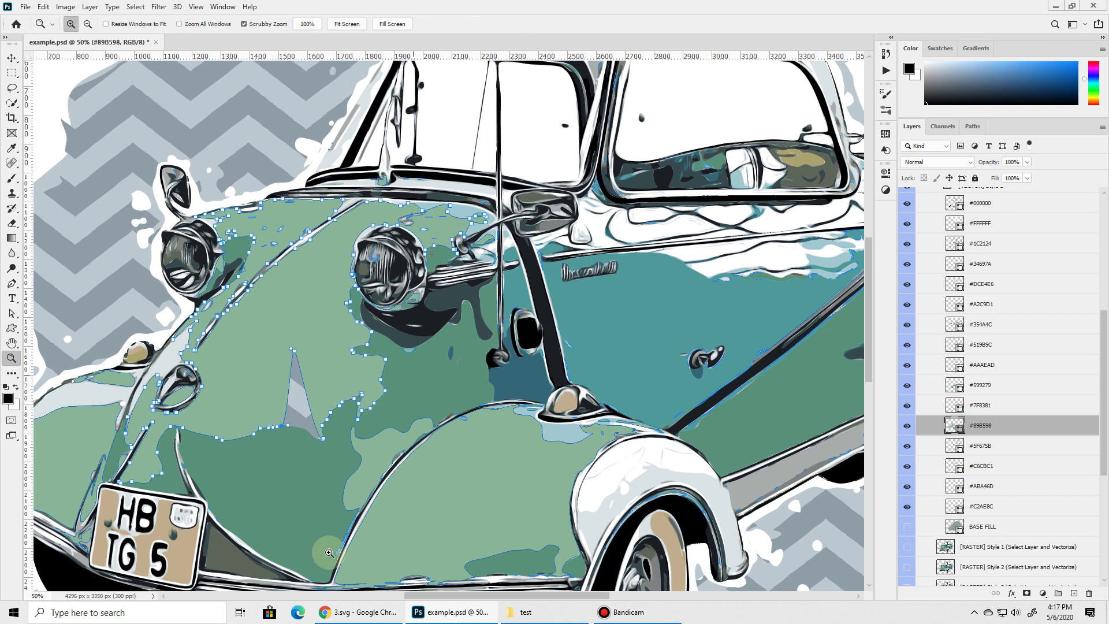
key("ctrl+z")
Step: Open the portrait photo 4.jpg from the test folder and advance to its painted version, 5.jpg
left_click(526, 612)
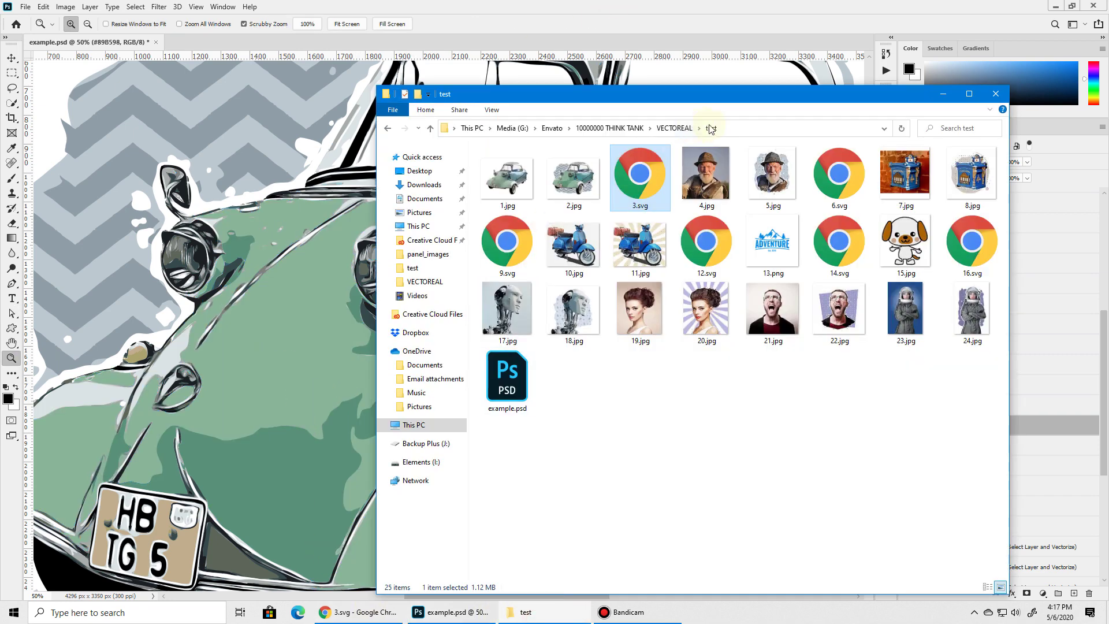
double_click(706, 177)
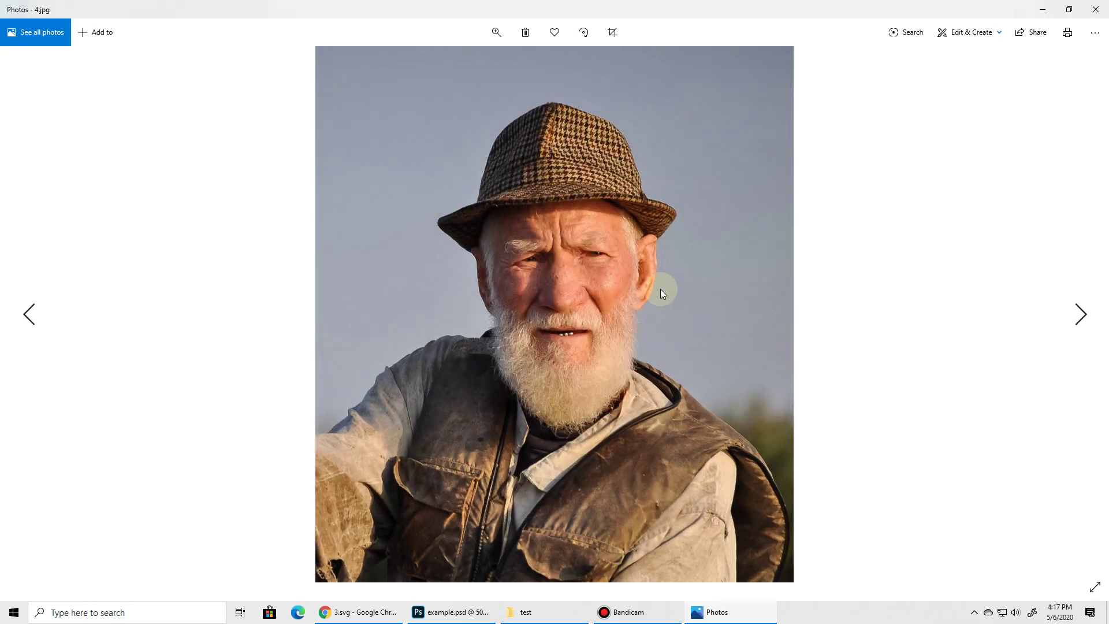
key("Right")
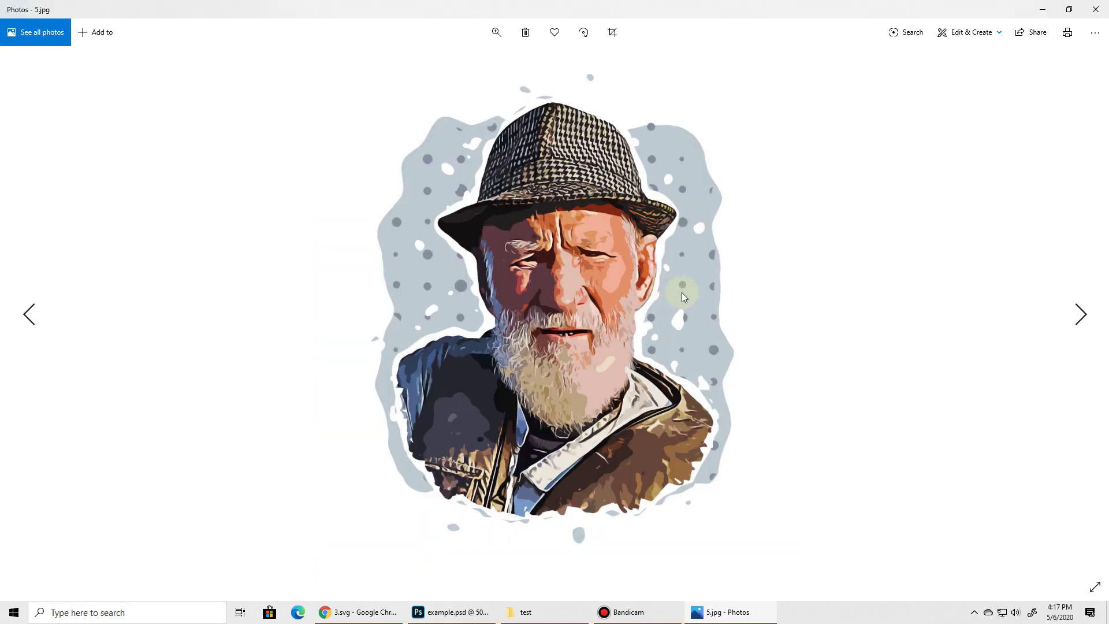
Step: Zoom into the face and hat in 5.jpg to examine the painted details, and close the Photos viewer
scroll(709, 289, "up", 4)
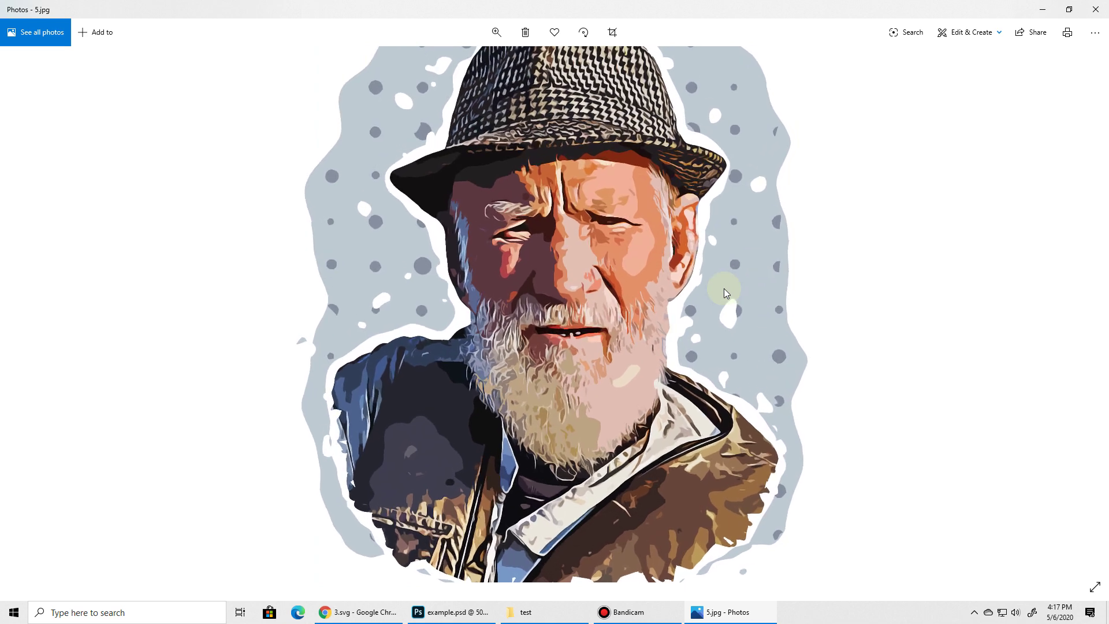
left_click_drag(687, 248, 688, 310)
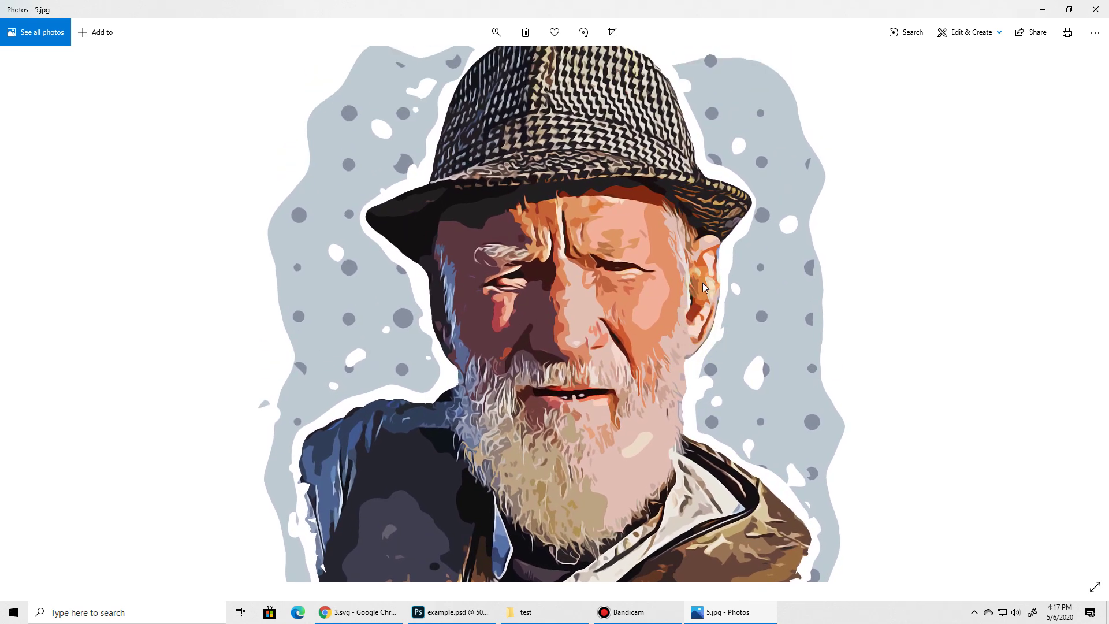
scroll(703, 282, "down", 5)
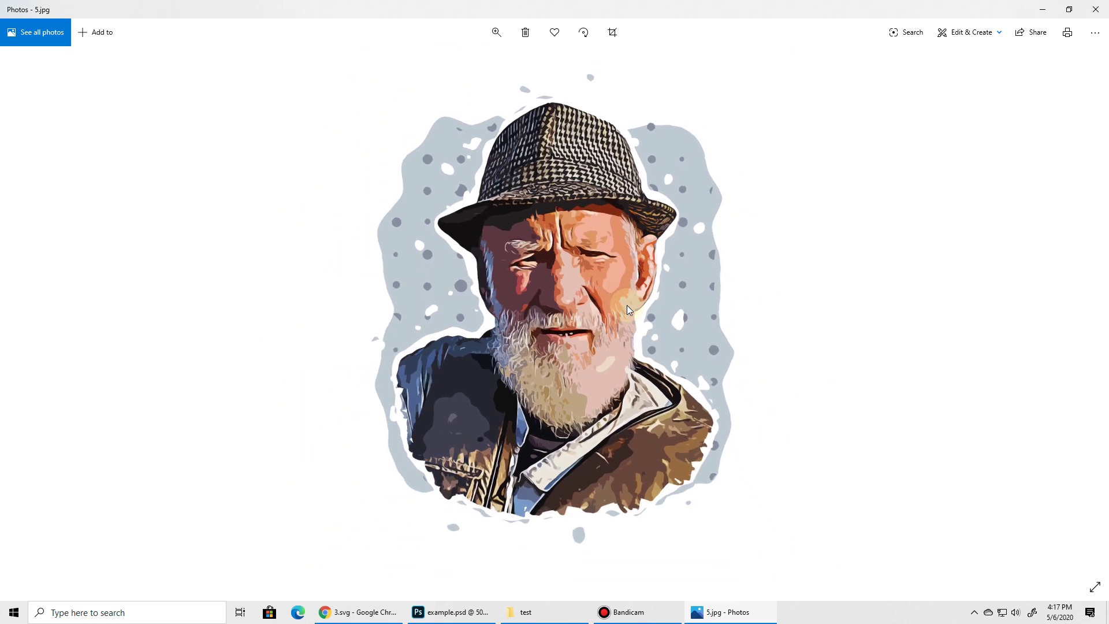
key("Right")
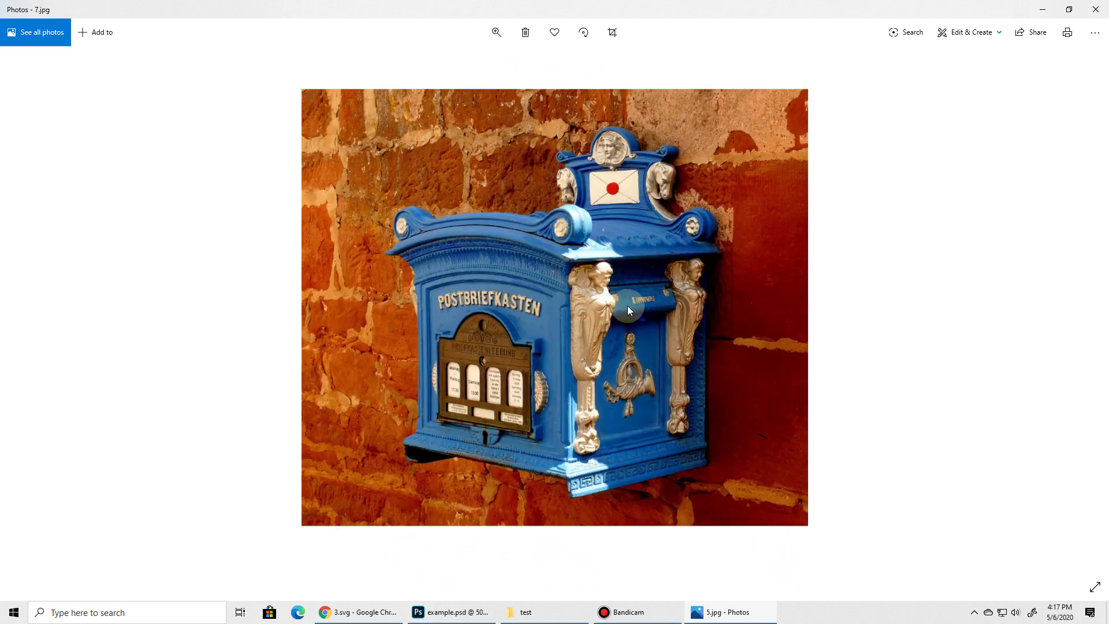
left_click(1091, 17)
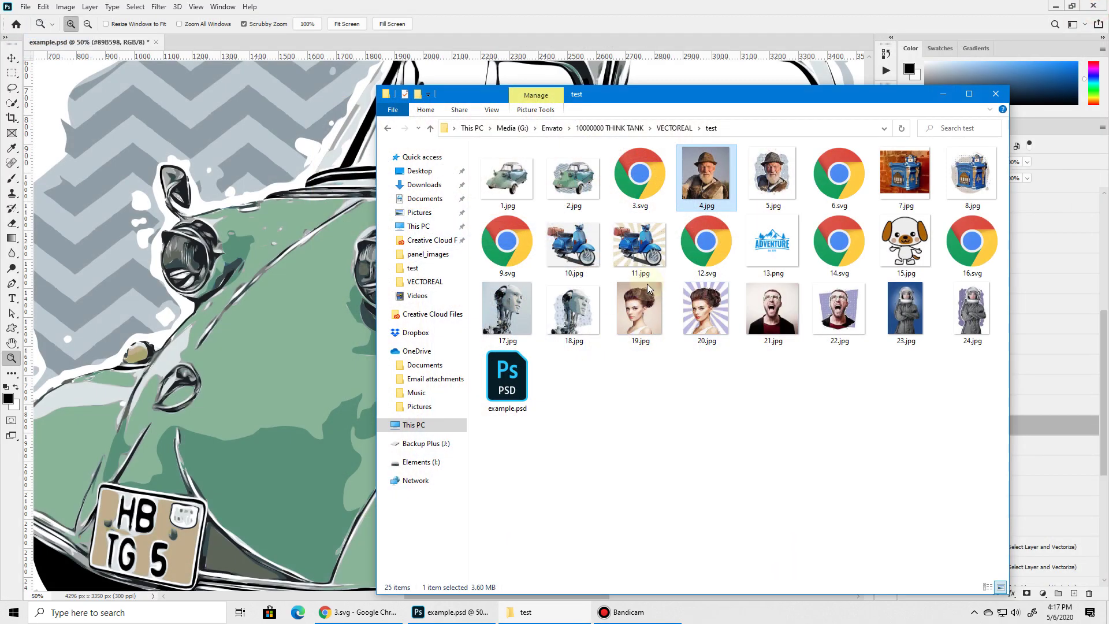
Step: Open 6.svg in Chrome, examine the vector portrait's hat and face, and minimize the browser
double_click(834, 175)
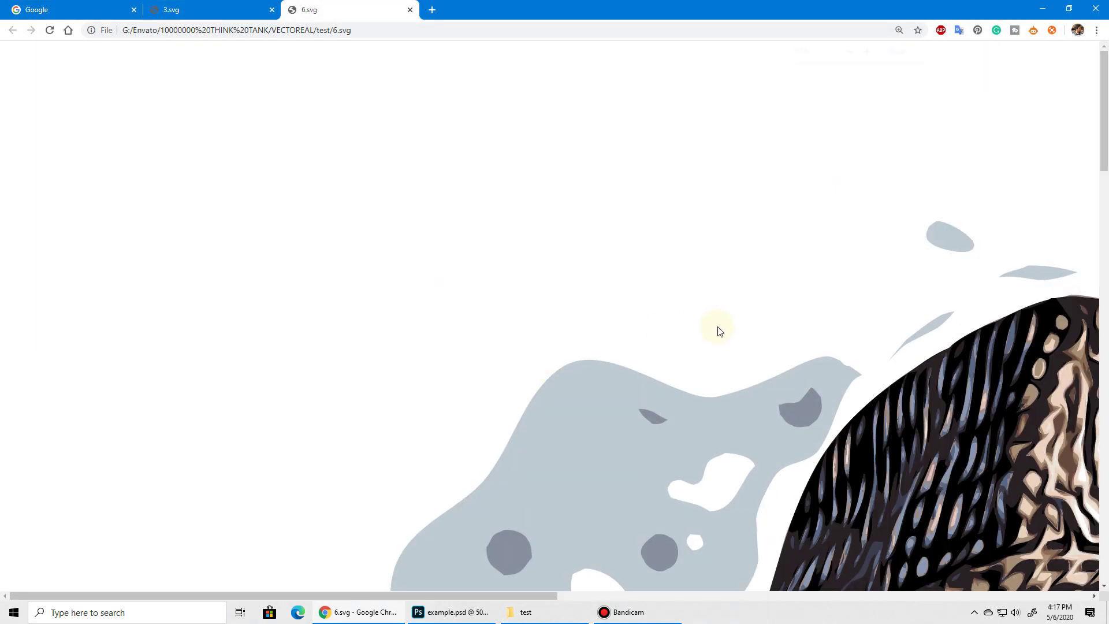
scroll(694, 366, "down", 2)
scroll(818, 482, "down", 3)
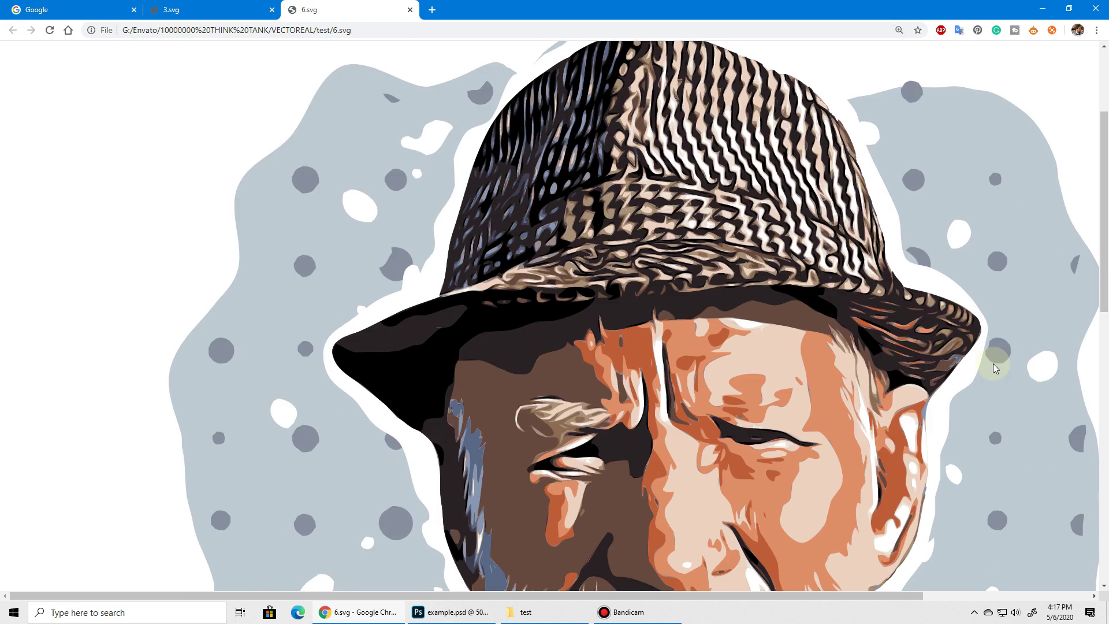
scroll(988, 360, "down", 4)
left_click(1046, 10)
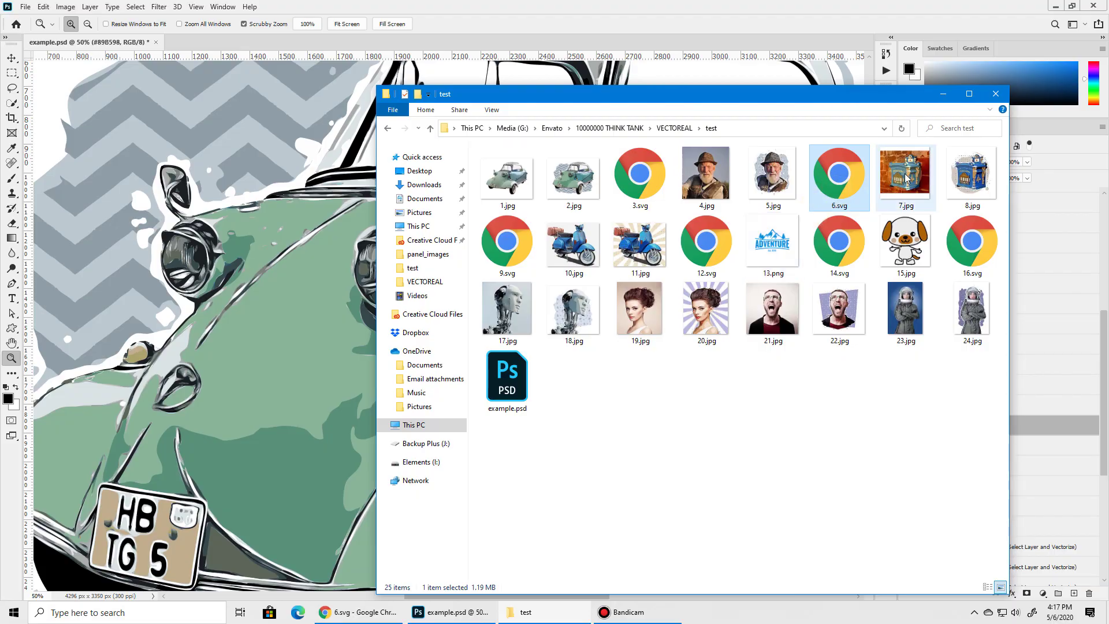
Step: Open the mailbox photo 7.jpg, compare it with an enlarged view of the painted 8.jpg, and close the Photos viewer
double_click(906, 178)
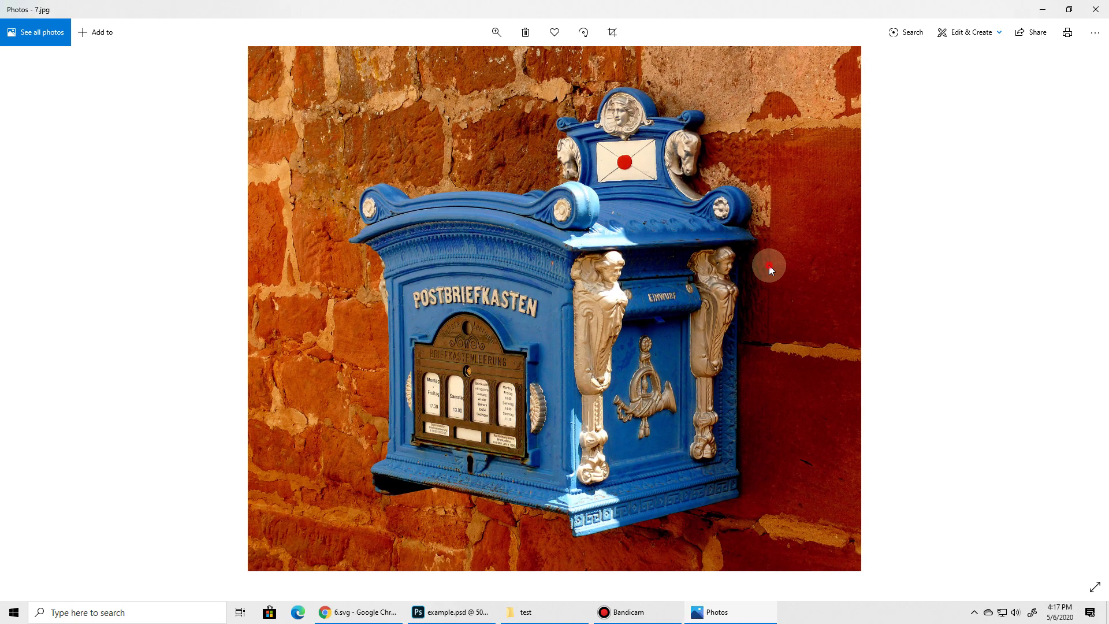
scroll(768, 265, "down", 1)
scroll(731, 283, "up", 2)
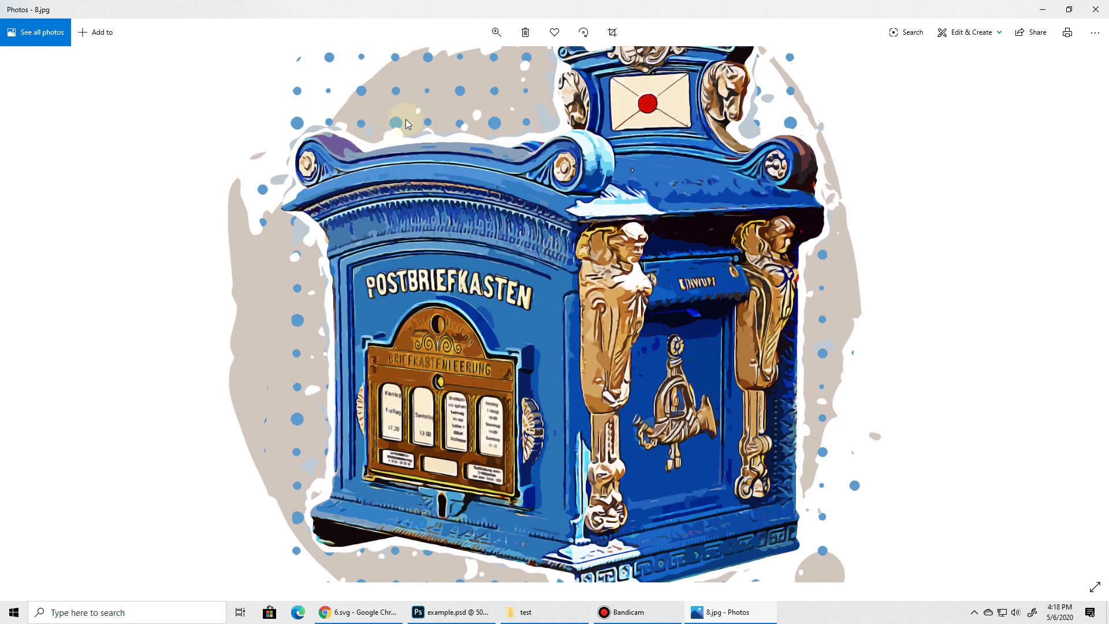
left_click(1095, 9)
Step: Open 9.svg in Chrome, enlarge the vector mailbox to examine its lettering and ornaments, and minimize the browser
double_click(507, 243)
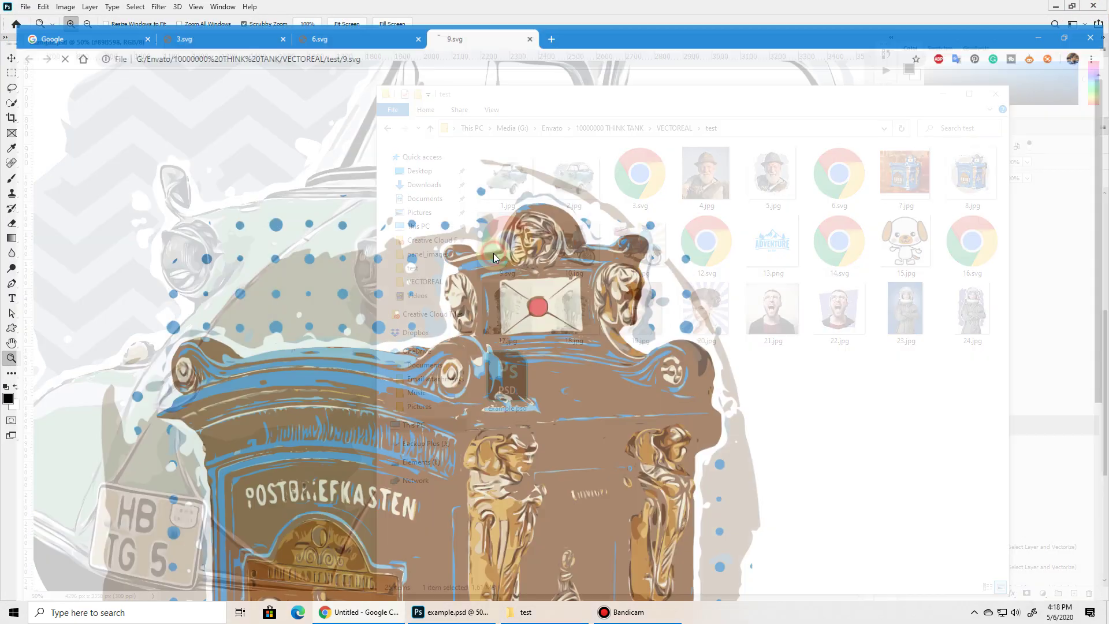
scroll(453, 263, "down", 1)
scroll(453, 261, "down", 3)
scroll(331, 281, "up", 4)
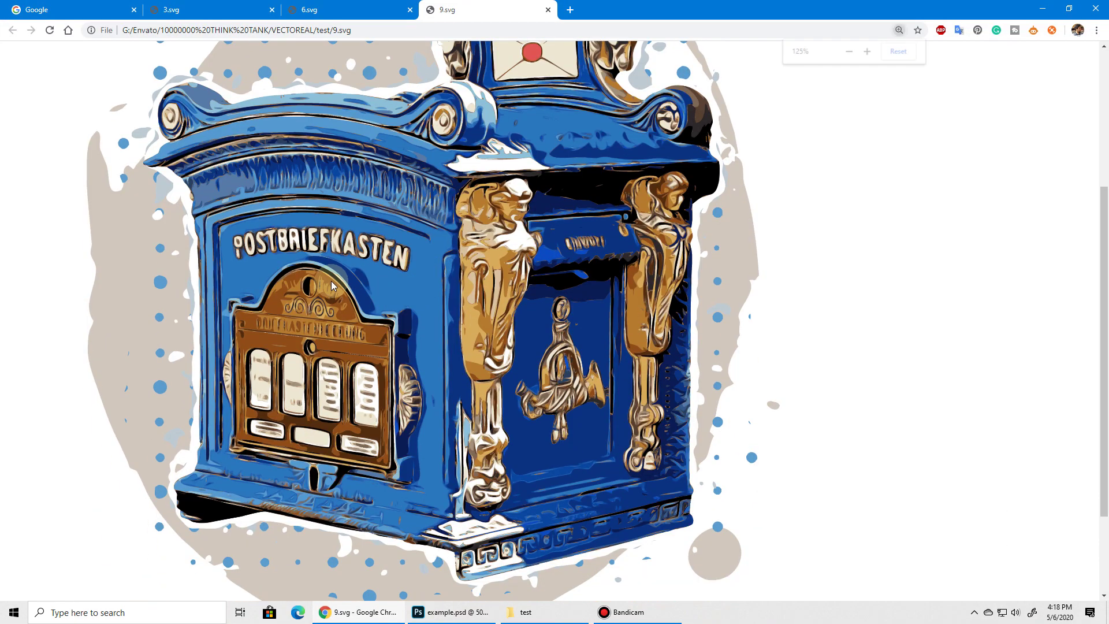
scroll(874, 336, "down", 4)
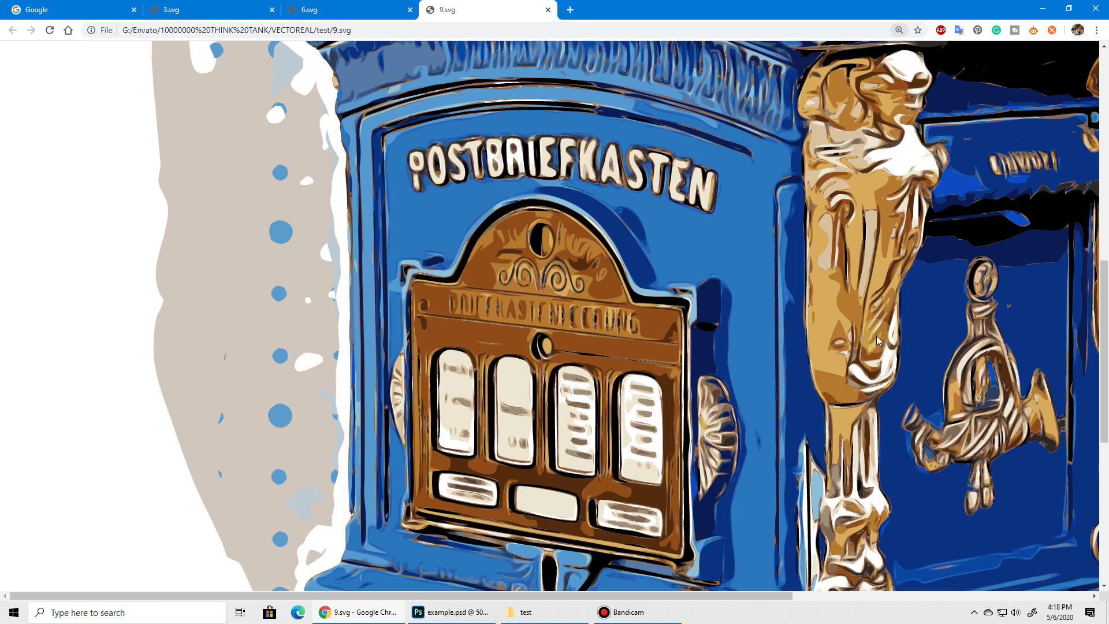
scroll(876, 335, "up", 3)
left_click(1042, 8)
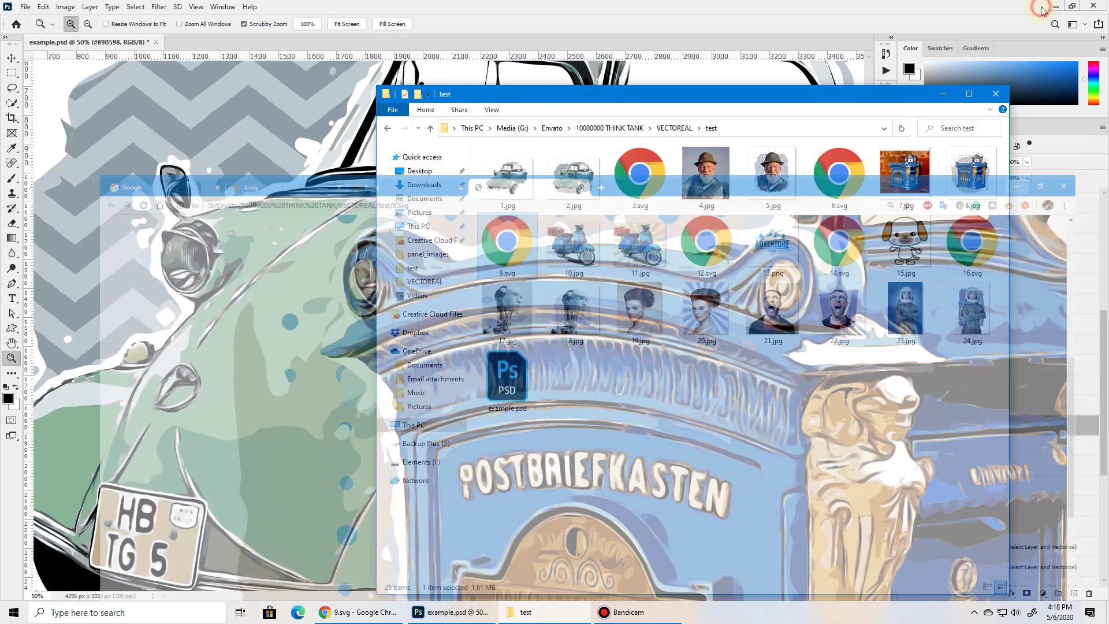
Step: Open the scooter photo 10.jpg, compare it with a zoomed view of the painted 11.jpg, and close the Photos viewer
left_click(571, 243)
double_click(572, 243)
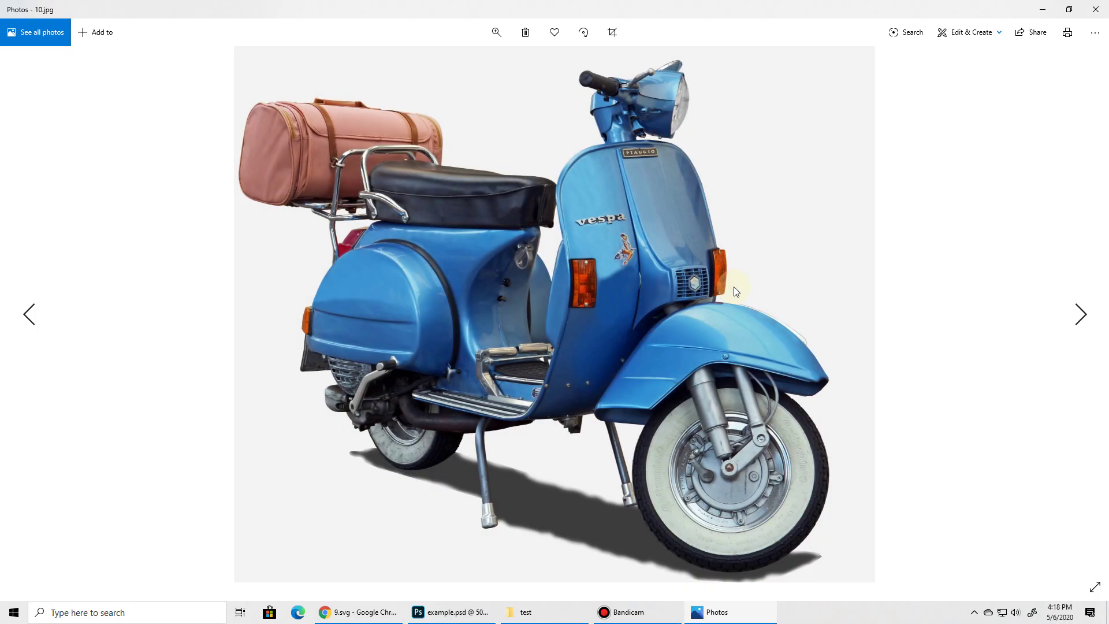
key("Right")
scroll(797, 280, "up", 4)
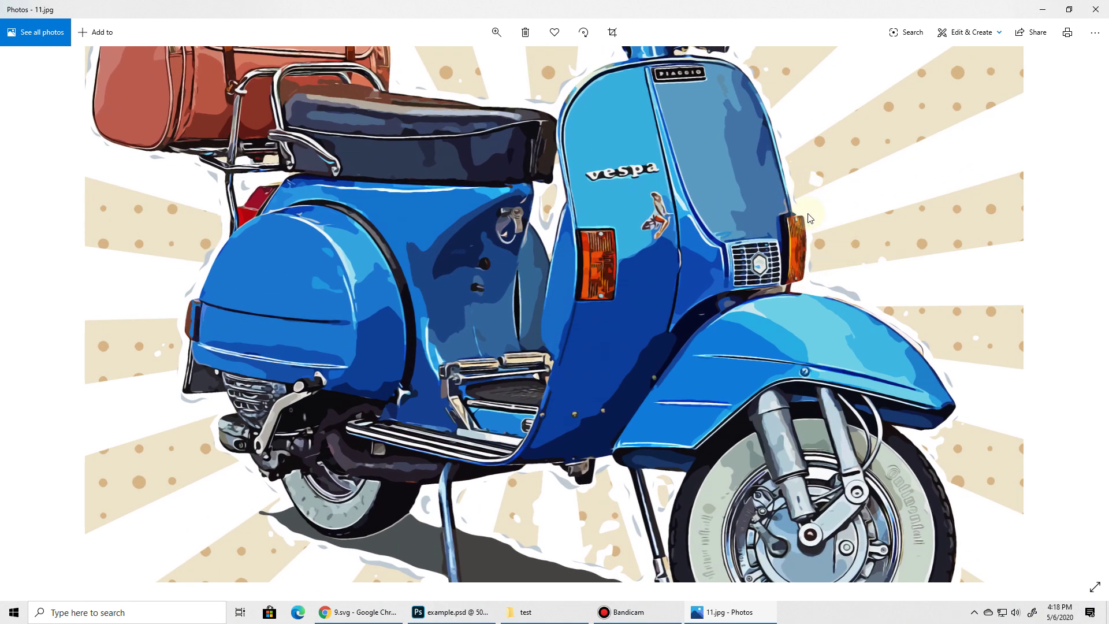
scroll(808, 218, "down", 4)
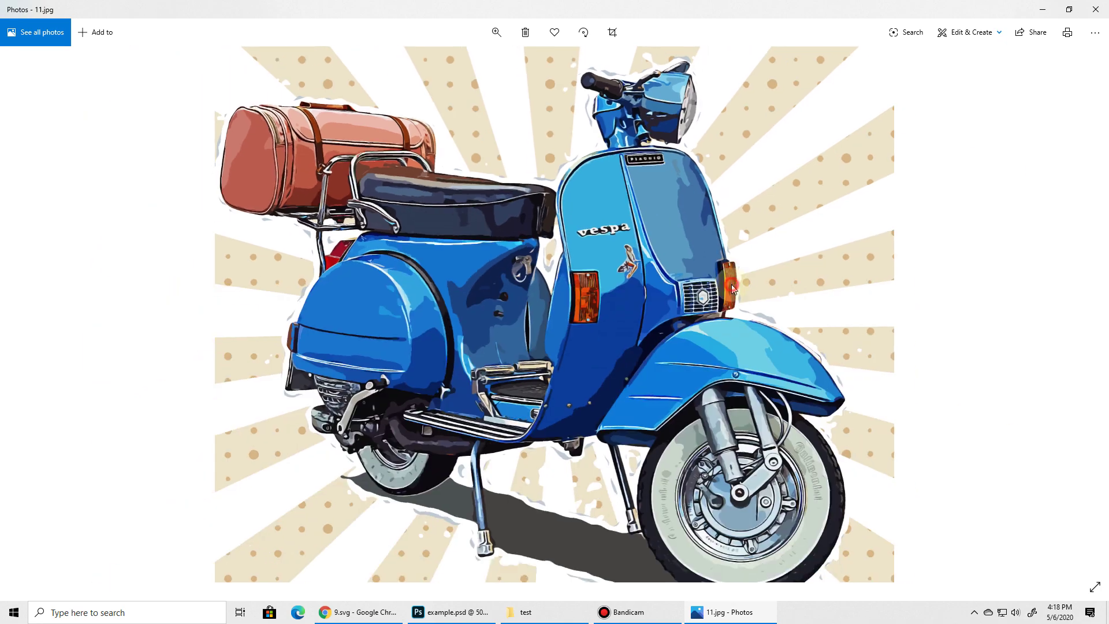
left_click(1095, 9)
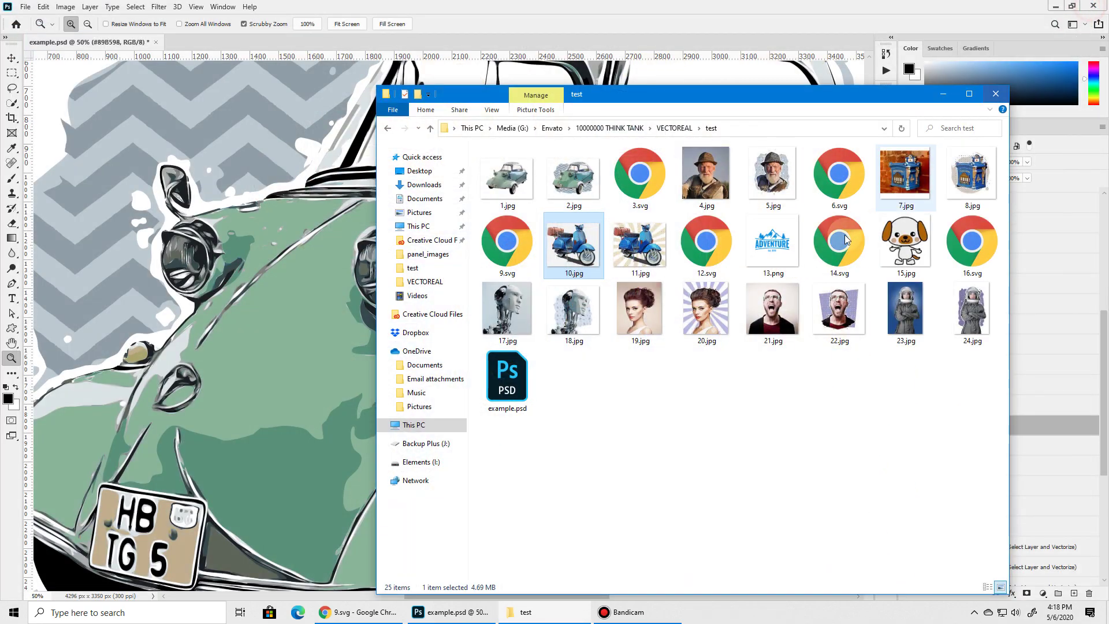
Step: Open 12.svg in Chrome and examine the vector scooter from its luggage down to the wheels
double_click(691, 243)
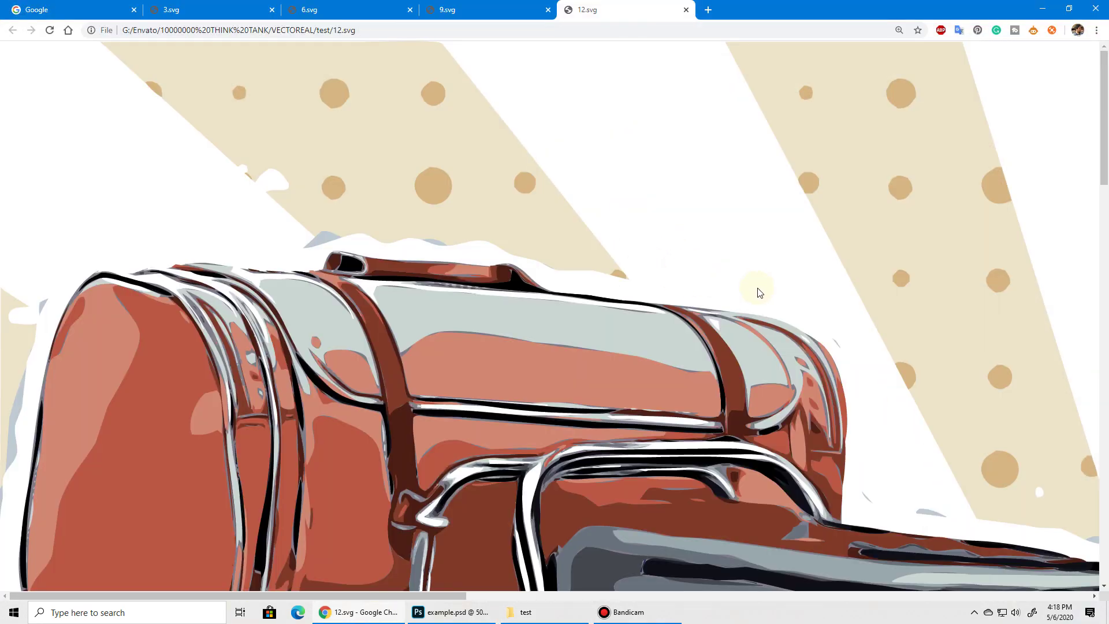
scroll(756, 289, "down", 4)
scroll(845, 329, "down", 7)
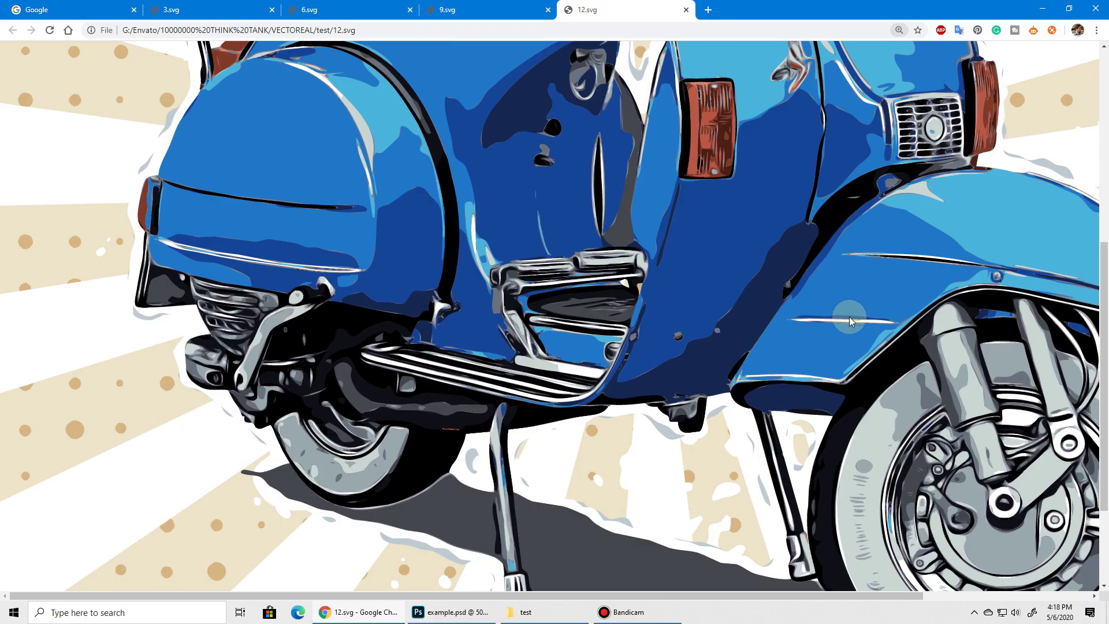
scroll(849, 317, "up", 7)
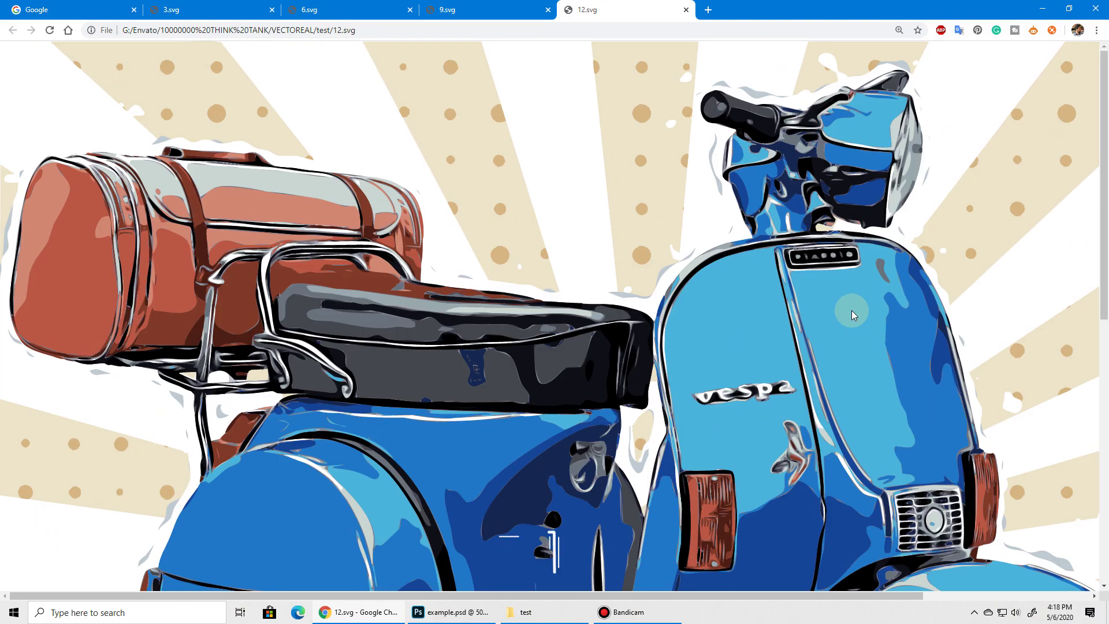
Step: Enlarge 12.svg to 500% to examine the scooter's vector edges, zoom back out to the whole scooter, and minimize Chrome
scroll(851, 312, "up", 10, "ctrl")
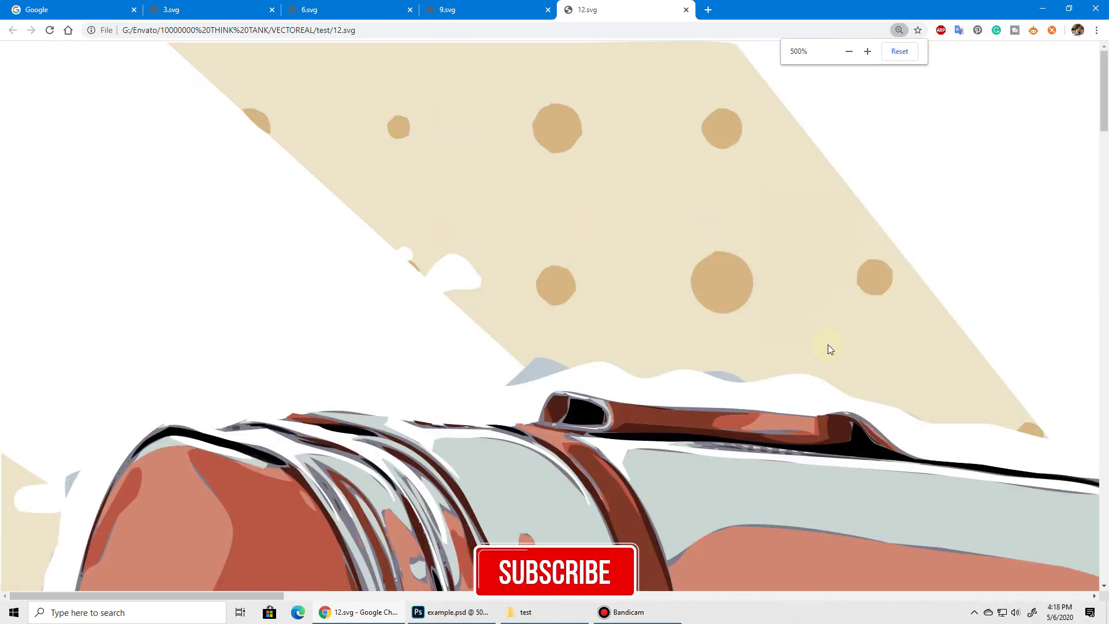
scroll(832, 358, "down", 20)
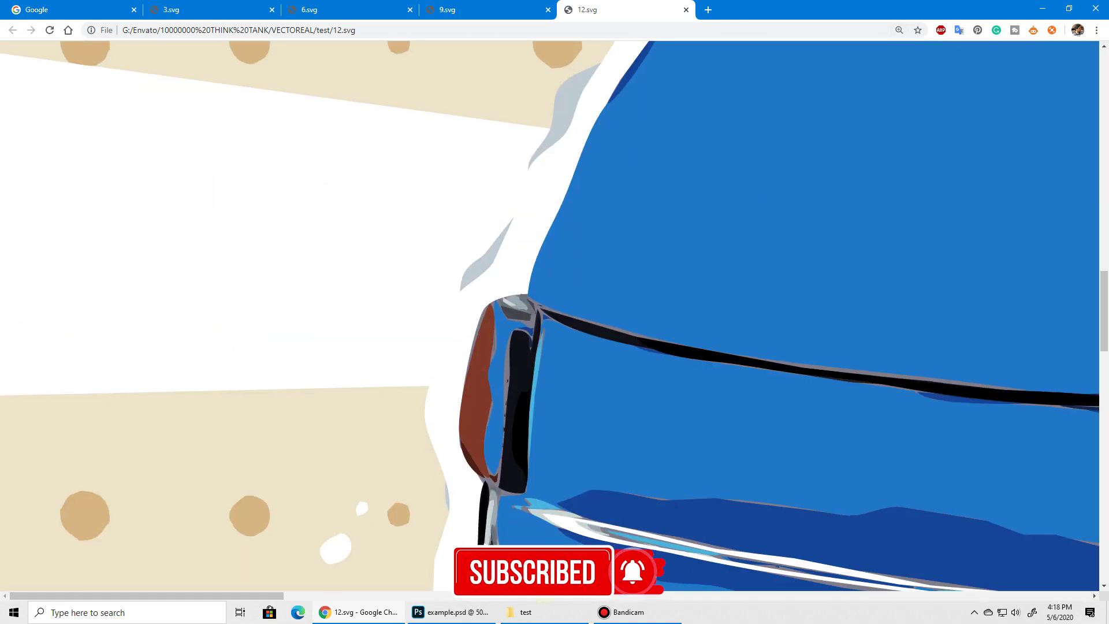
left_click_drag(207, 596, 906, 583)
scroll(803, 392, "down", 11, "ctrl")
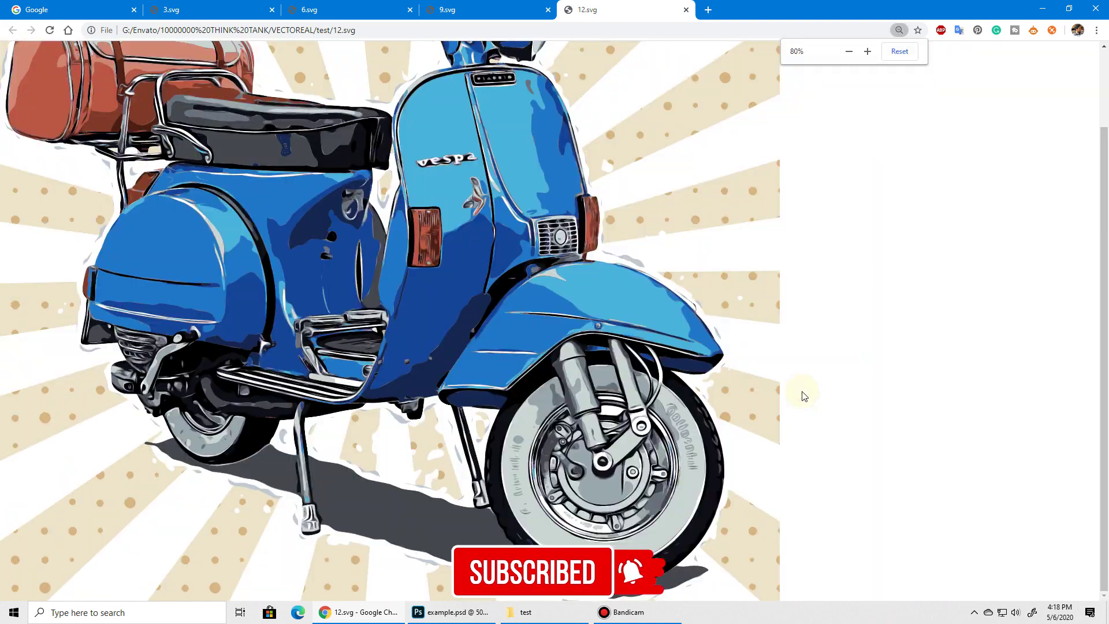
scroll(802, 397, "down", 1, "ctrl")
left_click(1042, 9)
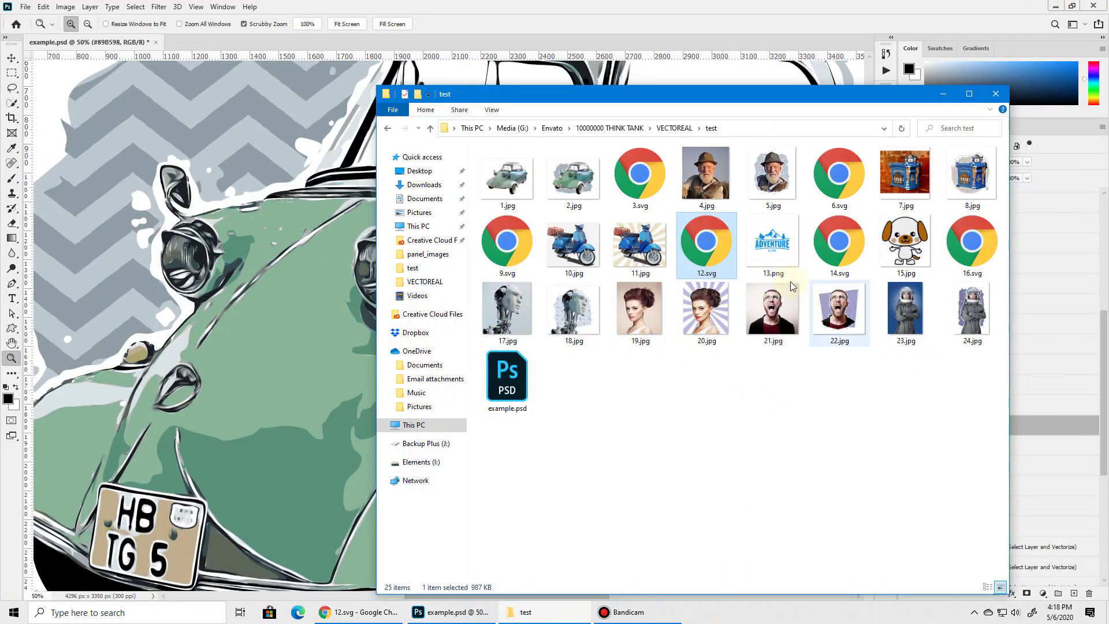
Step: View the Adventure logo 13.png in Photos, close it, and open its vector version 14.svg in Chrome for comparison
double_click(758, 246)
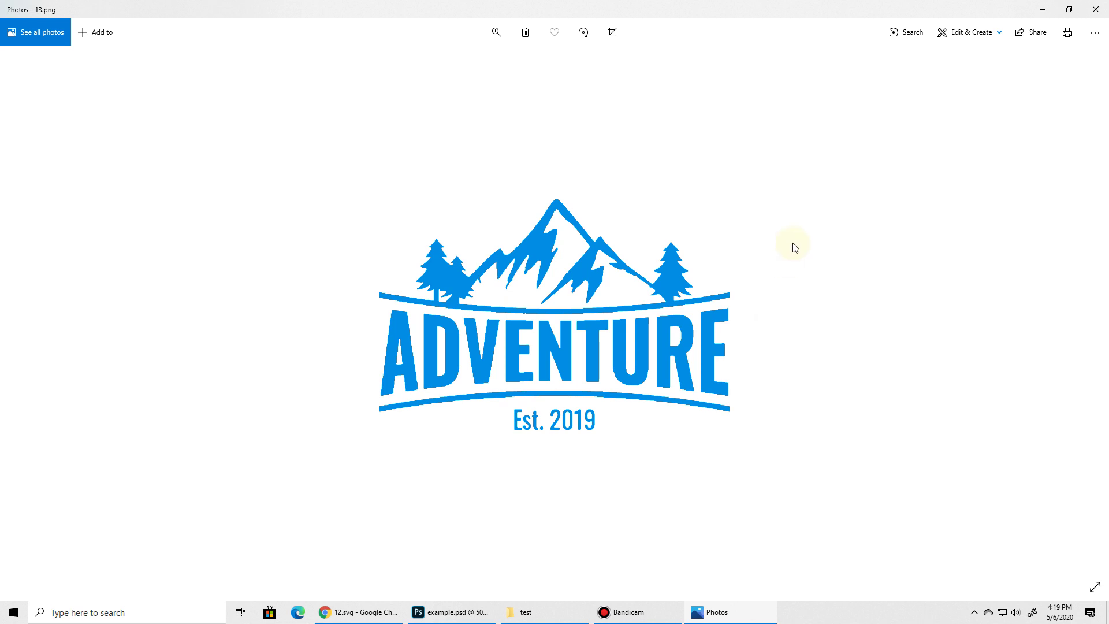
left_click(1095, 10)
left_click(846, 258)
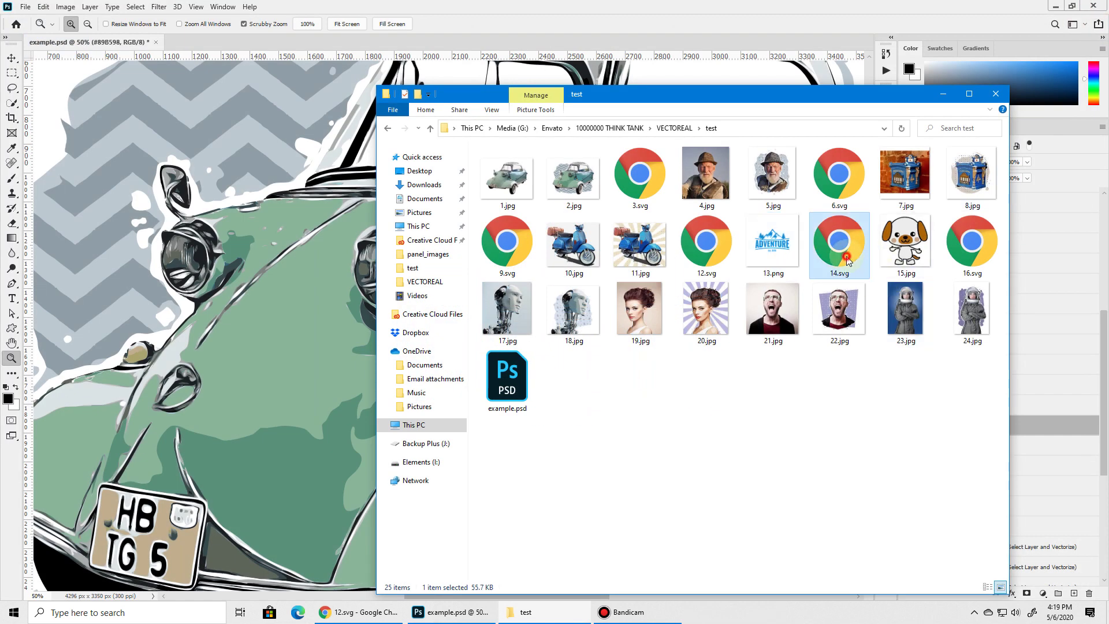
double_click(846, 258)
scroll(611, 314, "down", 4)
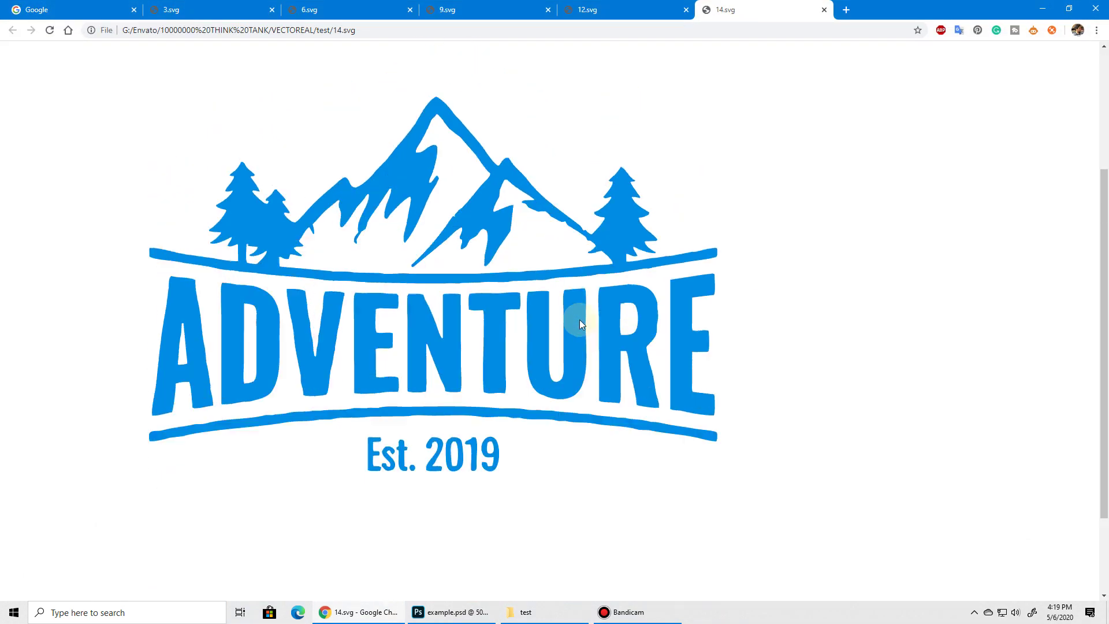
scroll(580, 320, "up", 2)
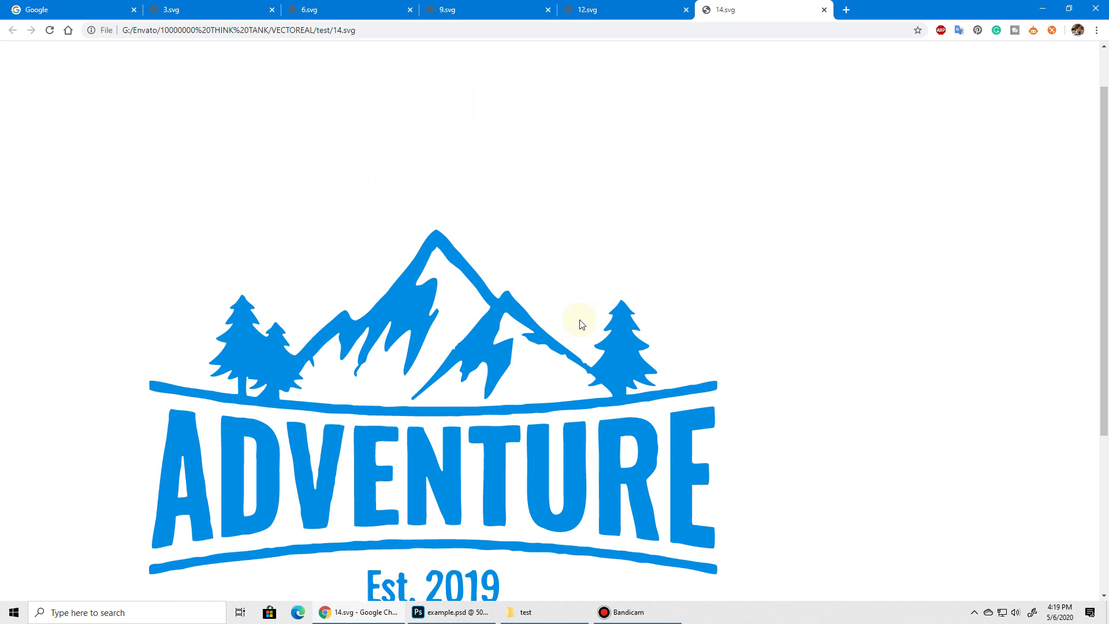
scroll(581, 323, "down", 2)
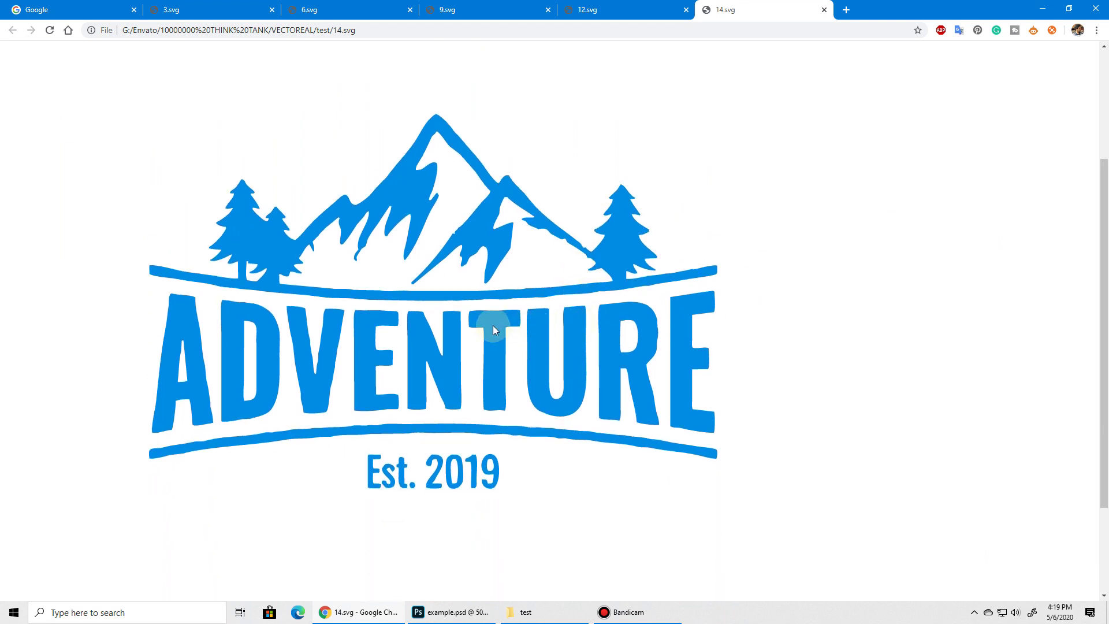
Step: Enlarge 14.svg to 175%, examine the mountain and lettering edges, and minimize the browser
scroll(491, 325, "up", 4, "ctrl")
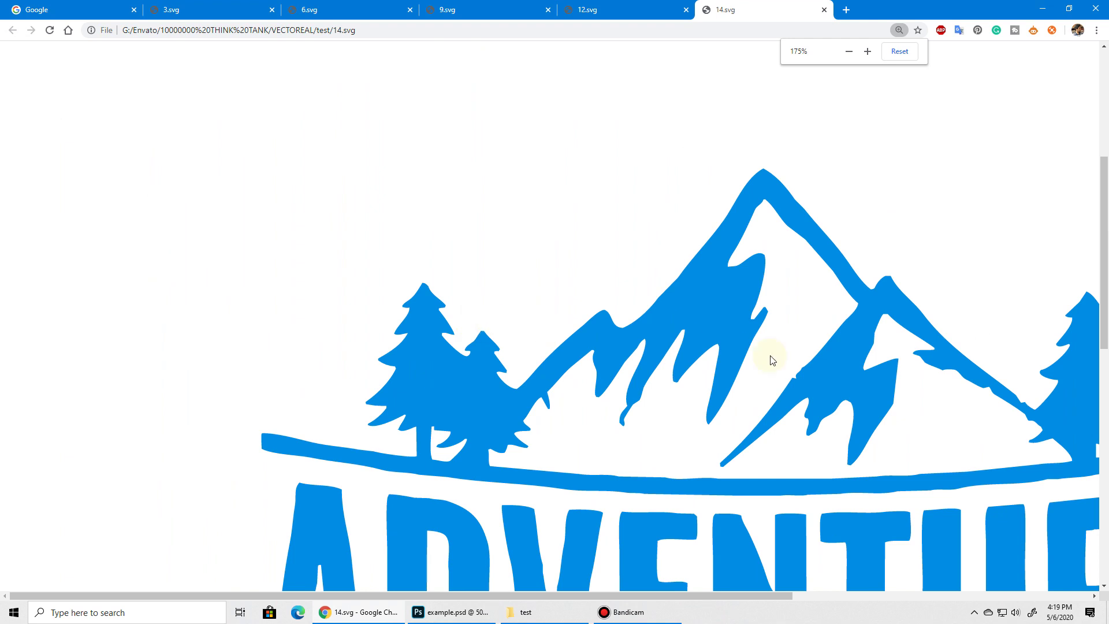
scroll(771, 359, "down", 4)
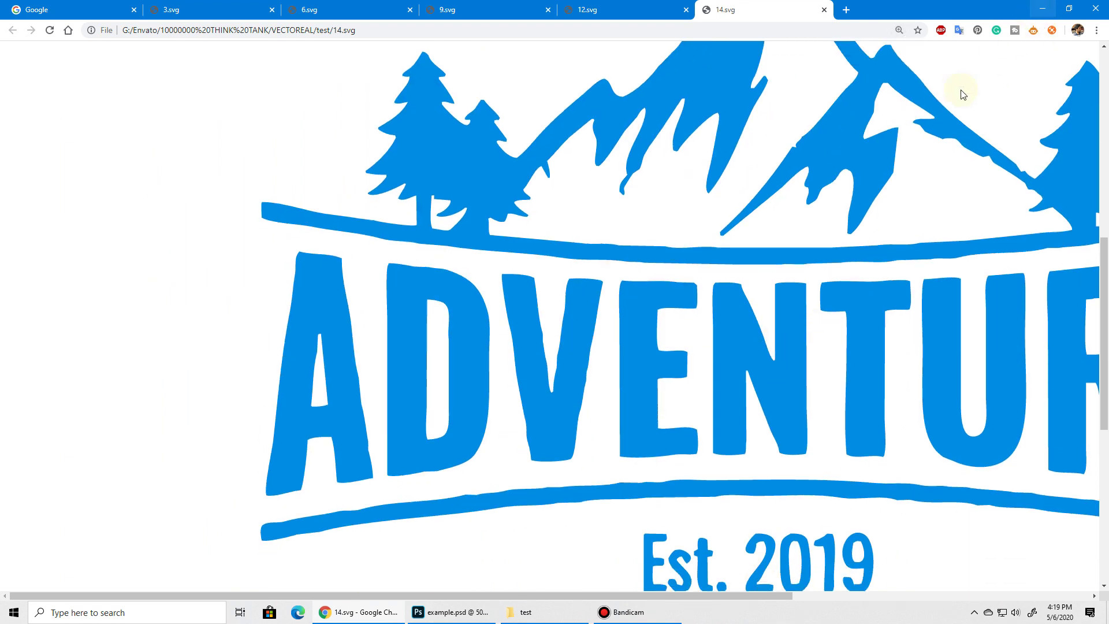
left_click(1042, 9)
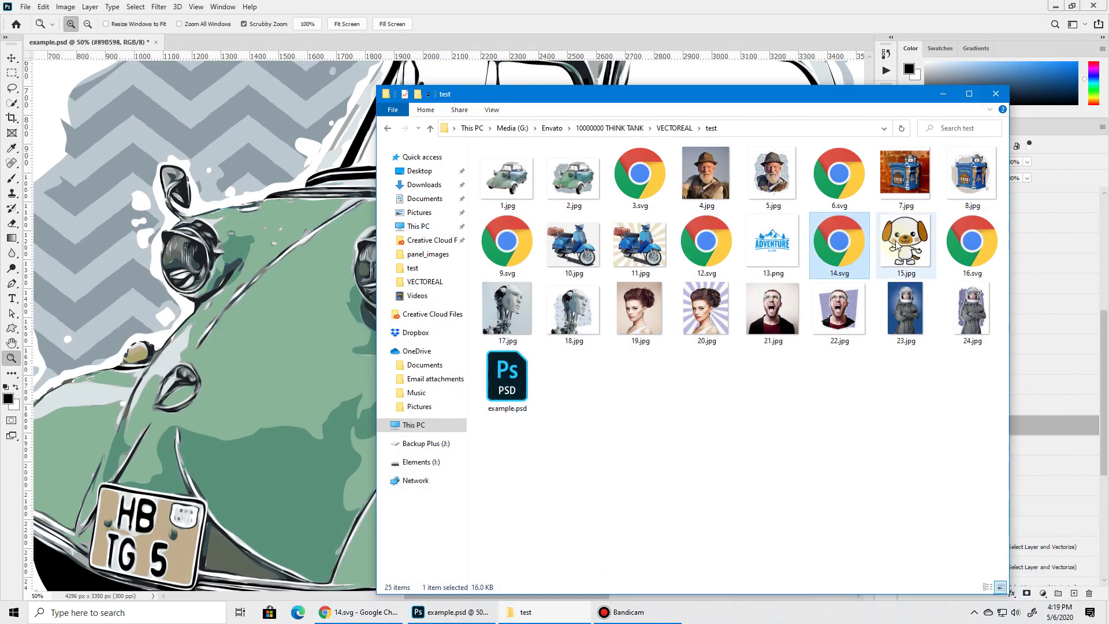
Step: Open the cartoon puppy image 15.jpg in Photos to view the original drawing, and close the viewer
left_click(896, 246)
double_click(895, 245)
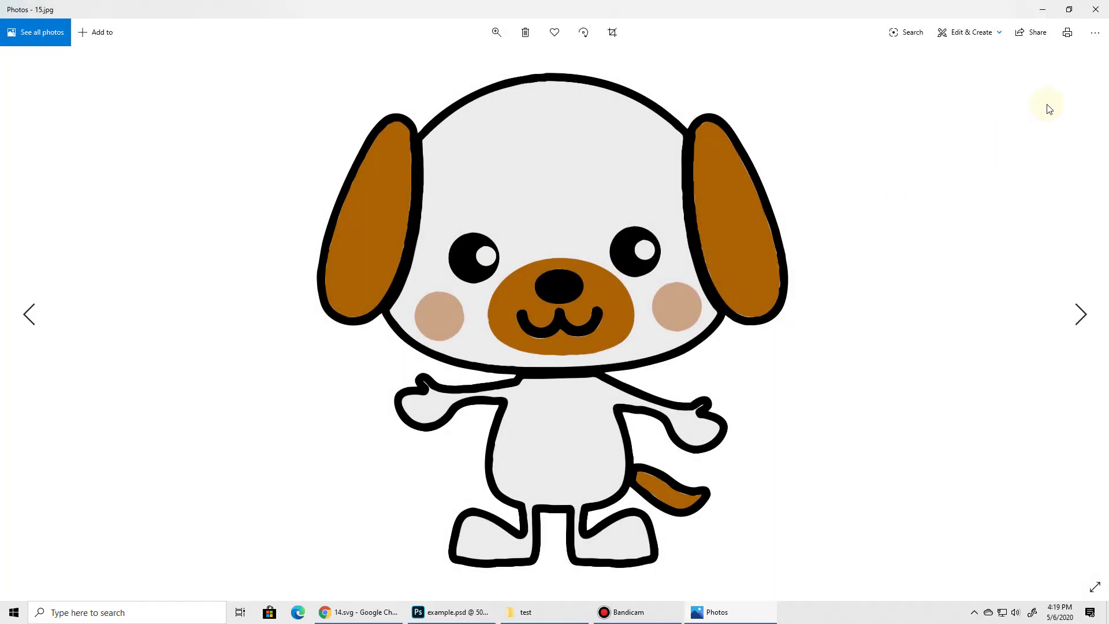
left_click(1097, 10)
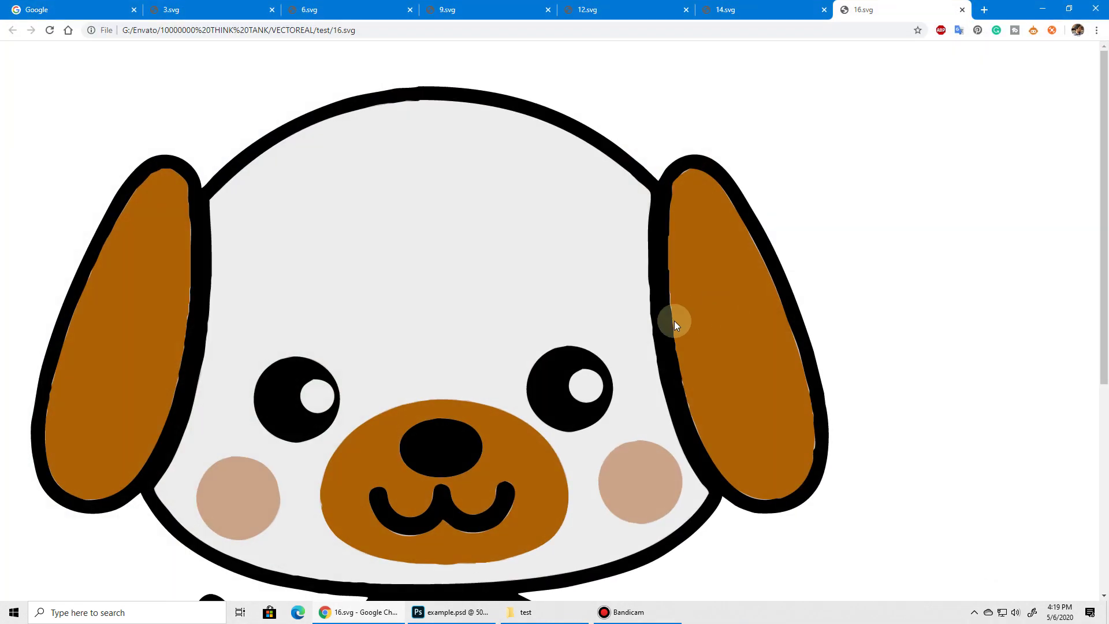
Step: Enlarge the vector puppy 16.svg in Chrome to 400% to inspect its outlines, reduce it to 80%, and minimize the browser
scroll(612, 318, "up", 3)
scroll(611, 317, "up", 2)
scroll(801, 297, "down", 5)
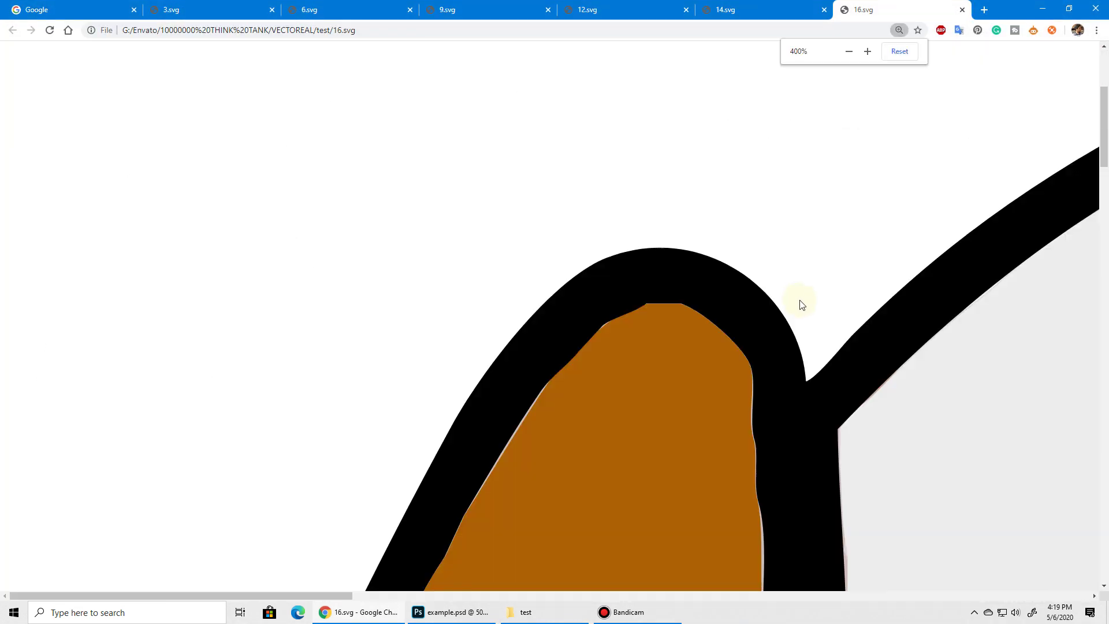
scroll(801, 309, "down", 8)
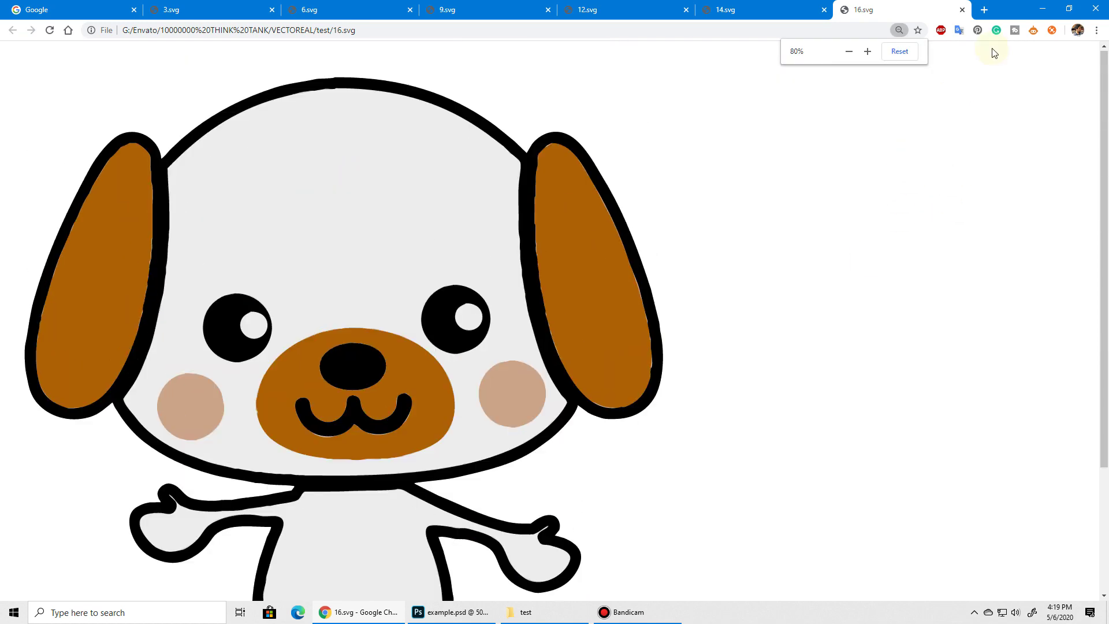
left_click(1042, 9)
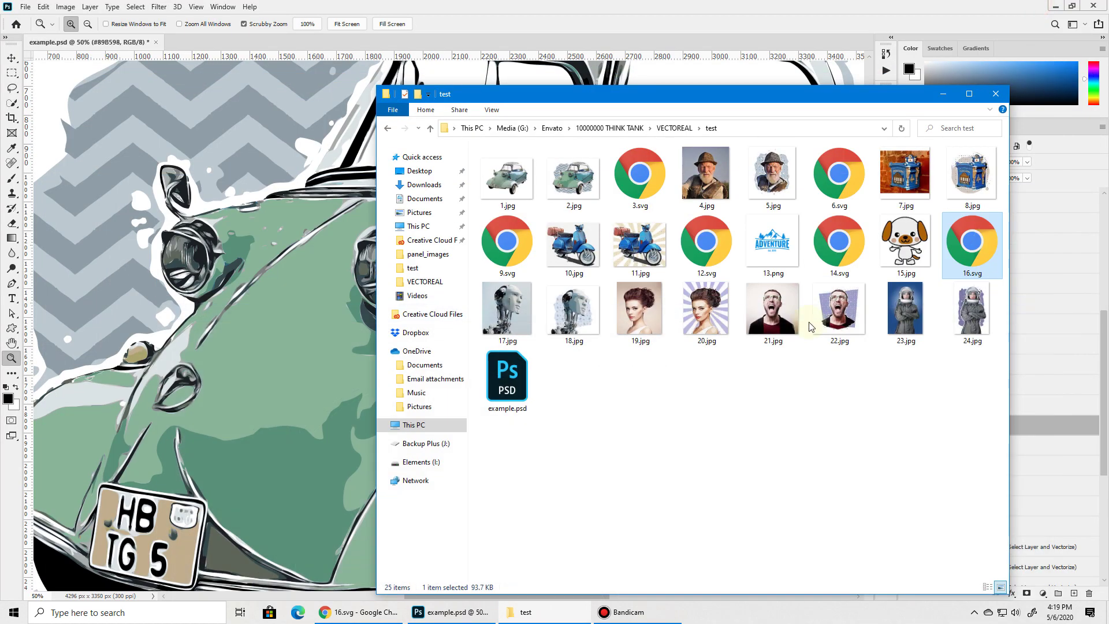
Step: Open the robot photo 17.jpg in Photos and compare it with an enlarged view of the painted 18.jpg
double_click(510, 325)
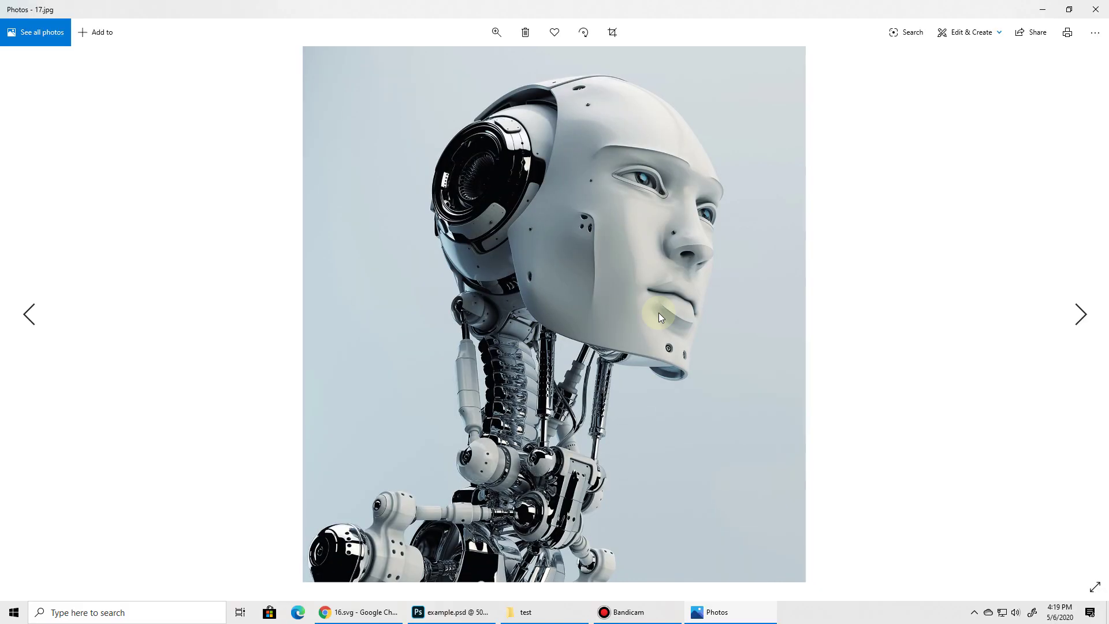
key("Right")
scroll(671, 315, "up", 5)
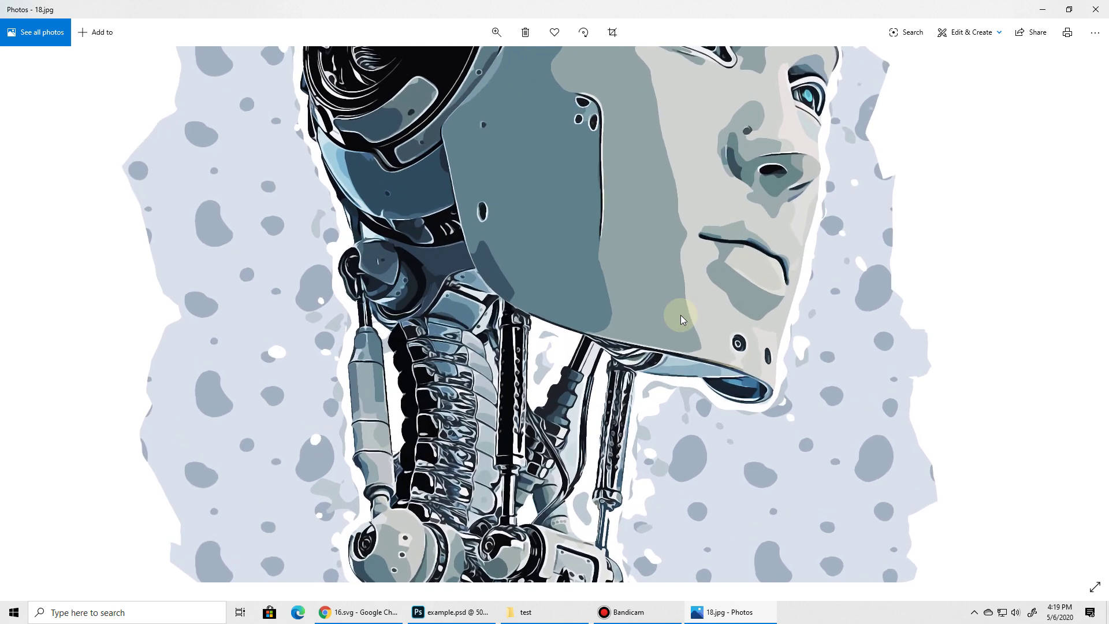
scroll(589, 364, "down", 2)
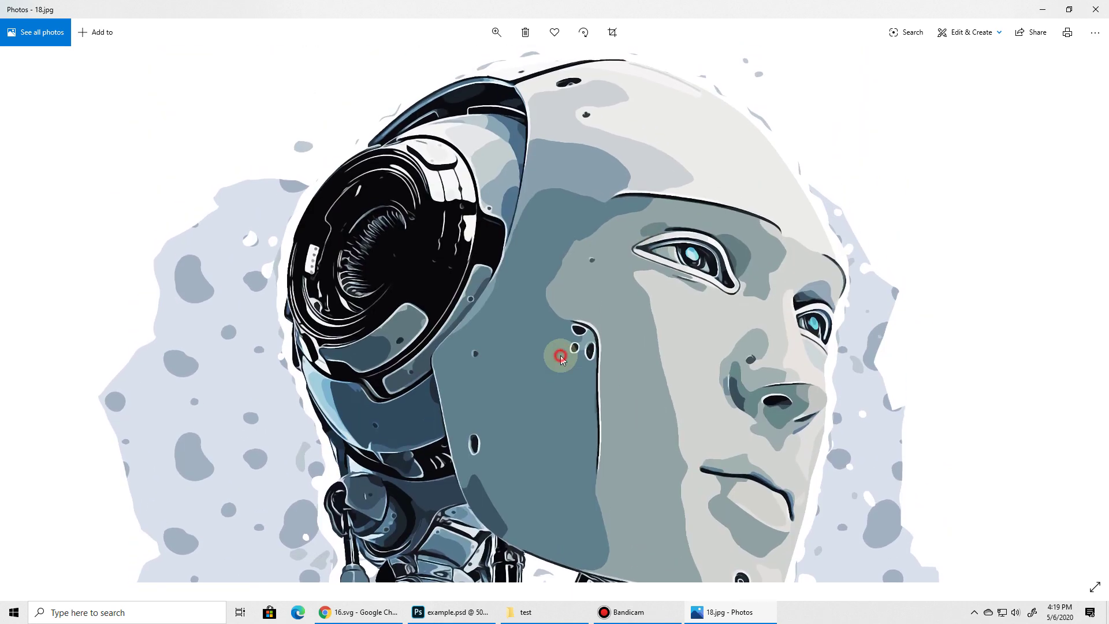
scroll(560, 355, "down", 3)
Step: Compare the woman's portrait 19.jpg with its painted version 20.jpg, enlarging the face and hair
key("Right")
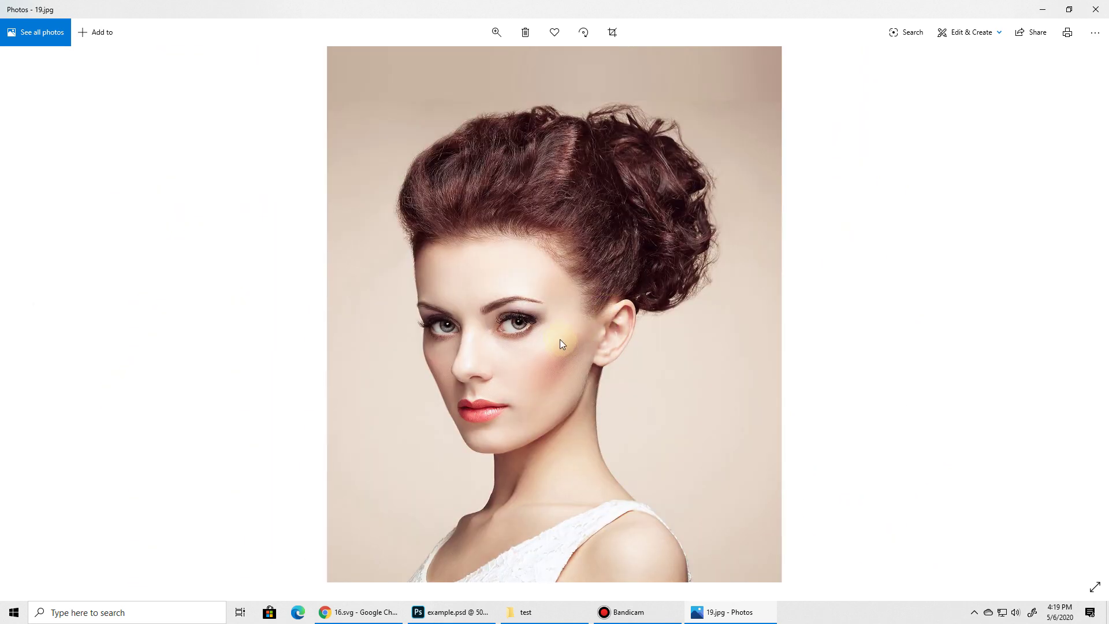
key("Right")
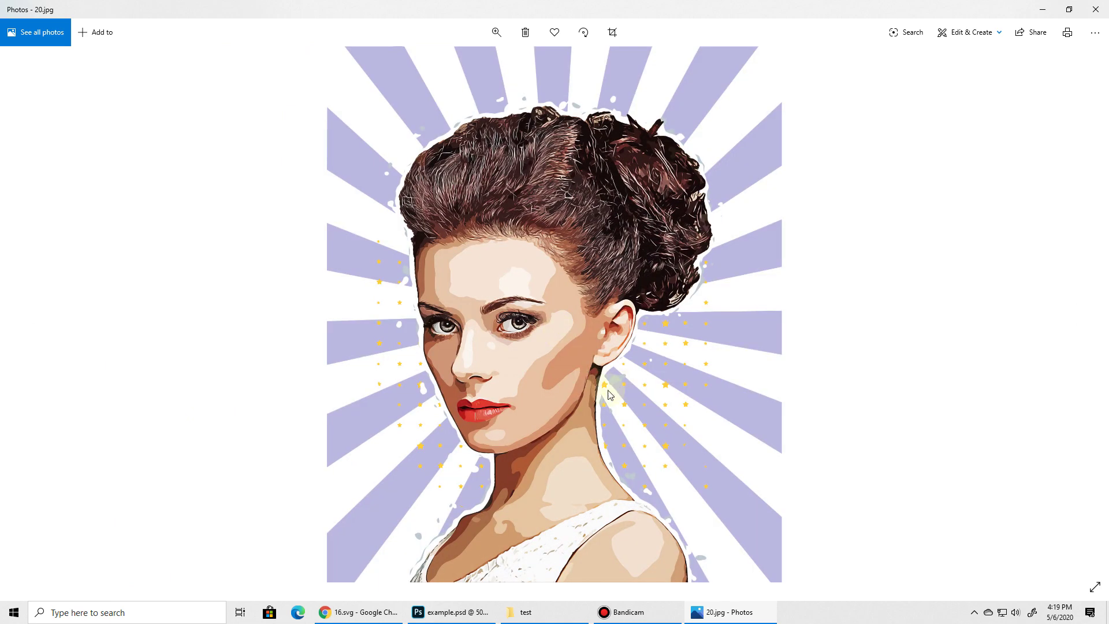
scroll(584, 405, "up", 3)
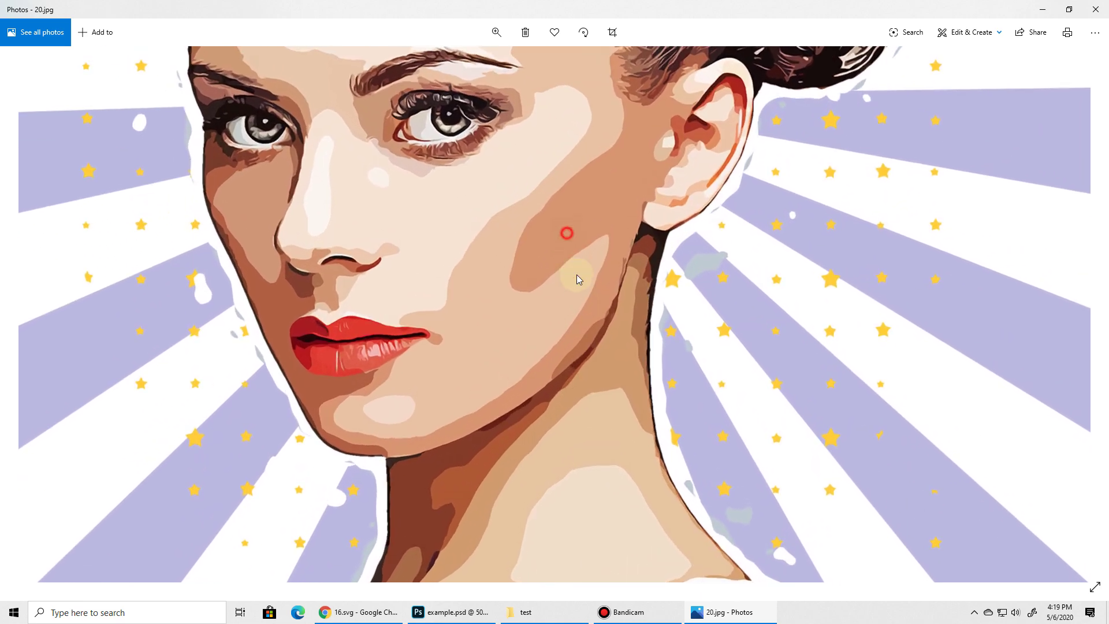
scroll(578, 346, "up", 2)
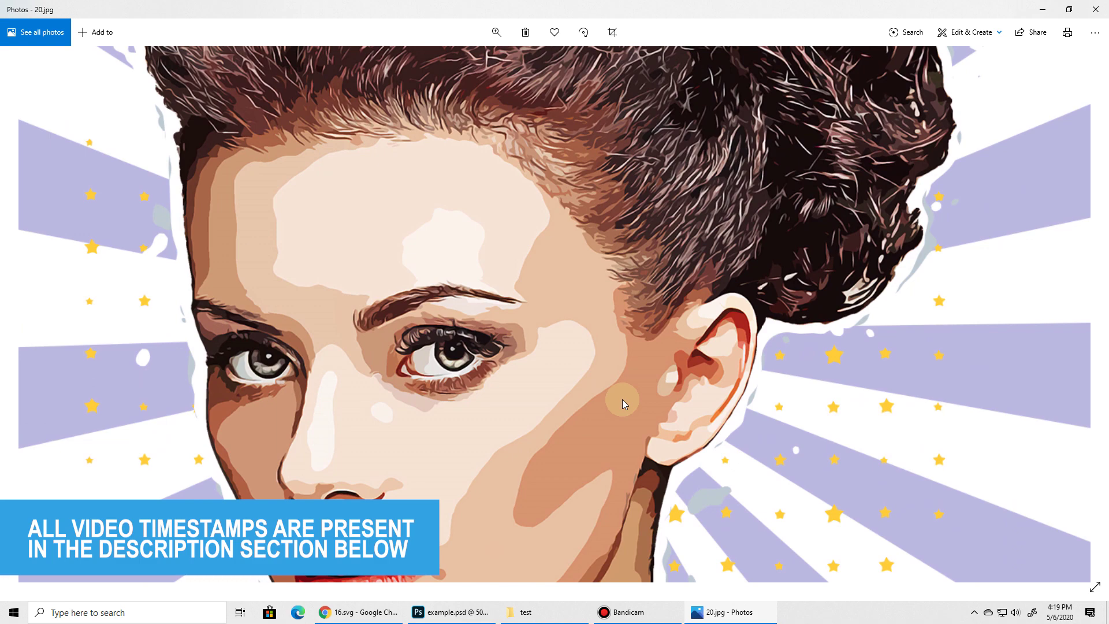
scroll(635, 402, "down", 5)
Step: Advance past the shouting man's photo 21.jpg and examine an enlarged view of its painted version 22.jpg
key("Right")
key("Right")
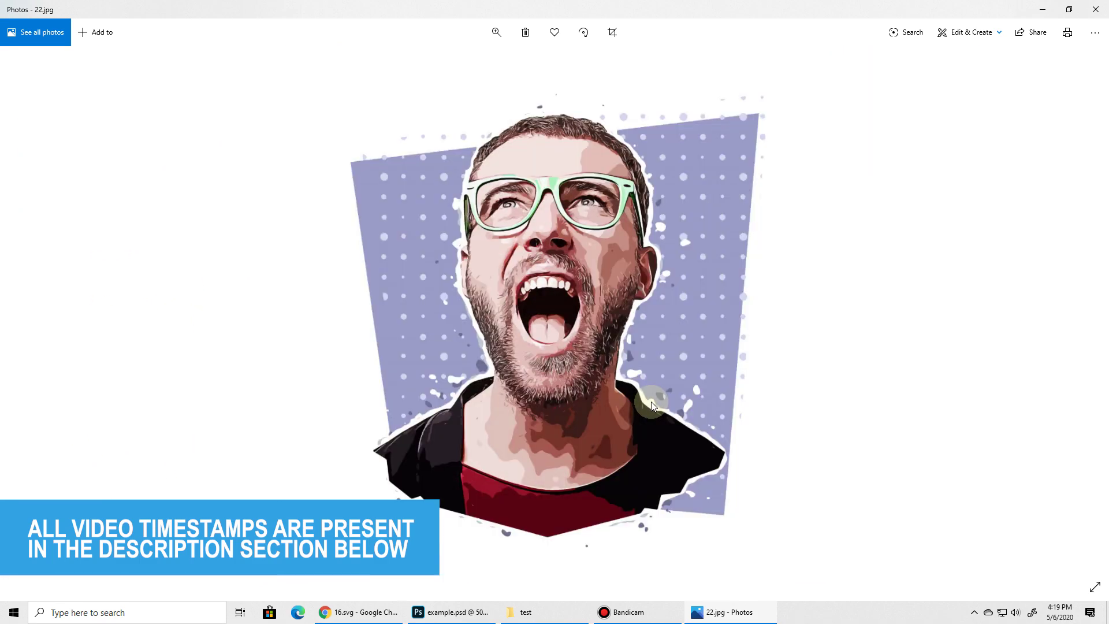
scroll(602, 356, "up", 3)
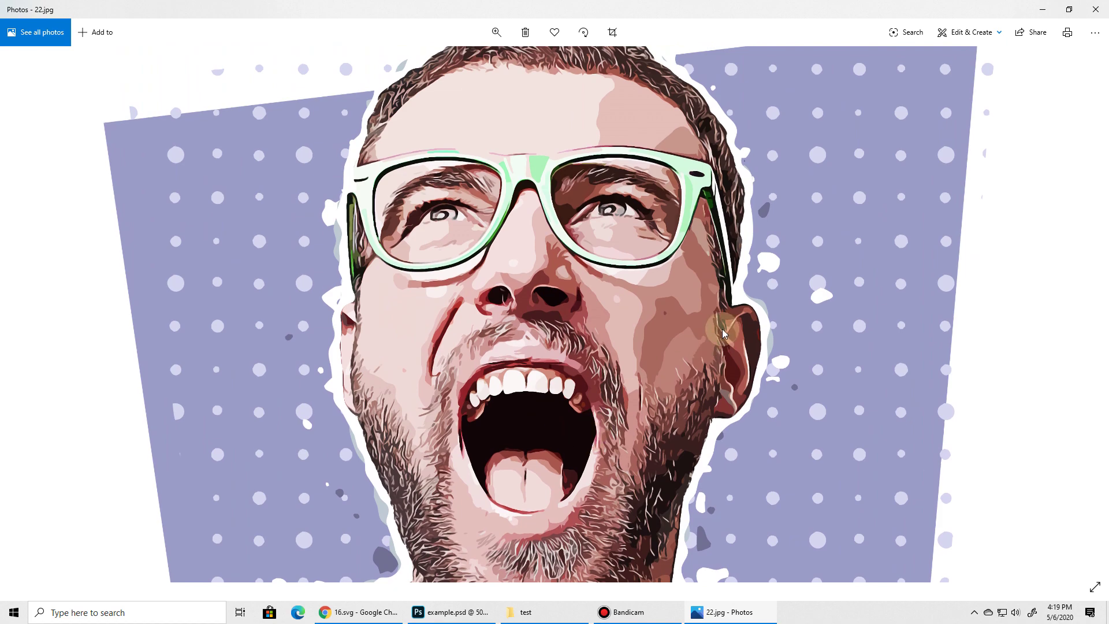
scroll(722, 329, "down", 3)
Step: Compare the astronaut photo 23.jpg with the painted 24.jpg, enlarging the suit and helmet, and close the Photos viewer
key("Right")
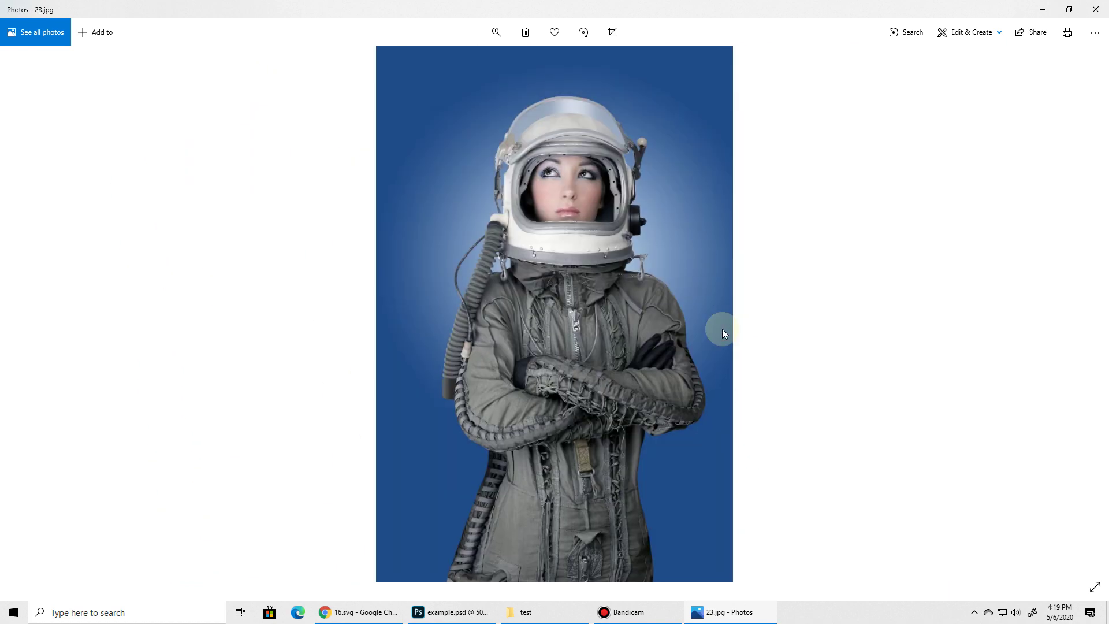
key("Right")
scroll(677, 258, "up", 5)
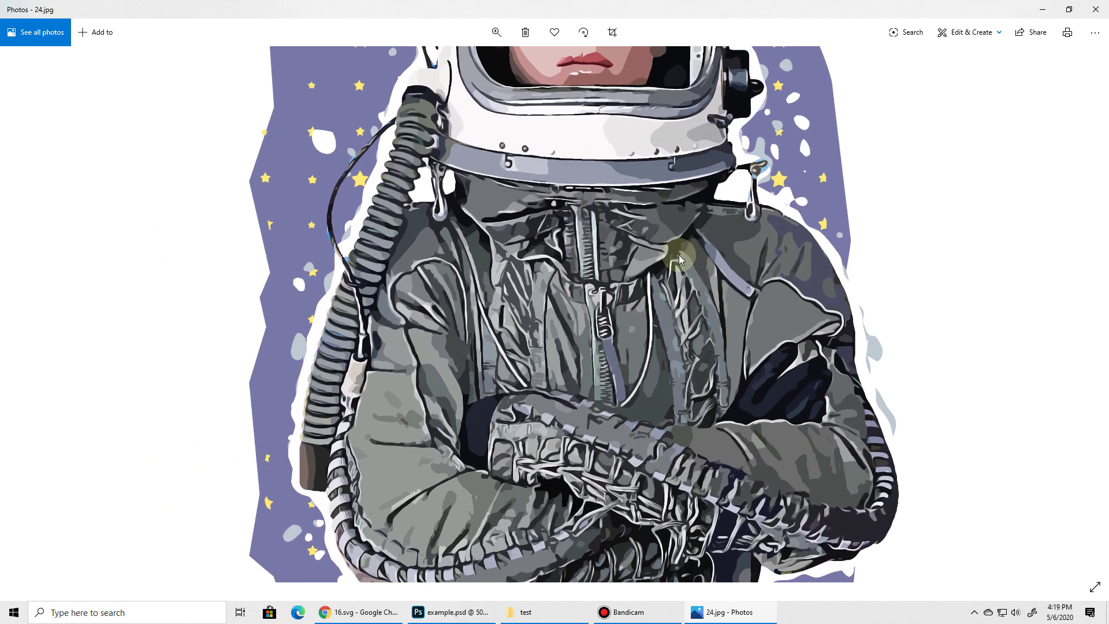
scroll(712, 180, "down", 5)
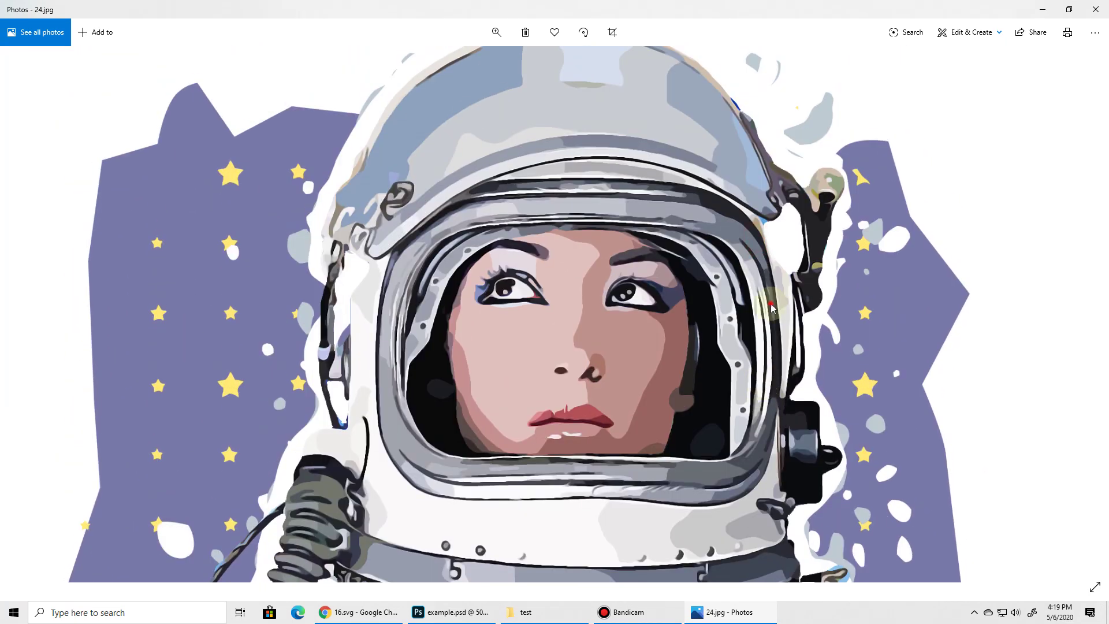
double_click(771, 308)
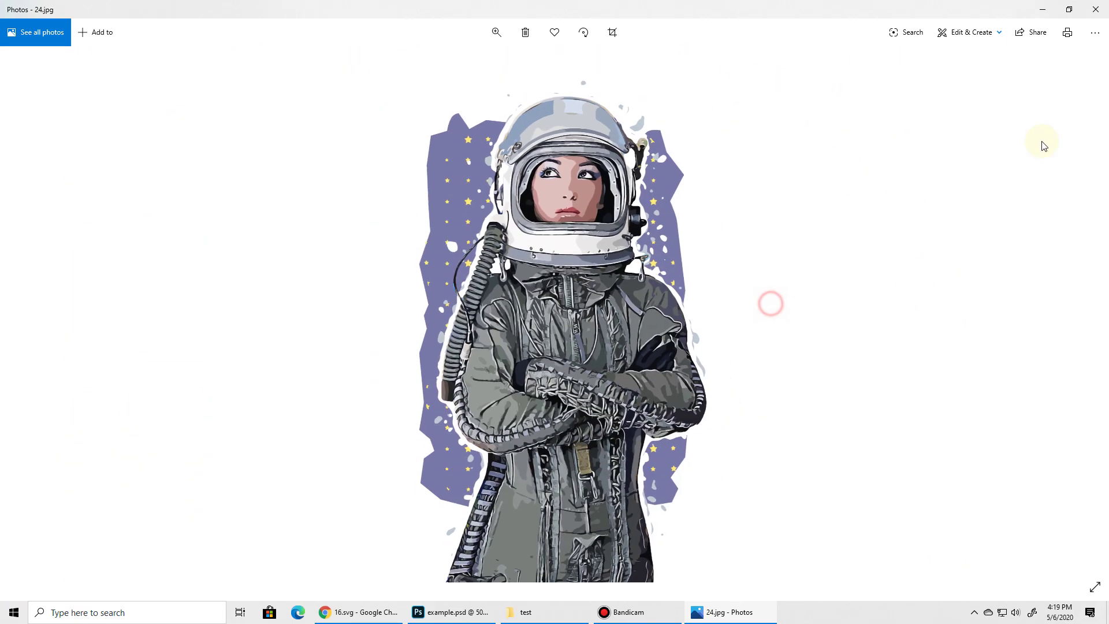
left_click(1095, 9)
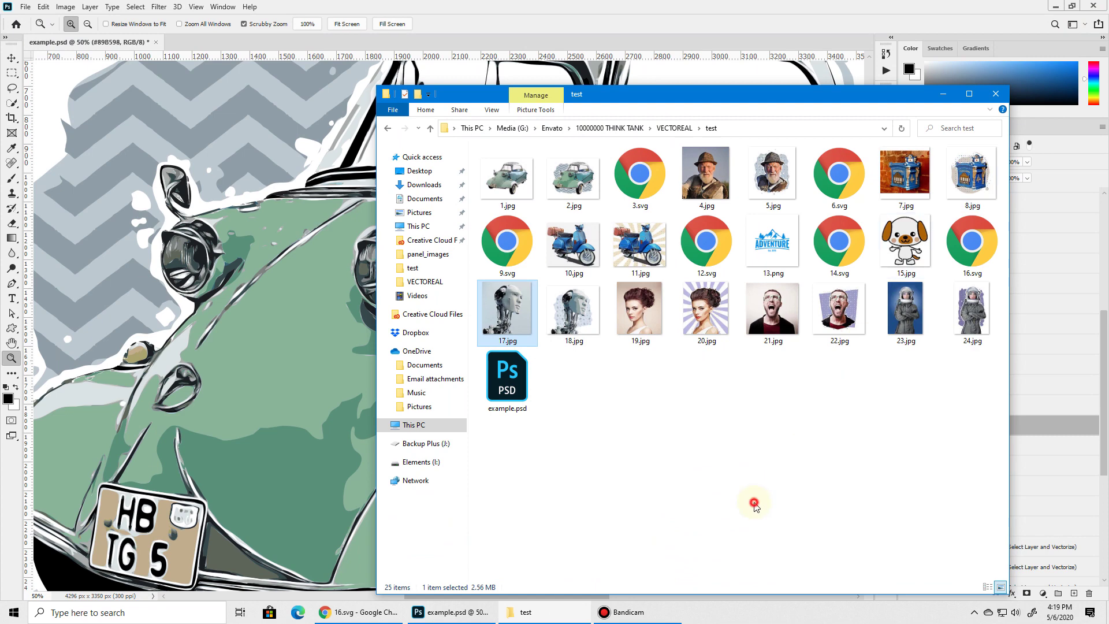
Step: Open the main_files_vectoreal folder inside VECTOREAL in File Explorer and select the VectorealPSPlugin folder
left_click(527, 612)
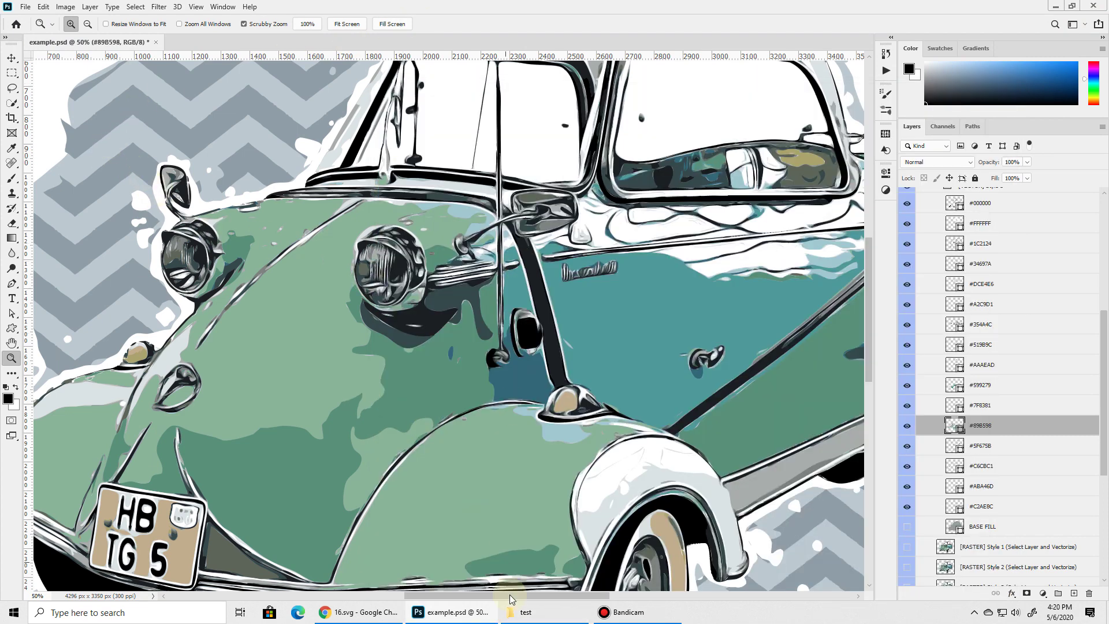
left_click(536, 616)
left_click(674, 128)
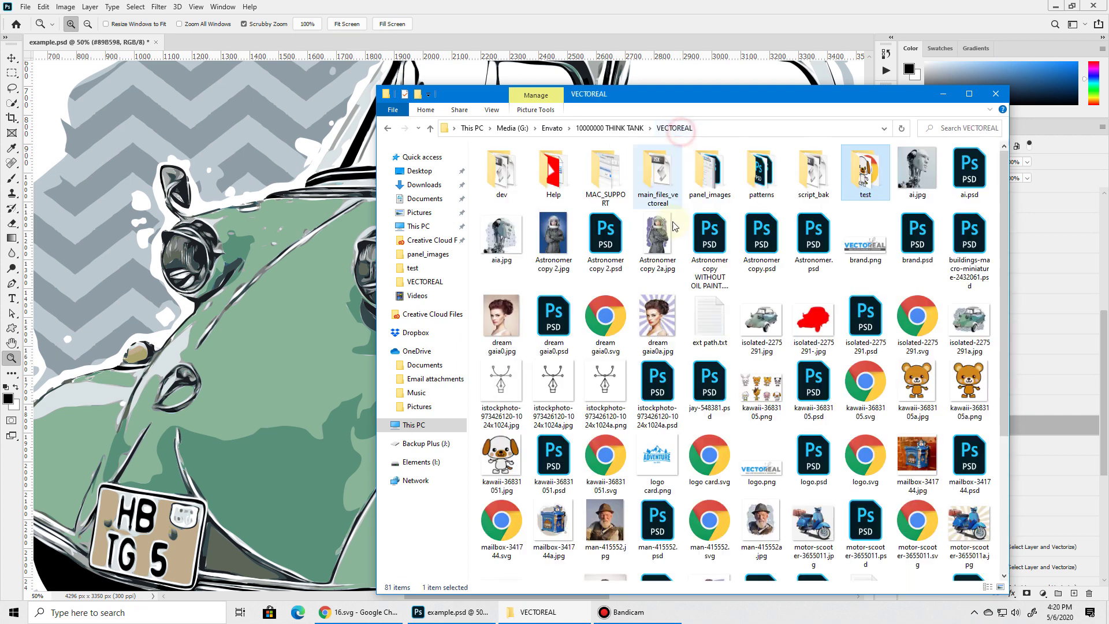
double_click(658, 185)
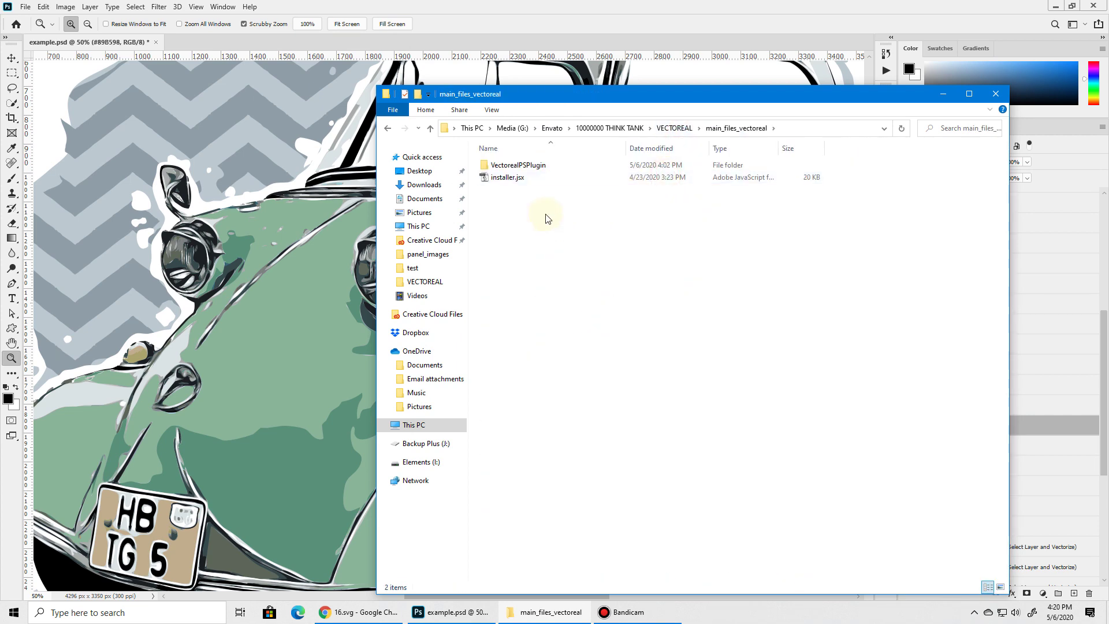
left_click(516, 166)
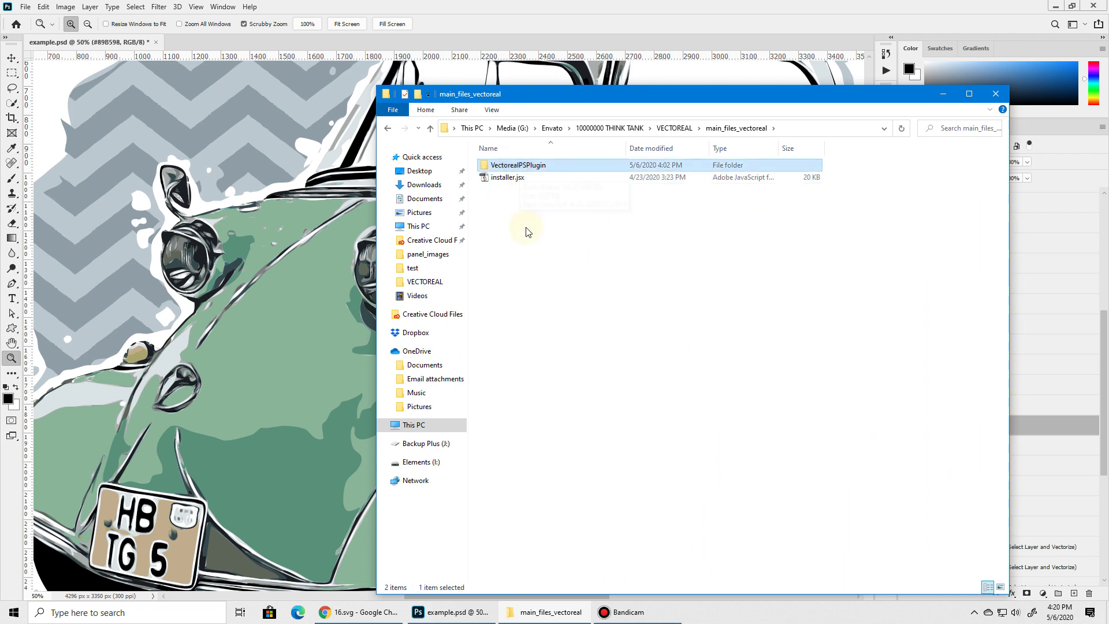
Step: Point out the VectorealPSPlugin folder and select installer.jsx in the main_files_vectoreal folder
left_click(507, 178)
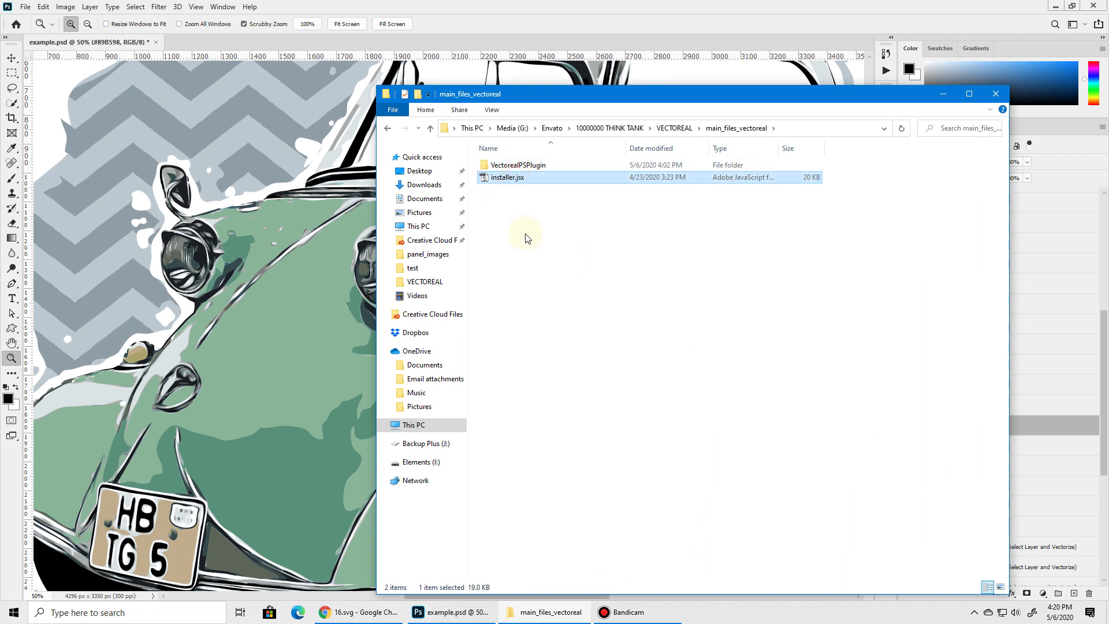
left_click(517, 165)
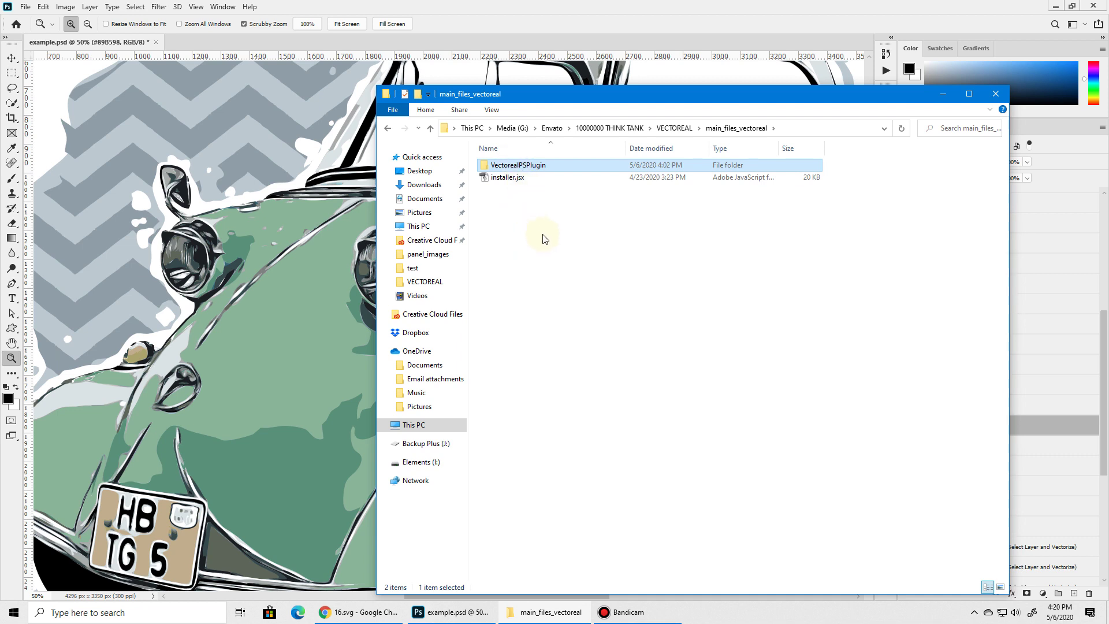
left_click_drag(514, 177, 530, 3)
left_click(506, 166)
left_click(506, 176)
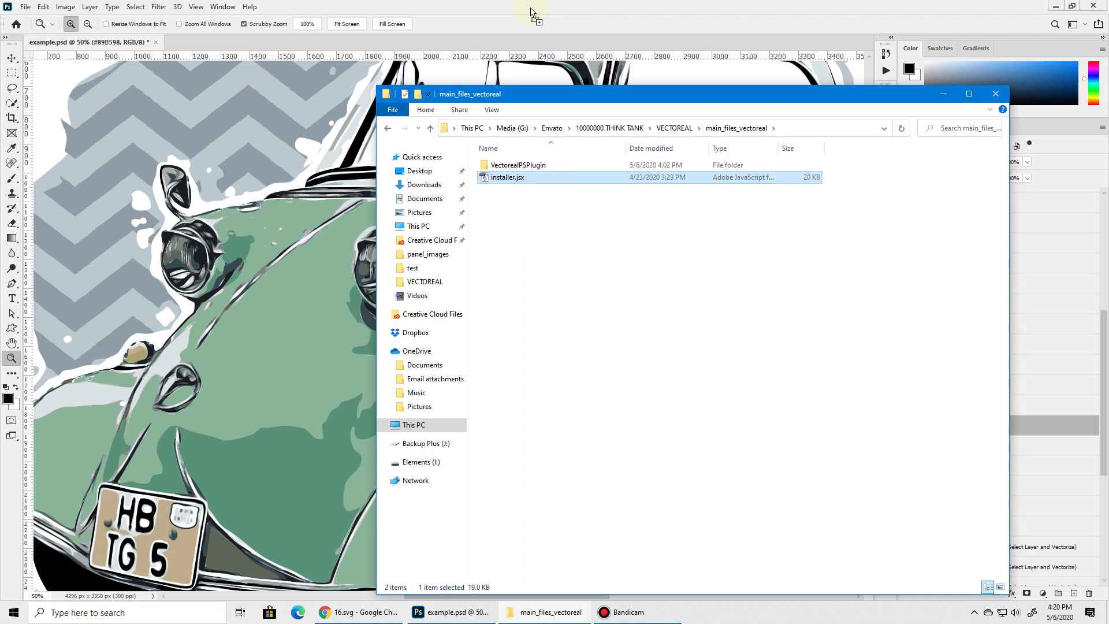
left_click_drag(531, 10, 507, 197)
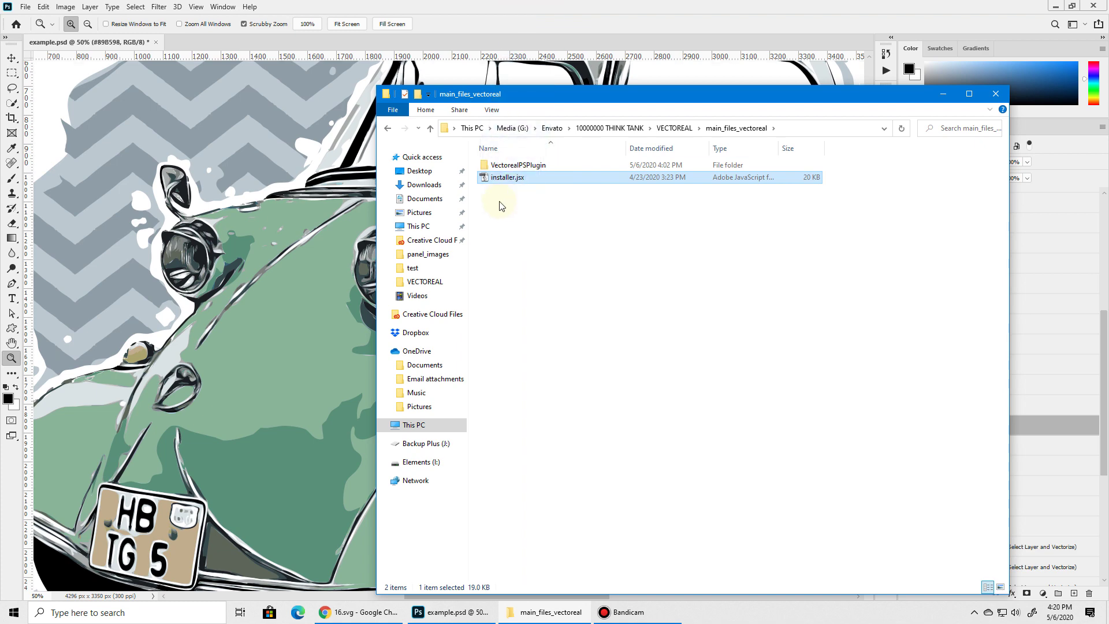
Step: Run the installer.jsx script from the install_installer_file_inside folder in Photoshop to install Vectoreal
left_click(26, 7)
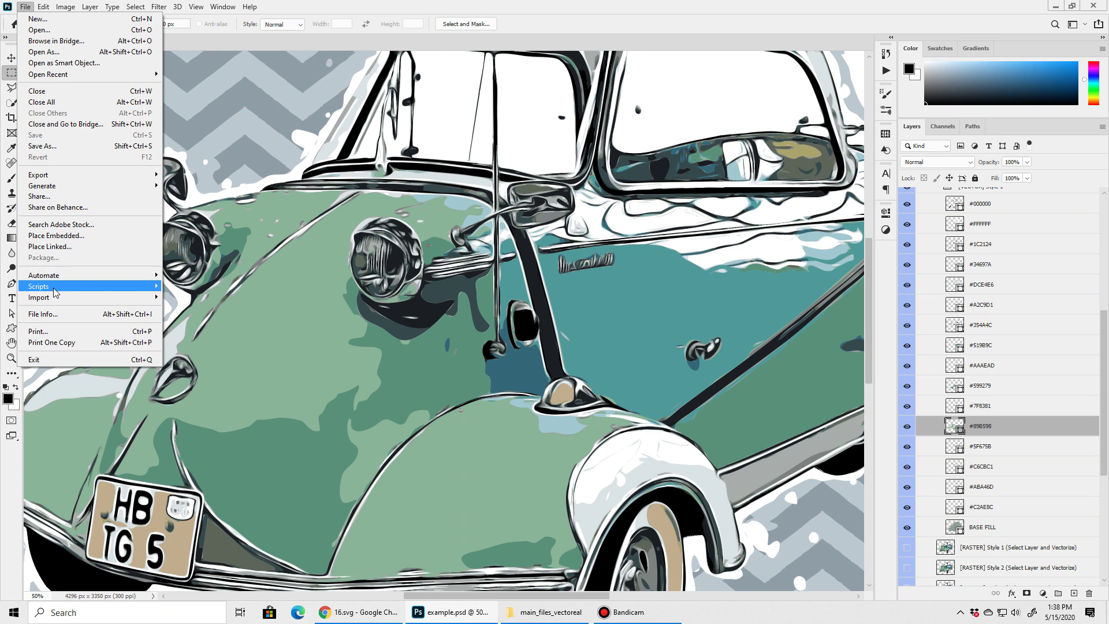
mouse_move(68, 287)
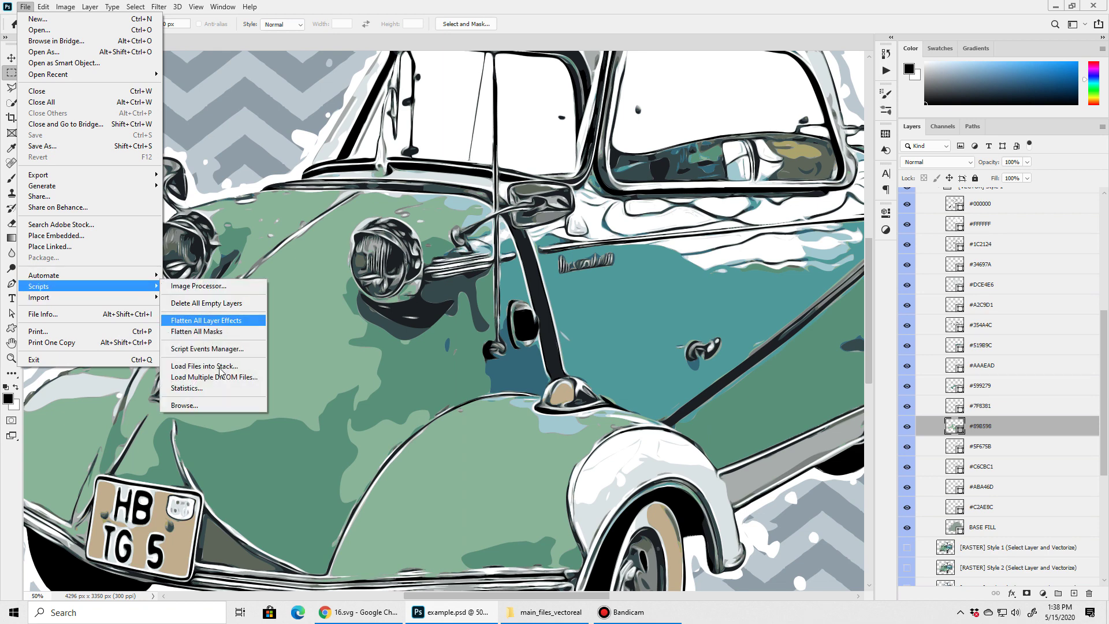
left_click(185, 405)
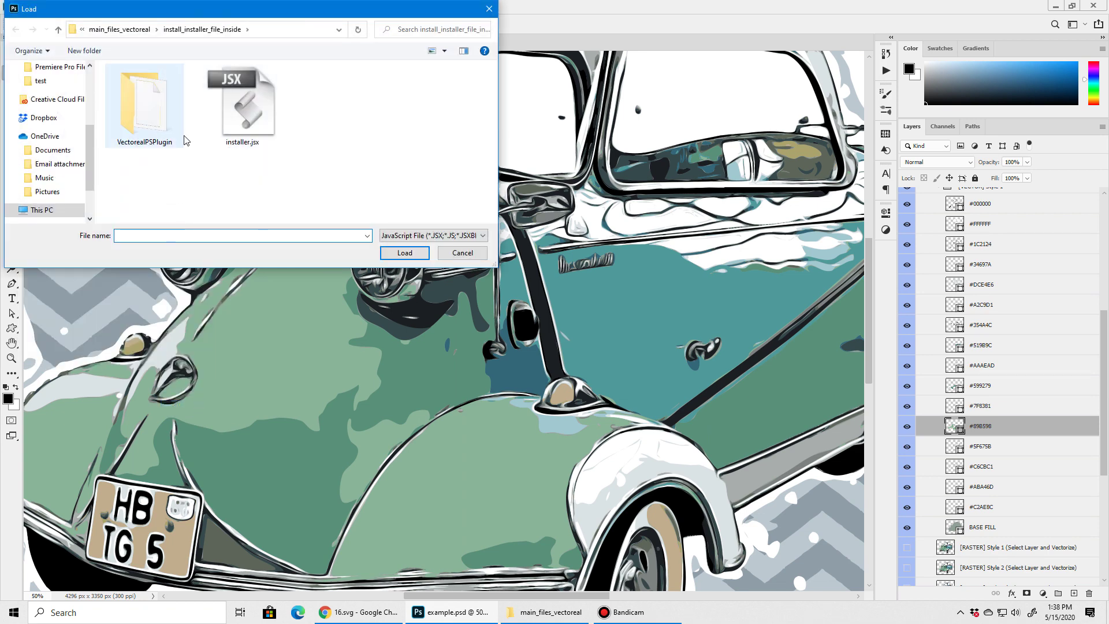
left_click(119, 29)
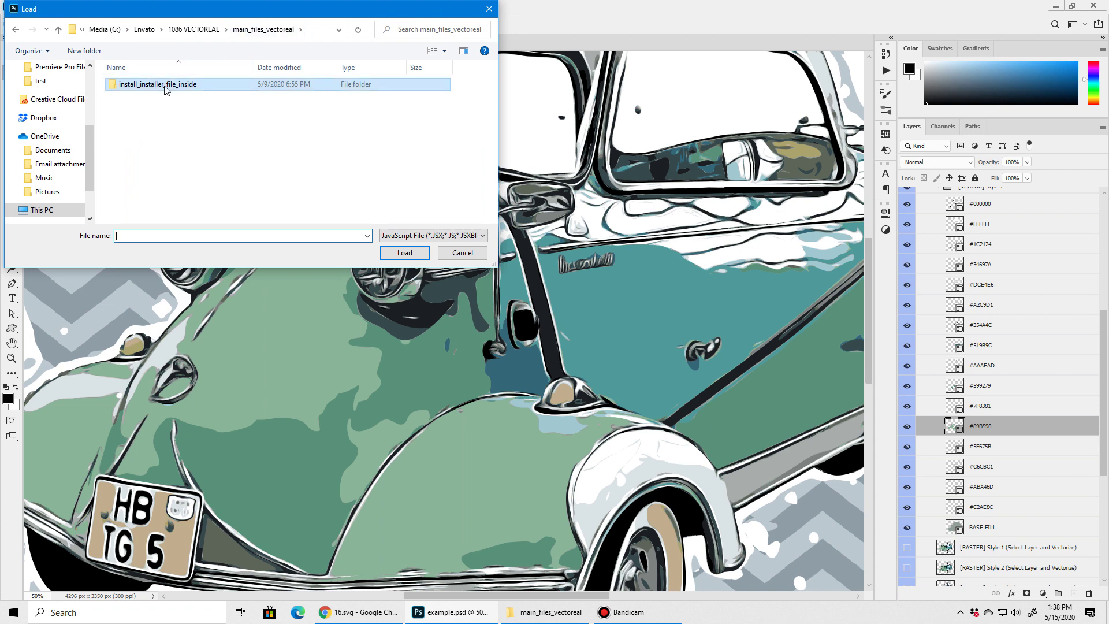
double_click(165, 90)
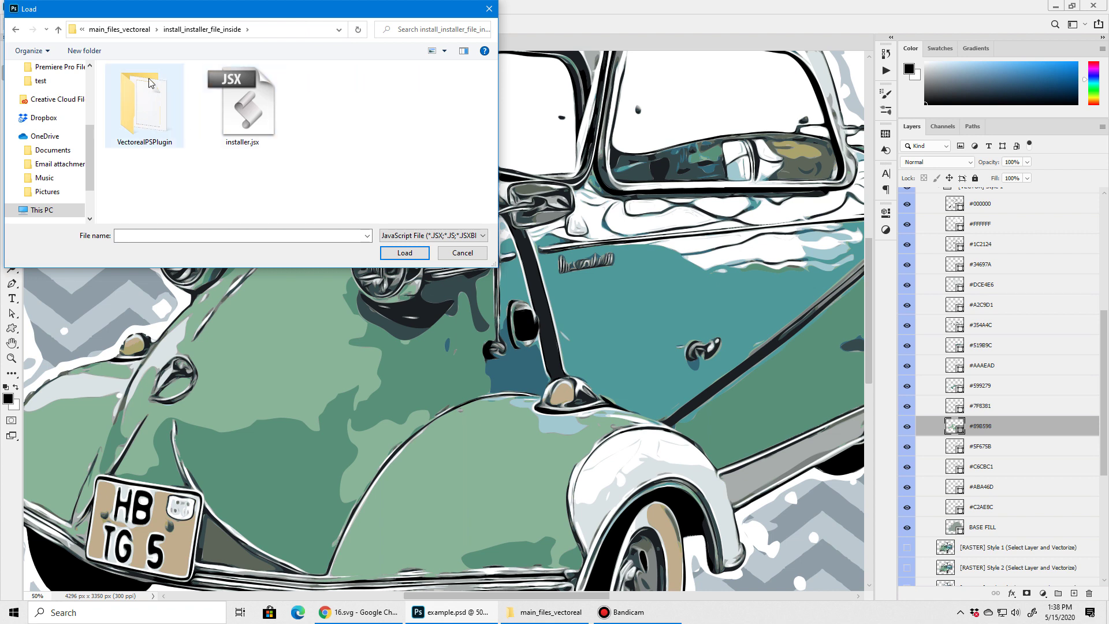
left_click(257, 118)
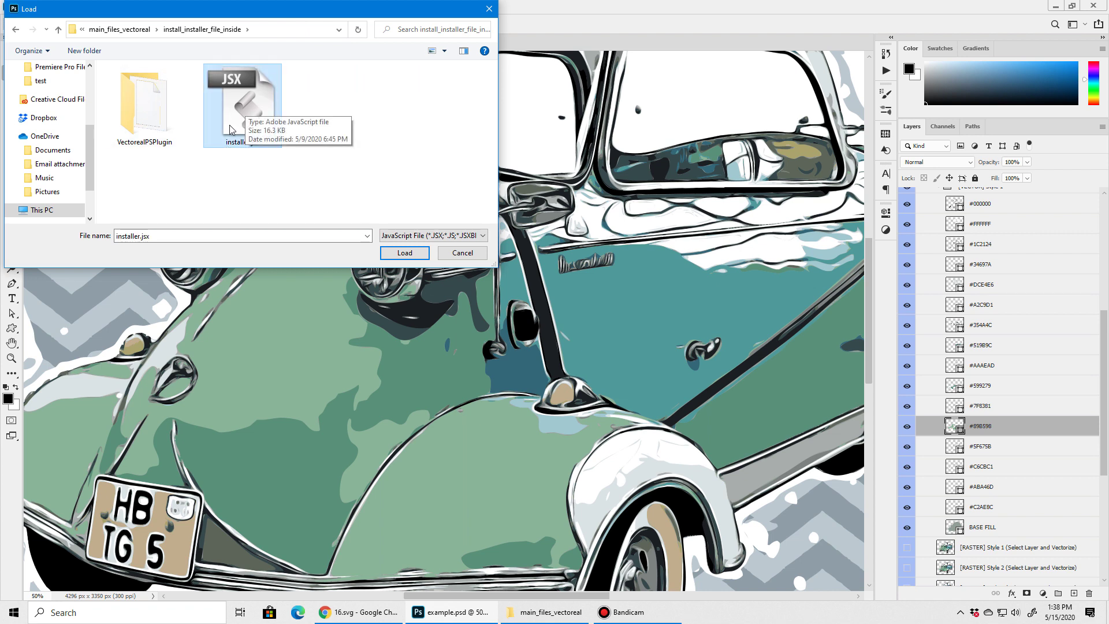
left_click(404, 252)
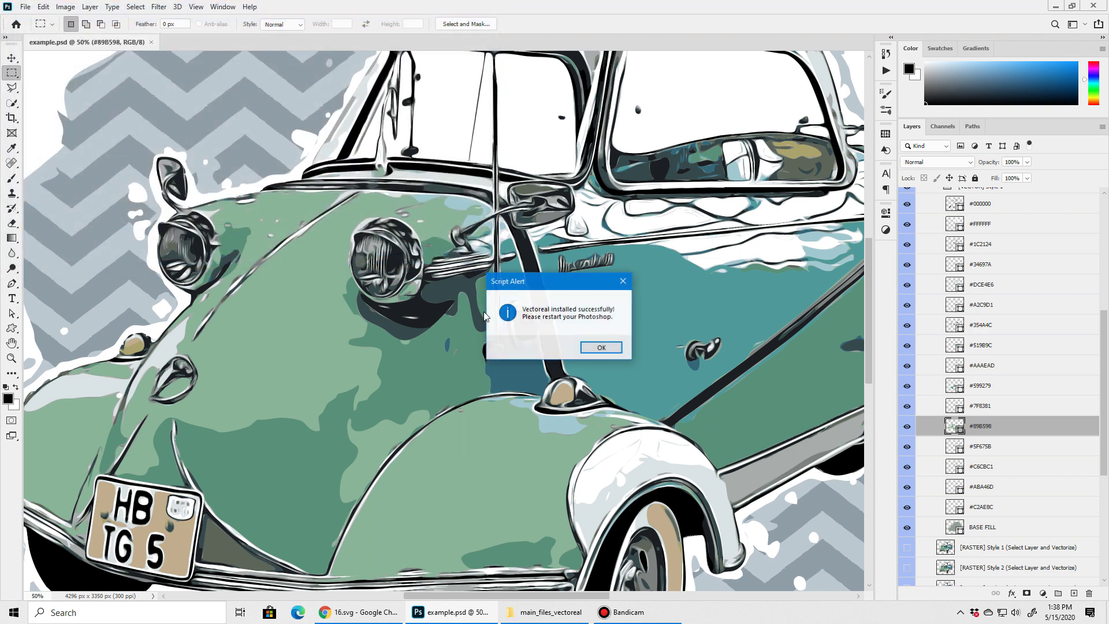
left_click_drag(550, 287, 543, 284)
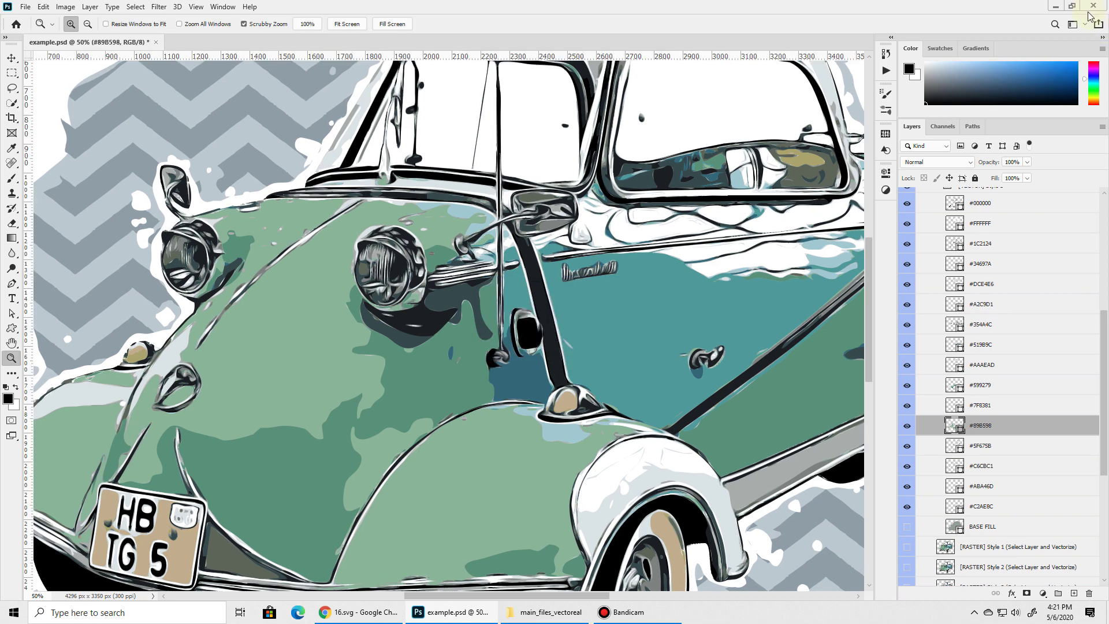
Step: Quit Photoshop without saving example.psd, minimize the File Explorer window and relaunch Photoshop
left_click(1093, 5)
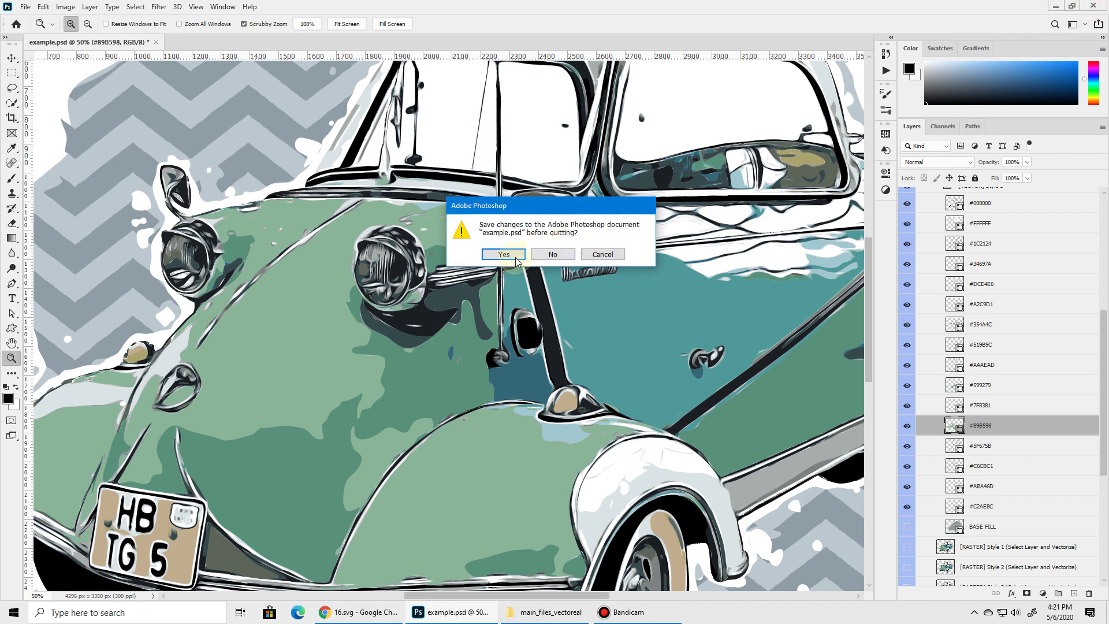
left_click(546, 254)
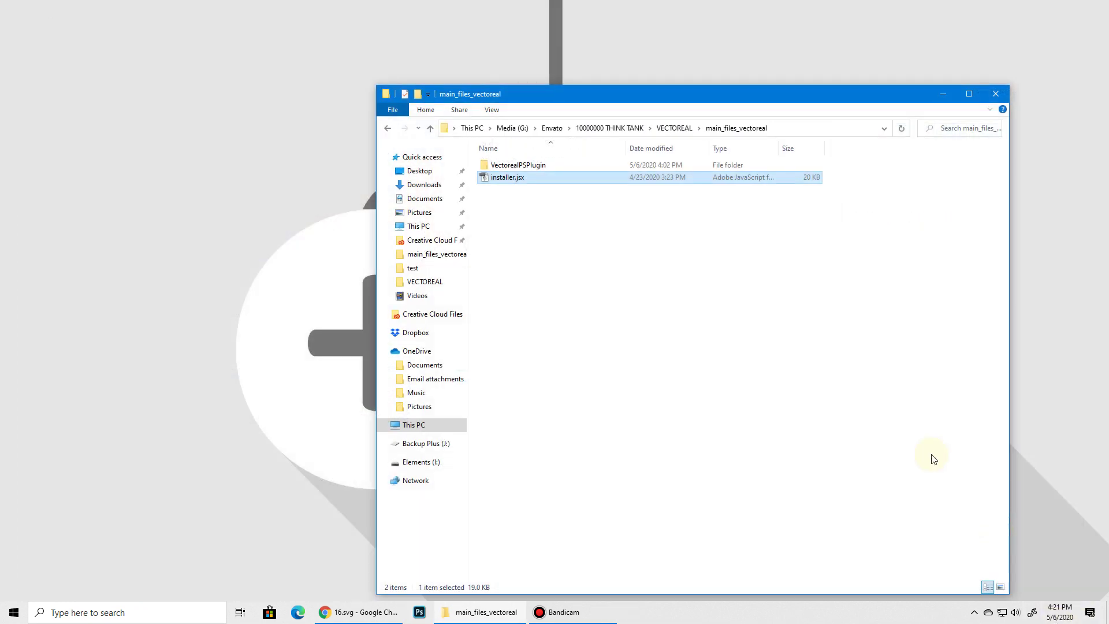
left_click(943, 94)
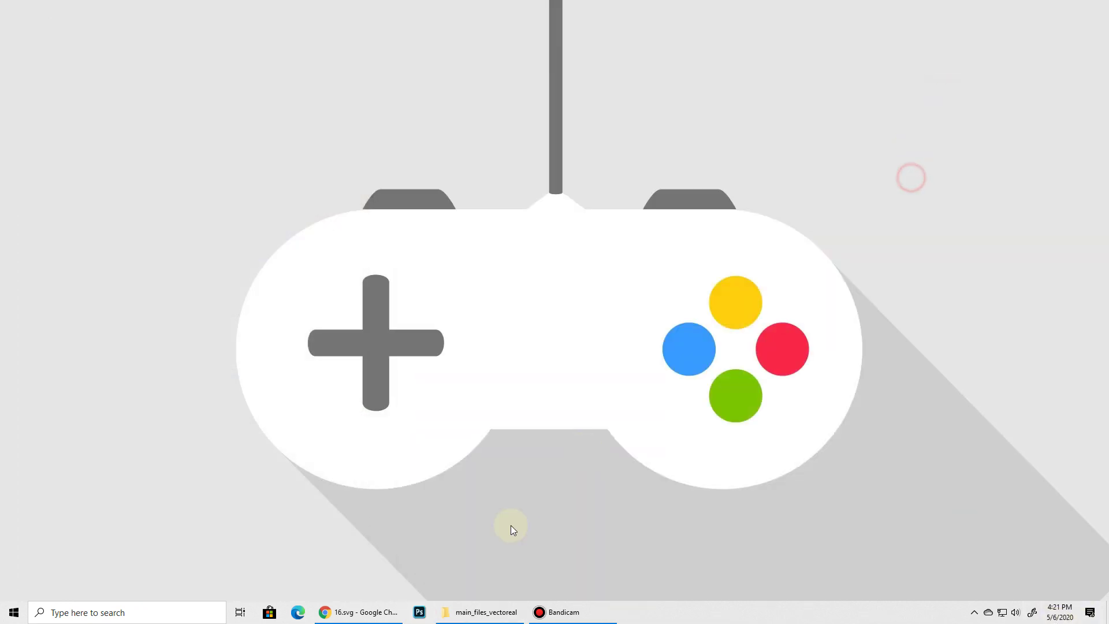
left_click(419, 611)
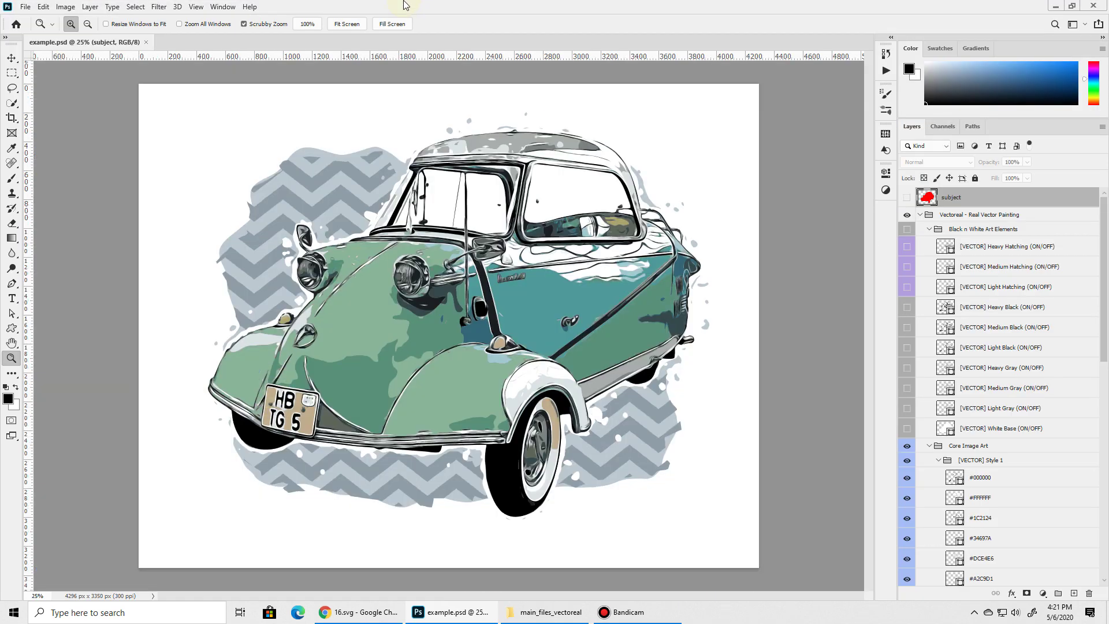
Step: Open the VECTOREAL extension panel in Photoshop
left_click(222, 7)
left_click(236, 58)
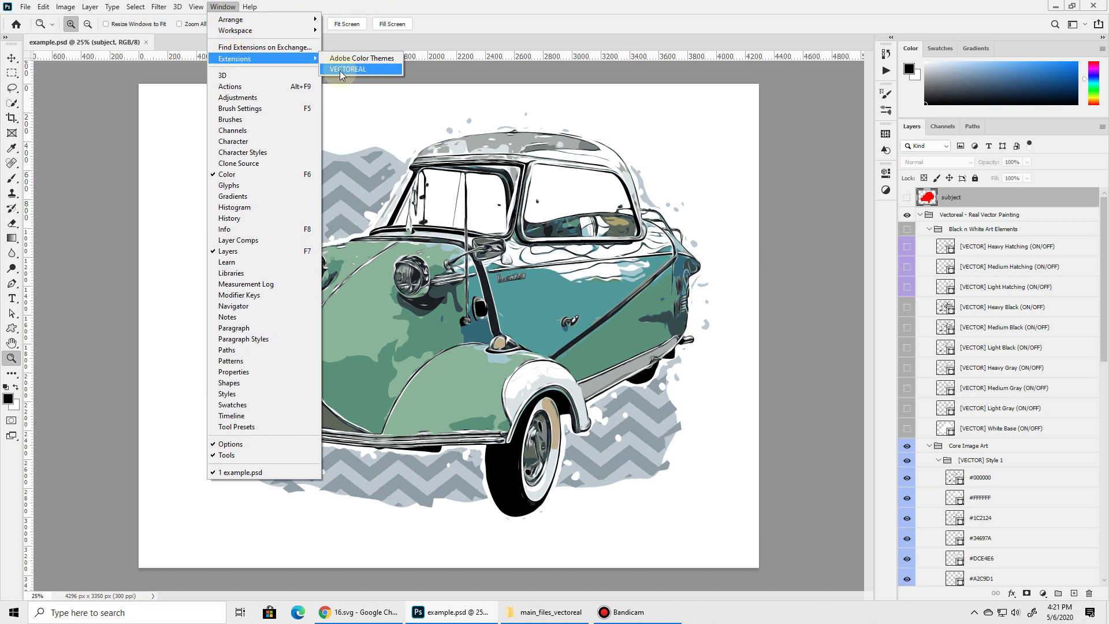
left_click(383, 68)
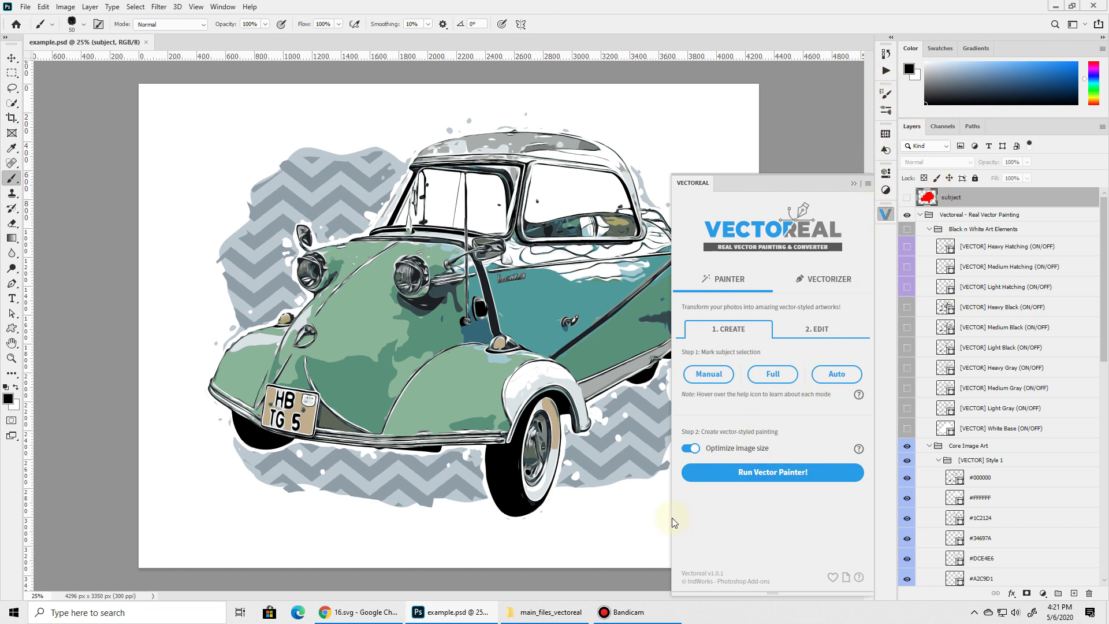
mouse_move(671, 517)
left_mouse_down()
mouse_move(383, 505)
mouse_move(726, 486)
left_mouse_up()
Step: Preview the two darkest interface color themes with the VECTOREAL panel open and cancel the preference change
right_click(888, 213)
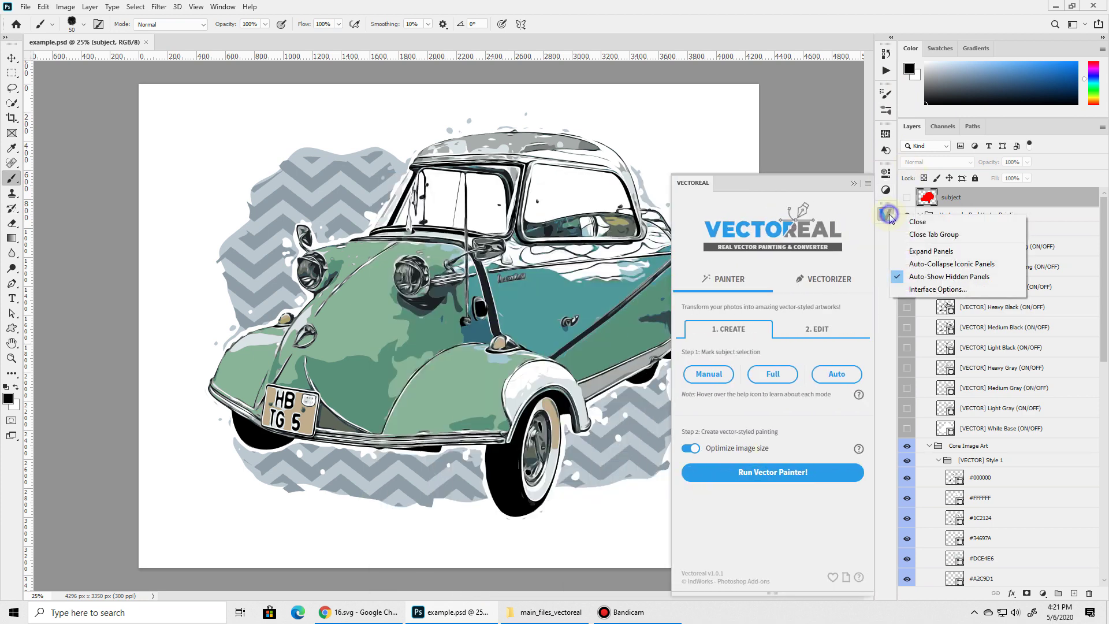
left_click(910, 288)
left_click(239, 131)
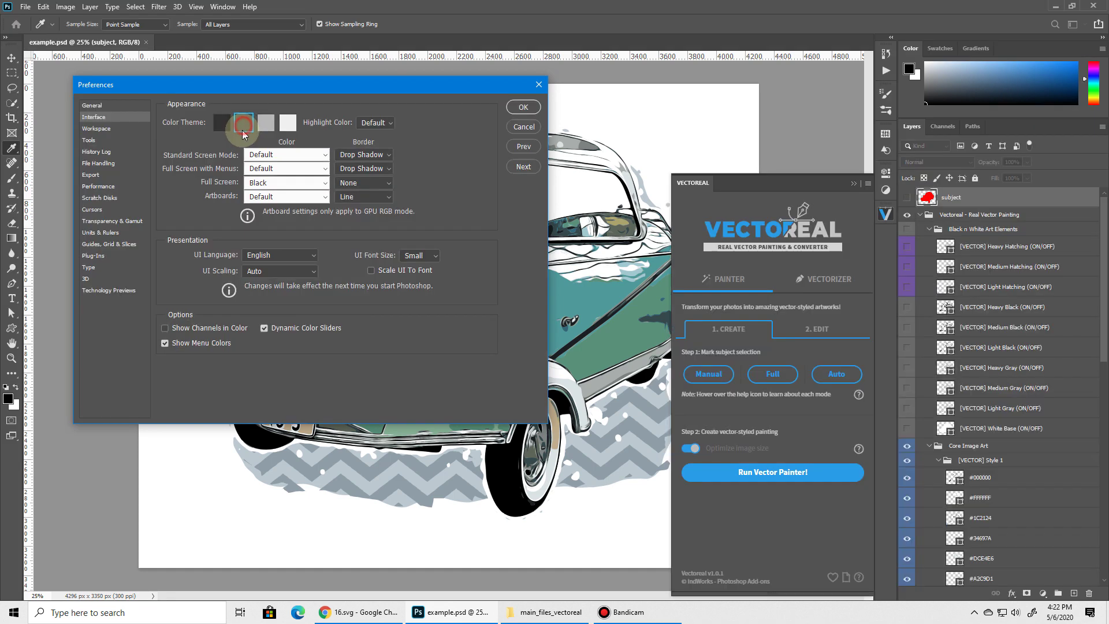
left_click(223, 120)
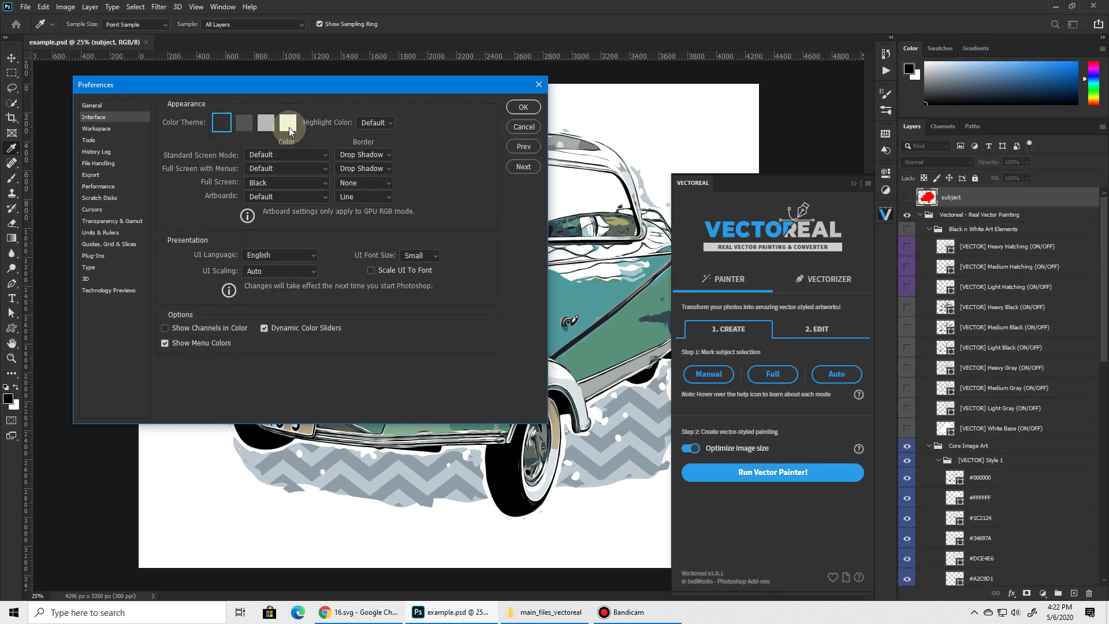
left_click(522, 127)
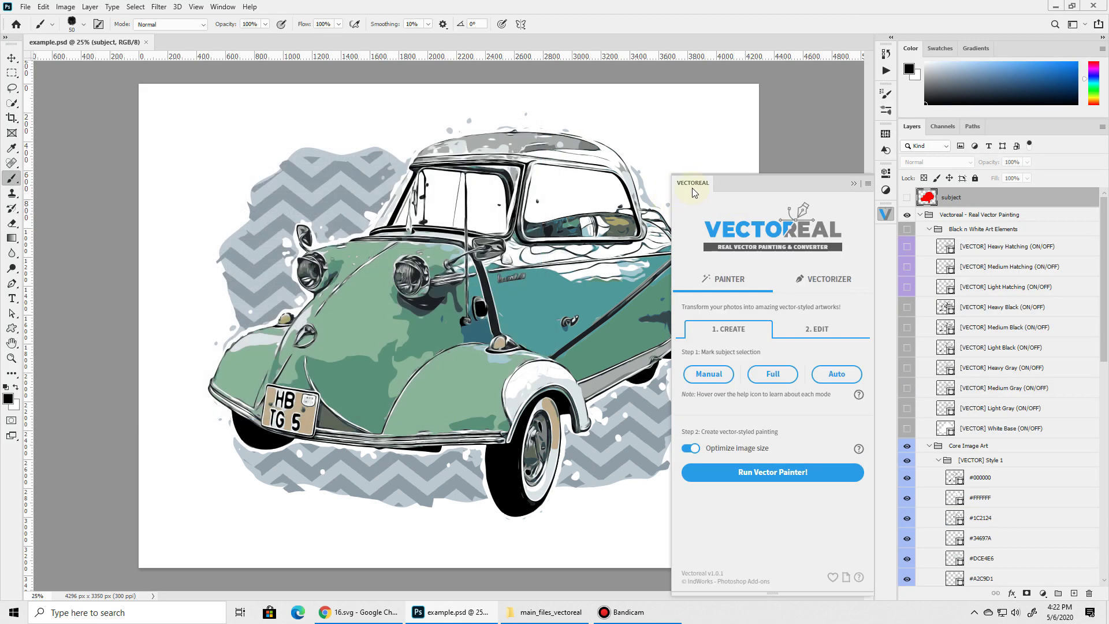
Step: Dock the VECTOREAL panel in the collapsed panel strip, shorten the Color panel and expand VECTOREAL again
left_click_drag(691, 186, 886, 214)
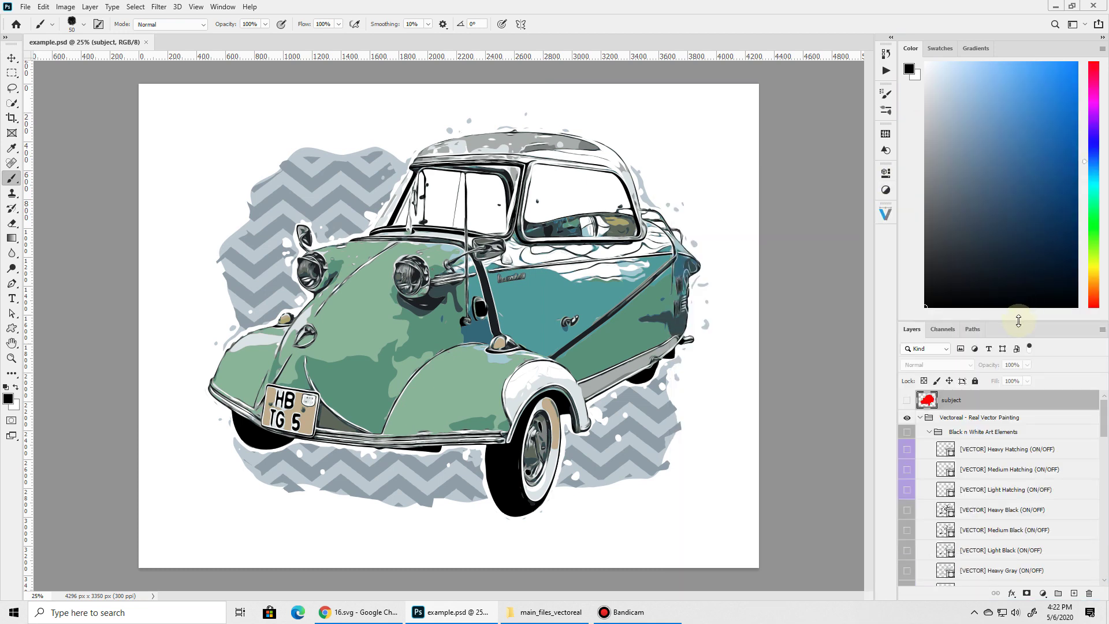
left_click_drag(1015, 321, 1030, 116)
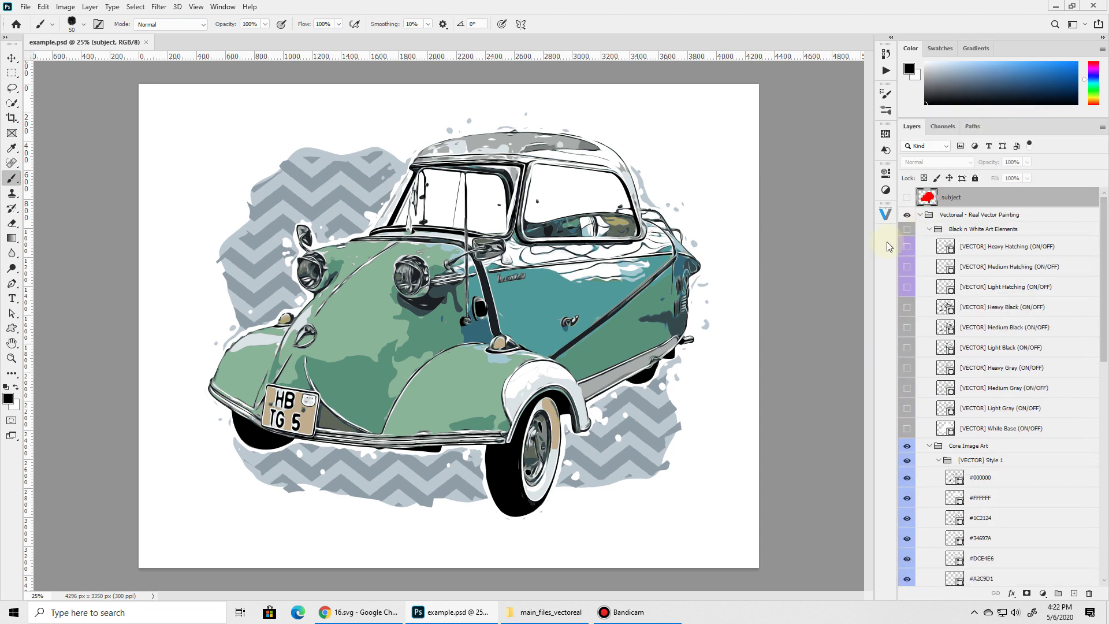
left_click(885, 215)
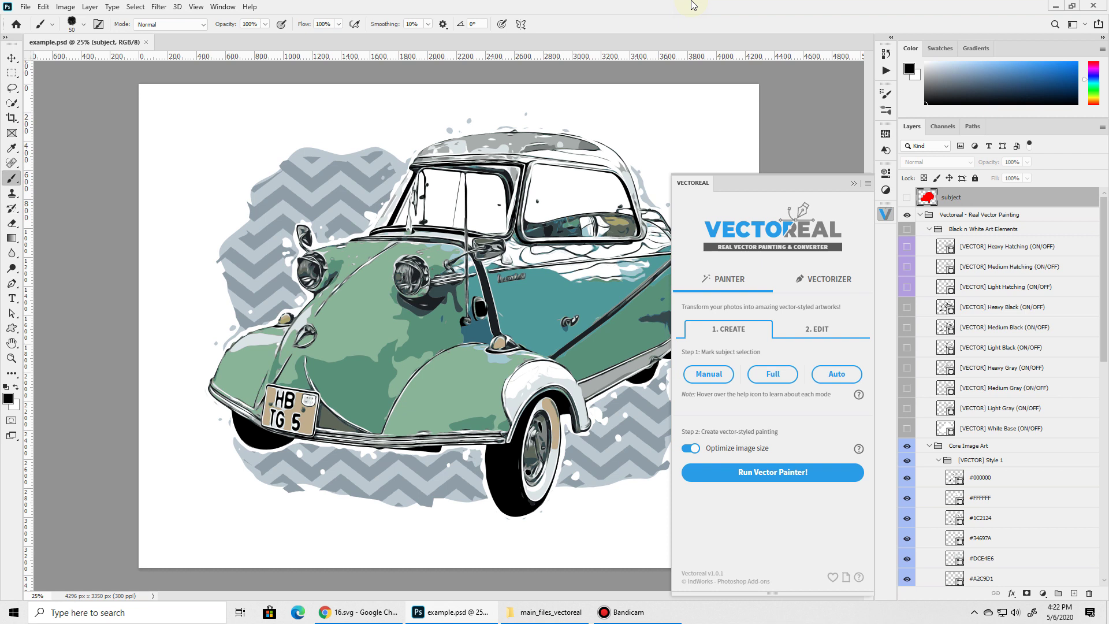
Step: Close example.psd and open the car photo 1.jpg from the test folder in Photoshop
left_click(10, 180)
left_click(168, 27)
left_click(165, 27)
left_click(146, 43)
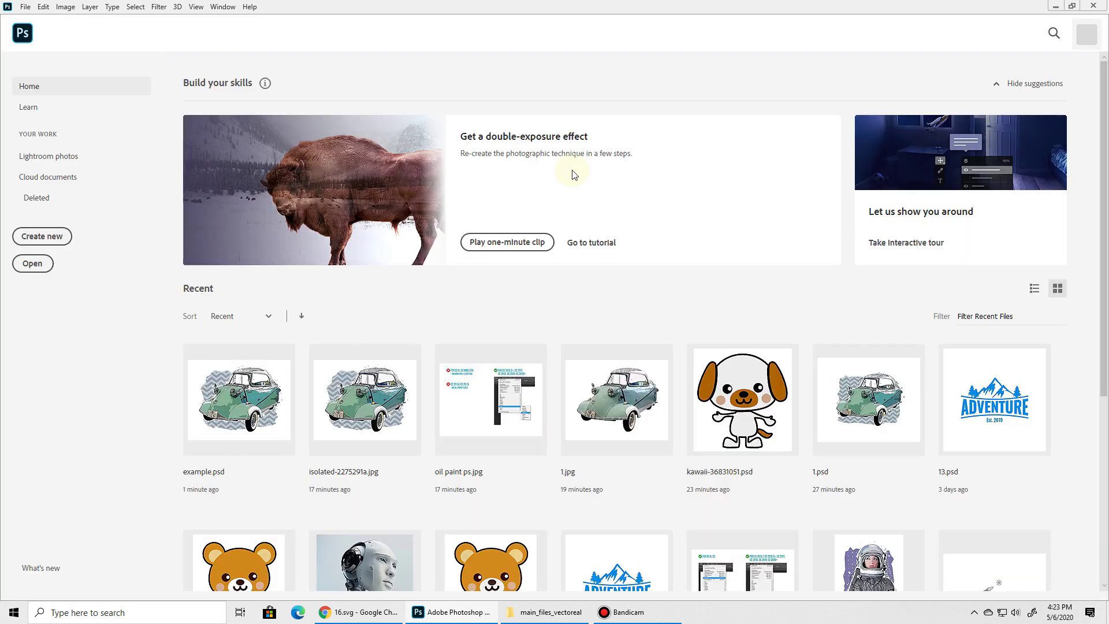
left_click(542, 612)
left_click_drag(503, 206, 129, 439)
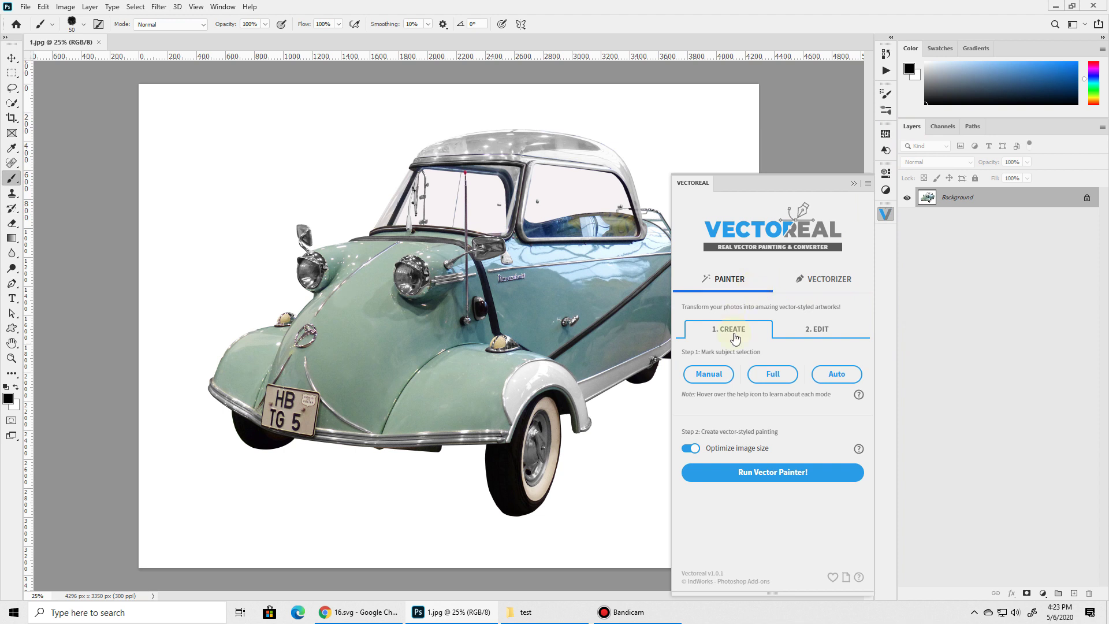
Step: Compare the Painter and Vectorizer sections of the VECTOREAL plugin, ending on the Vectorizer settings
left_click(734, 276)
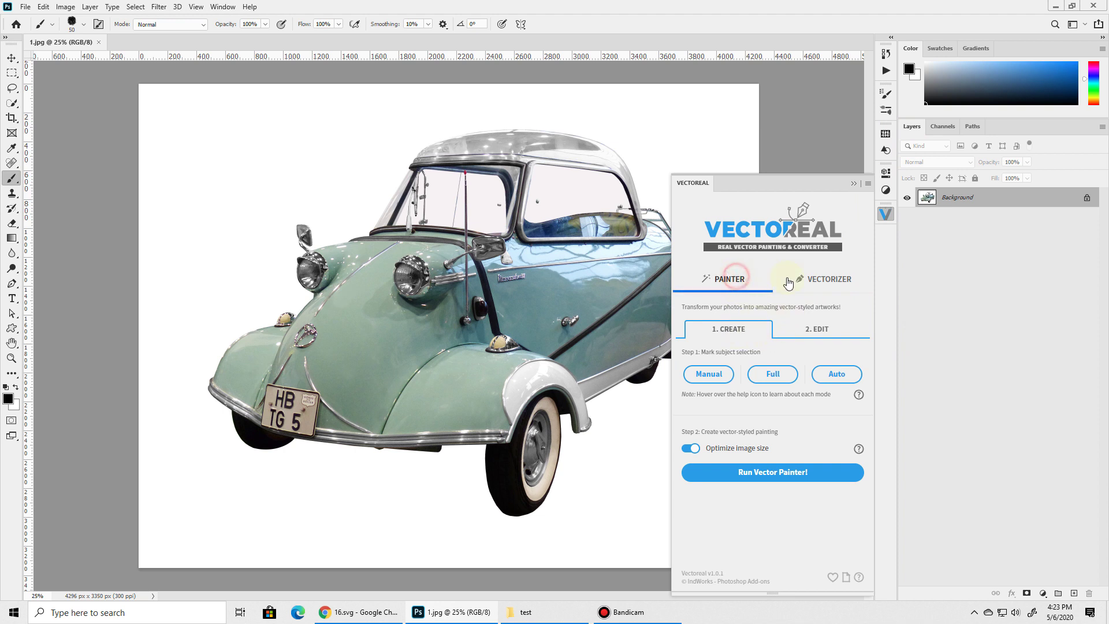
left_click(839, 284)
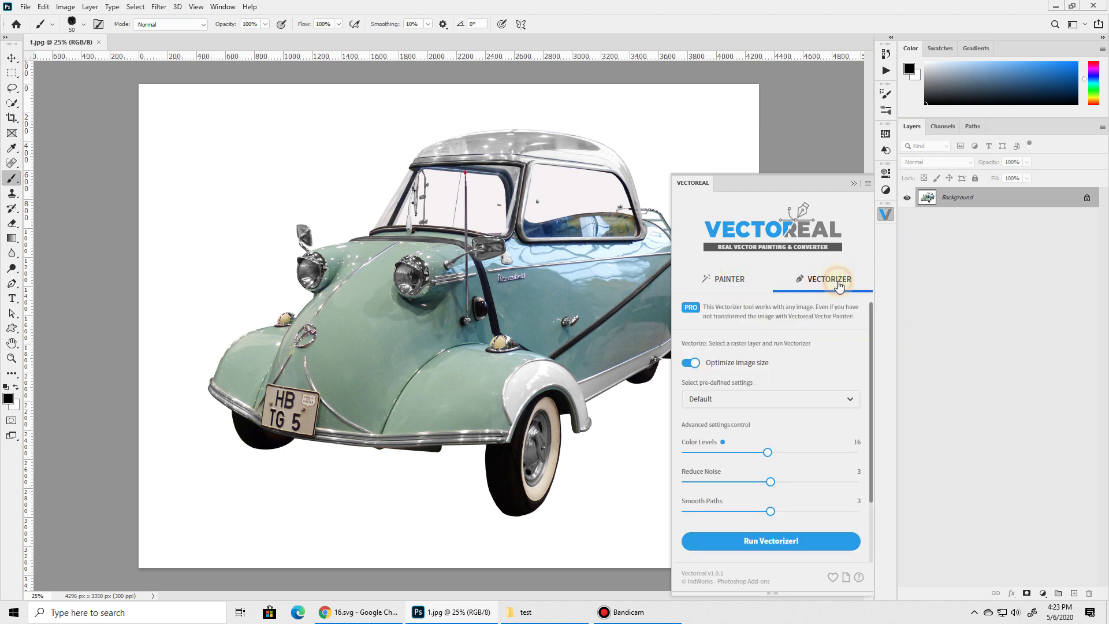
left_click(736, 282)
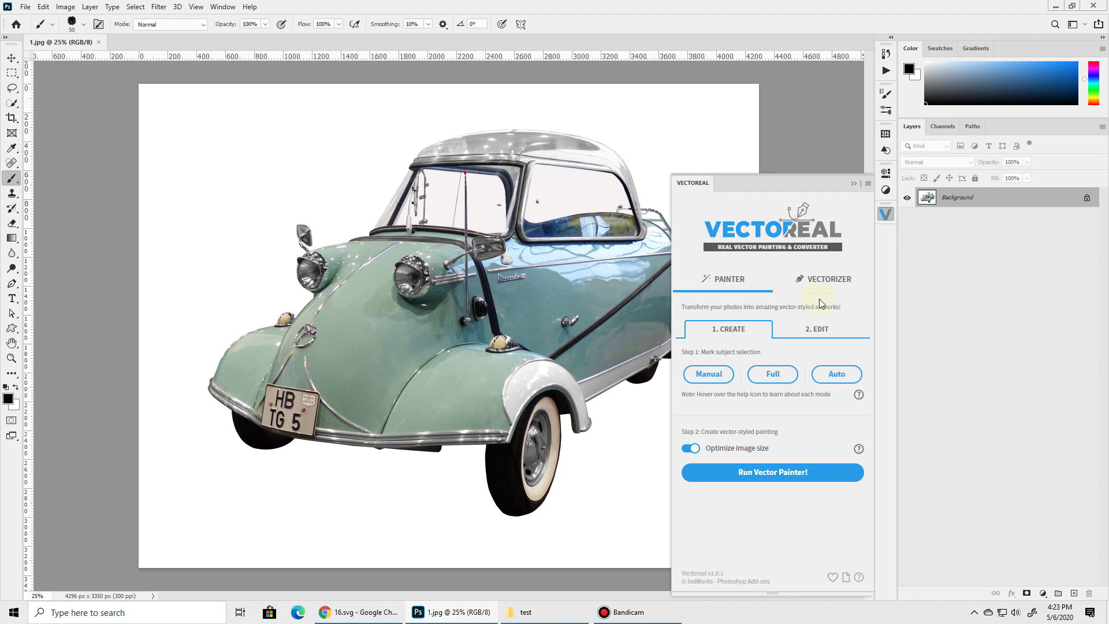
left_click(828, 283)
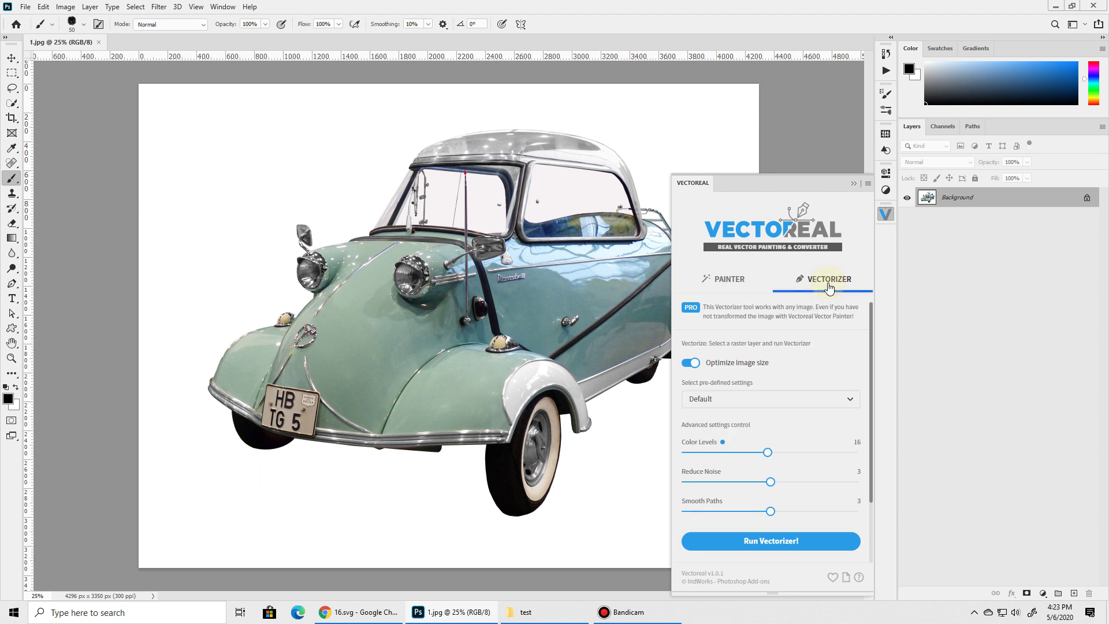
left_click(750, 283)
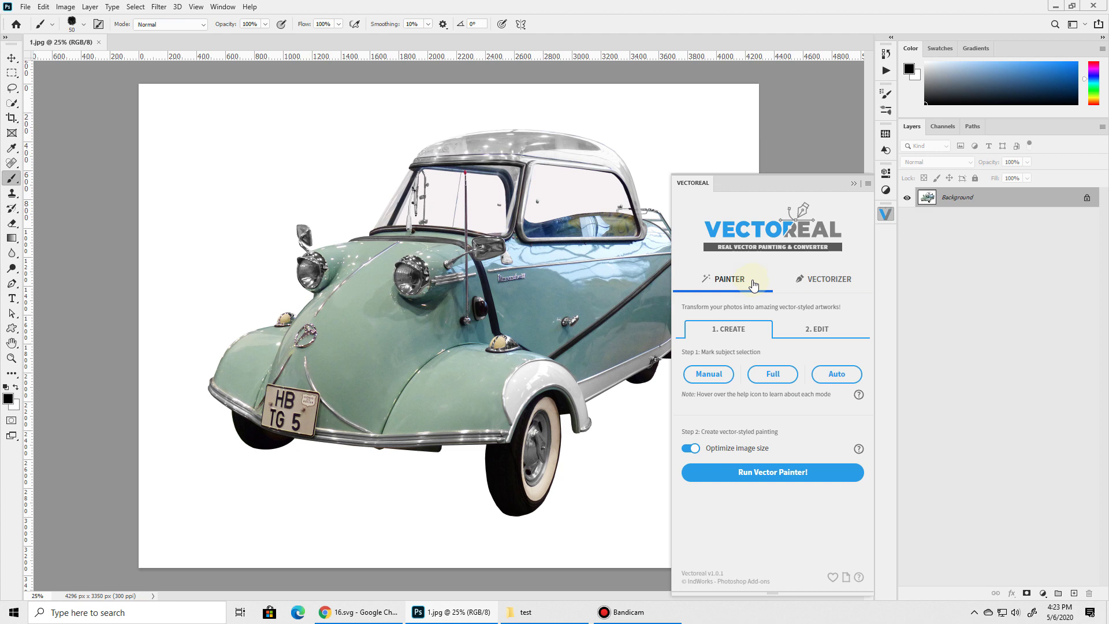
left_click(820, 283)
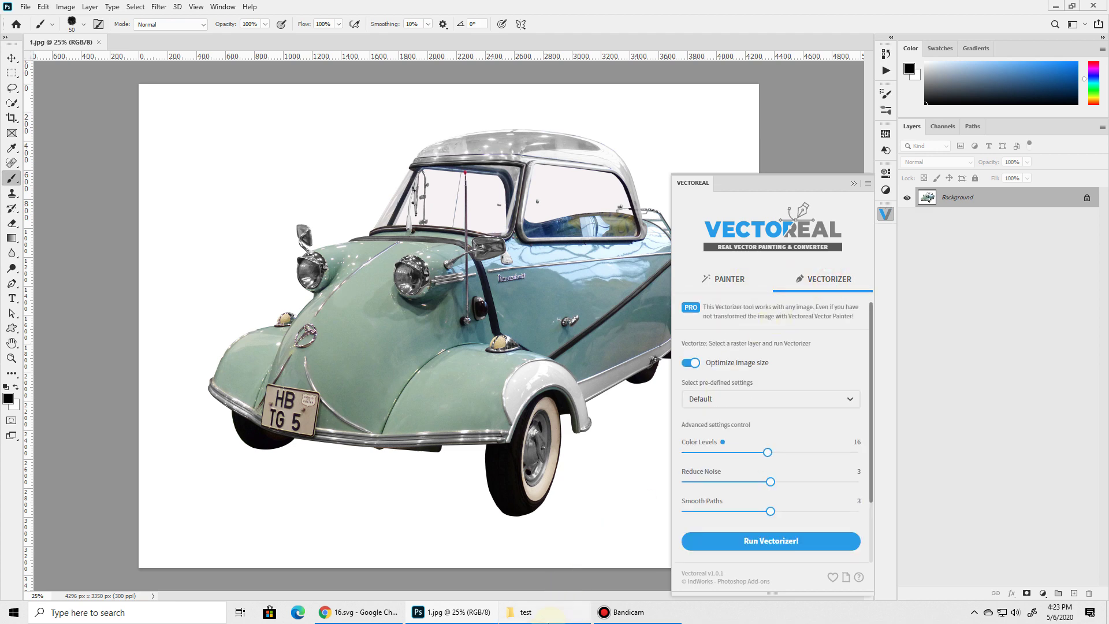
Step: Switch to the test folder in File Explorer and select the sample logo 13.png
left_click(525, 612)
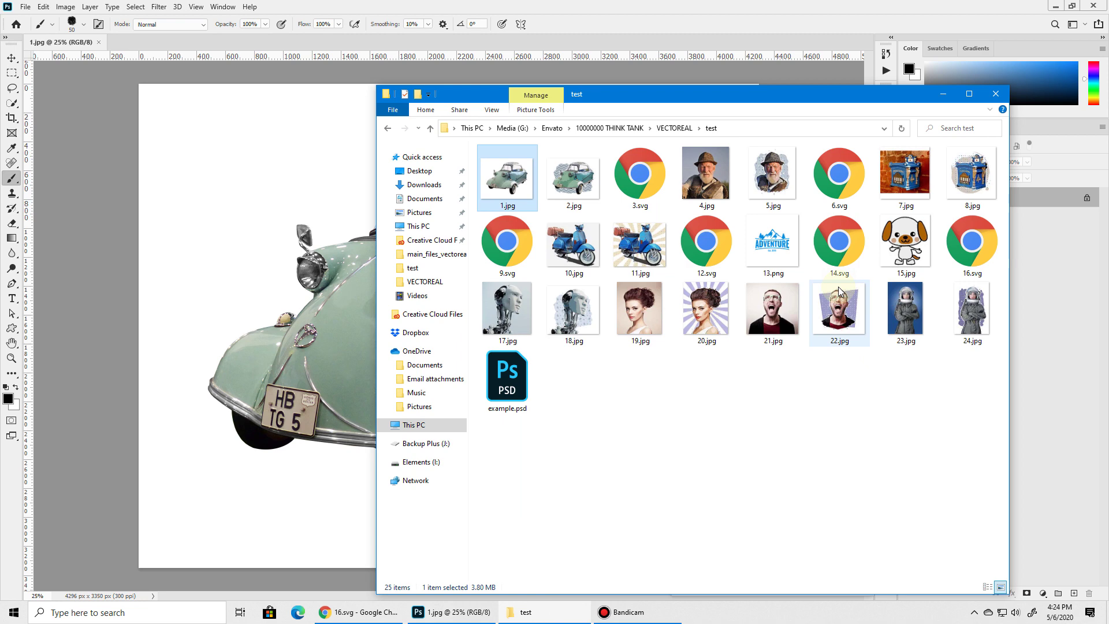
left_click(771, 257)
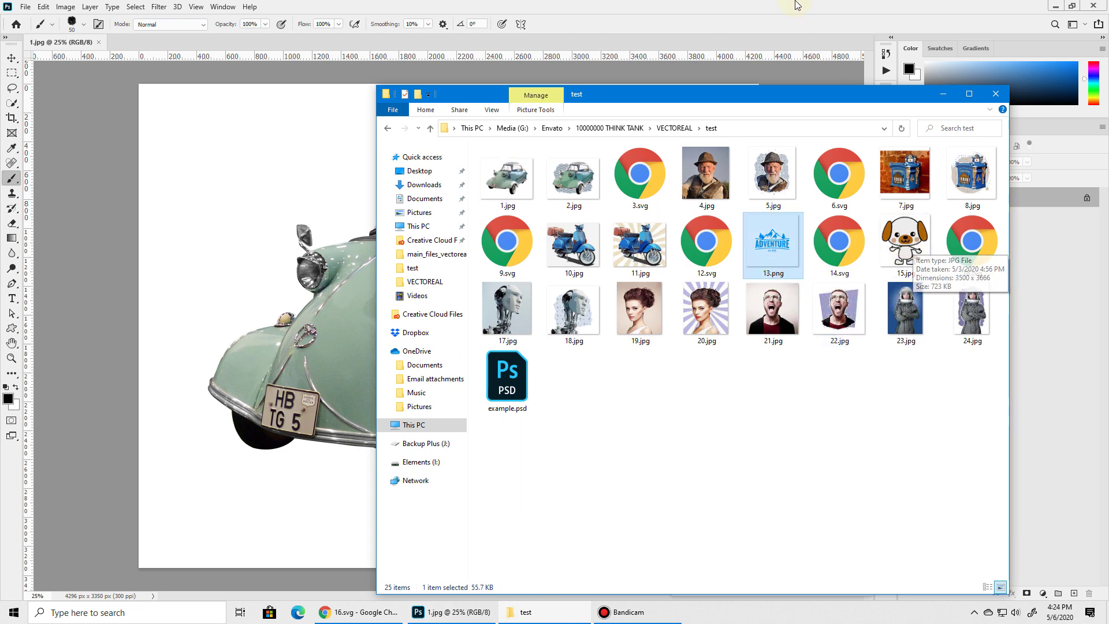
Step: Switch back to Photoshop and review the Painter's Create and Edit sections, ending on Create
key("alt+Tab")
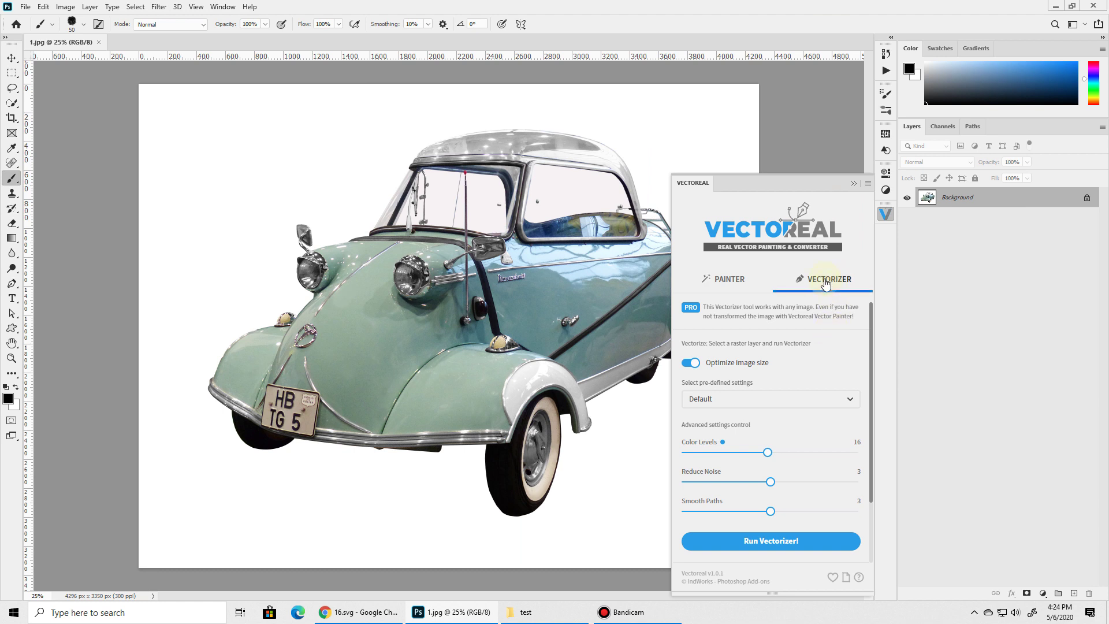
left_click(789, 543)
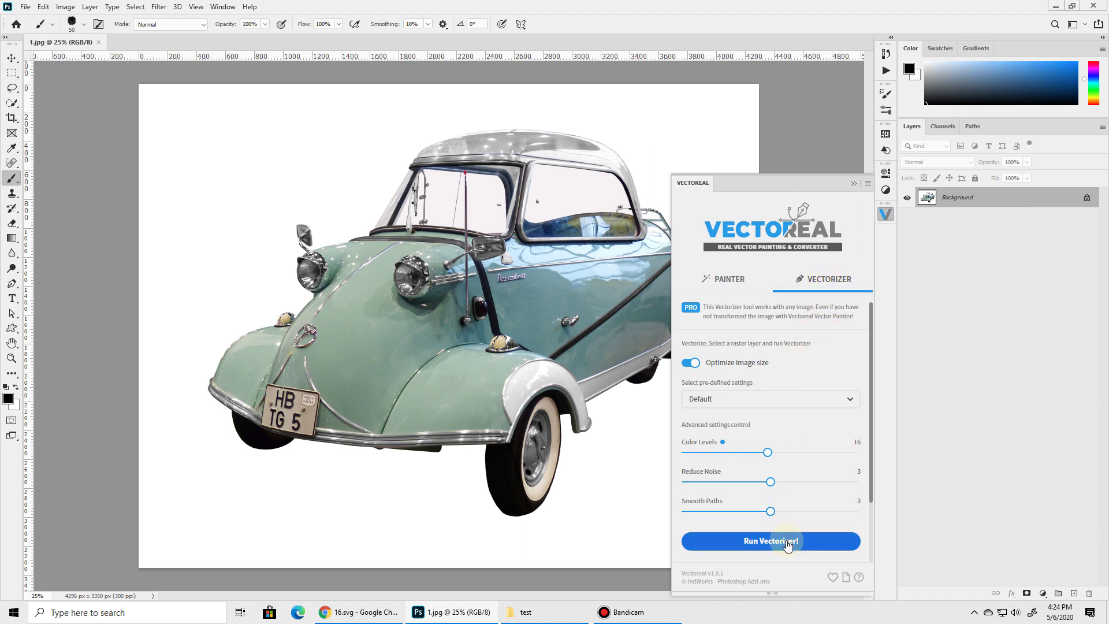
left_click(725, 279)
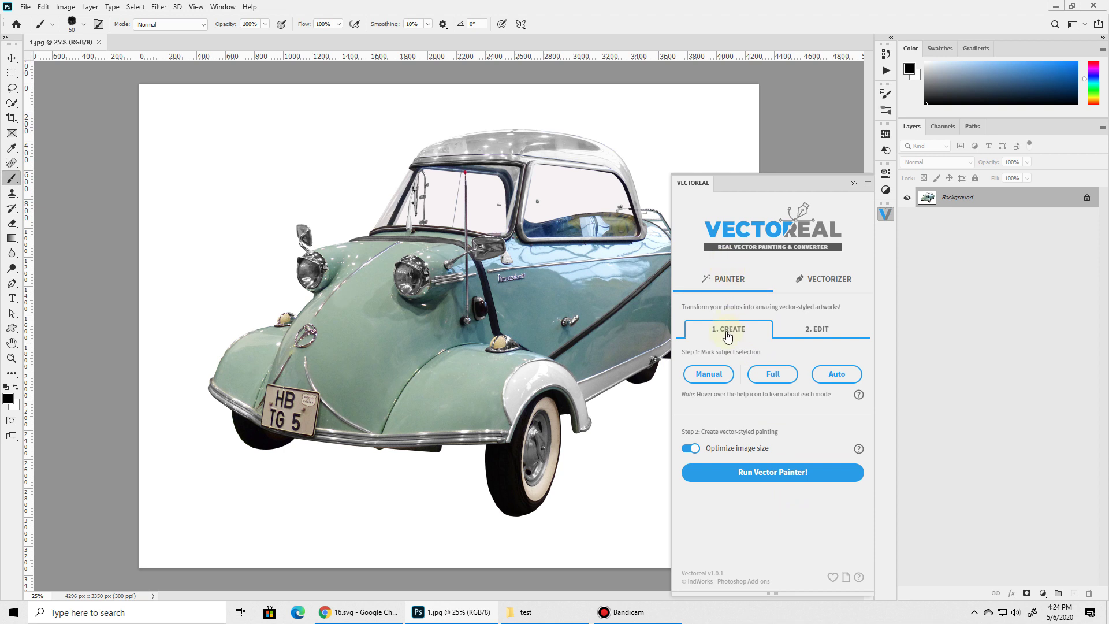
left_click(816, 330)
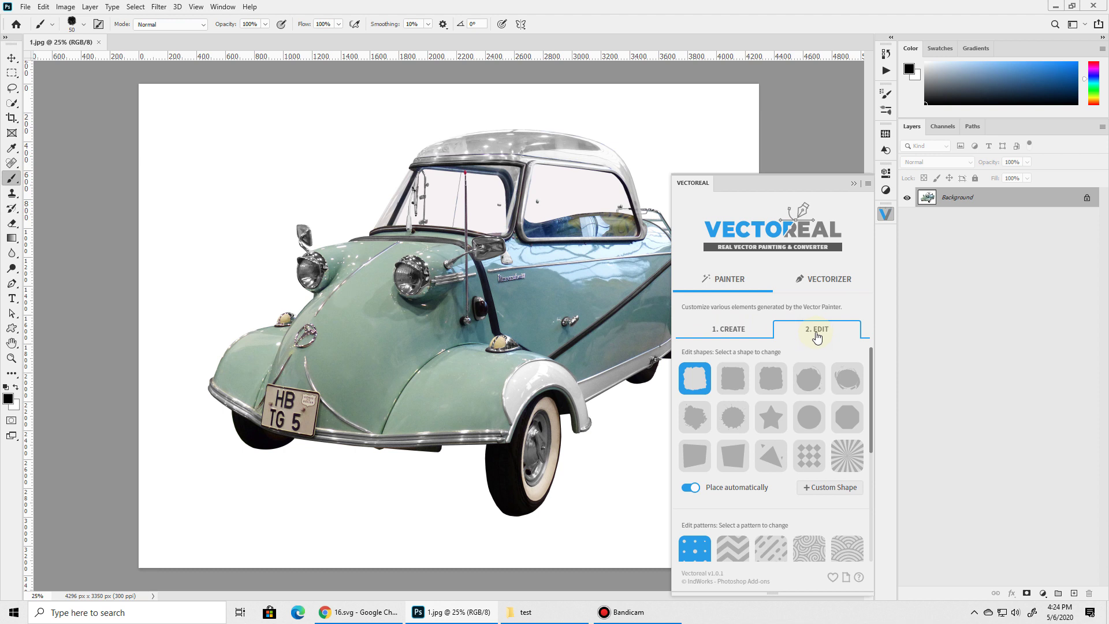
left_click(732, 329)
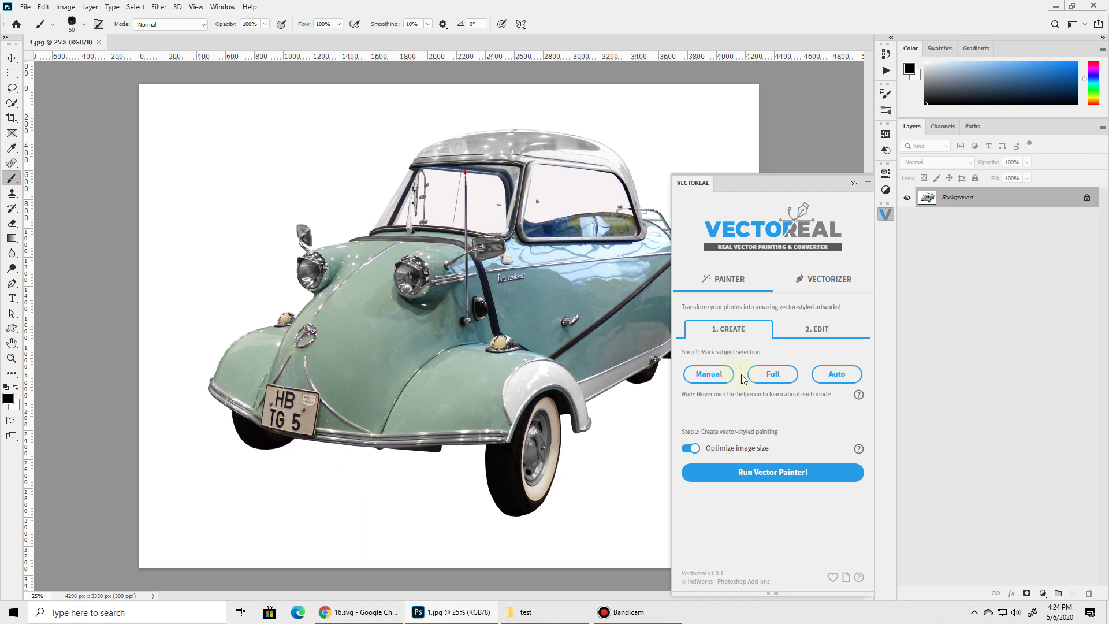
Step: Start a manual subject selection and brush broad red strokes over the car's roof, hood and lower body
left_click(718, 382)
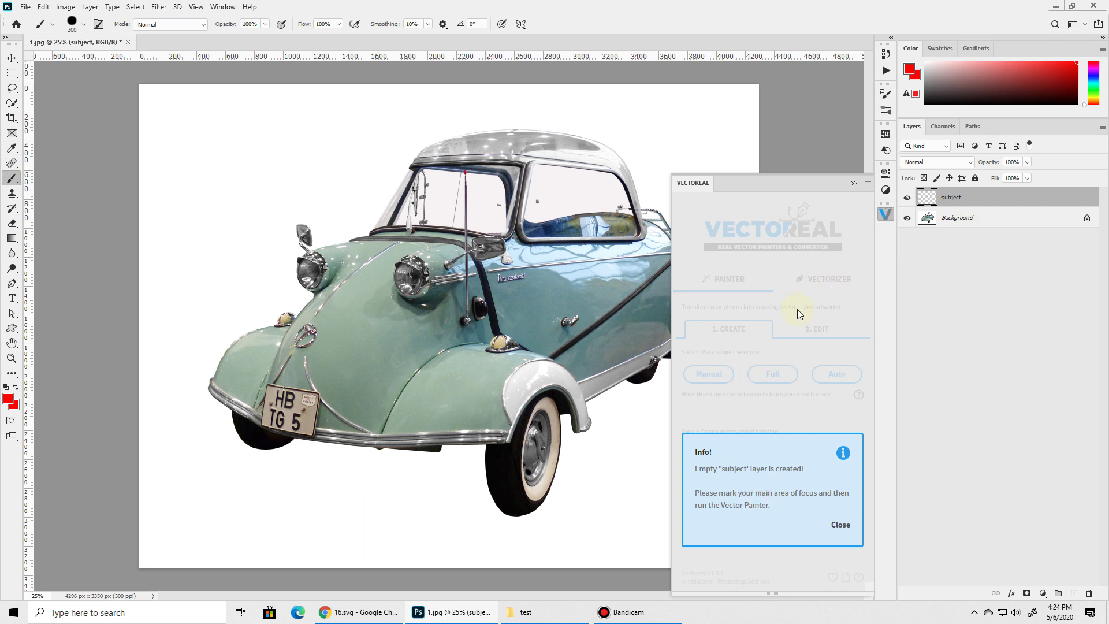
left_click(775, 387)
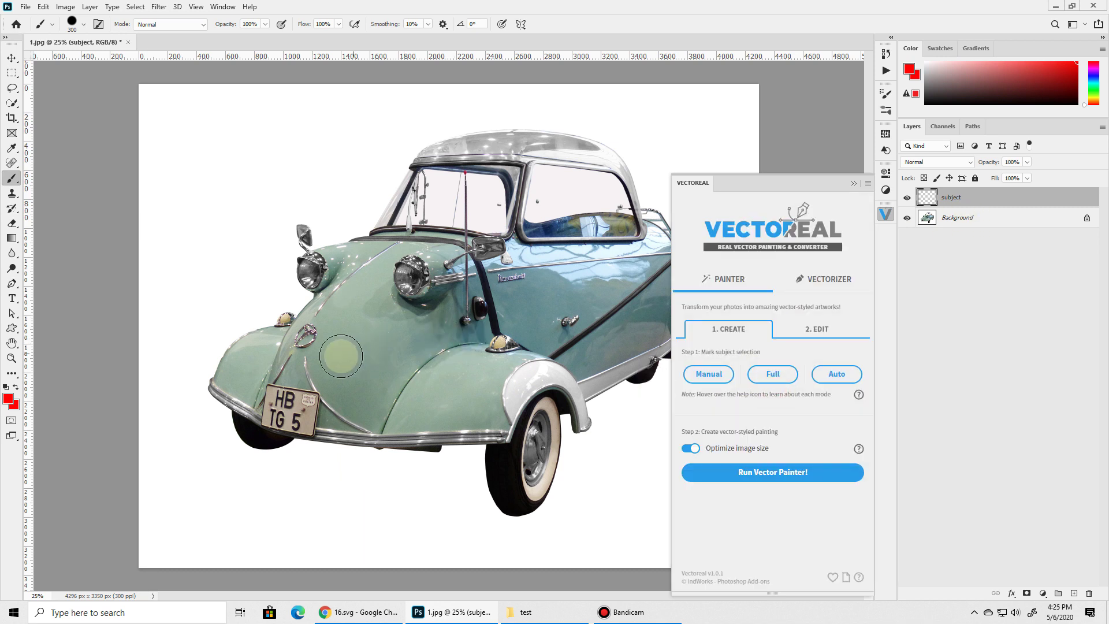
mouse_move(335, 328)
left_mouse_down()
mouse_move(407, 252)
mouse_move(390, 256)
mouse_move(441, 163)
mouse_move(473, 156)
mouse_move(552, 155)
mouse_move(612, 185)
mouse_move(629, 224)
mouse_move(631, 284)
left_mouse_up()
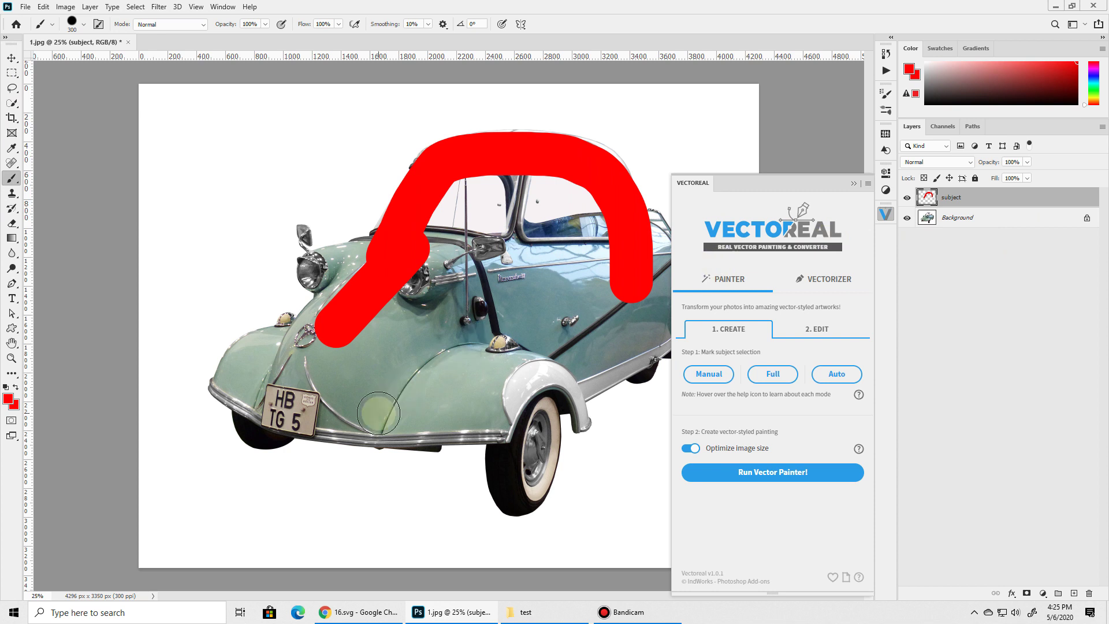
mouse_move(517, 425)
left_mouse_down()
mouse_move(387, 428)
mouse_move(269, 411)
mouse_move(249, 381)
mouse_move(282, 353)
left_mouse_up()
Step: Try marking the full image as the subject, and reset it to an empty manual subject layer
left_click(772, 374)
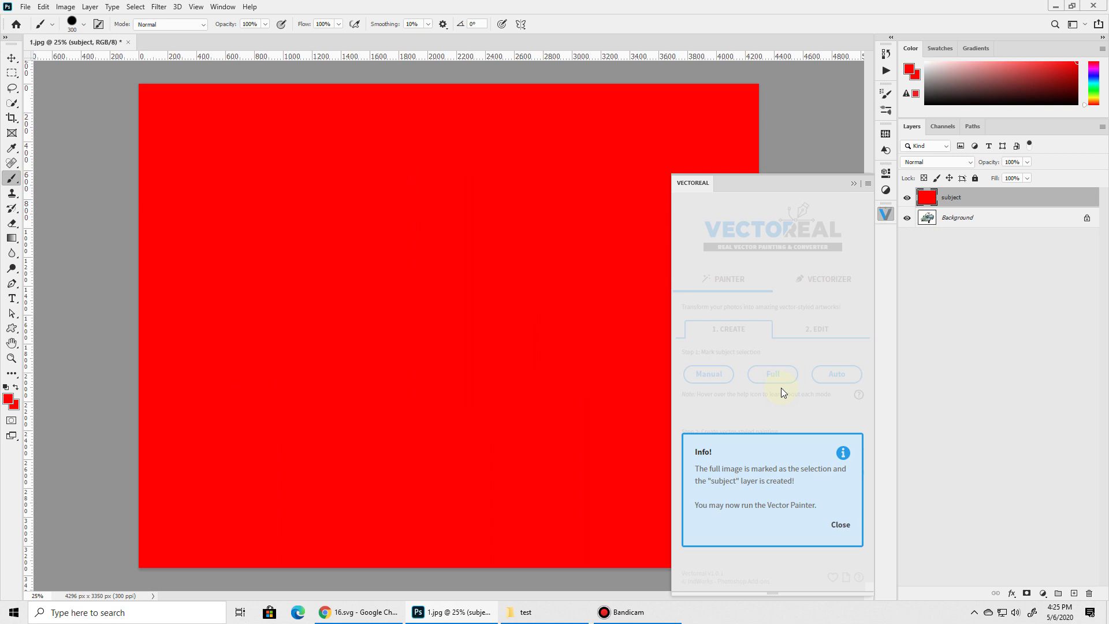
left_click(781, 387)
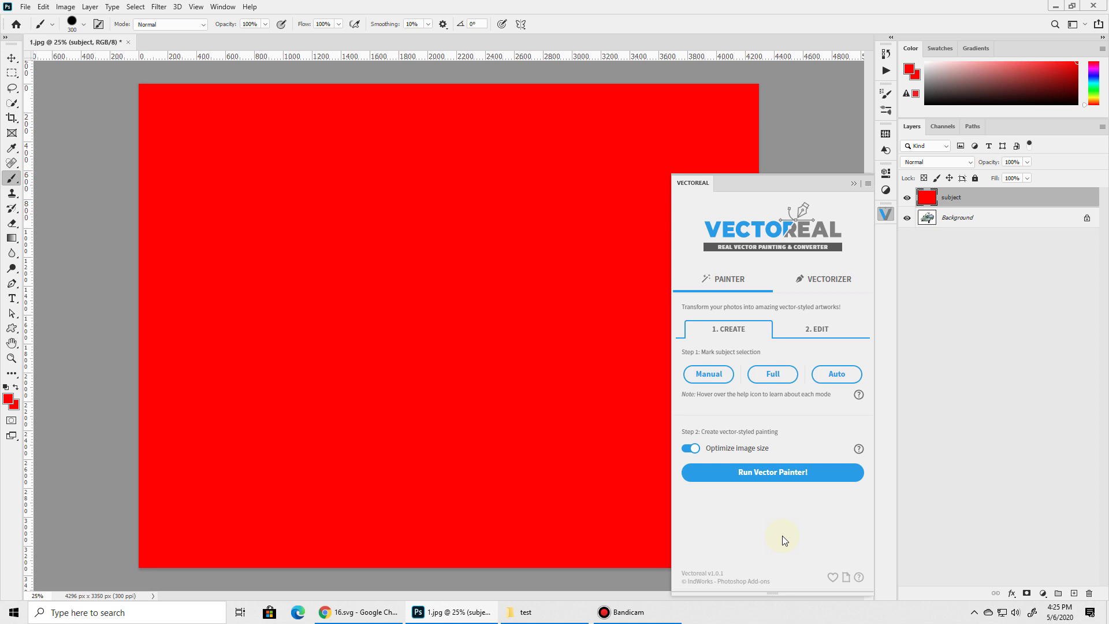
left_click(709, 374)
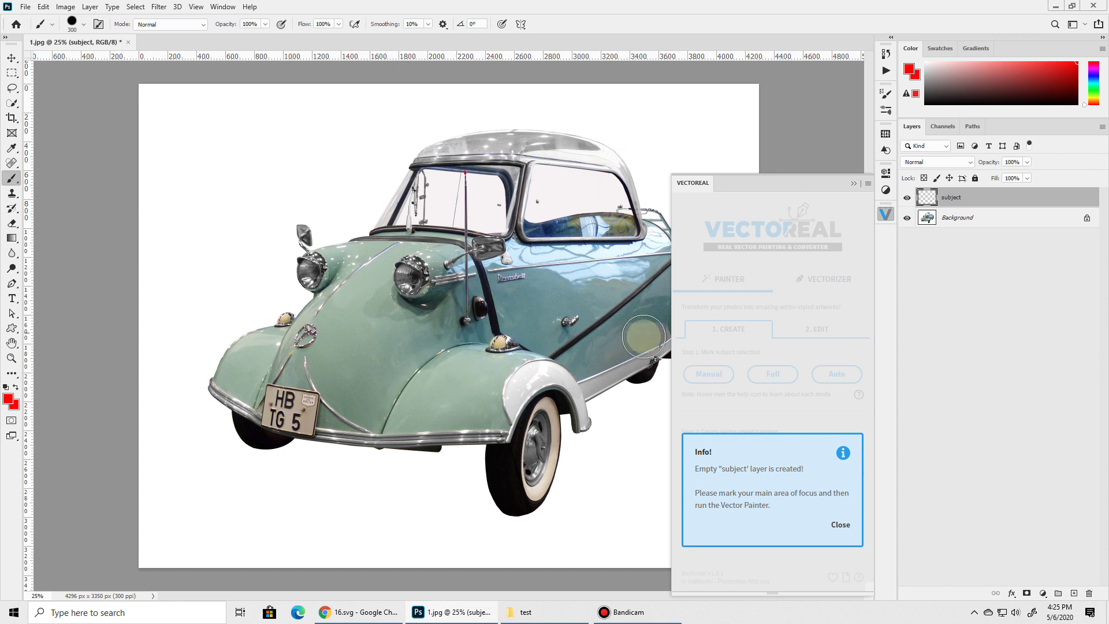
left_click(781, 379)
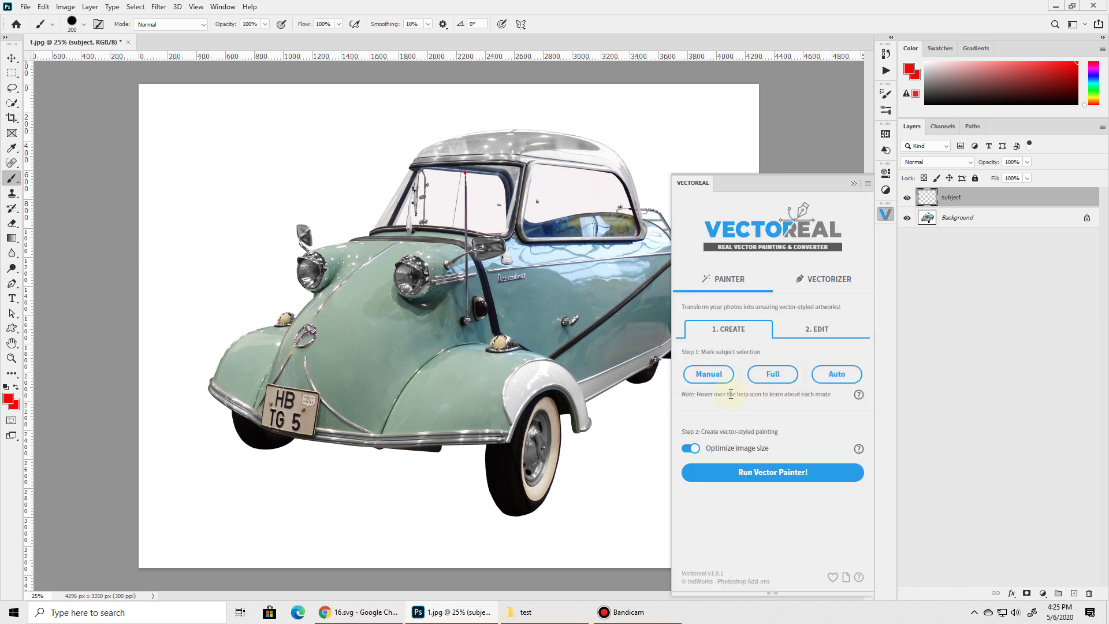
left_click(703, 380)
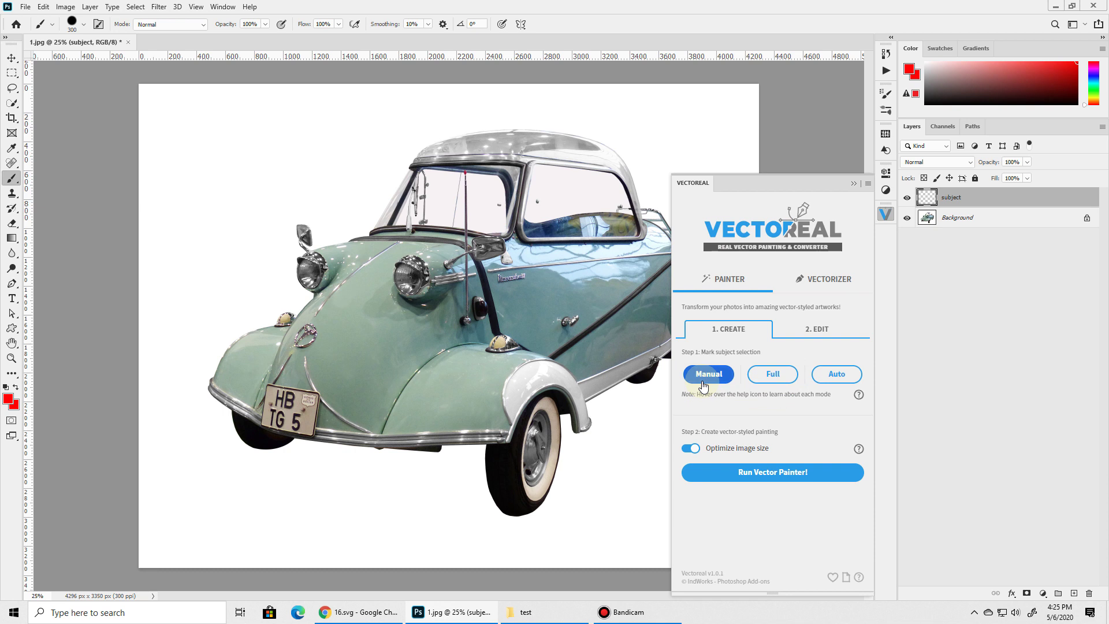
left_click(775, 377)
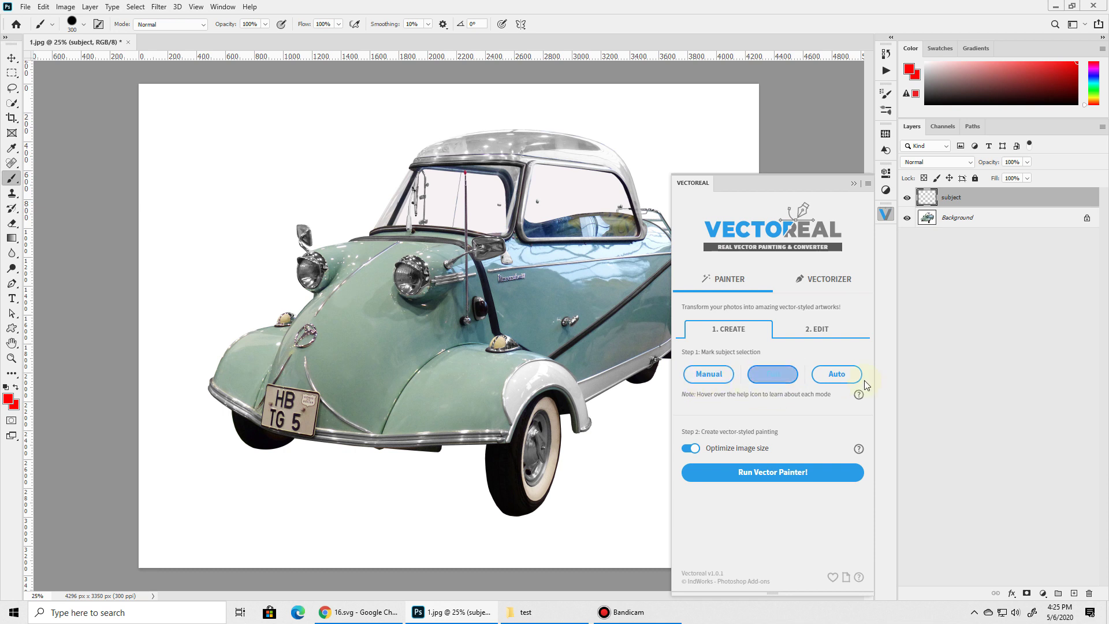
Step: Mark the car with the automatic subject selection and touch up the red mask along the front fender's edge with the brush
left_click(833, 380)
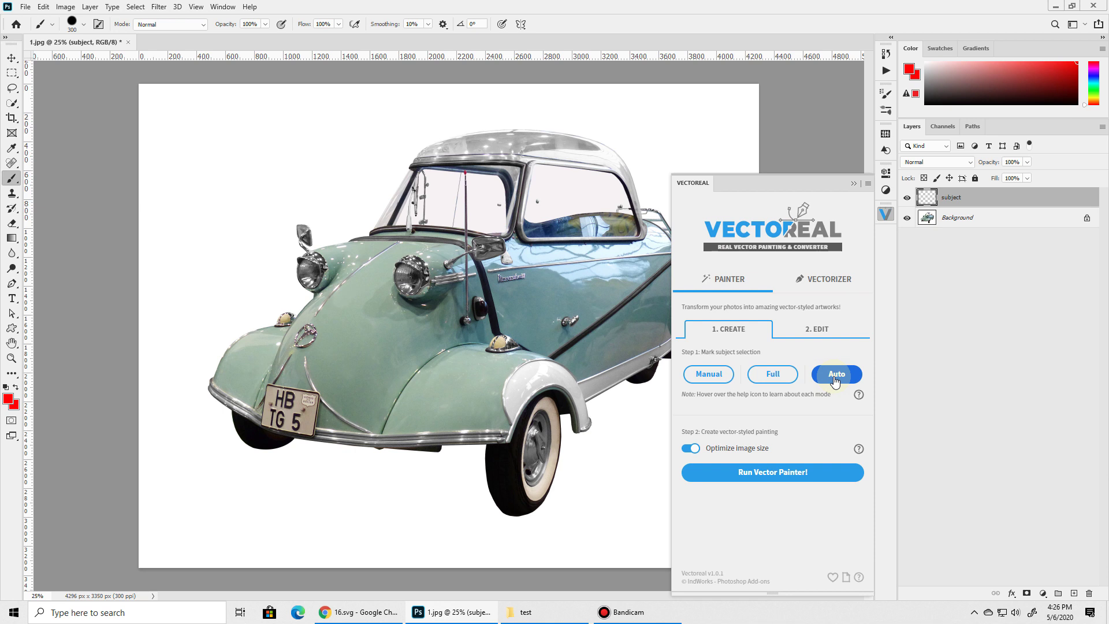
left_click(835, 380)
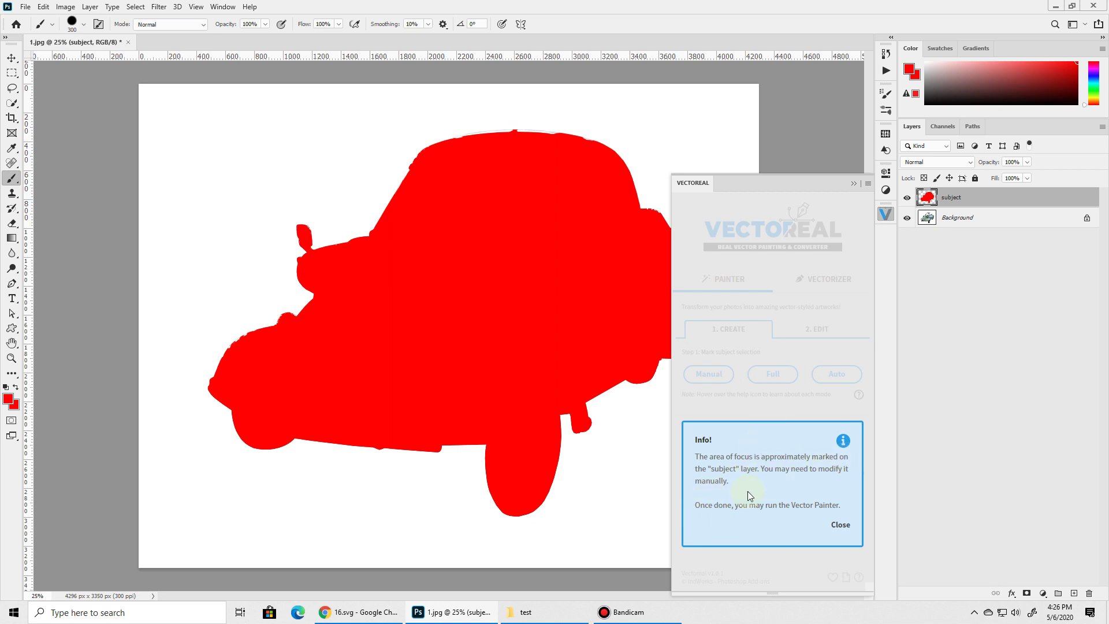
left_click(791, 389)
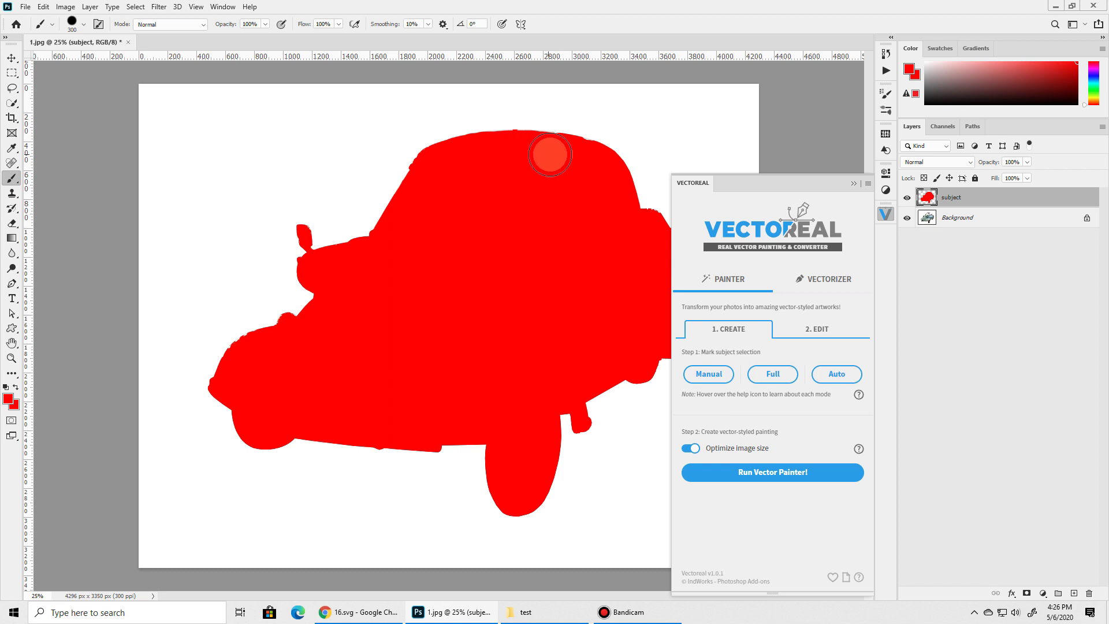
left_click(250, 357)
left_click(255, 354)
mouse_move(860, 401)
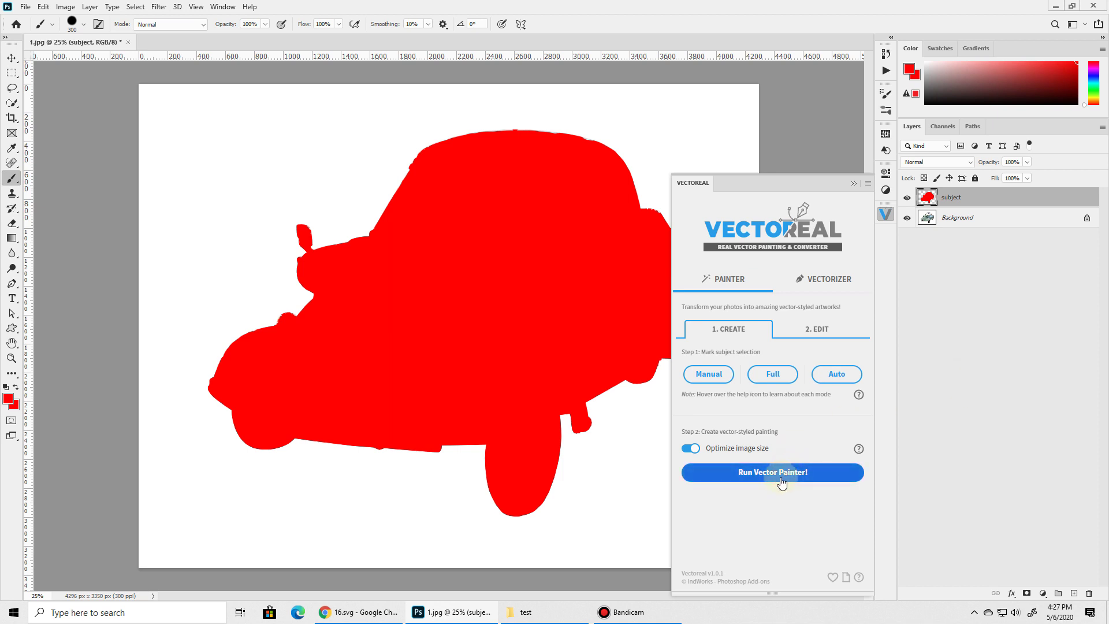
Step: Keep image size optimization enabled and run the Vector Painter on the marked car
left_click(693, 449)
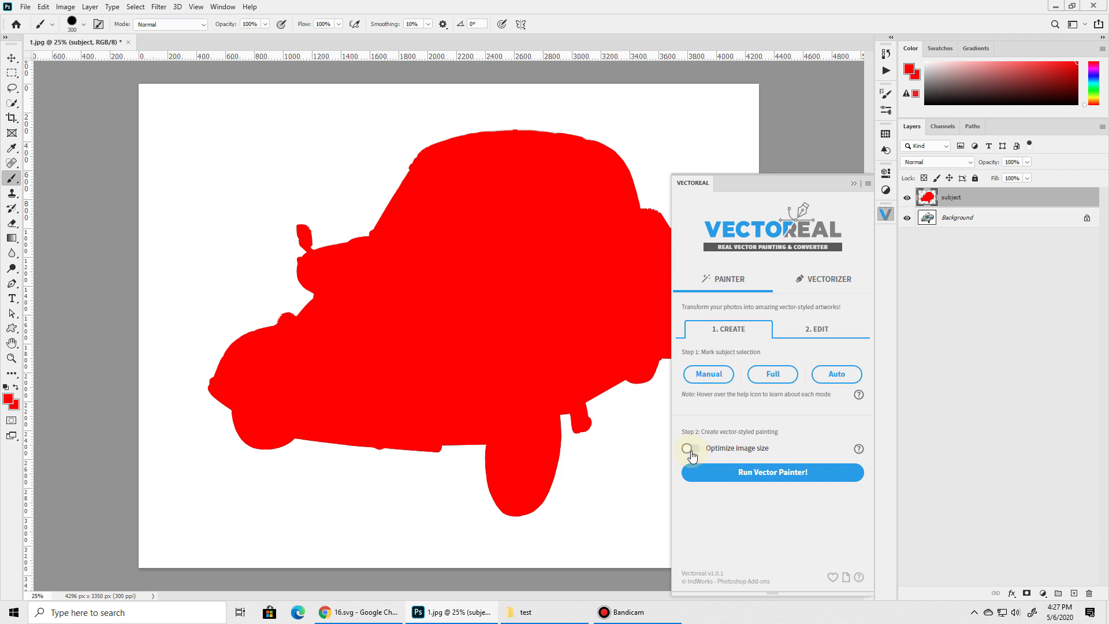
left_click(691, 449)
left_click(790, 477)
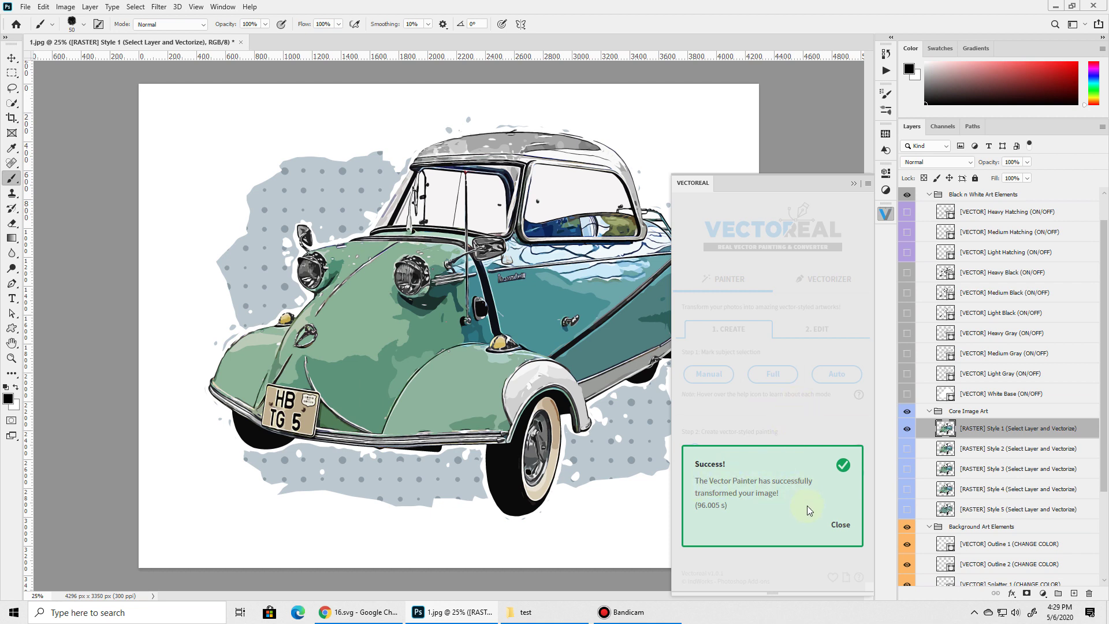
left_click(776, 402)
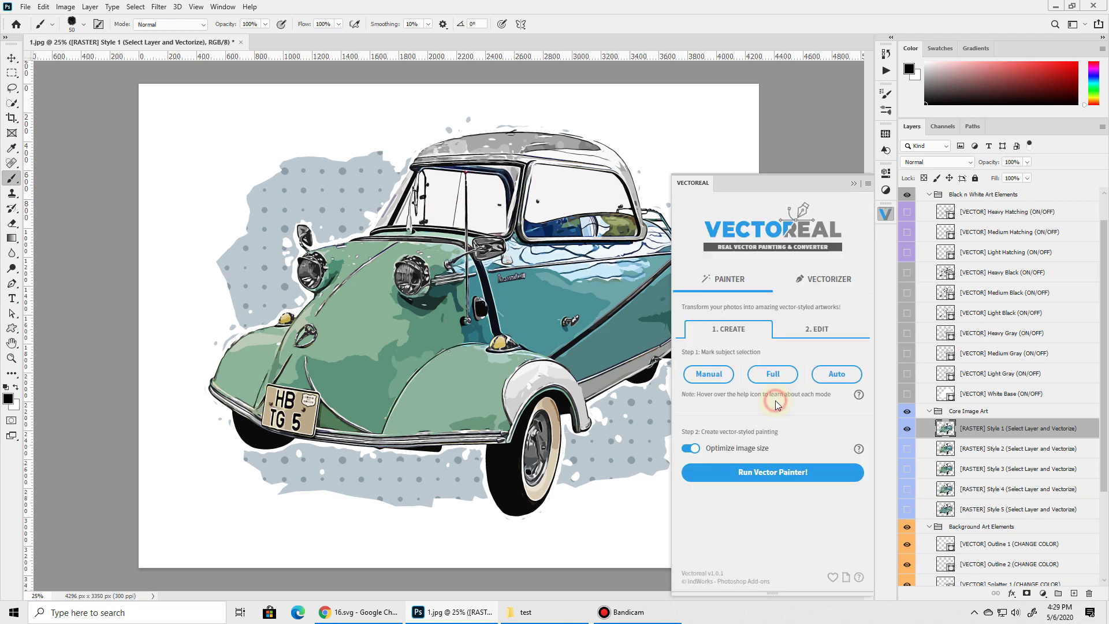
Step: Review the generated layers and preview the alternative raster styles in the Core Image Art group, ending with only Style 1 visible
scroll(993, 370, "down", 2)
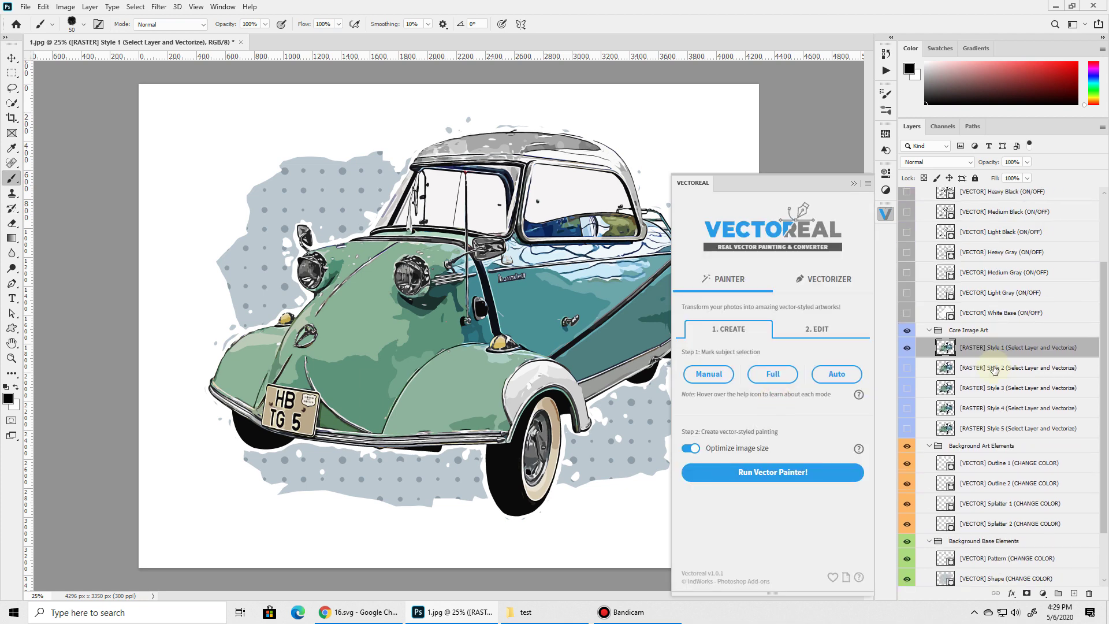
scroll(994, 369, "up", 3)
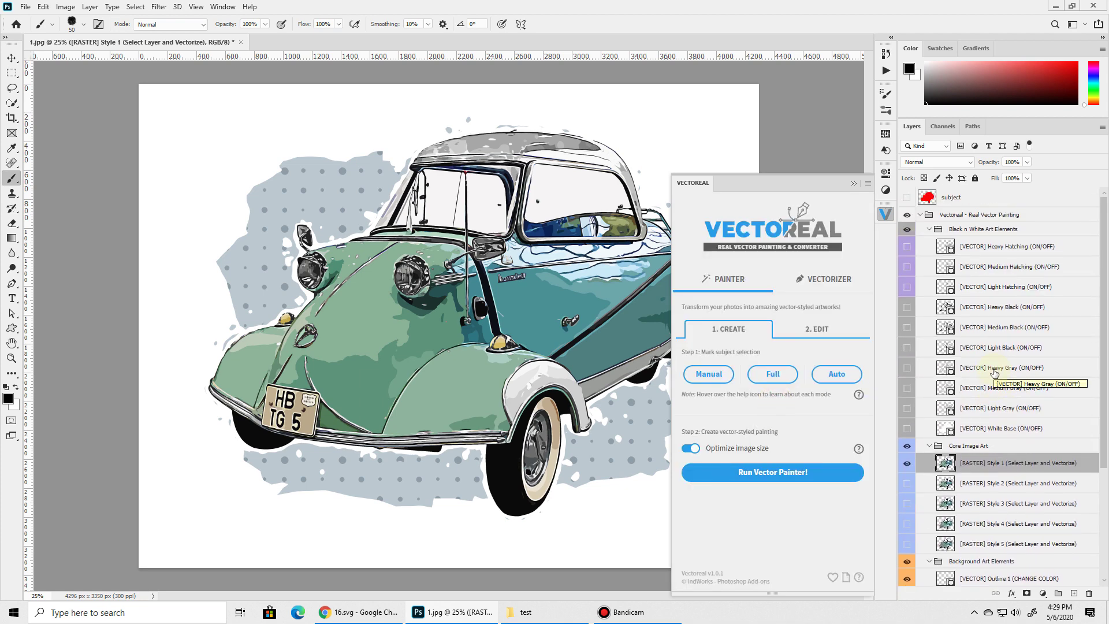
mouse_move(859, 450)
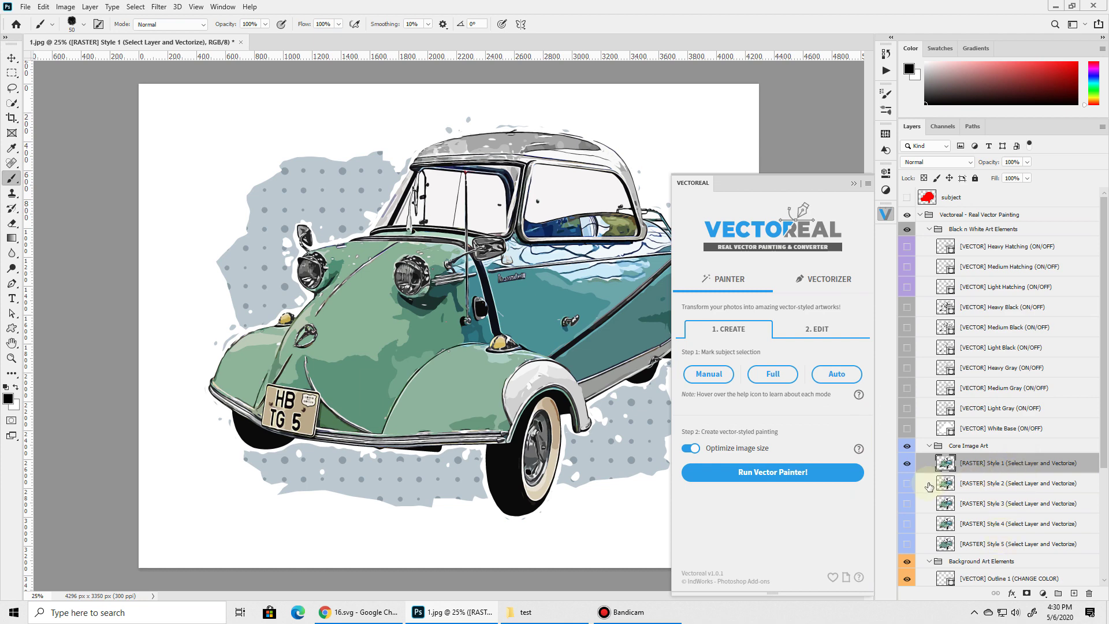
left_click(907, 462)
left_click(906, 483)
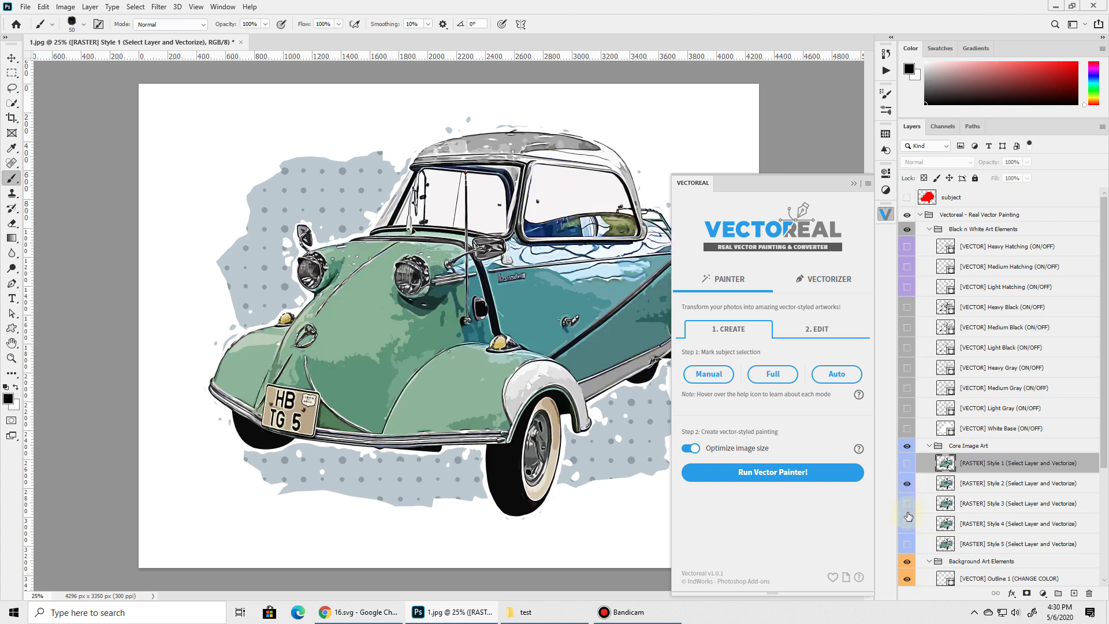
left_click(908, 484)
left_click(908, 504)
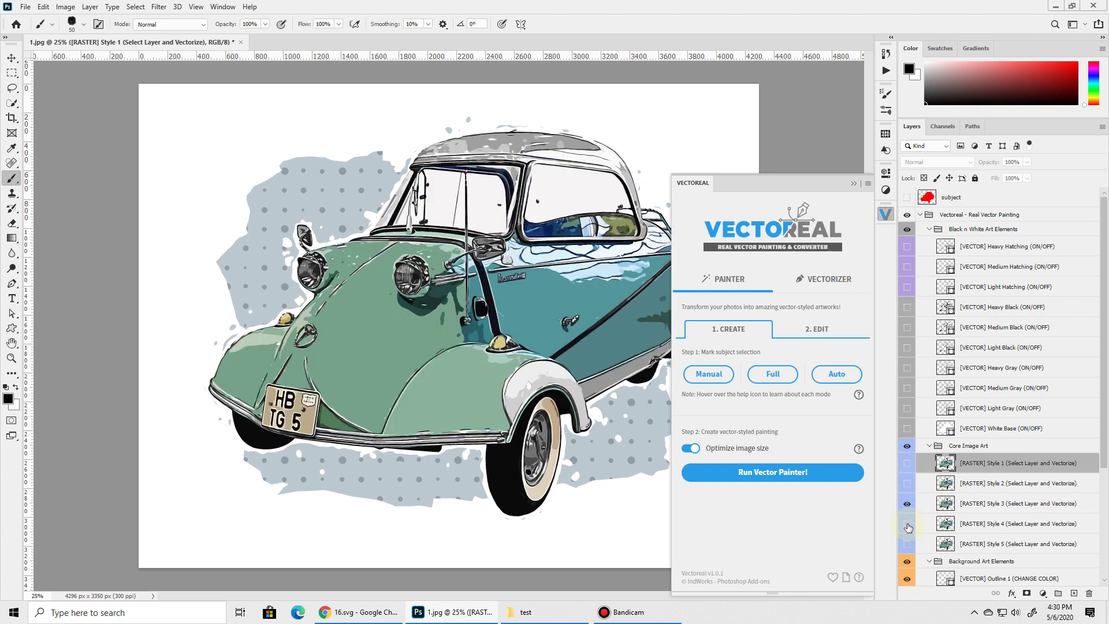
left_click(907, 504)
left_click(907, 524)
left_click(907, 523)
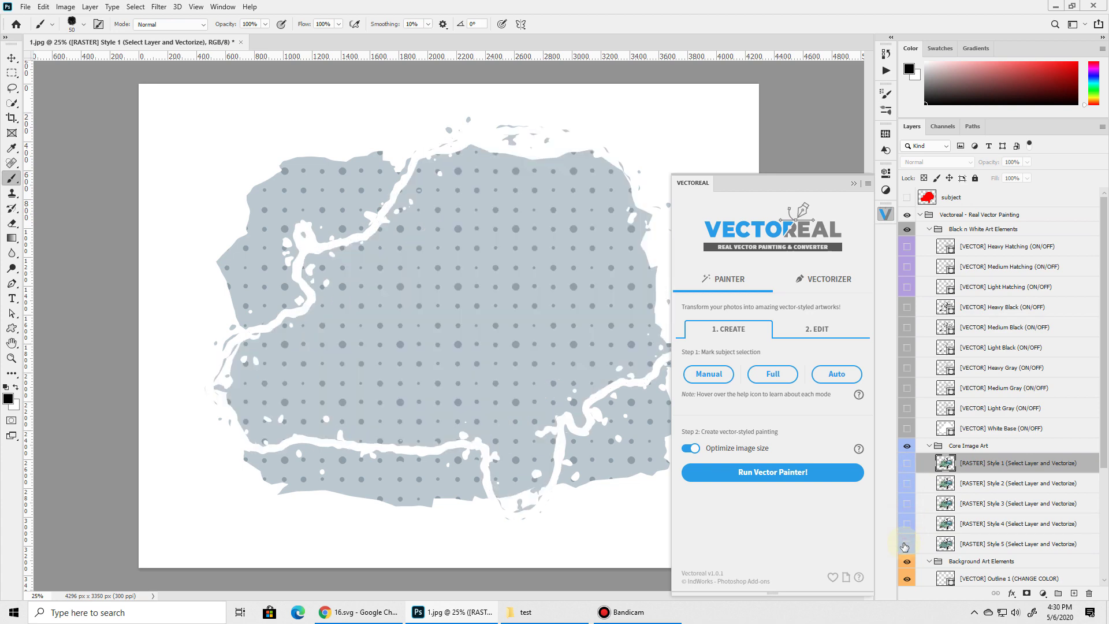
left_click(906, 544)
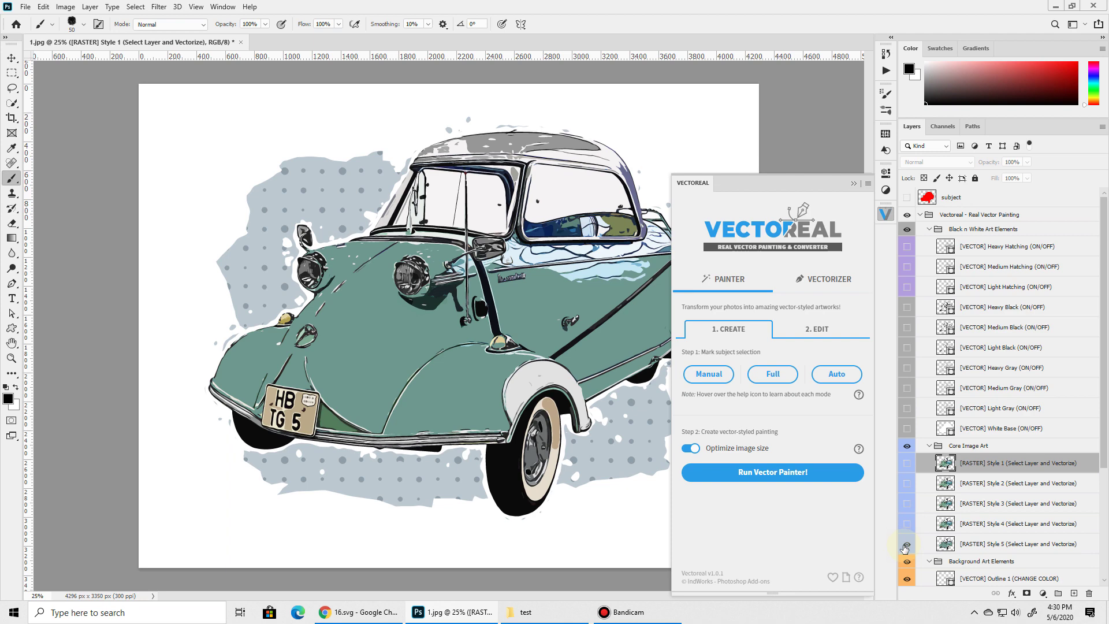
left_click(907, 544)
left_click(907, 484)
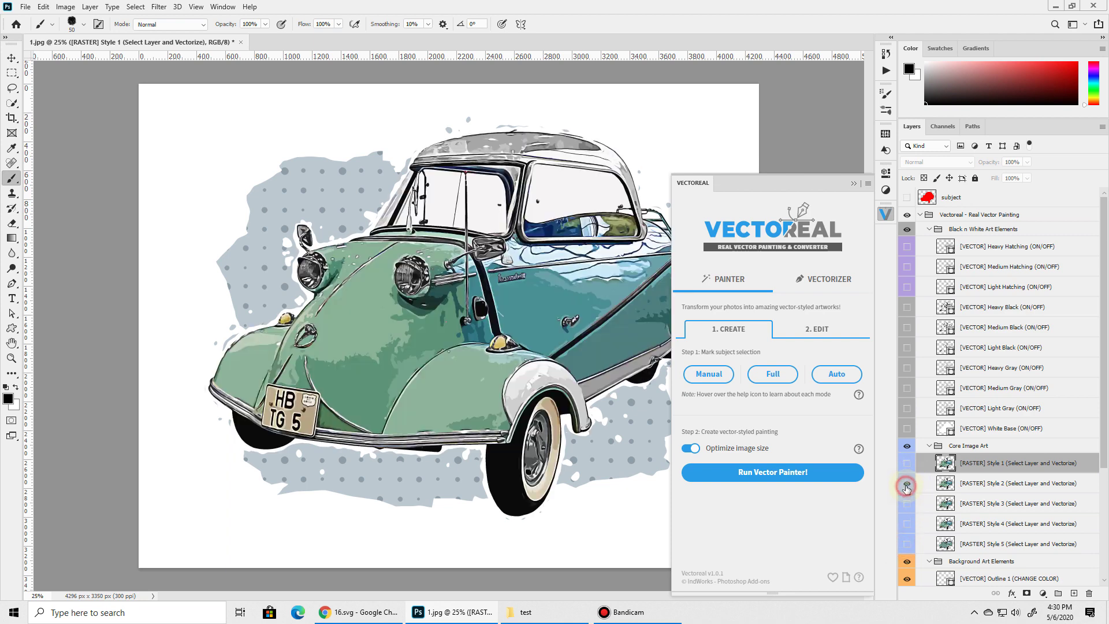
left_click(907, 484)
left_click(906, 463)
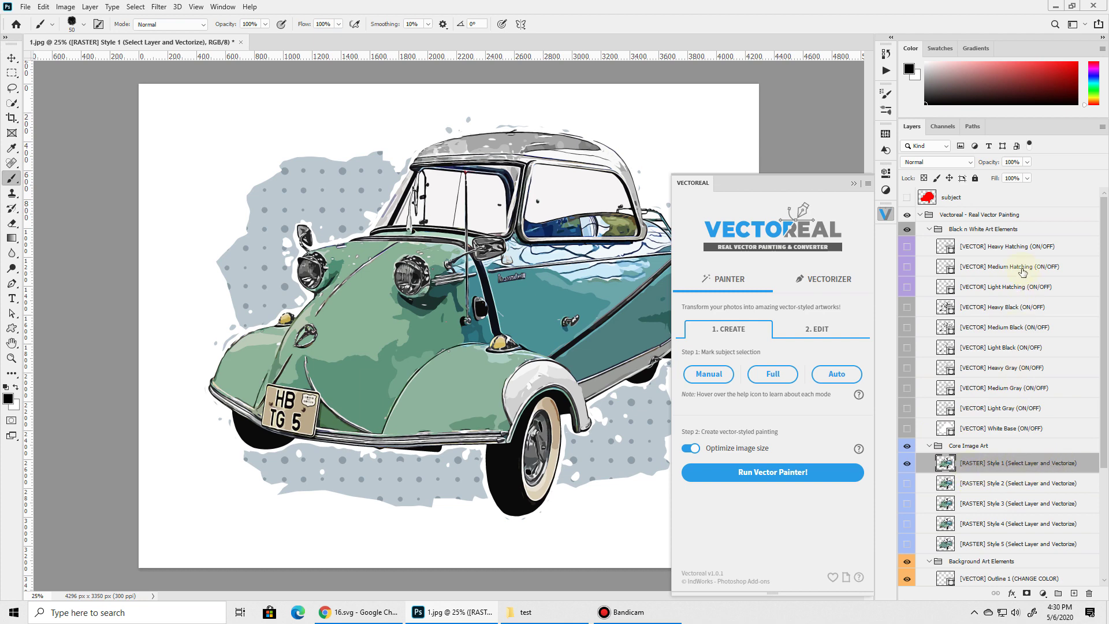
Step: Select the Background Base Elements group and hide and reshow its BG Base, Shape and Pattern layers one by one
scroll(1017, 283, "down", 5)
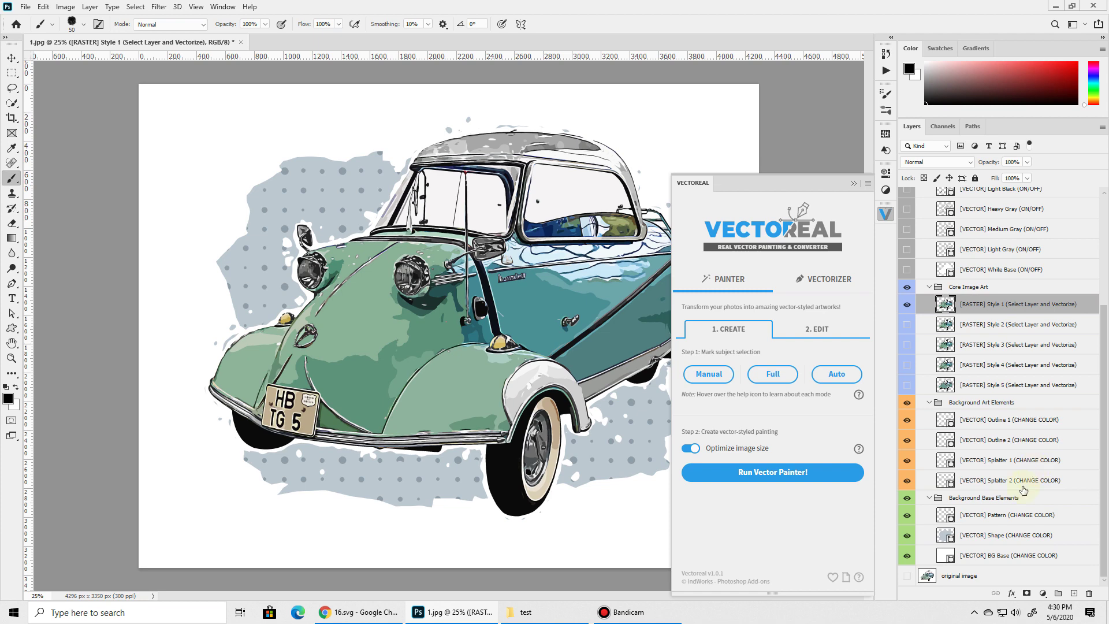
left_click(987, 497)
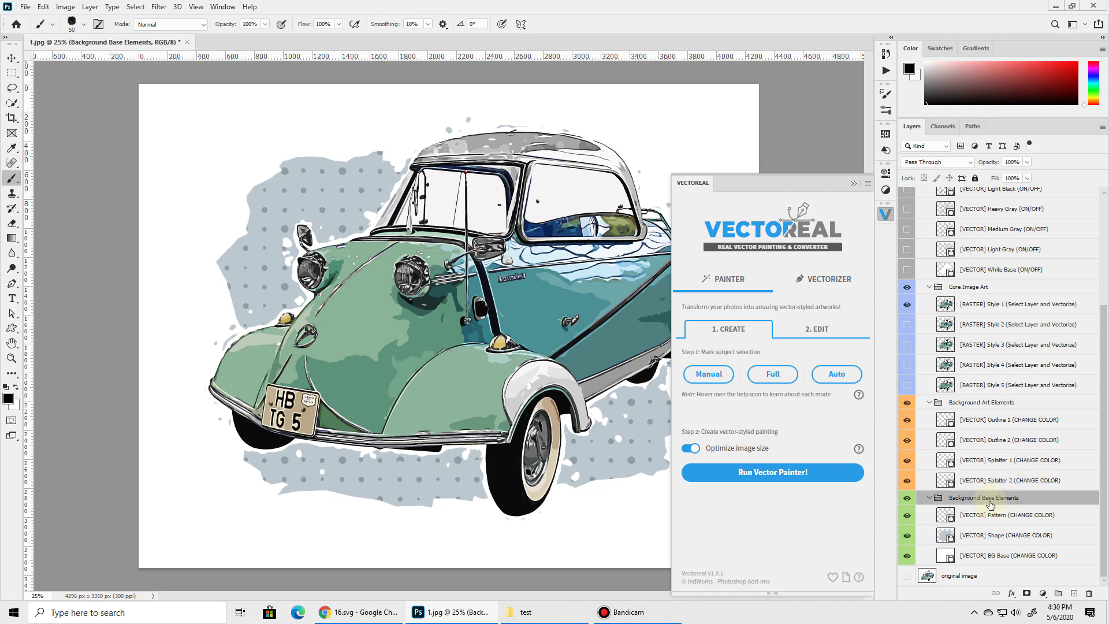
left_click(907, 556)
left_click(907, 556)
left_click(905, 536)
left_click(906, 536)
left_click(907, 516)
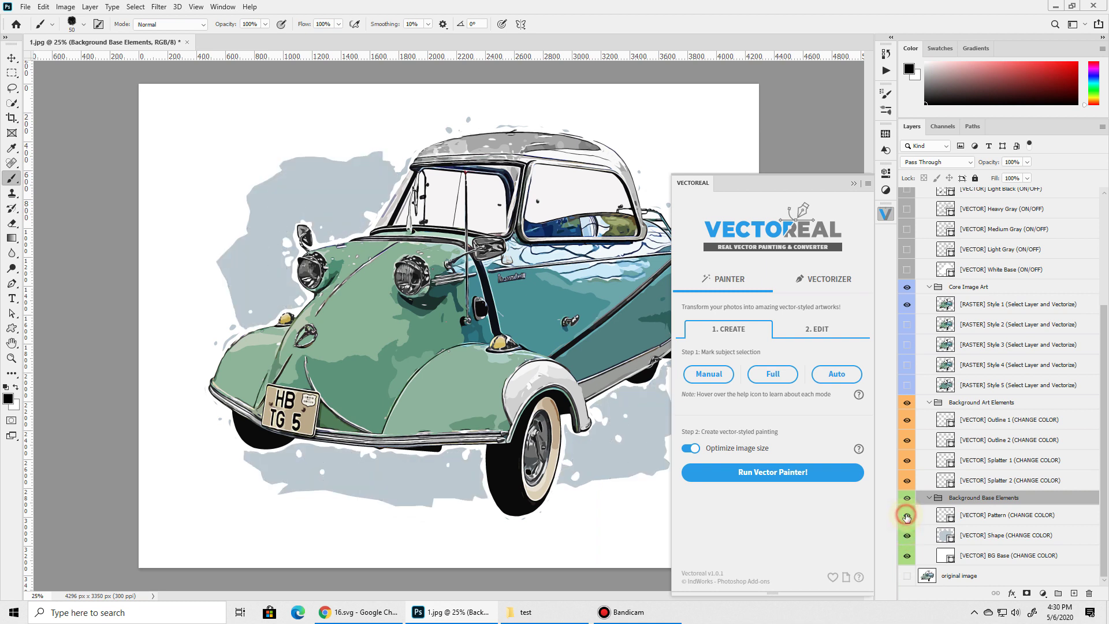
left_click(907, 515)
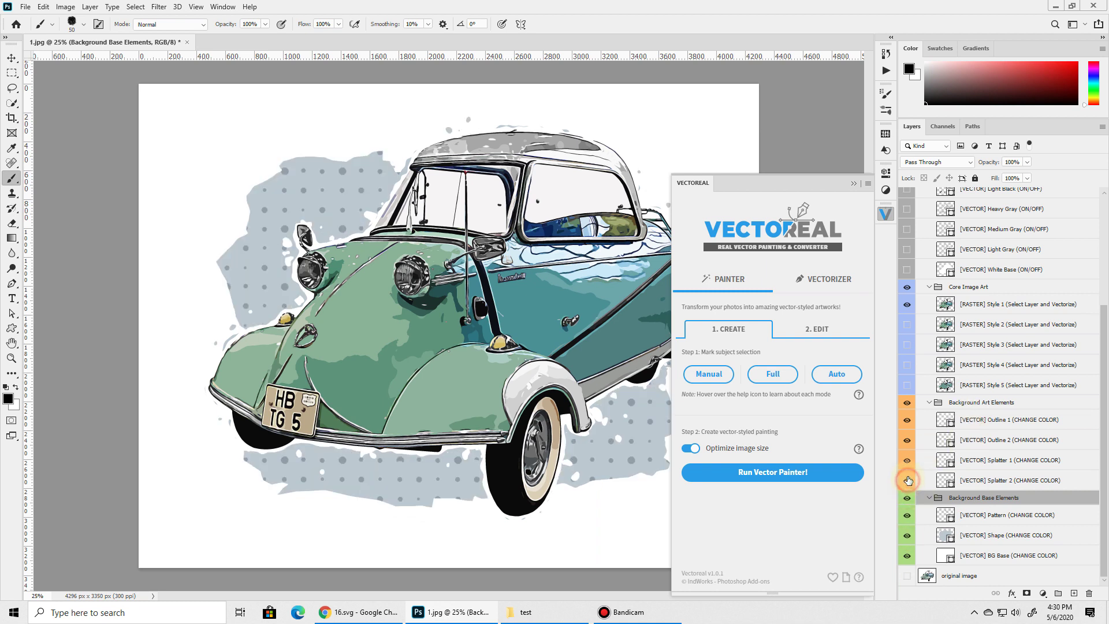
Step: Hide and reshow the Splatter 1 and Outline 2 layers in the Background Art Elements group to examine their effect
left_click(908, 458)
left_click(908, 458)
left_click(908, 436)
left_click(908, 436)
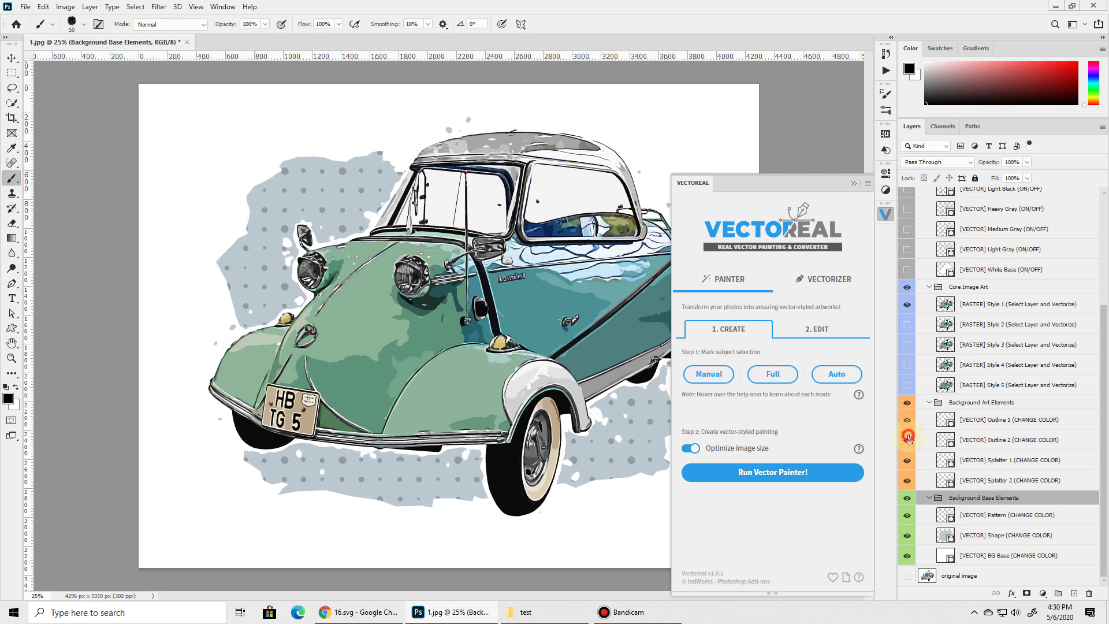
Step: Hide and reshow the Outline 1 layer and preview a red (fb1b1b) fill color on it, cancelling the color change
left_click(908, 420)
left_click(908, 420)
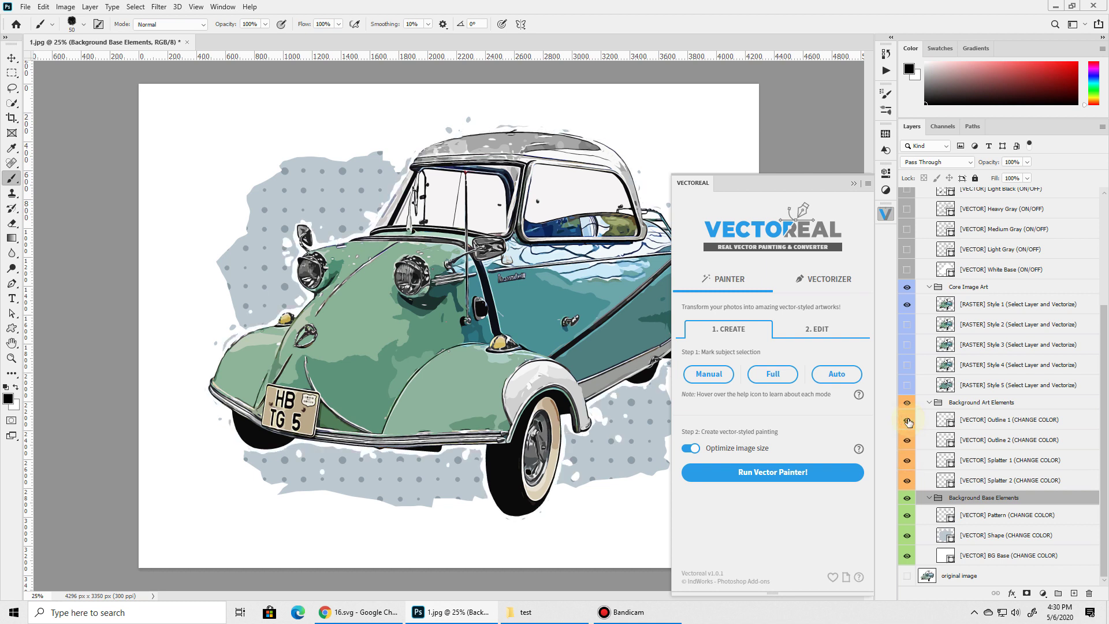
double_click(945, 420)
left_click(934, 131)
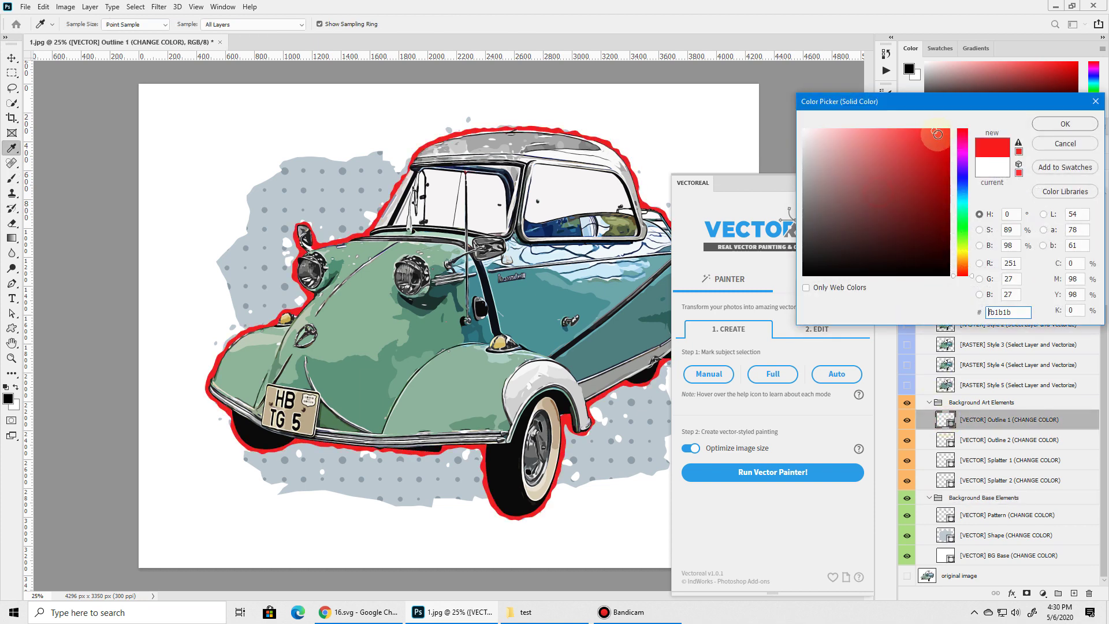
left_click(1063, 149)
double_click(946, 439)
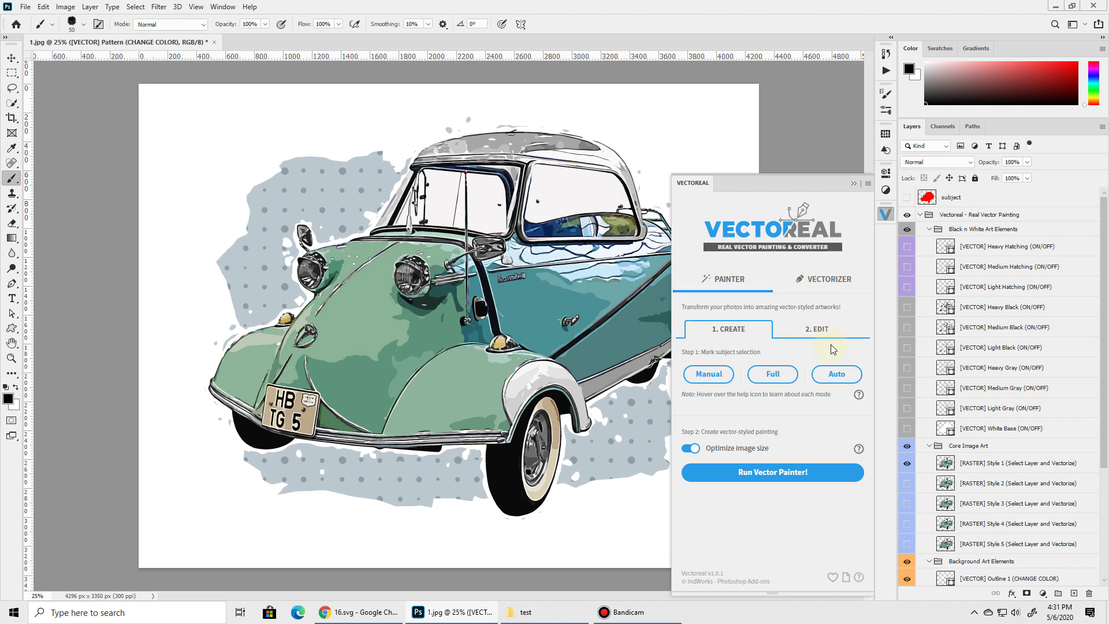
Step: Look through the Painter's Edit options and change the background shape to Abstract 2
left_click(820, 334)
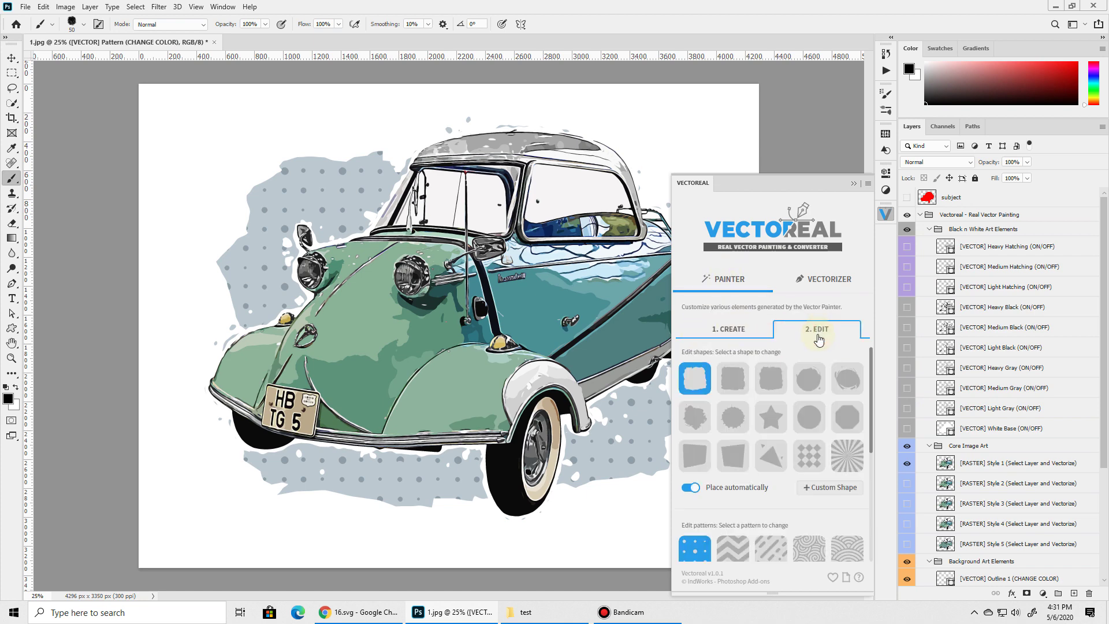
scroll(777, 376, "down", 3)
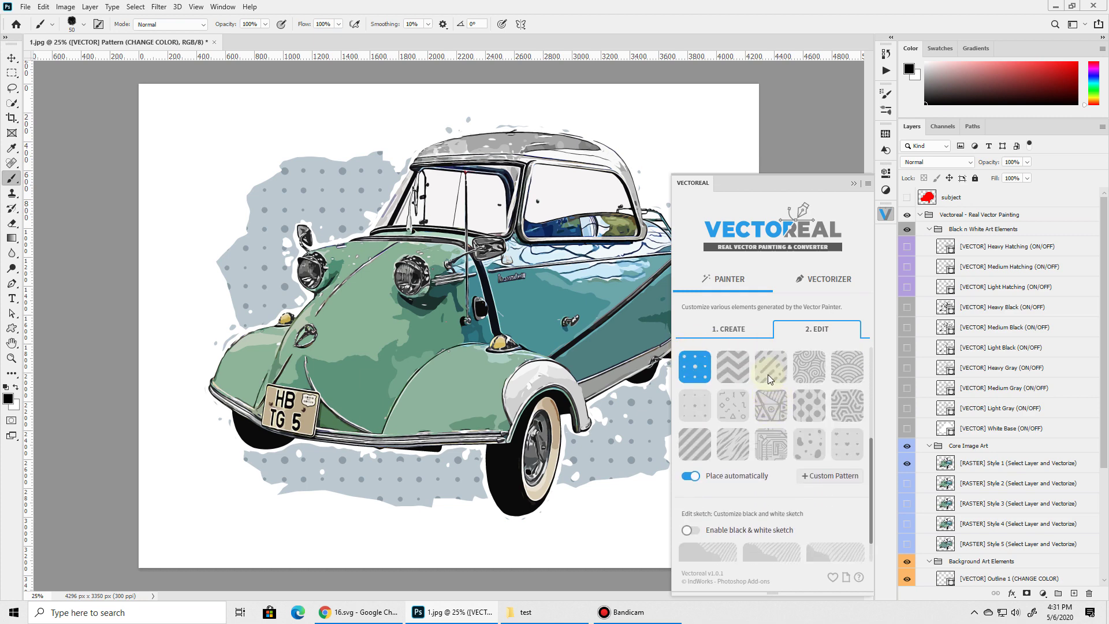
scroll(768, 378, "down", 1)
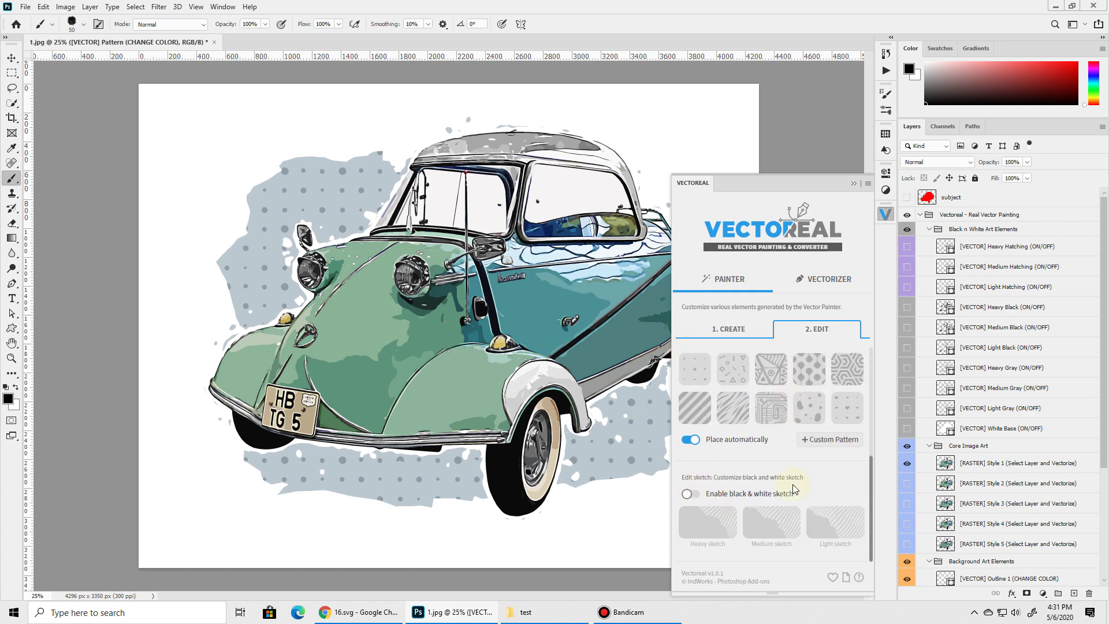
scroll(819, 497, "up", 5)
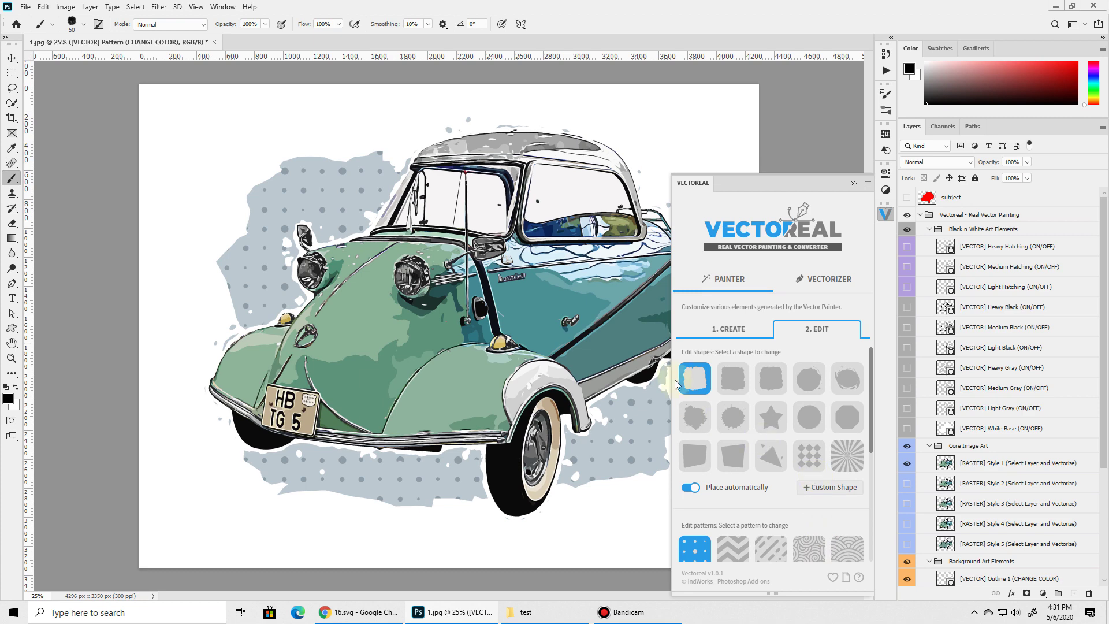
left_click(735, 386)
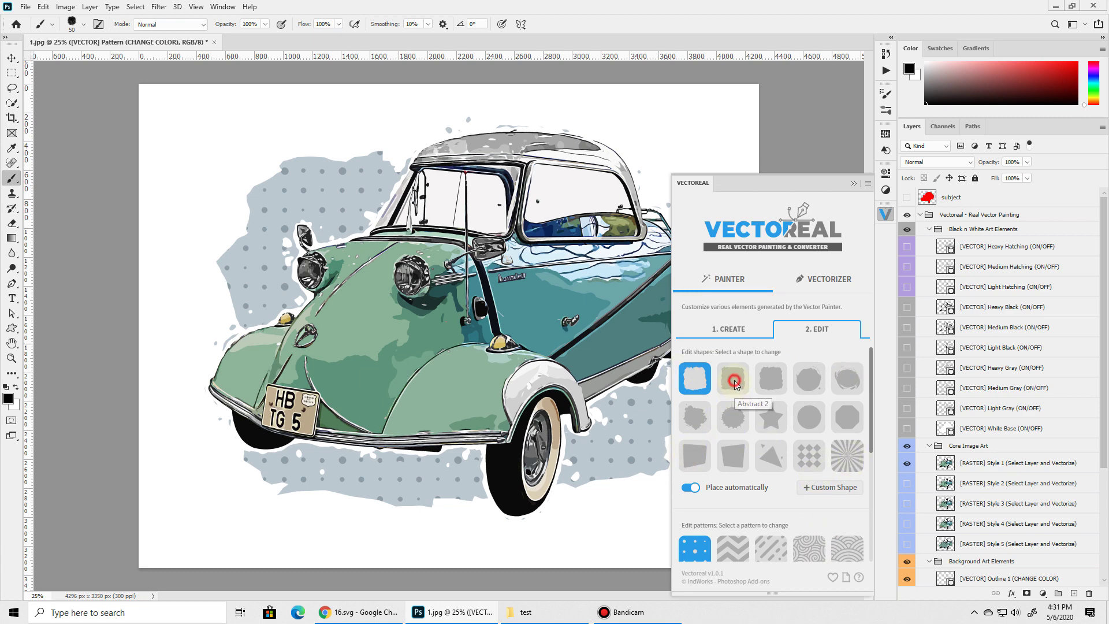
left_click(824, 399)
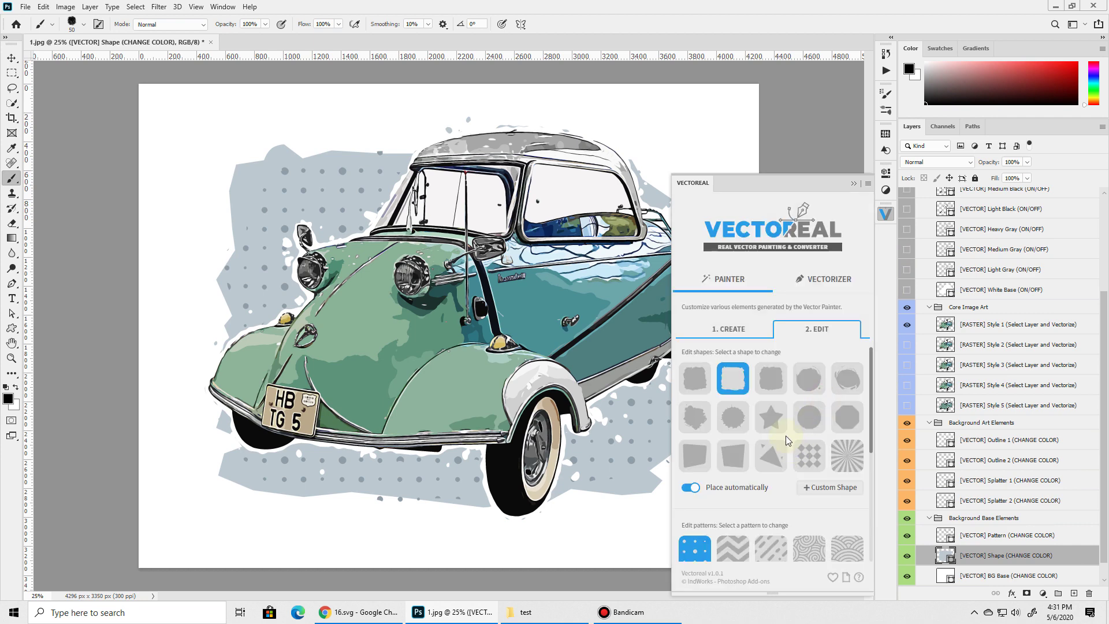
Step: Try the third abstract shape, the splatter shape and the round splash shape behind the car
left_click(771, 378)
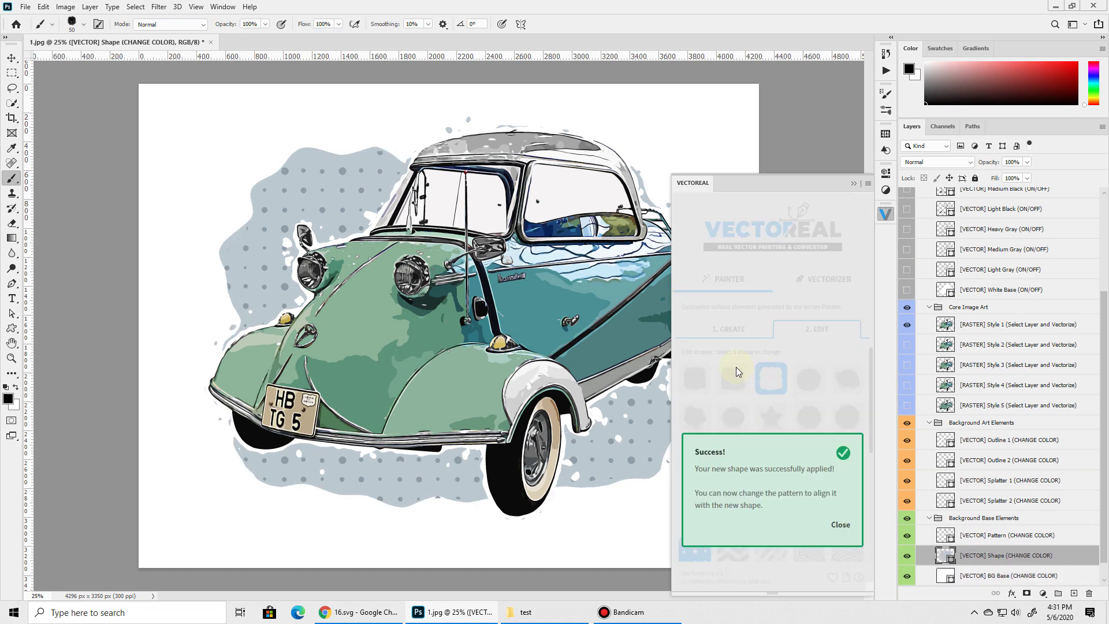
left_click(763, 383)
left_click(691, 416)
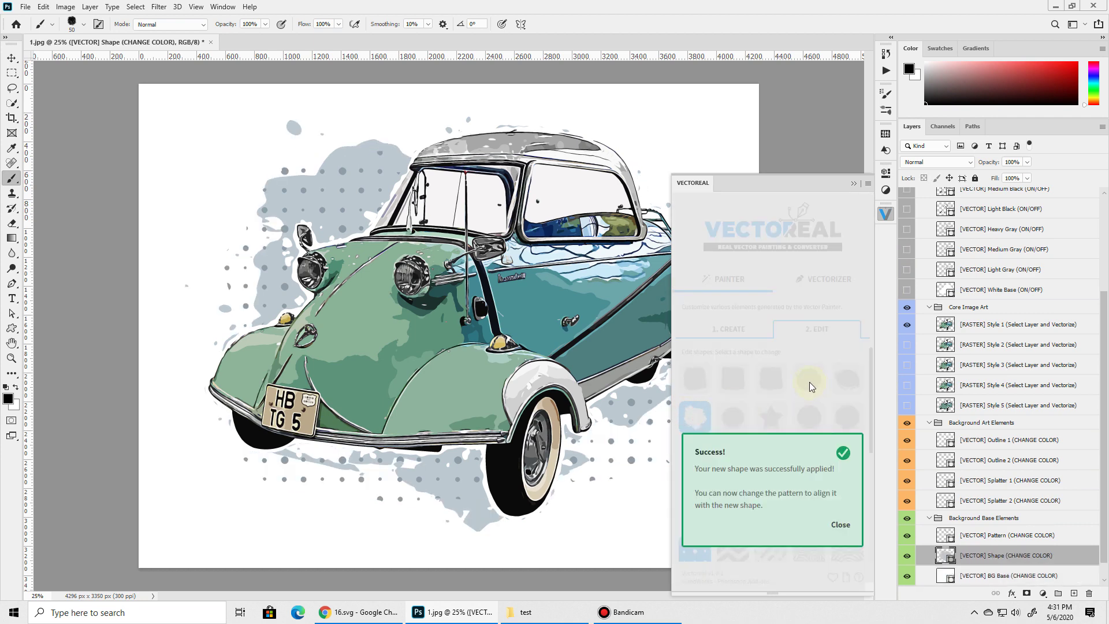
left_click(809, 383)
left_click(809, 382)
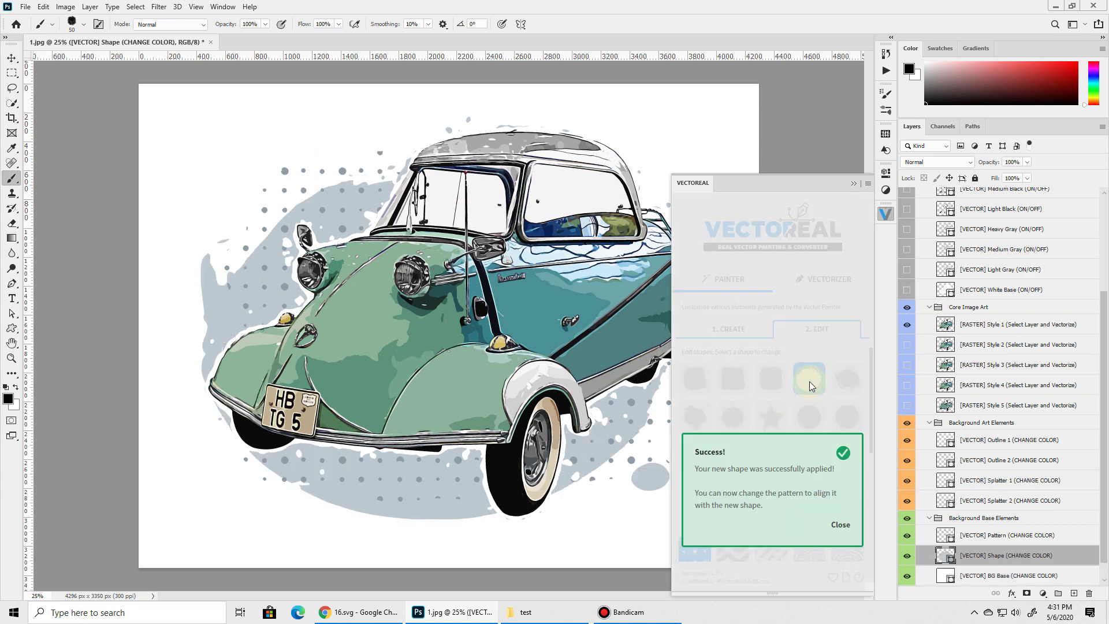
left_click(764, 423)
Step: Apply the zigzag pattern to the background, then switch back to the first abstract shape and the dotted pattern
scroll(764, 435, "down", 2)
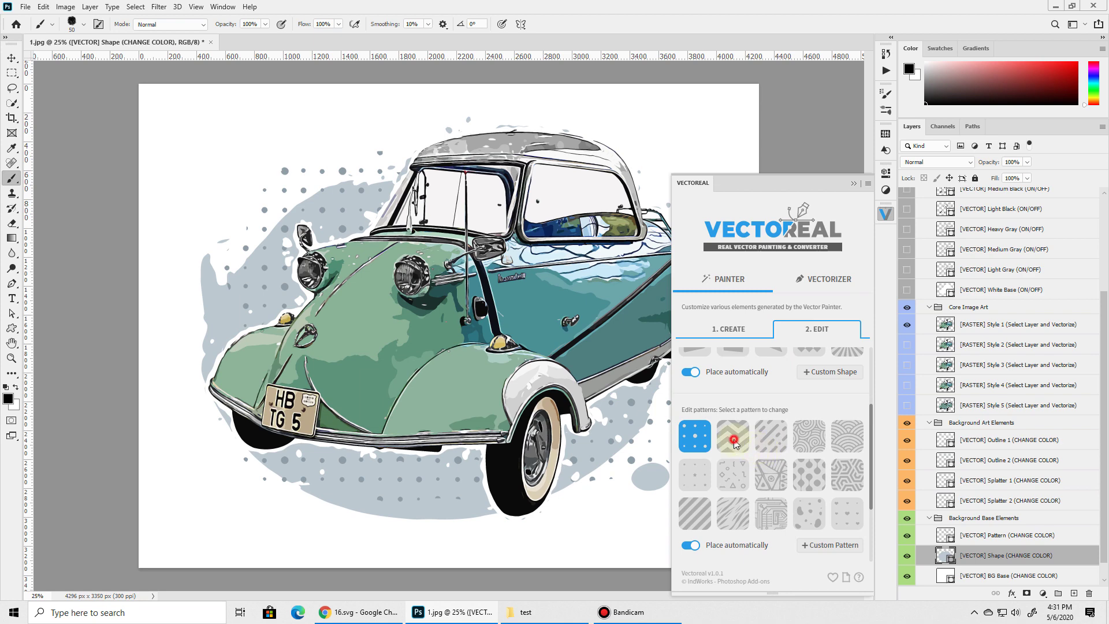
left_click(734, 441)
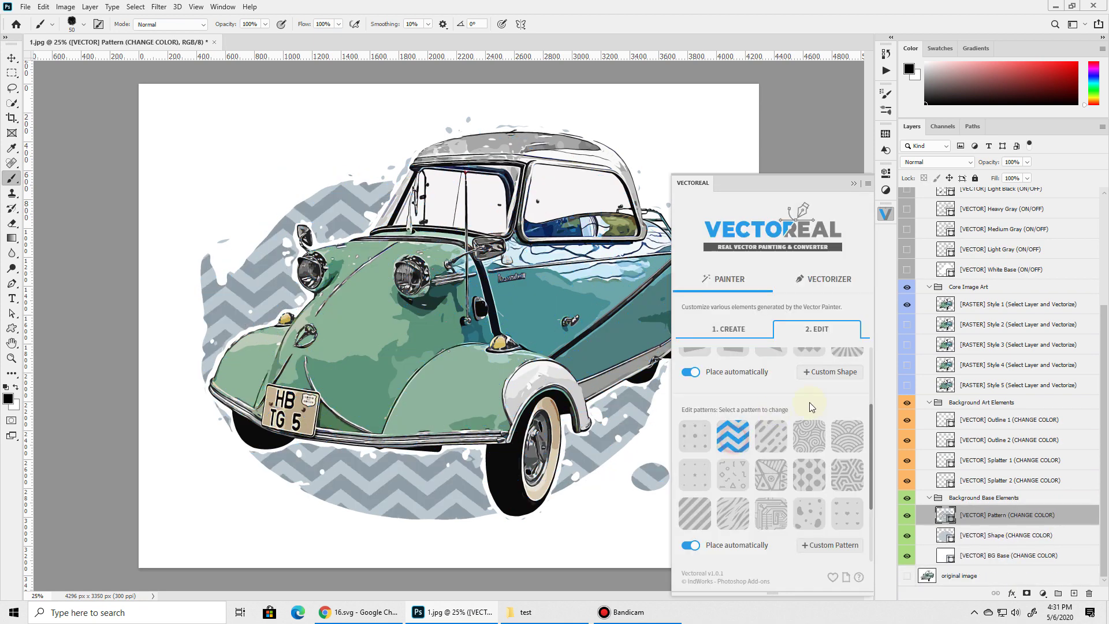
scroll(826, 394, "up", 3)
scroll(826, 397, "up", 2)
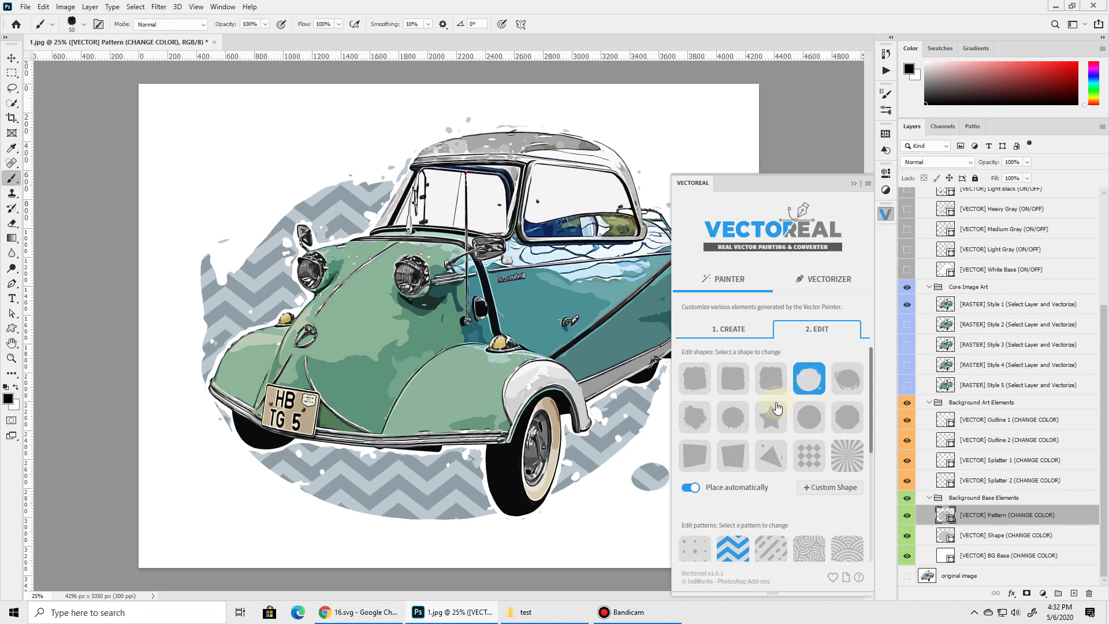
left_click(696, 379)
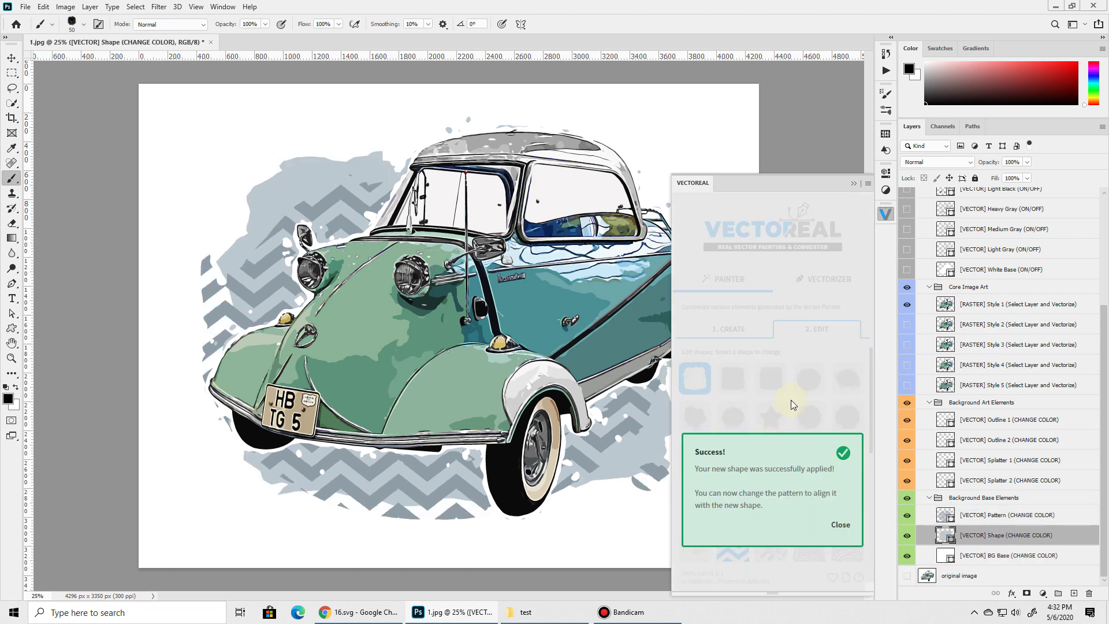
scroll(768, 439, "down", 2)
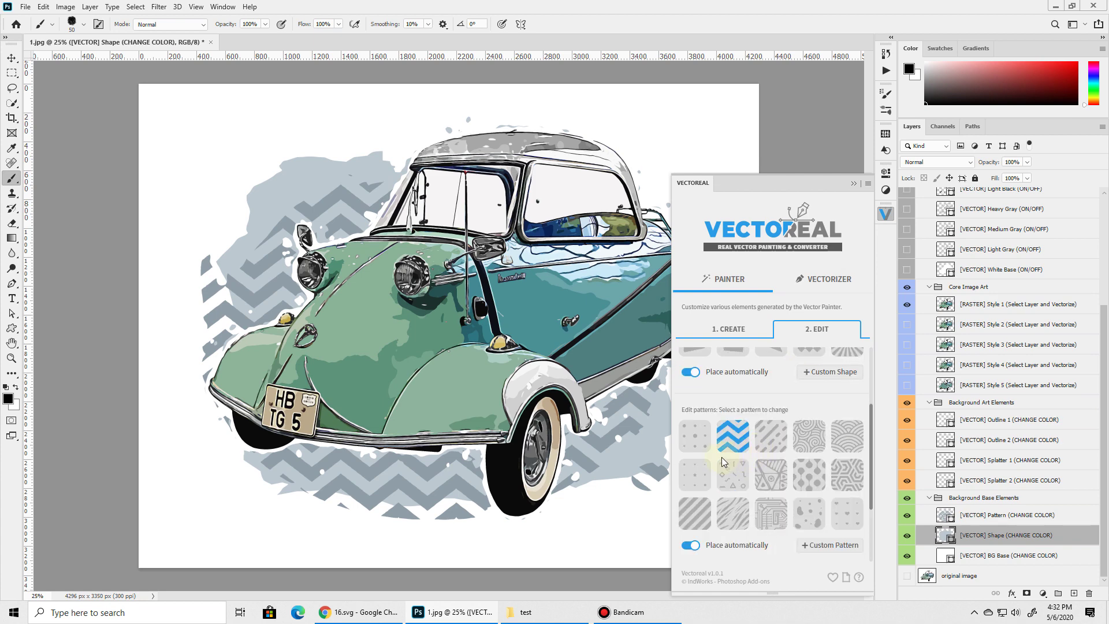
left_click(694, 444)
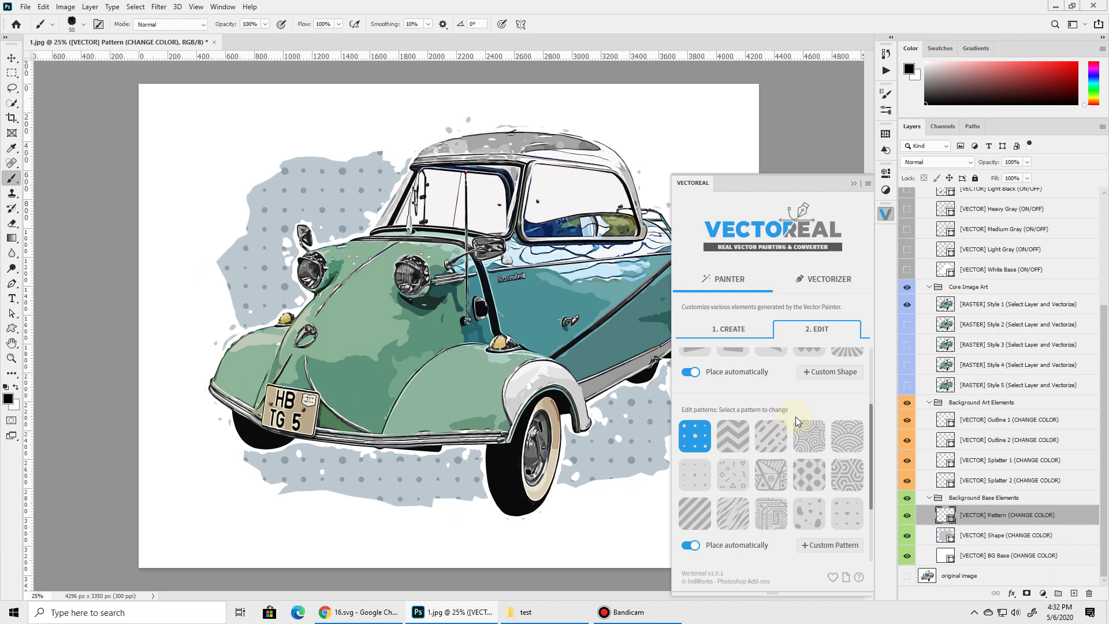
Step: Try the second and third abstract shapes for the background and reapply the dotted pattern to align it with the shape
scroll(795, 417, "up", 2)
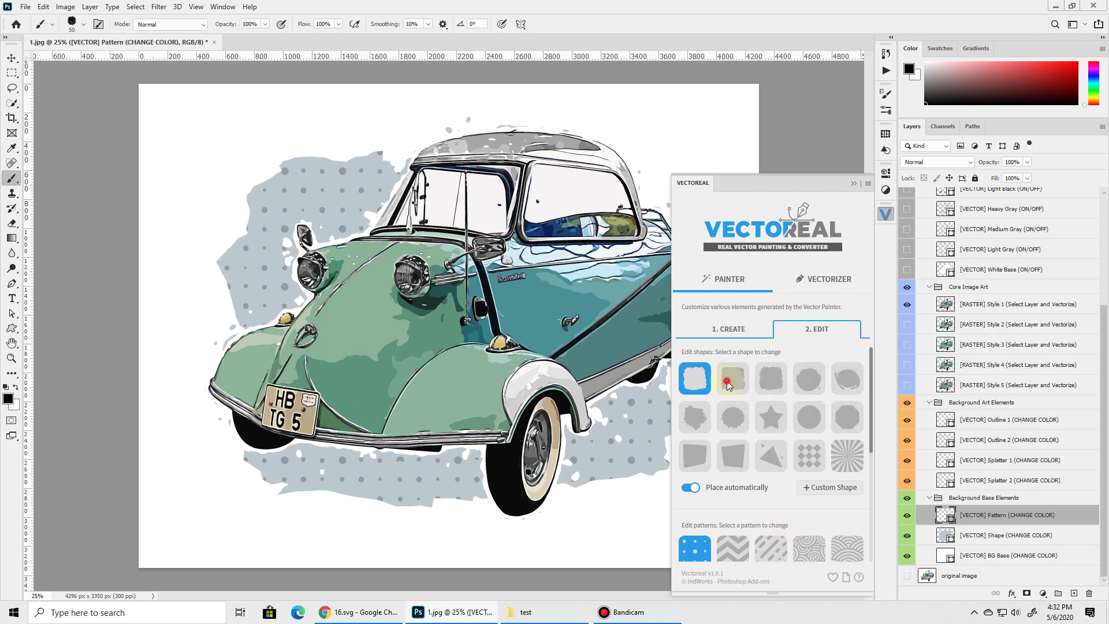
left_click(771, 383)
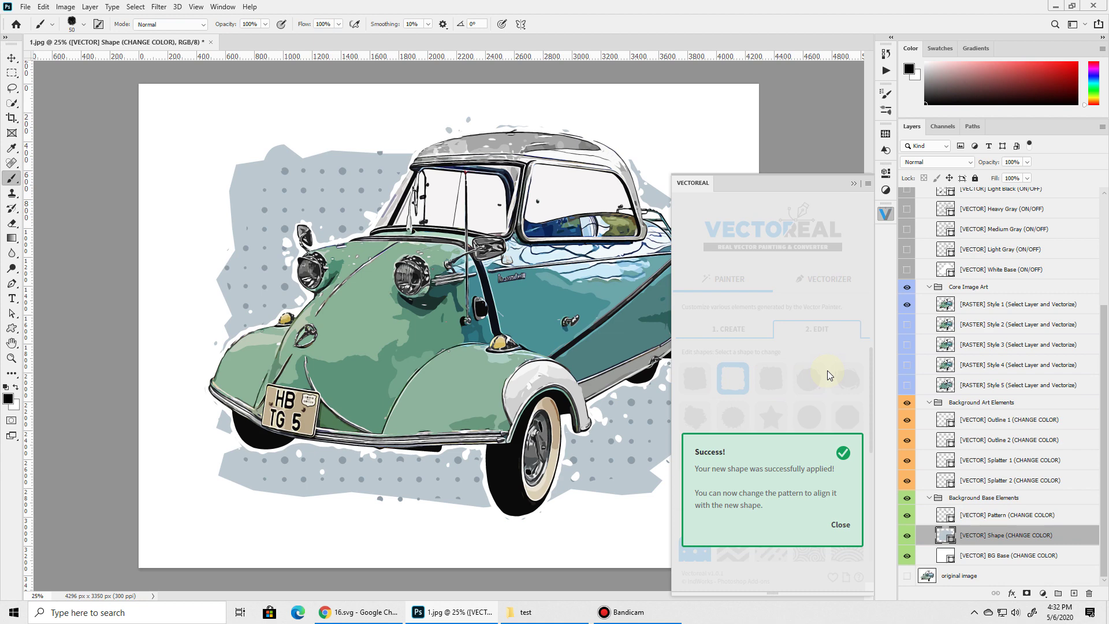
left_click(827, 370)
left_click(770, 378)
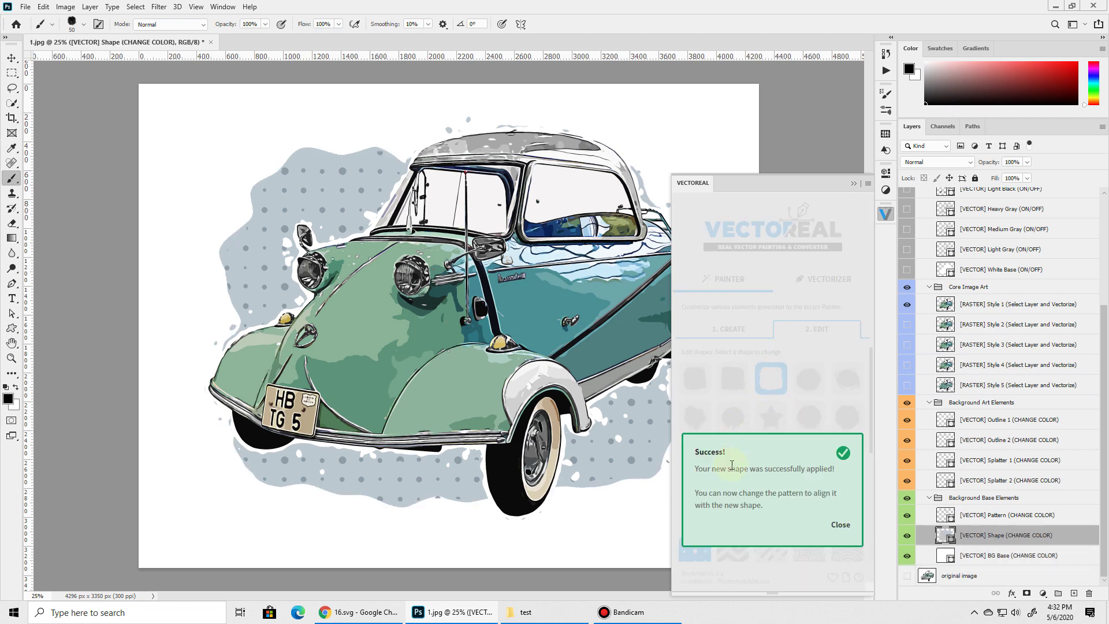
left_click(773, 414)
scroll(751, 428, "down", 2)
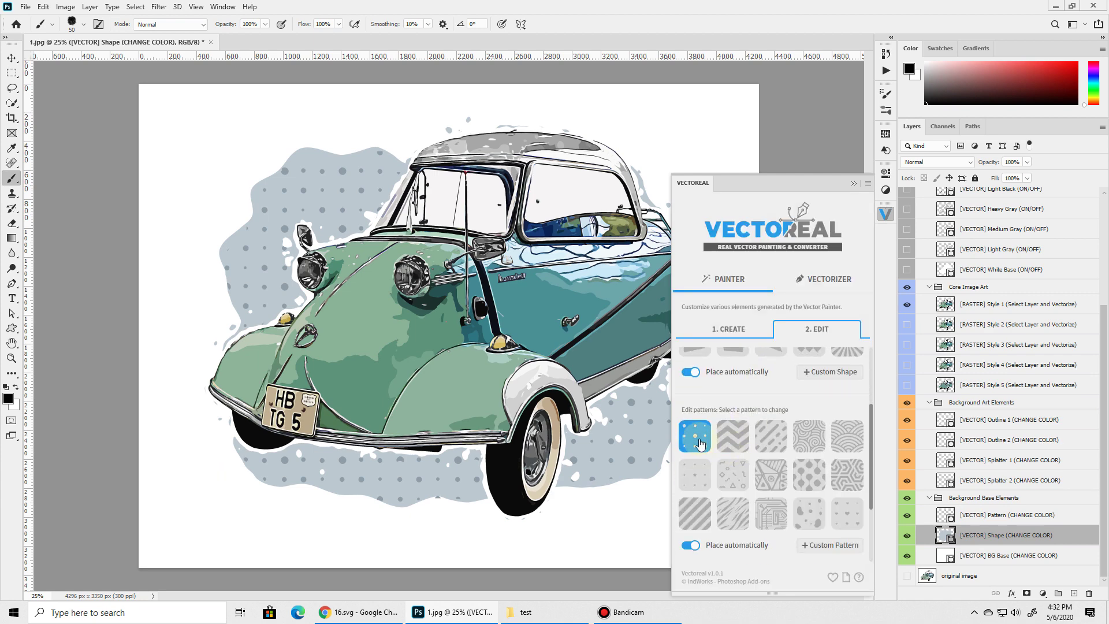
left_click(698, 439)
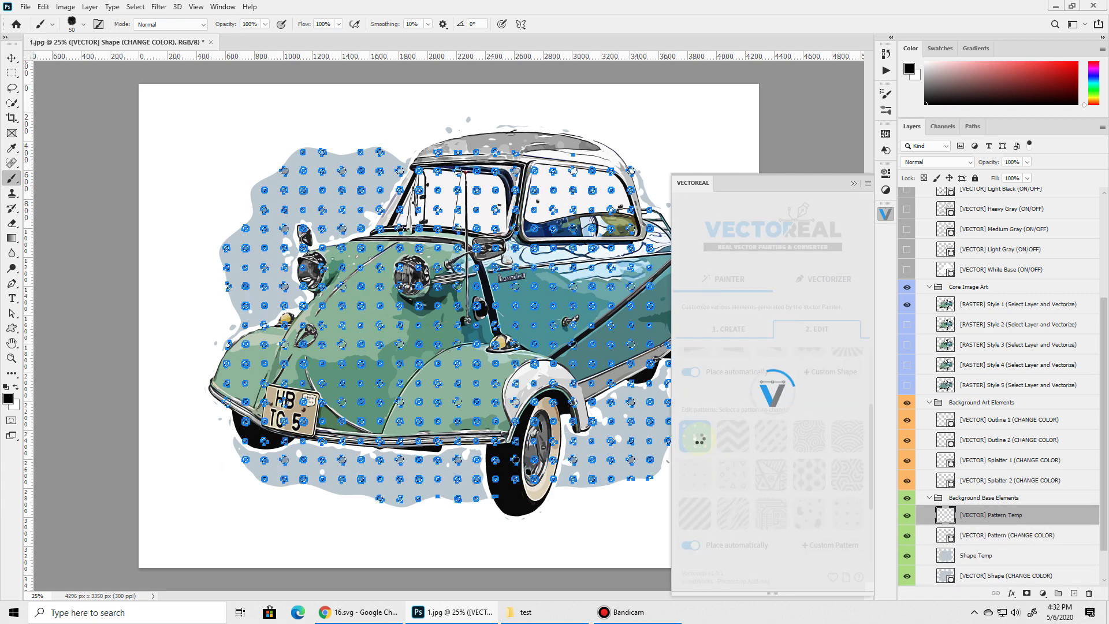
Step: Restore the first abstract shape, then collapse the Vectoreal panel to view the whole artwork and reopen it
scroll(788, 401, "up", 2)
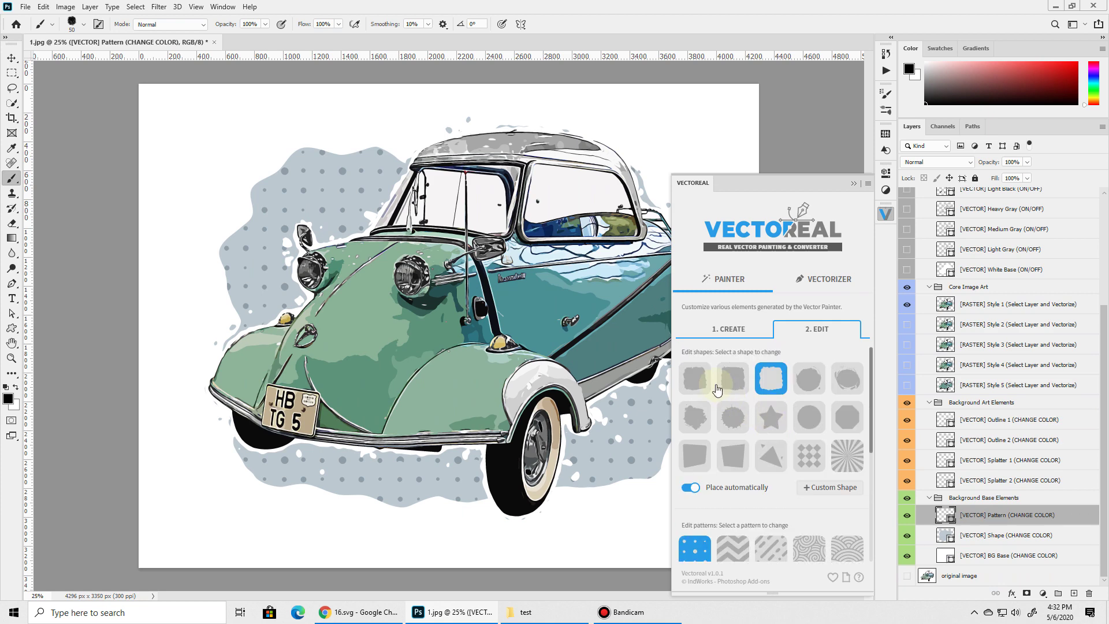
left_click(695, 388)
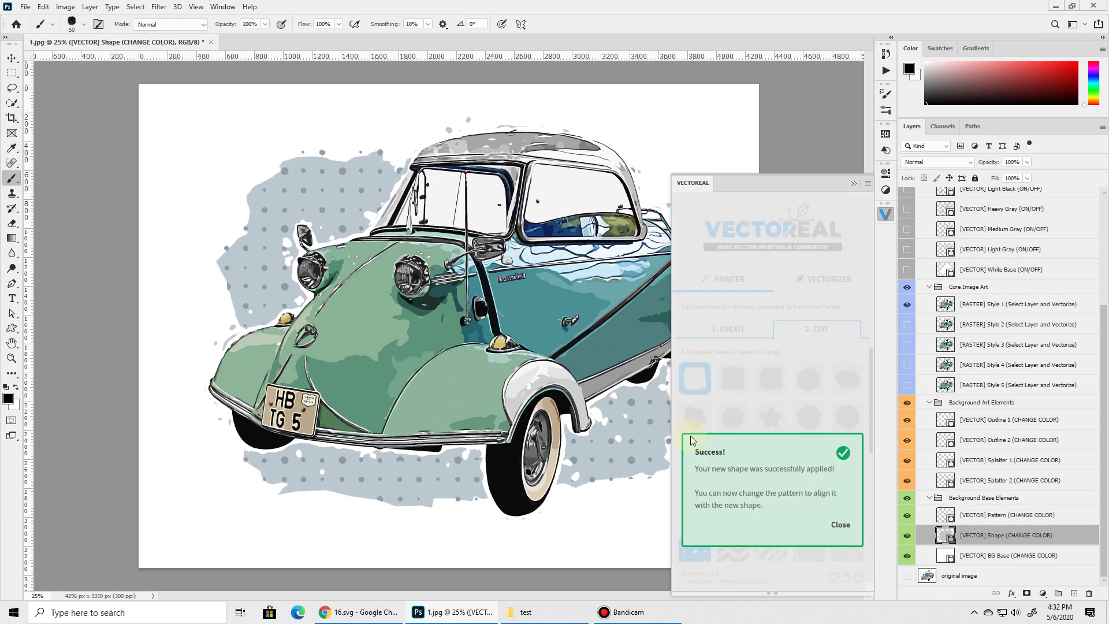
left_click(884, 210)
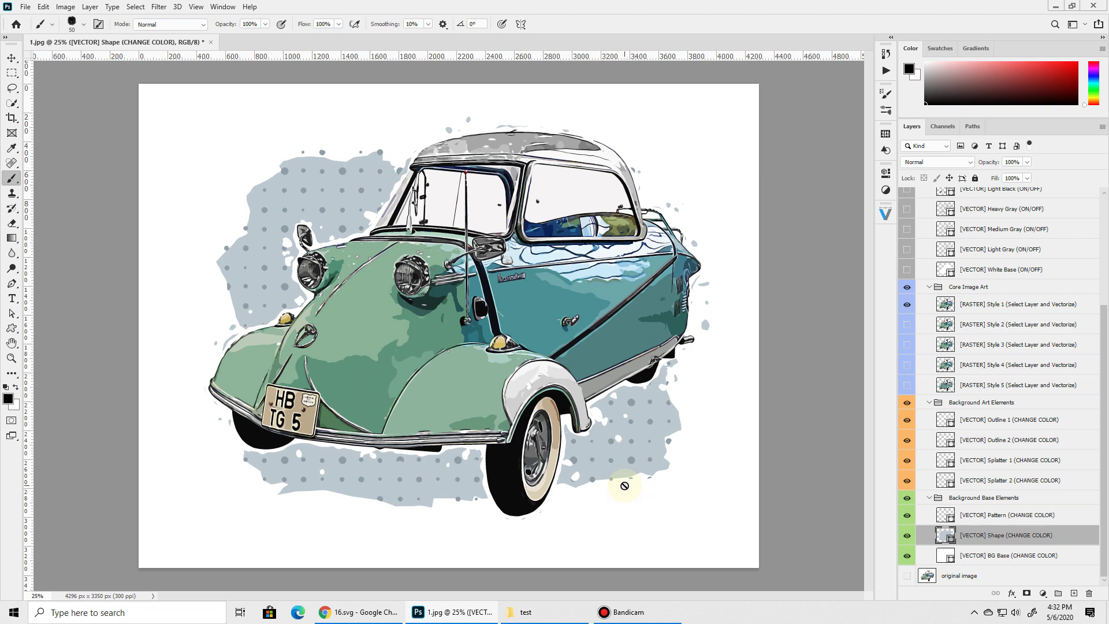
left_click(885, 213)
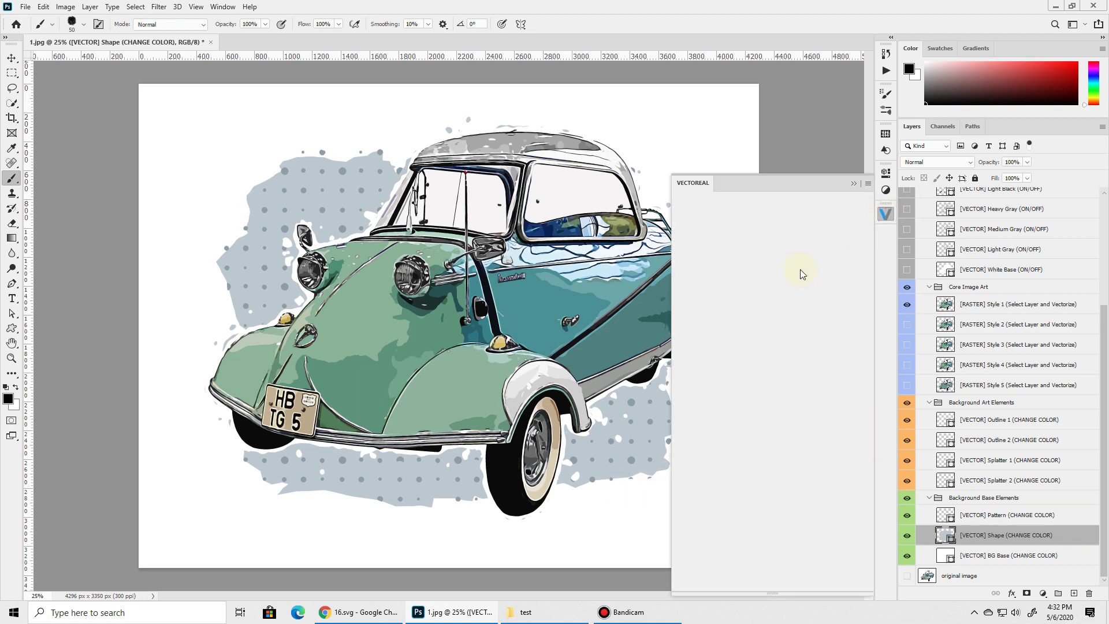
Step: Load logo card.png from the VECTOREAL folder as a custom background shape with automatic placement
left_click(817, 325)
scroll(825, 429, "down", 2)
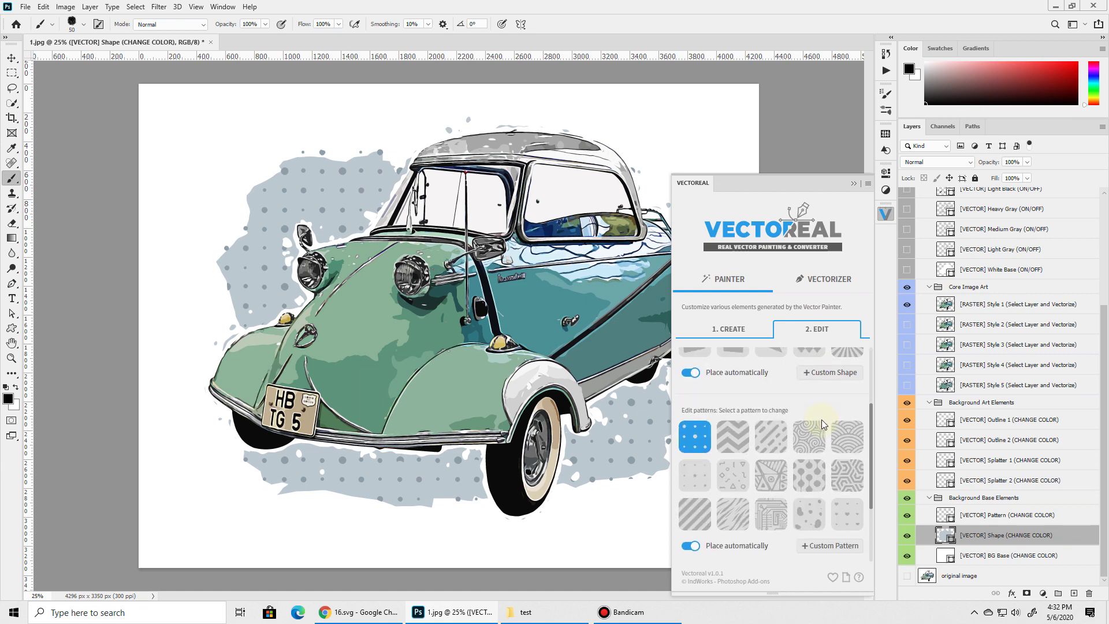
scroll(815, 428, "up", 1)
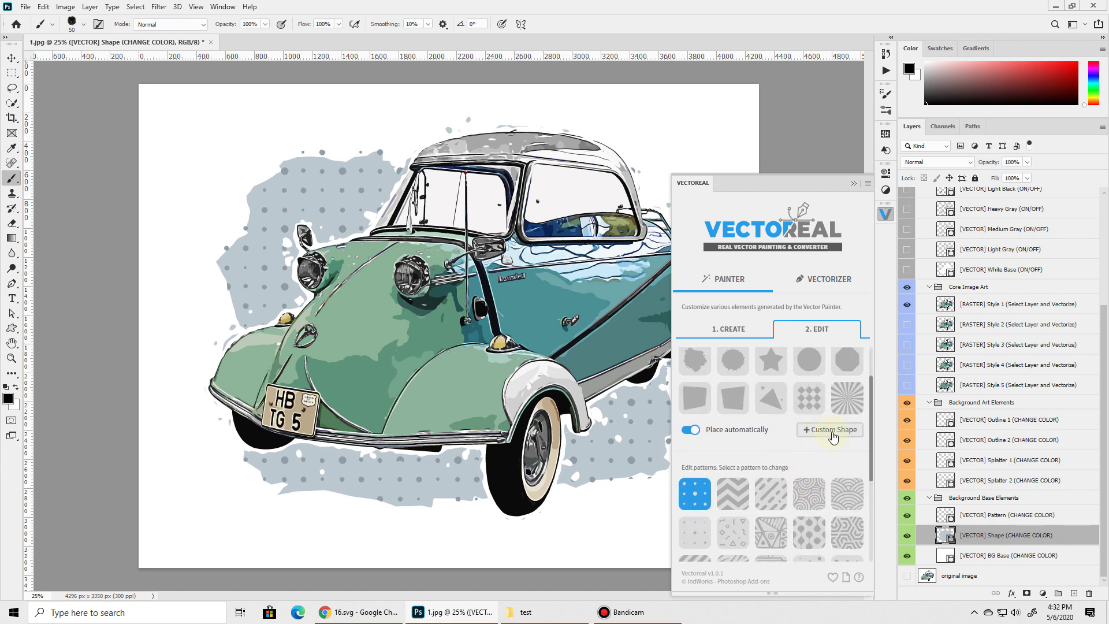
left_click(832, 430)
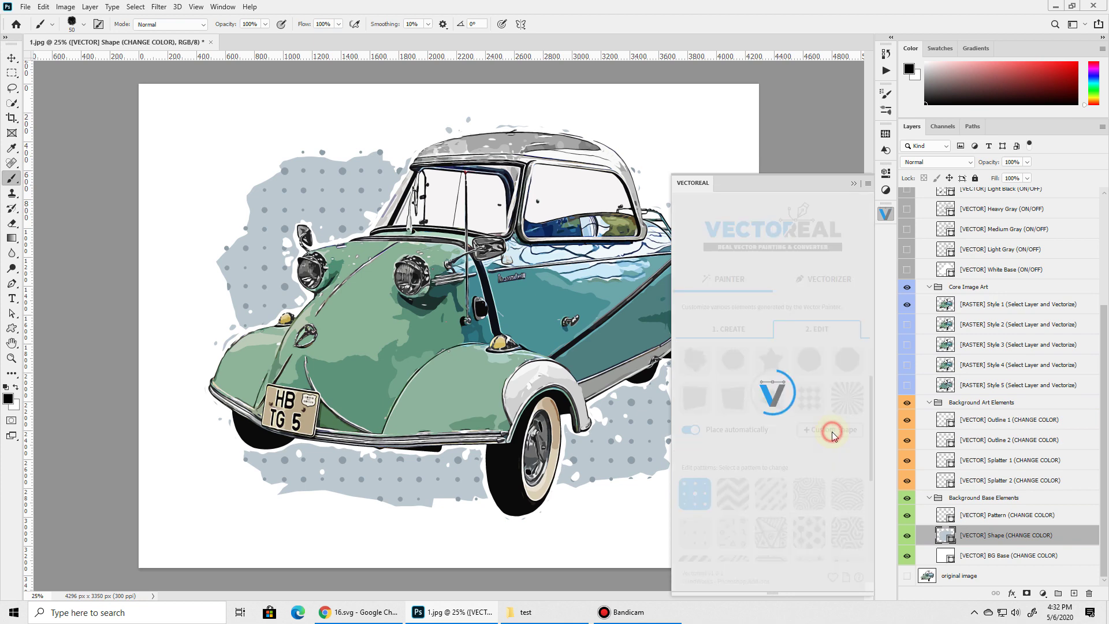
left_click(719, 221)
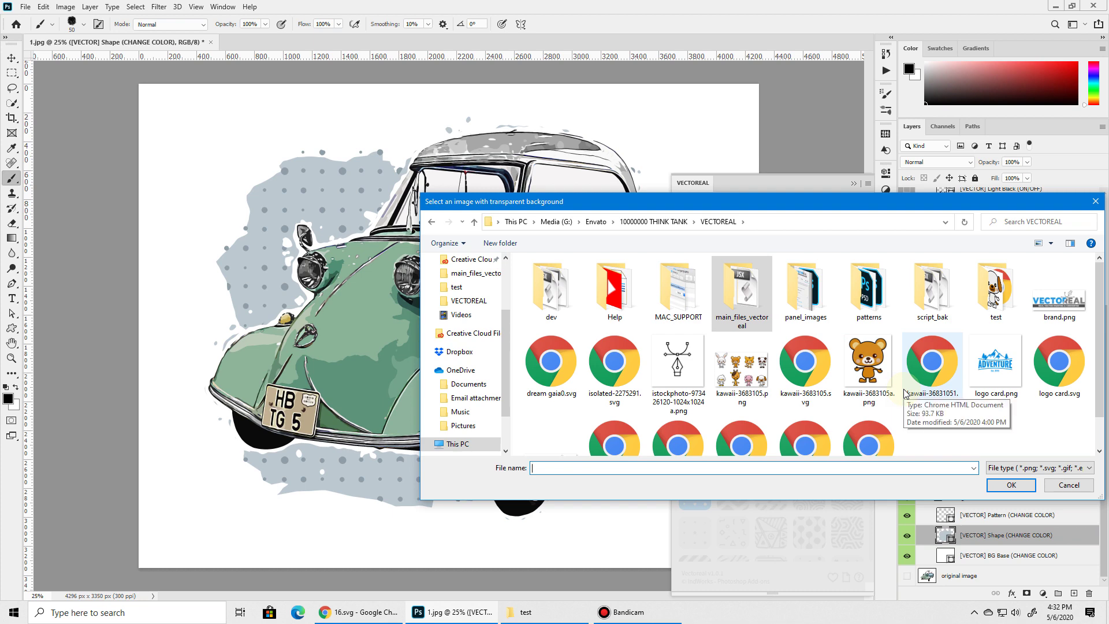
left_click_drag(928, 204, 760, 268)
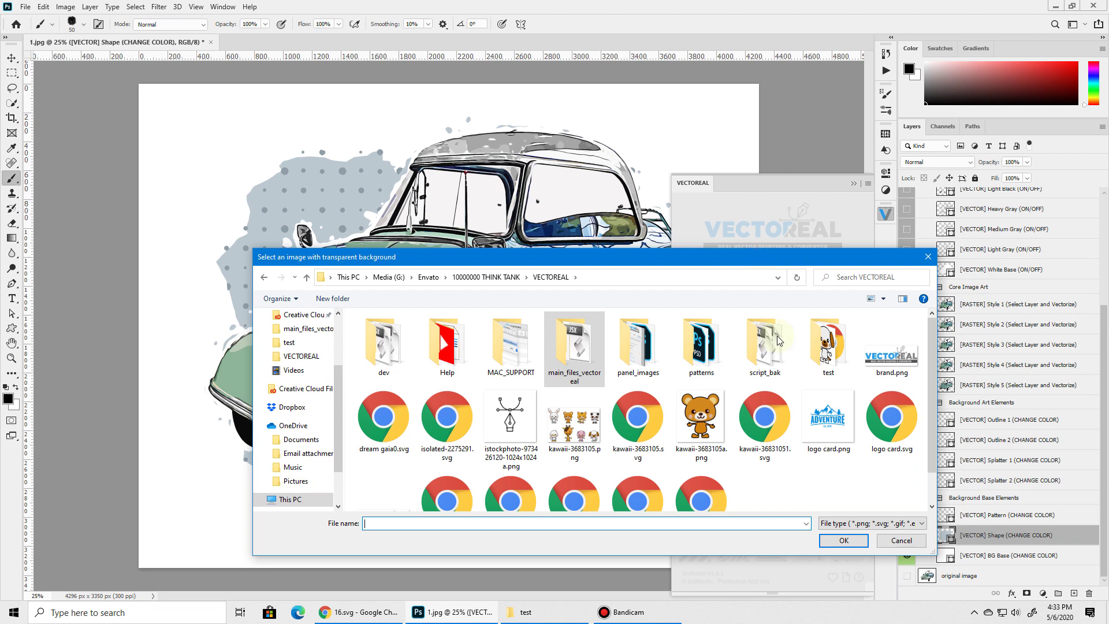
left_click(832, 425)
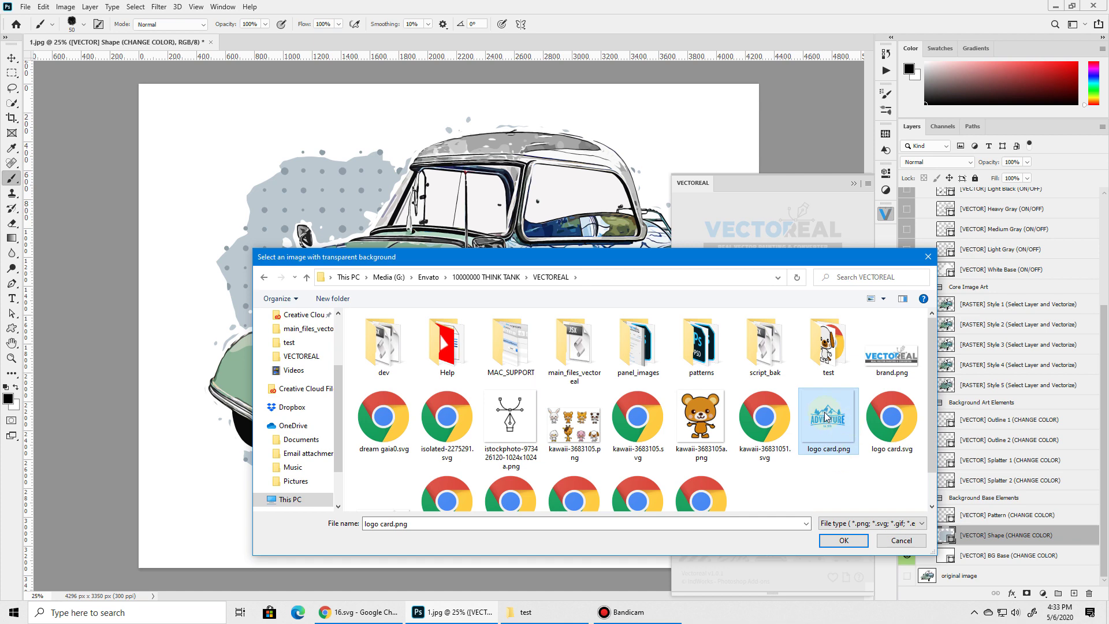
left_click(838, 541)
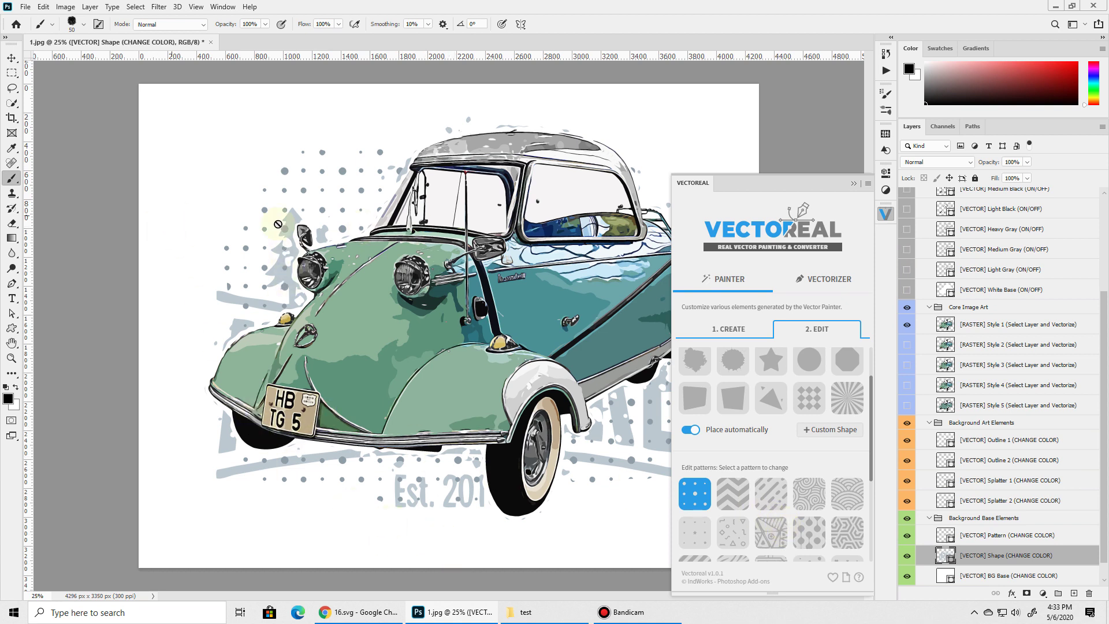
scroll(802, 446, "up", 1)
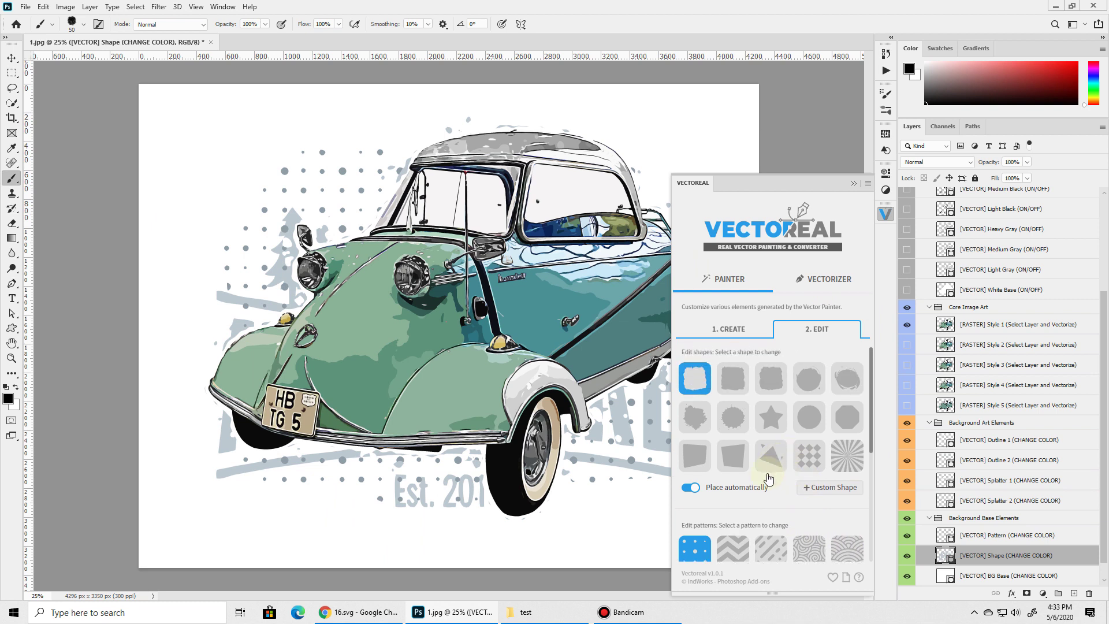
Step: Turn off automatic shape placement, load logo card.png as a custom background shape, and enlarge it manually before accepting it
left_click(690, 490)
left_click(824, 489)
double_click(828, 428)
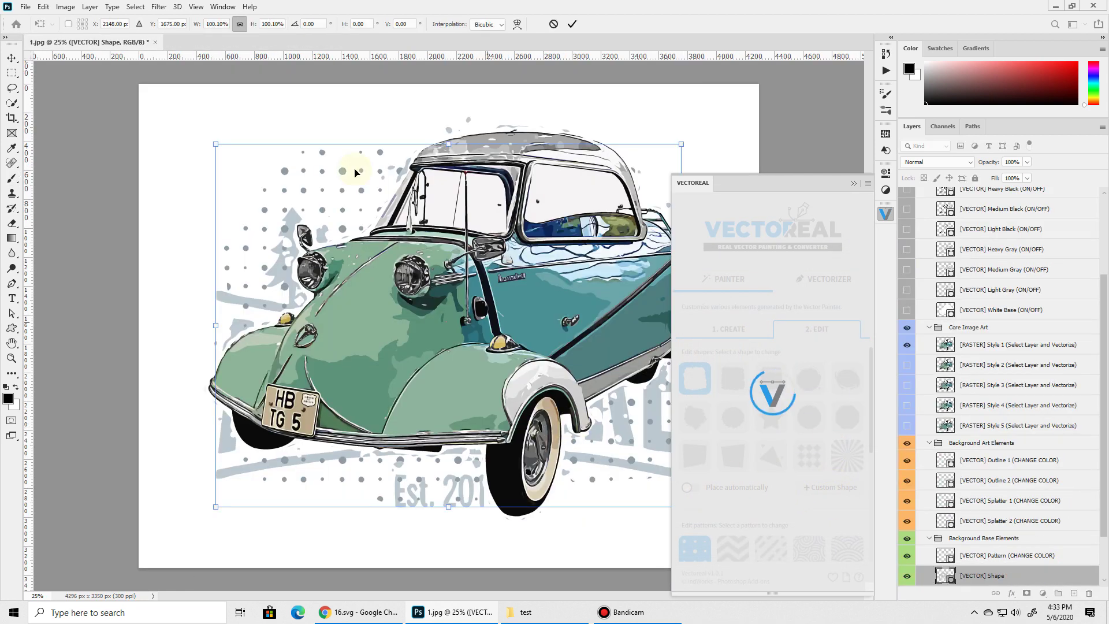
left_click_drag(211, 142, 162, 102)
left_click(572, 24)
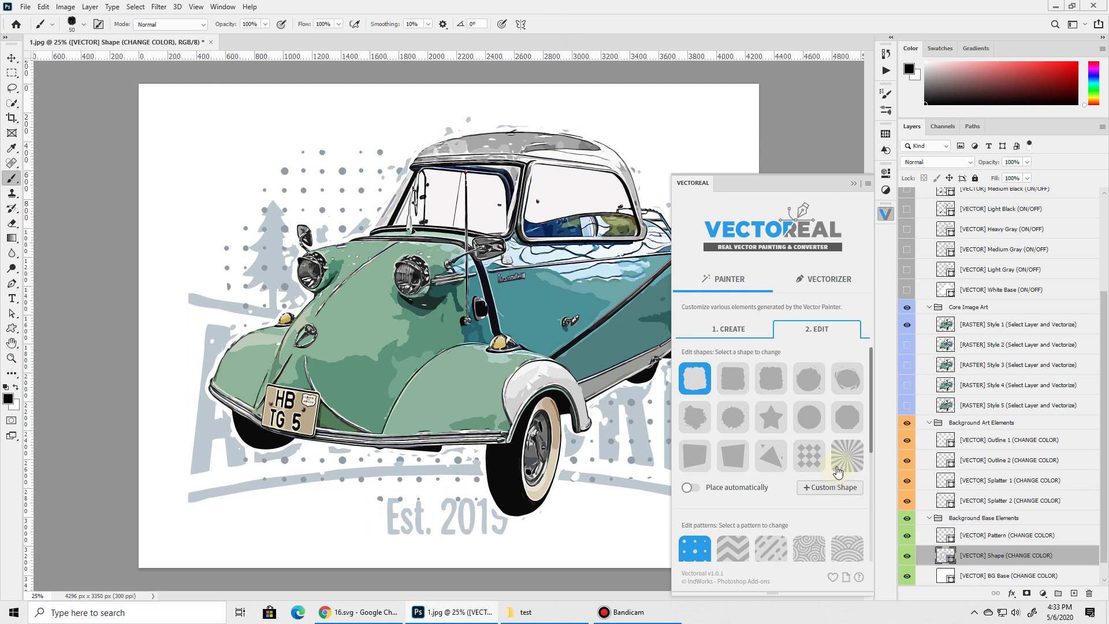
Step: Try resizing the custom logo on the Shape layer with Free Transform, then cancel the transform
scroll(1067, 505, "down", 1)
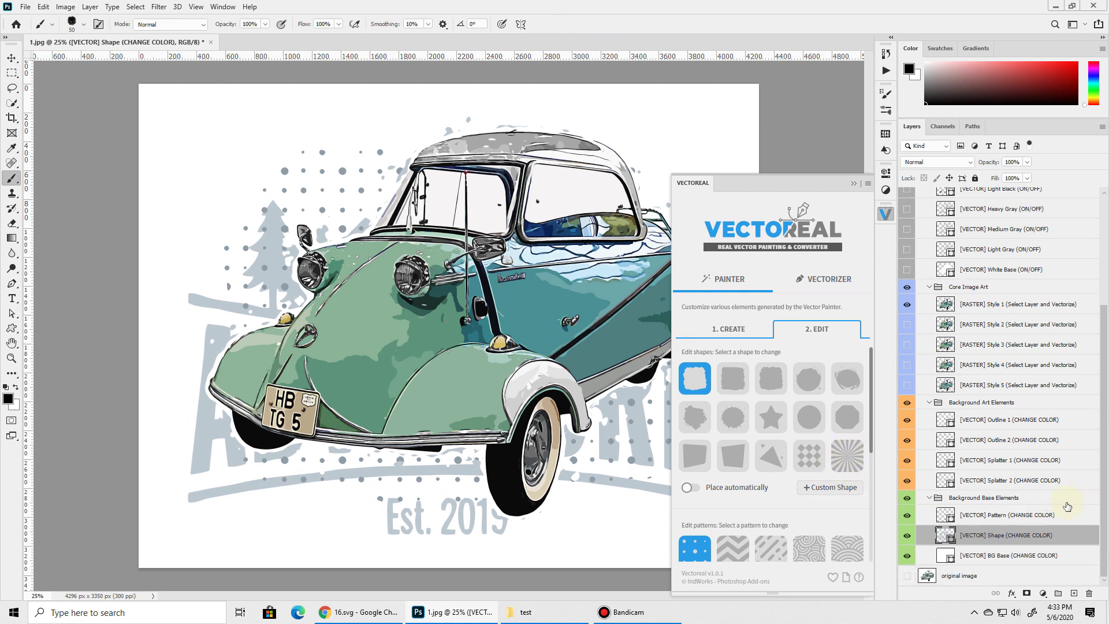
left_click(1067, 535)
left_click(10, 74)
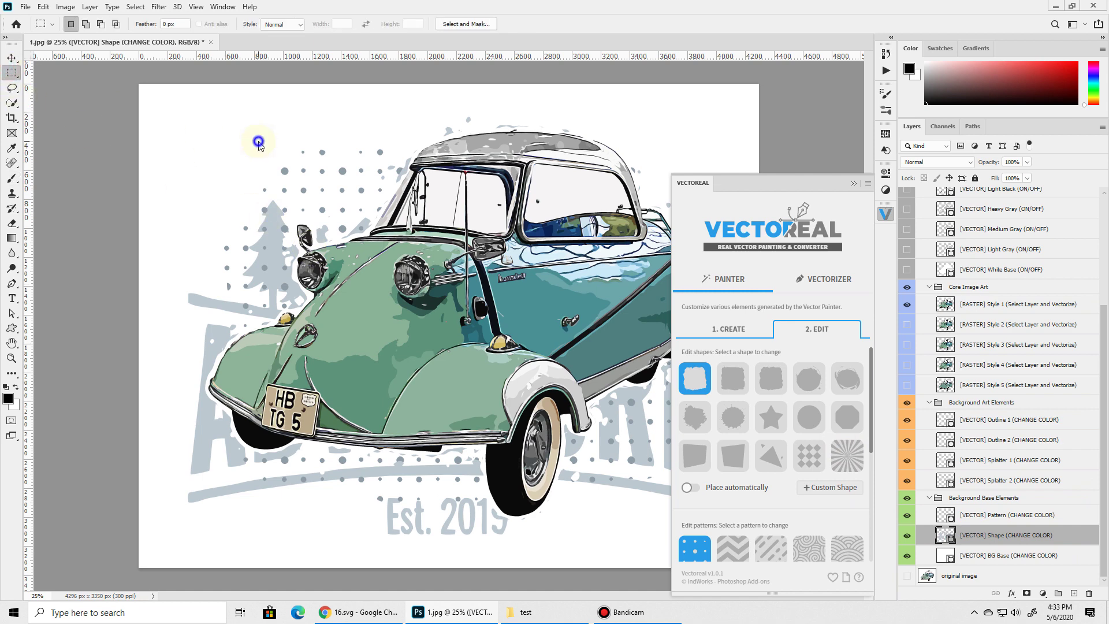
right_click(258, 142)
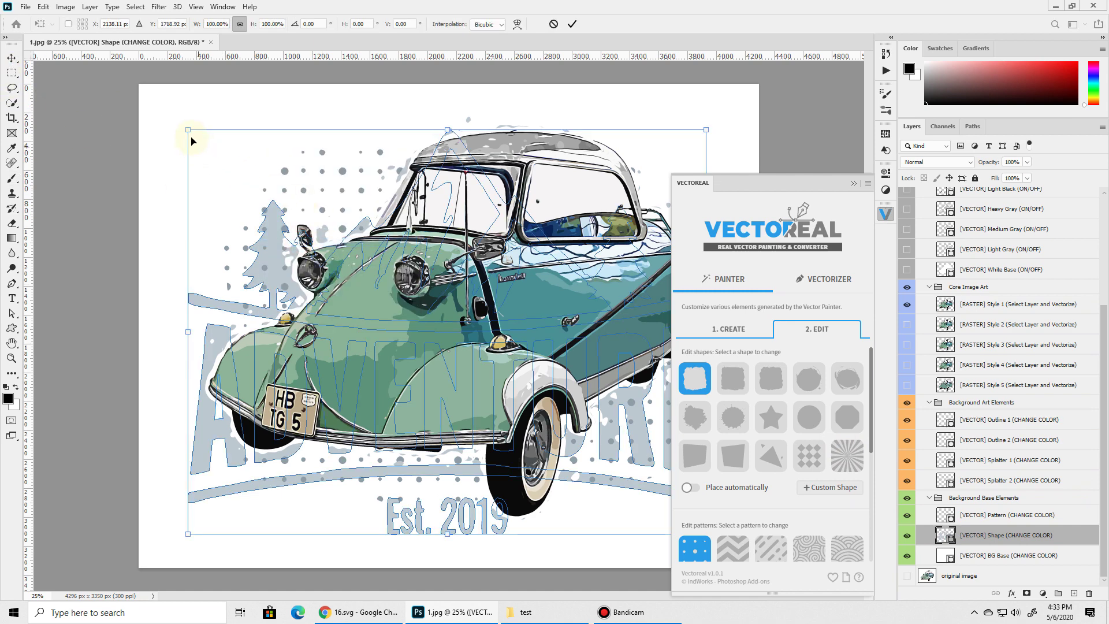
left_click_drag(189, 130, 179, 98)
left_click(553, 23)
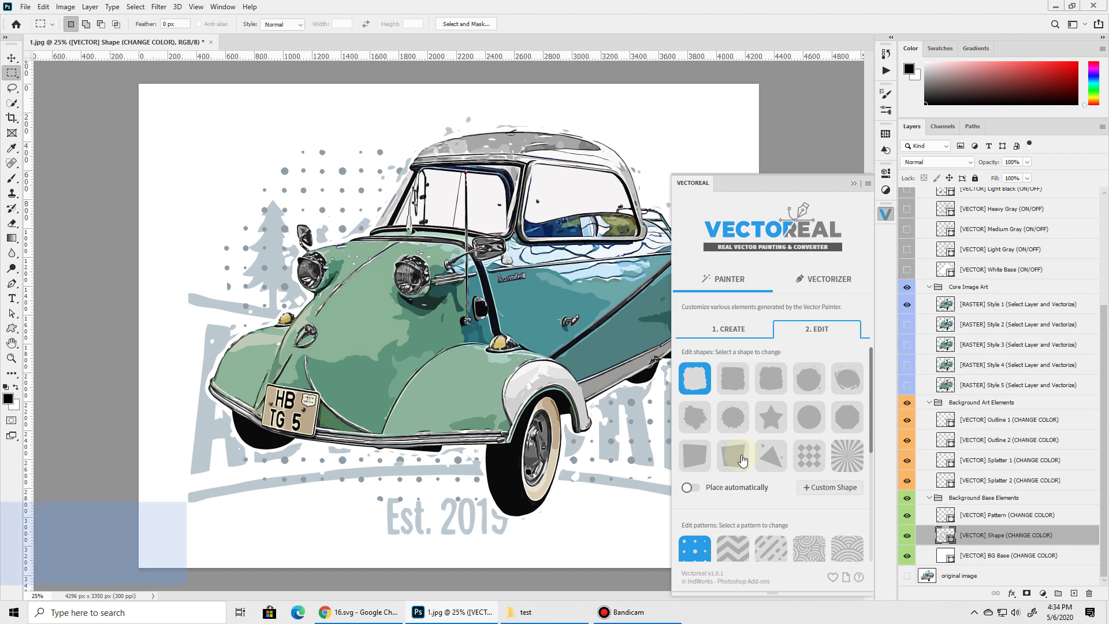
Step: Apply the second abstract shape to the background, manually scaling it to about 101% before accepting it
left_click(735, 380)
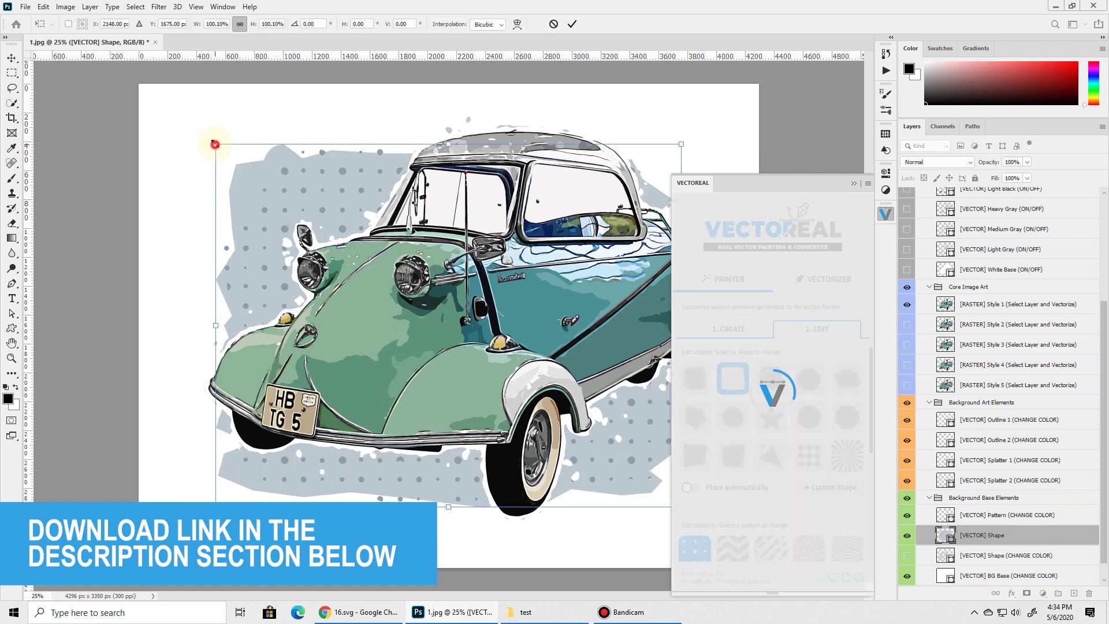
mouse_move(213, 144)
left_mouse_down()
mouse_move(188, 118)
mouse_move(210, 139)
left_mouse_up()
left_click(571, 24)
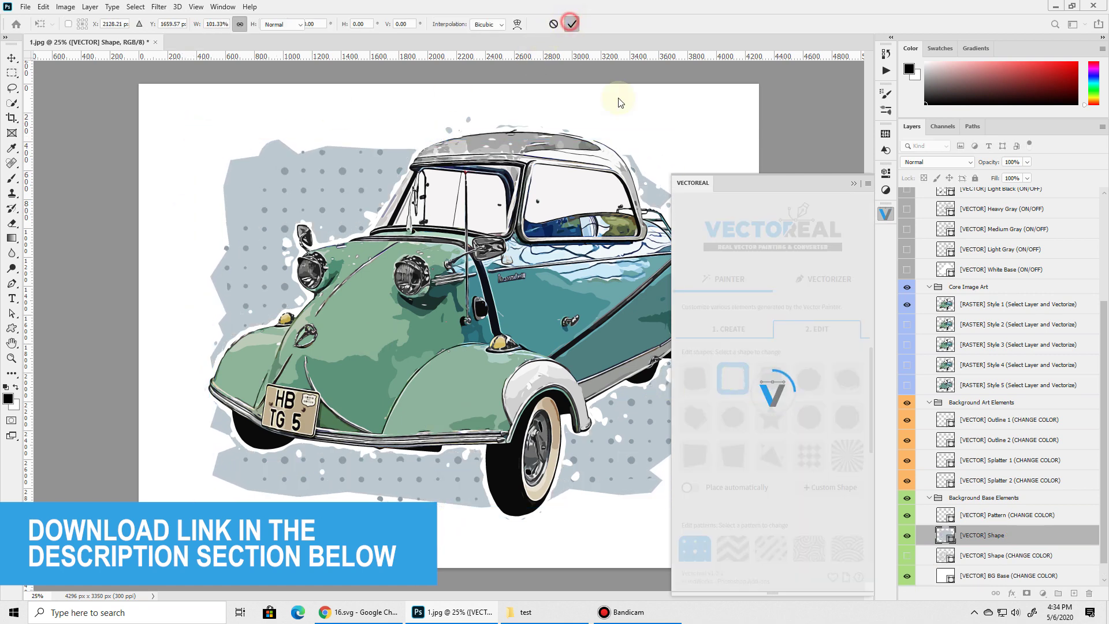
left_click(841, 523)
Step: Turn off automatic pattern placement and apply the zigzag pattern to the background, resizing it manually before accepting it
scroll(812, 419, "down", 2)
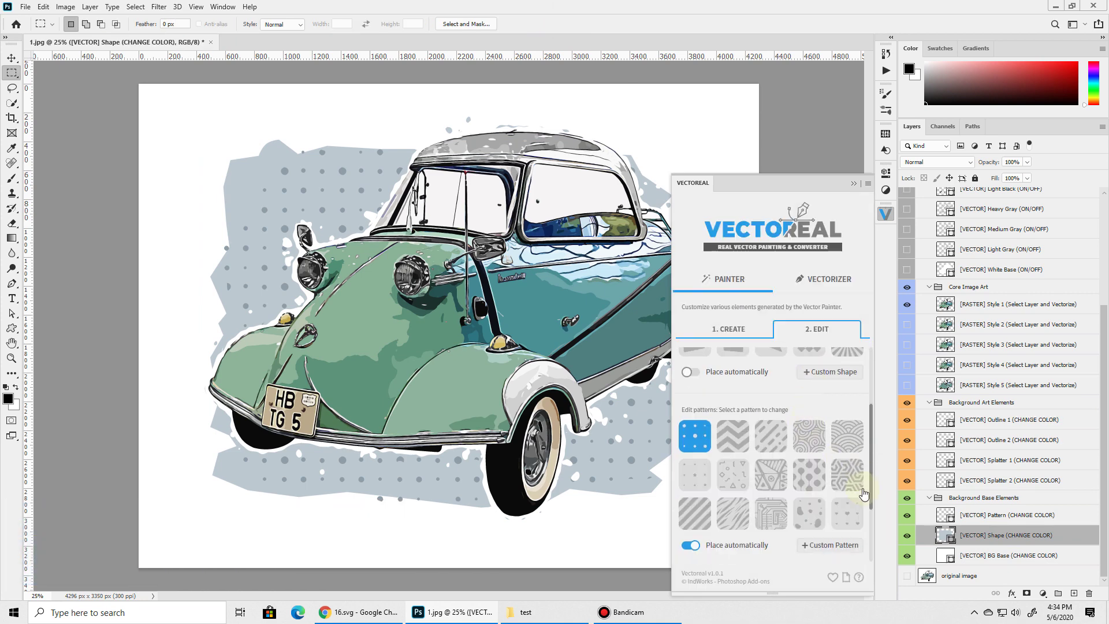
scroll(810, 455, "down", 1)
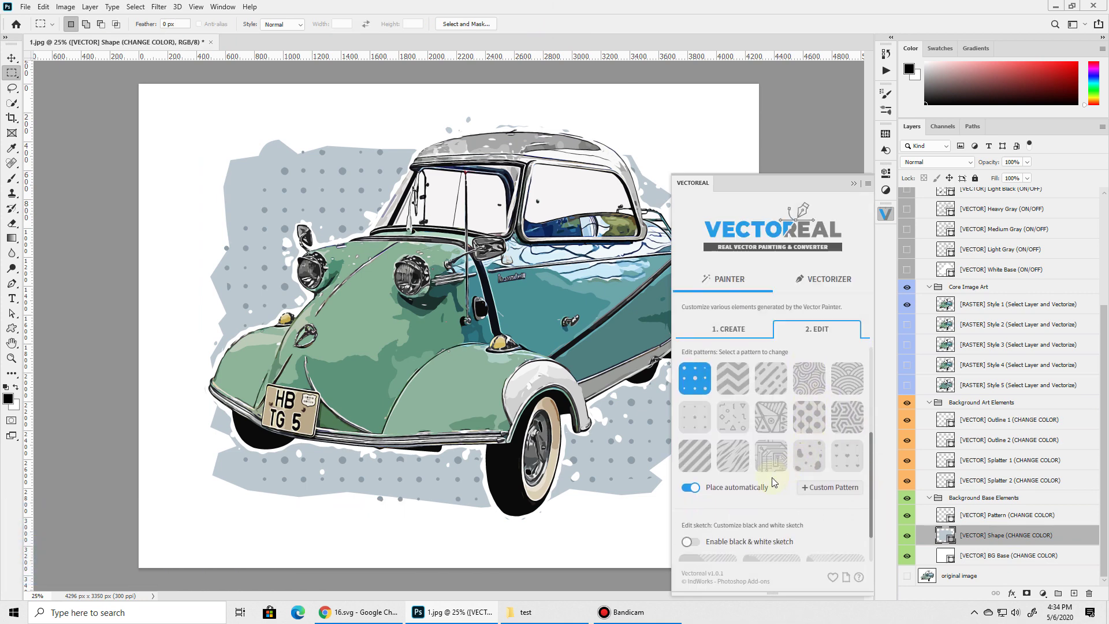
left_click(696, 489)
left_click(728, 373)
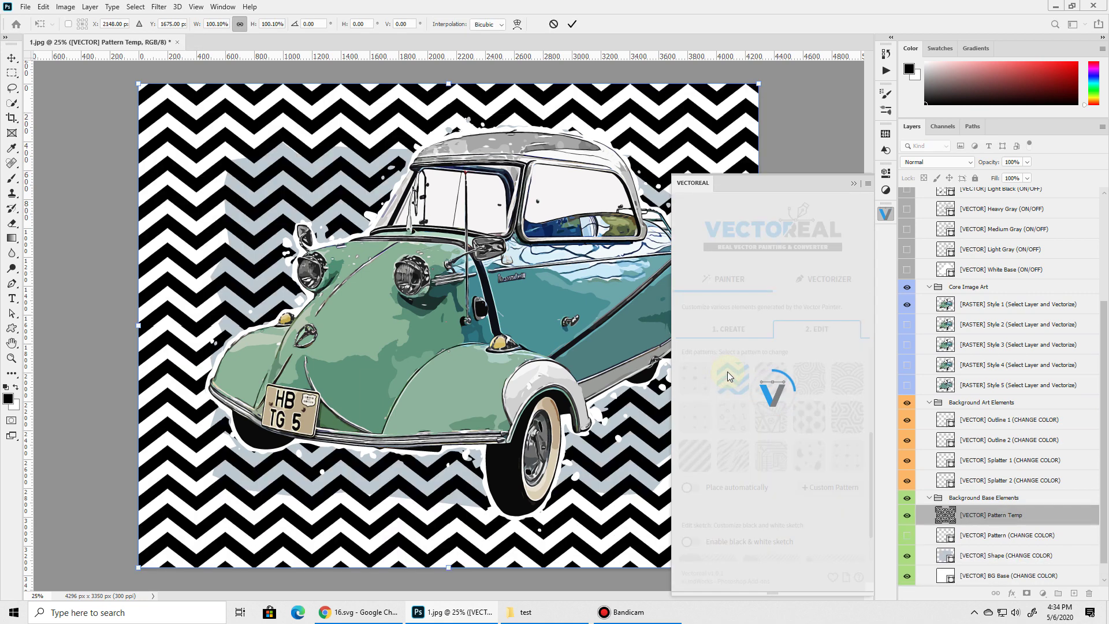
left_click_drag(136, 84, 137, 107)
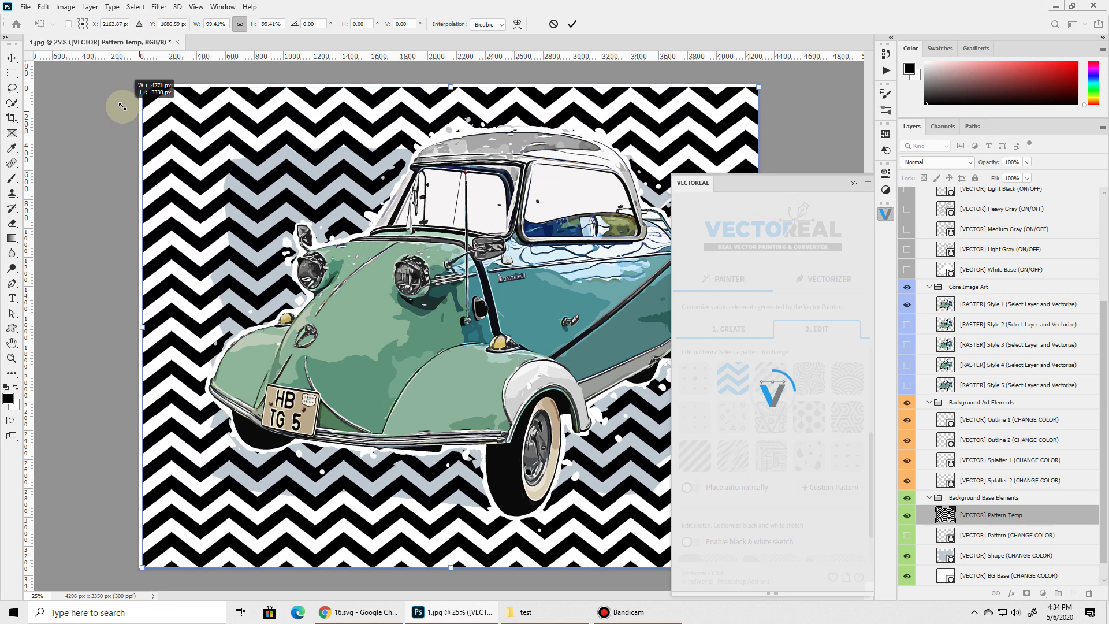
left_click(571, 23)
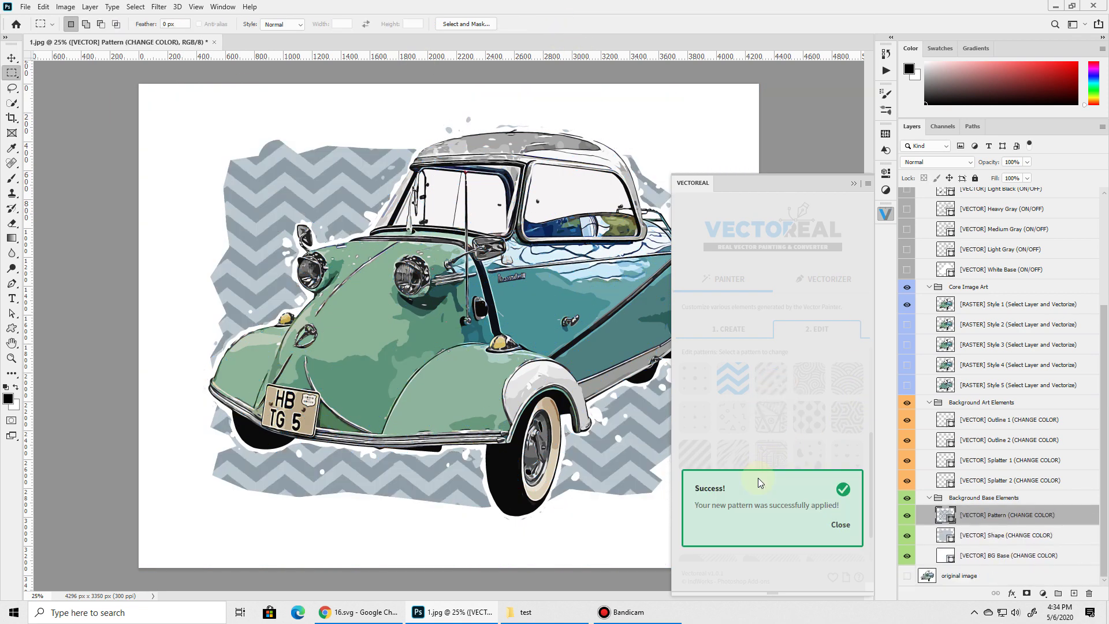
left_click(769, 430)
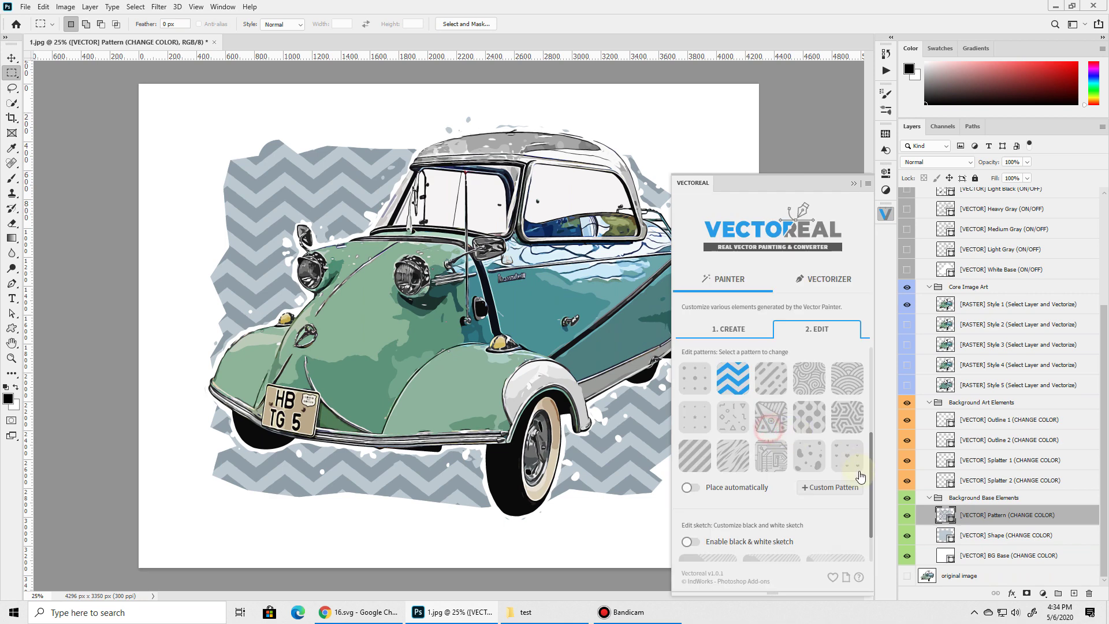
left_click(826, 488)
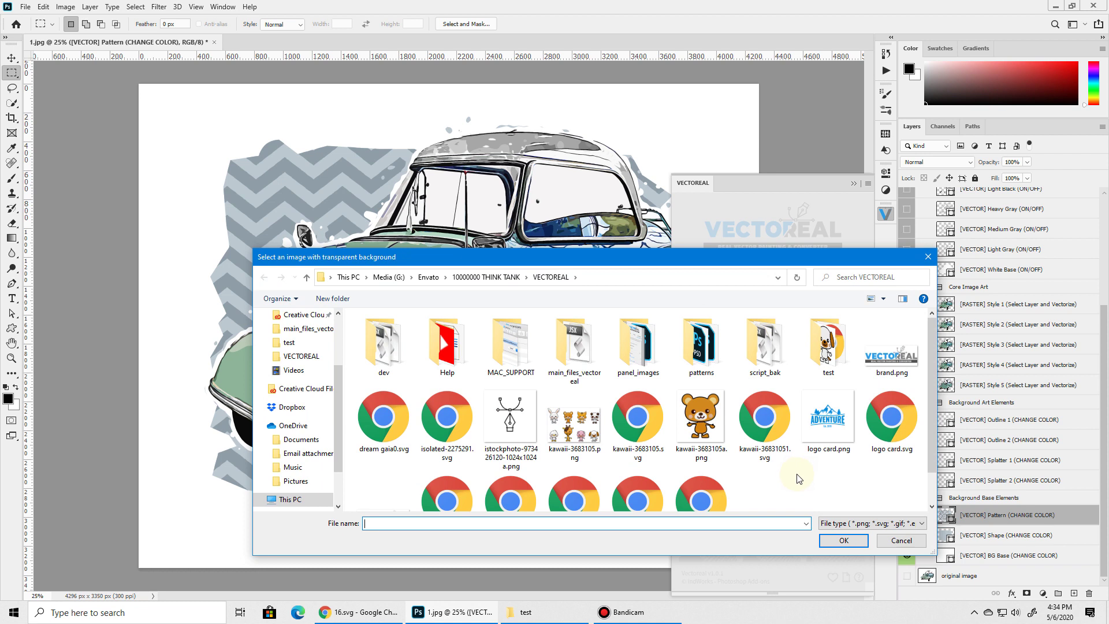
left_click(533, 451)
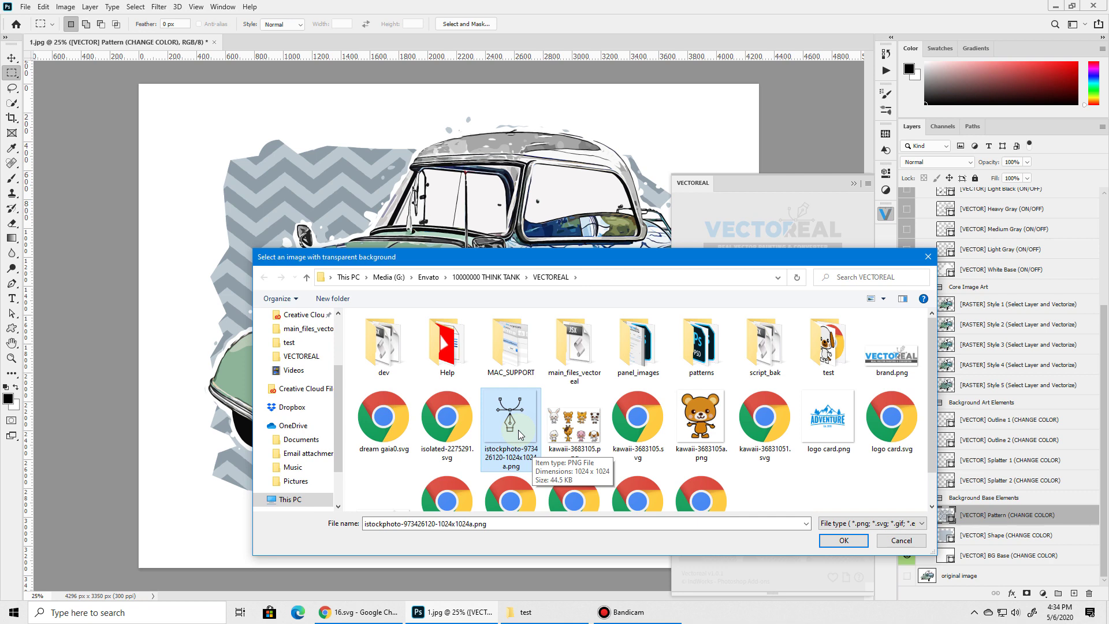
left_click(830, 541)
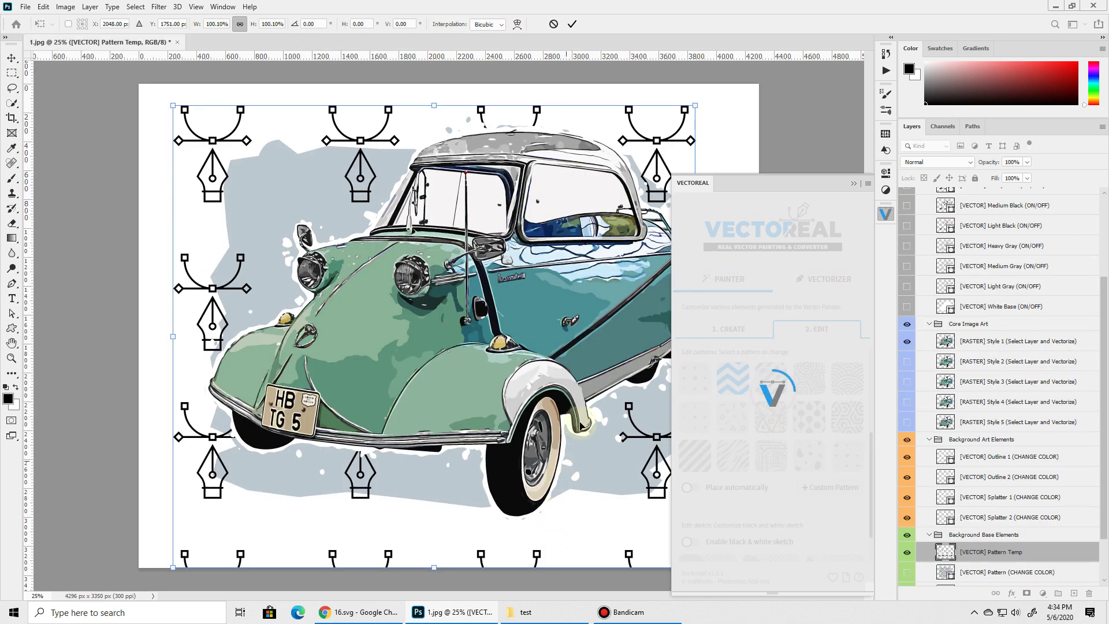
left_click(572, 24)
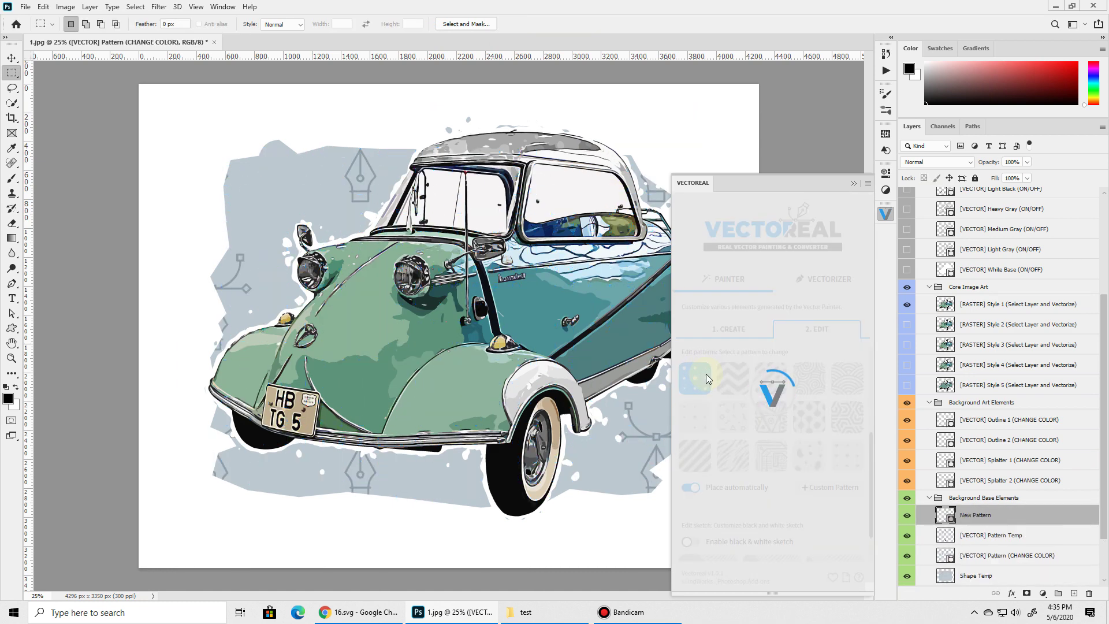
Step: Enable the black and white sketch effect for the car and review its layers in the Black n White Art Elements group
scroll(814, 427, "down", 1)
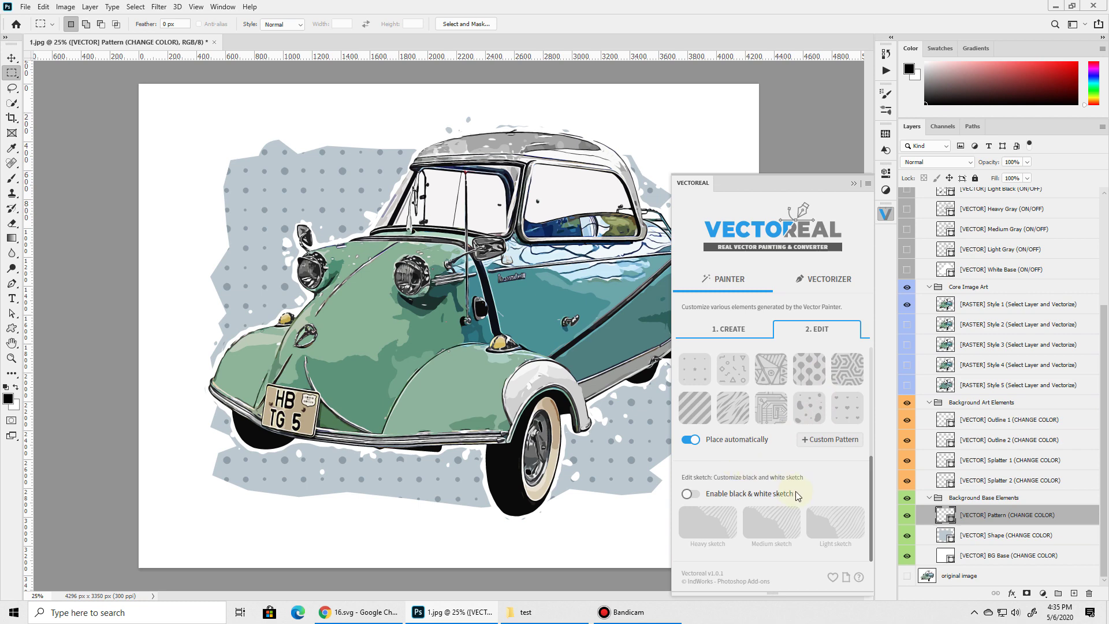
left_click(710, 493)
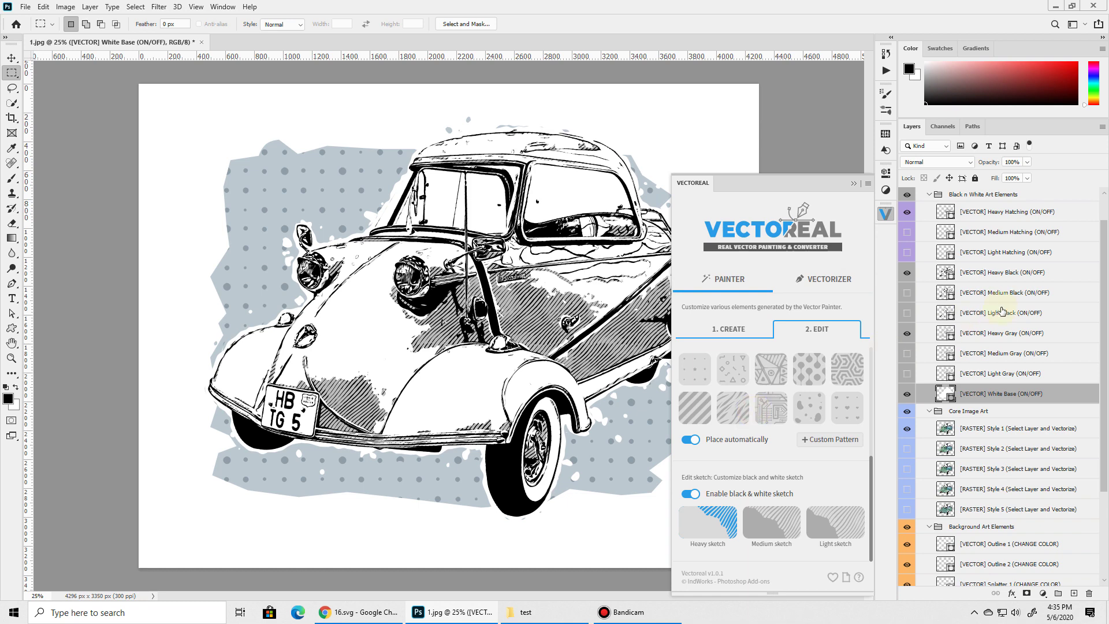
scroll(928, 256, "up", 1)
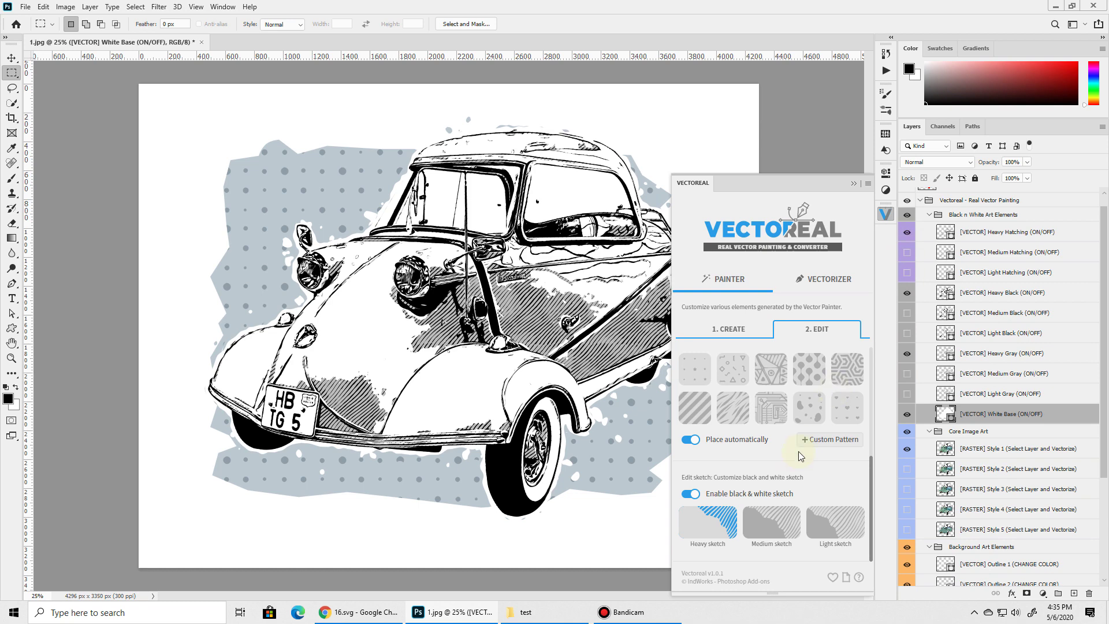
Step: Try the Medium and Light sketch styles on the car, then return to the Heavy sketch
left_click(768, 532)
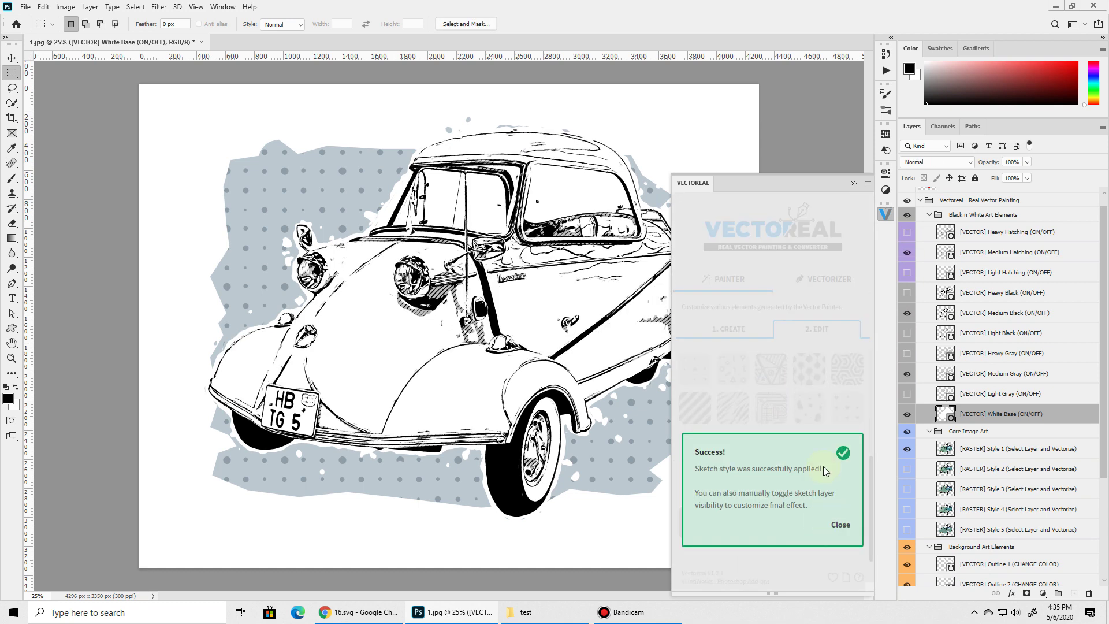
left_click(840, 536)
left_click(843, 523)
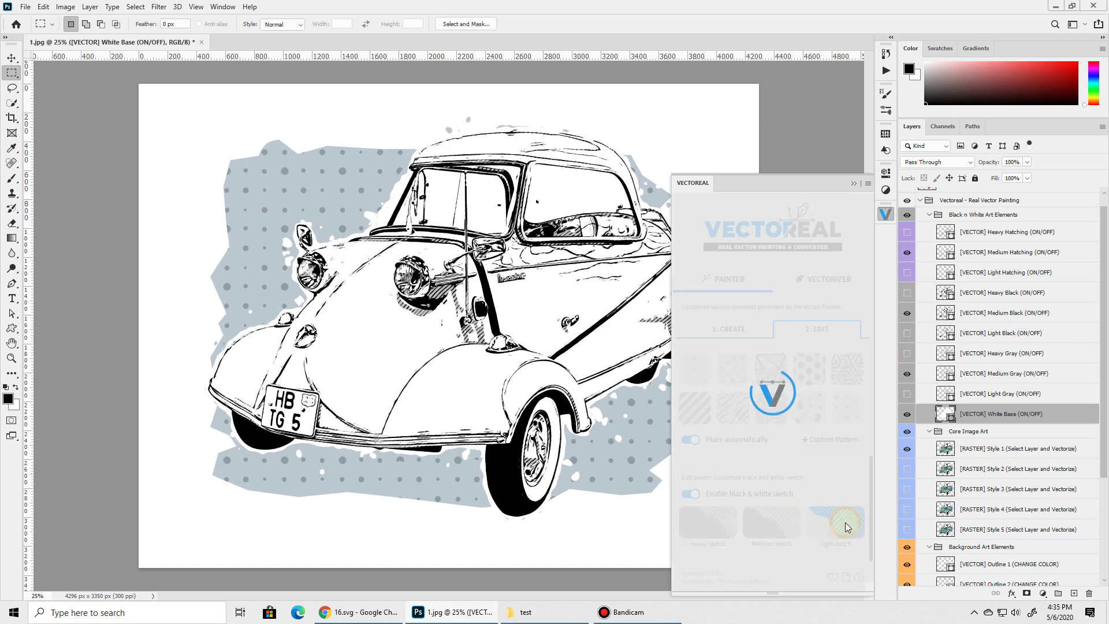
left_click(841, 524)
left_click(698, 535)
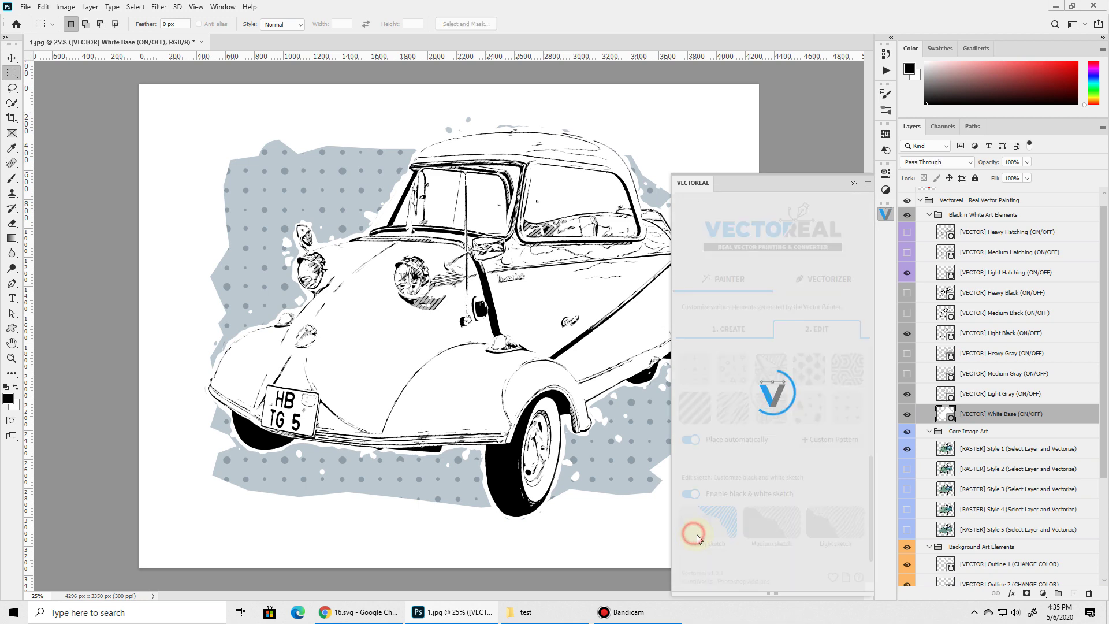
left_click(792, 401)
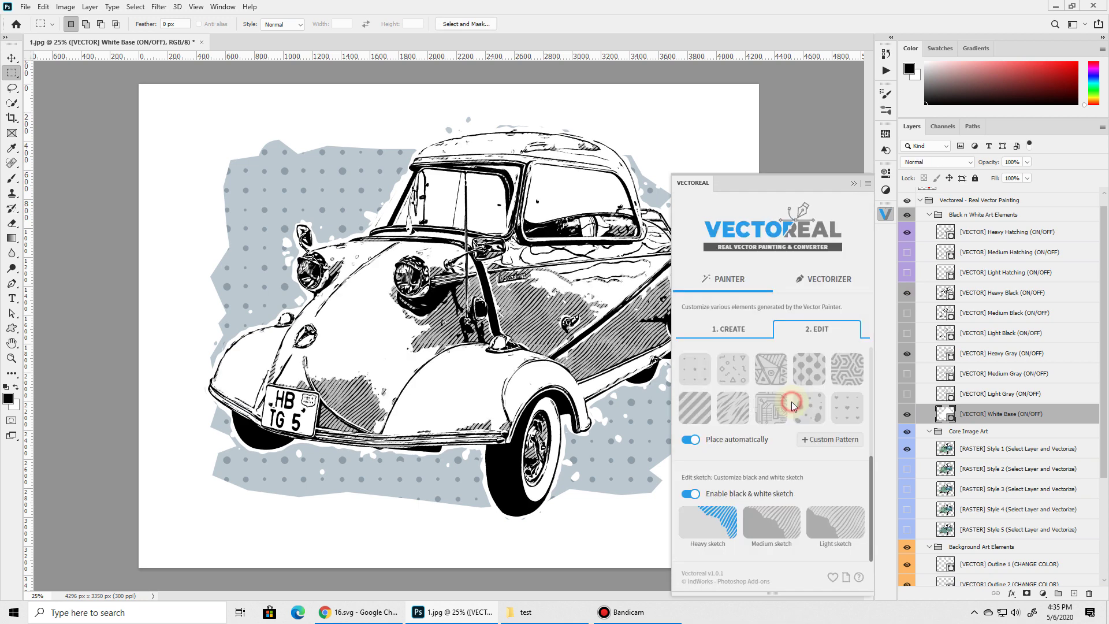
Step: Hide the White Base and Heavy Gray sketch layers and toggle Heavy Black, then disable the black and white sketch
left_click(907, 414)
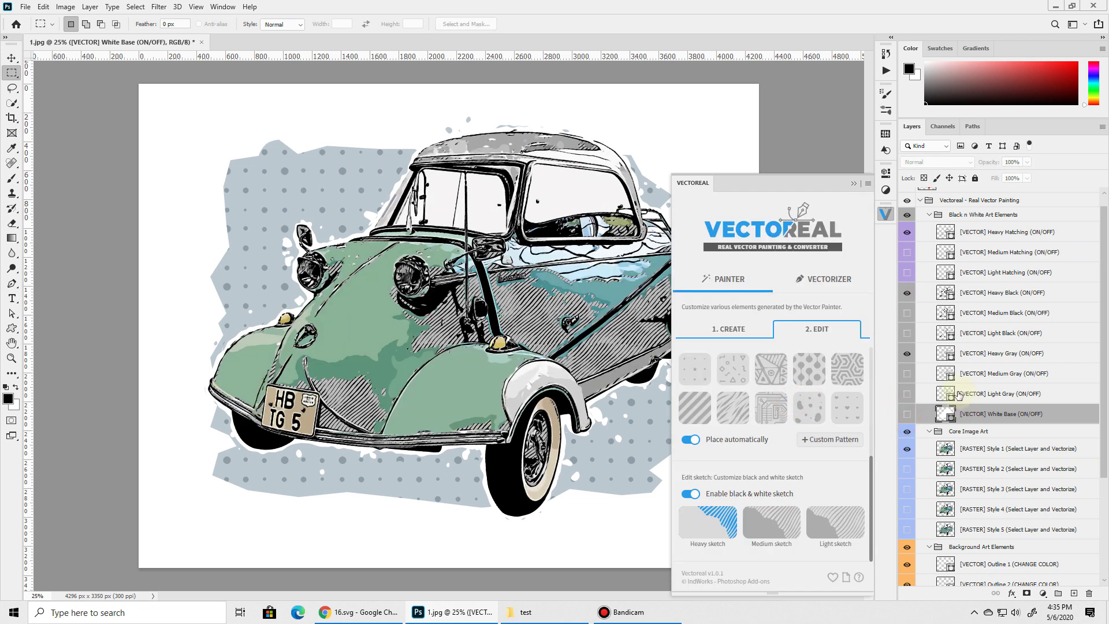
left_click(908, 354)
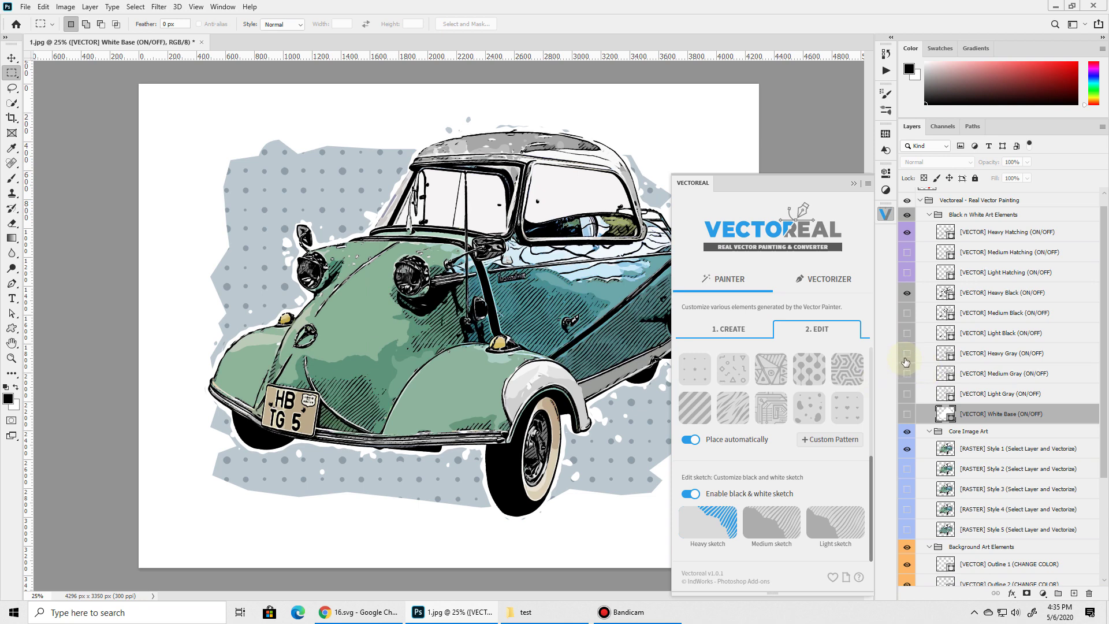
left_click(907, 293)
left_click(906, 294)
left_click(693, 495)
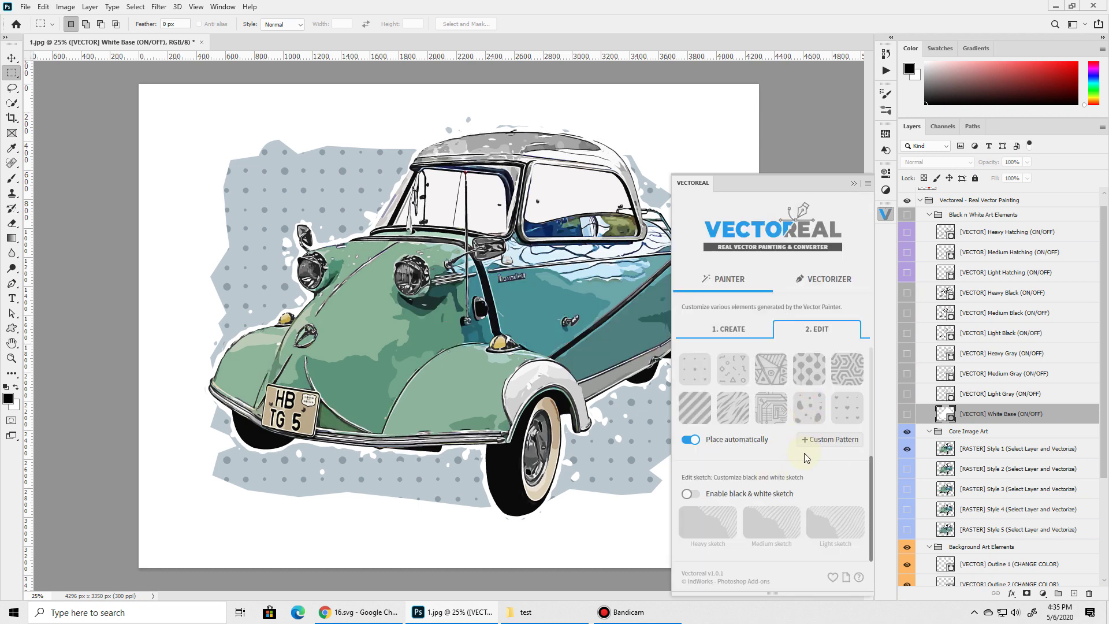
Step: Switch the plugin from the Painter editing options to the Vectorizer tool, comparing the two sections
scroll(808, 472, "up", 4)
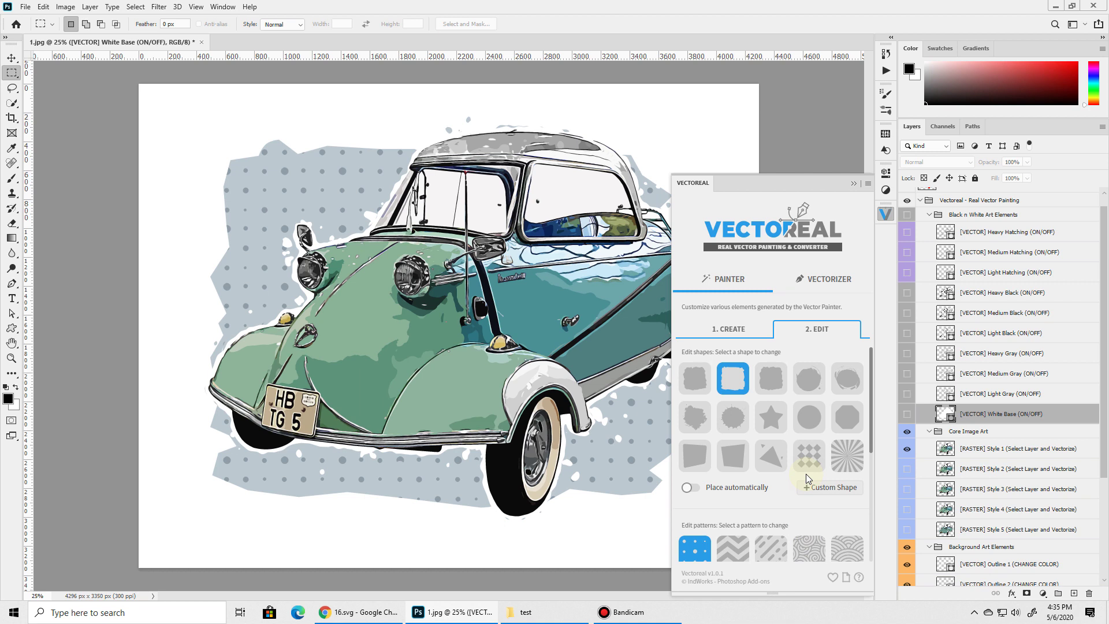
left_click(824, 279)
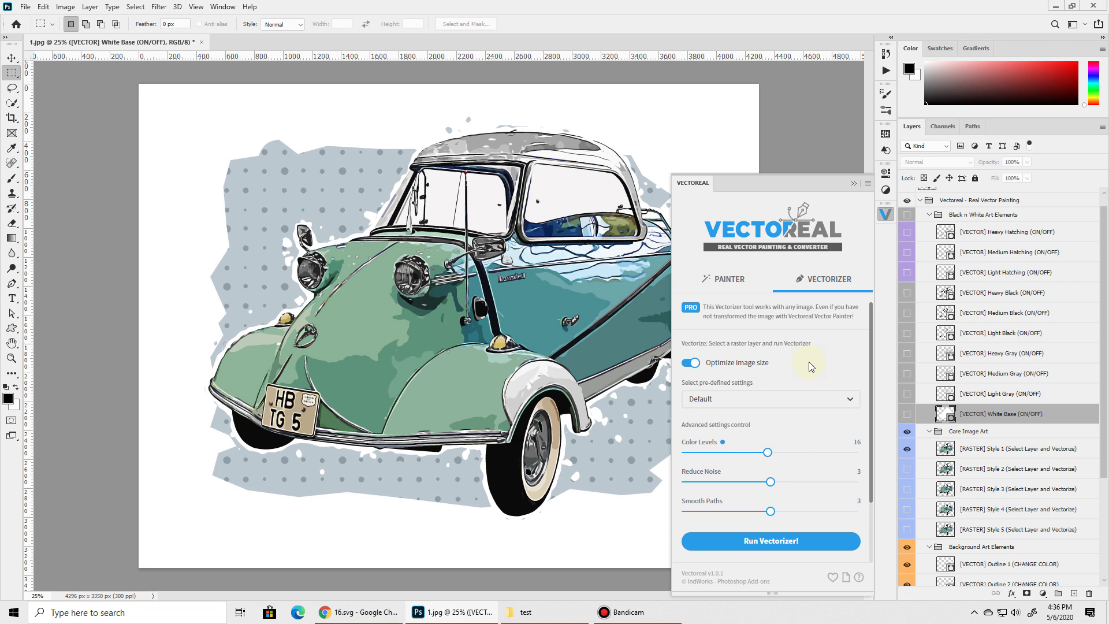
left_click(727, 283)
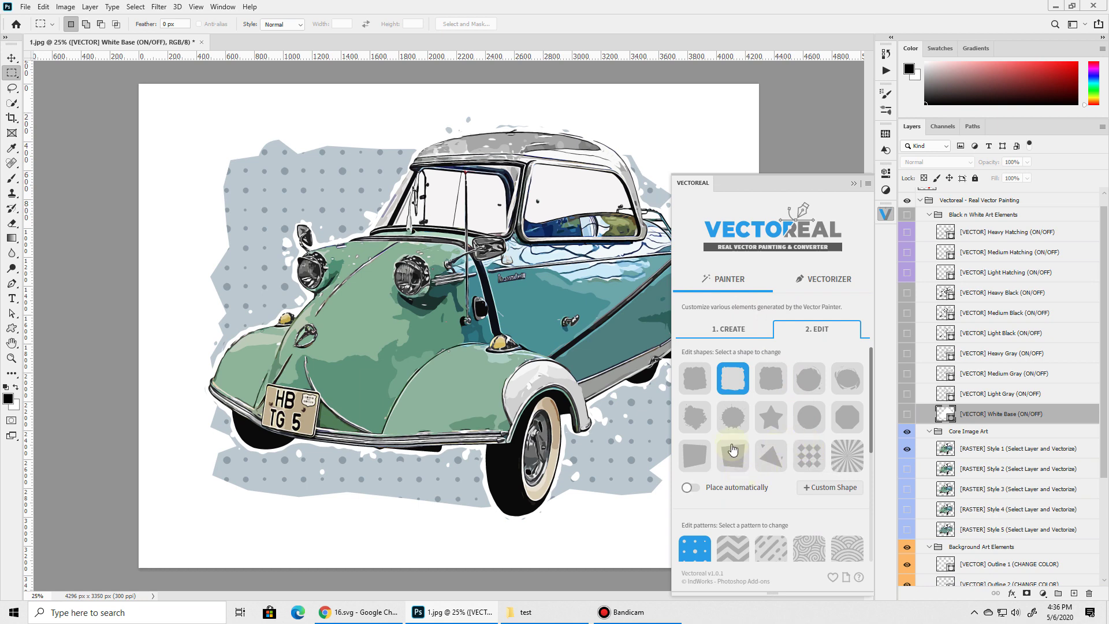
left_click(813, 281)
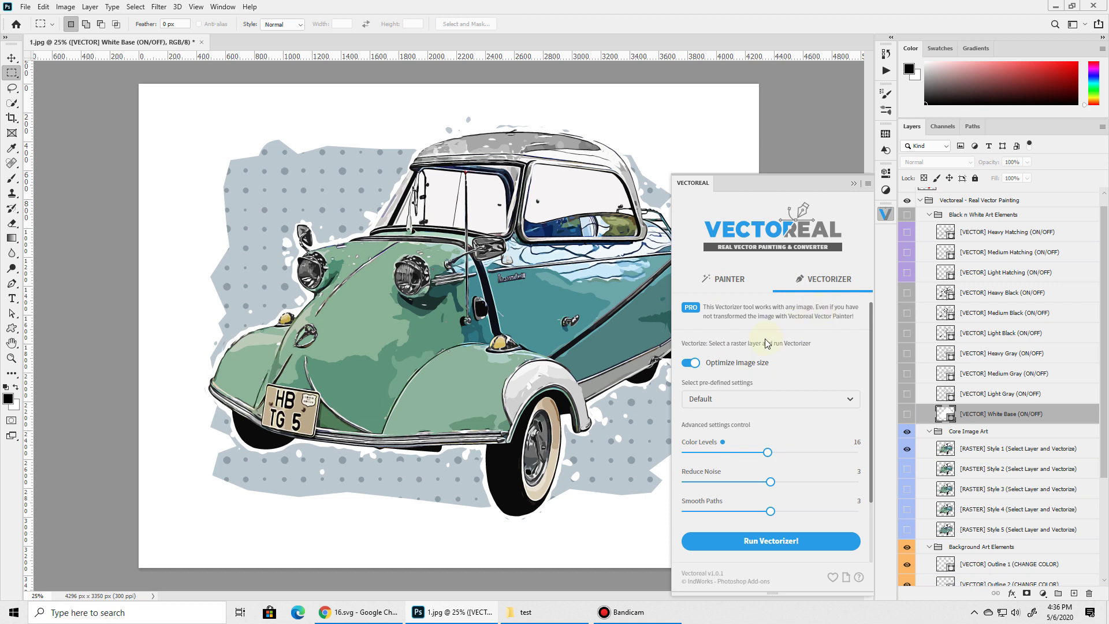
Step: Try to run the Vectorizer with default settings on the White Base vector layer instead of a raster layer
left_click(986, 453)
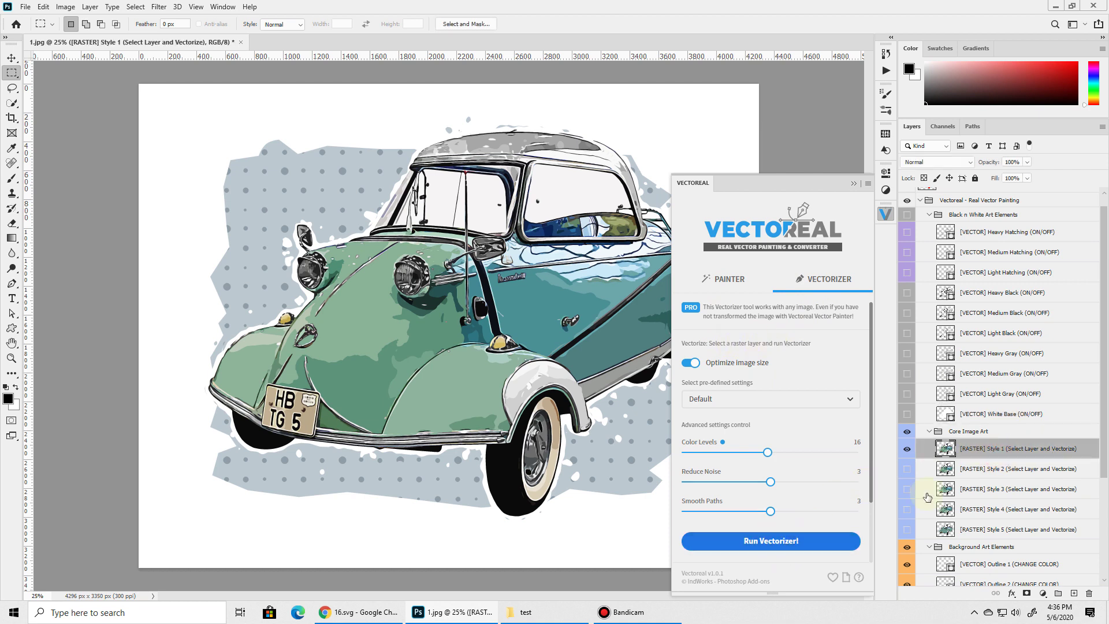
left_click(1012, 416)
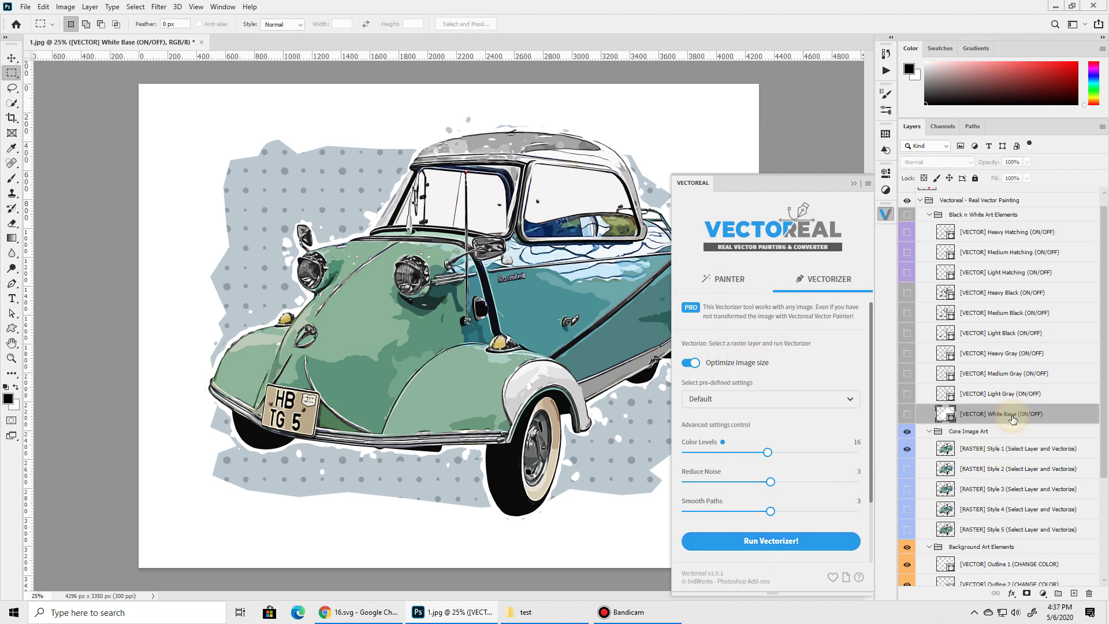
left_click(780, 543)
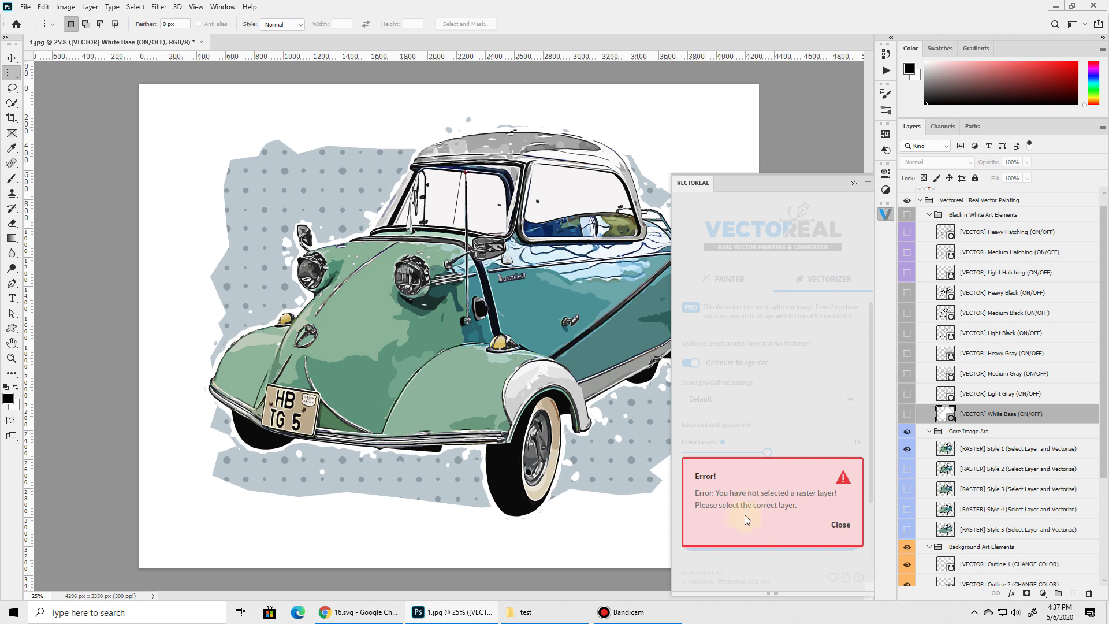
Step: Dismiss the error, select the [RASTER] Style 1 layer and look over the Vectorizer's pre-defined settings
left_click(775, 418)
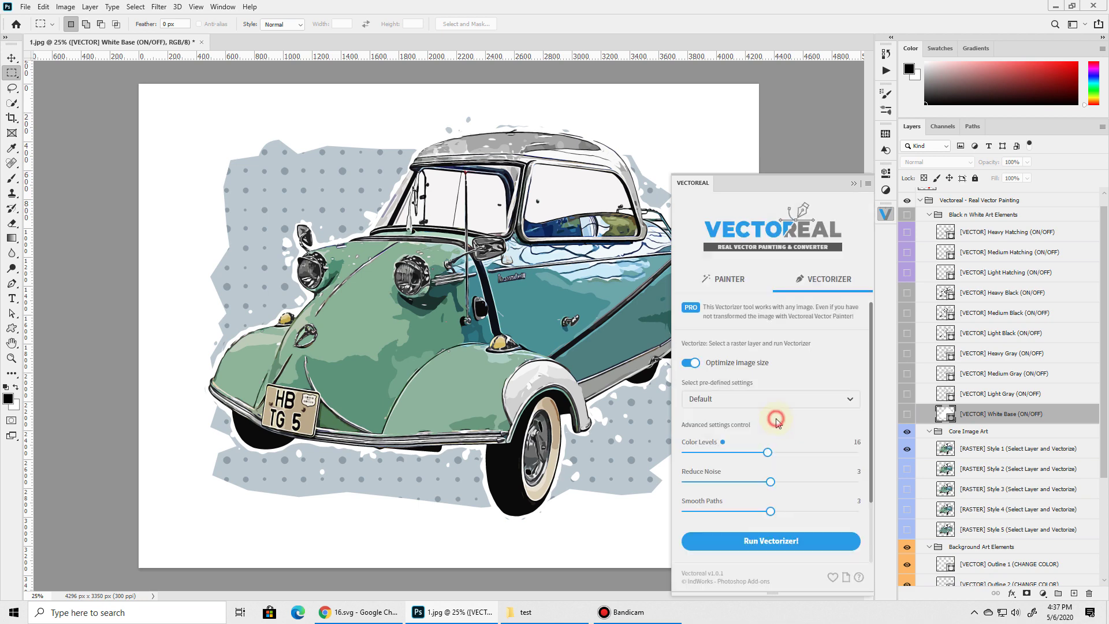
left_click(1002, 450)
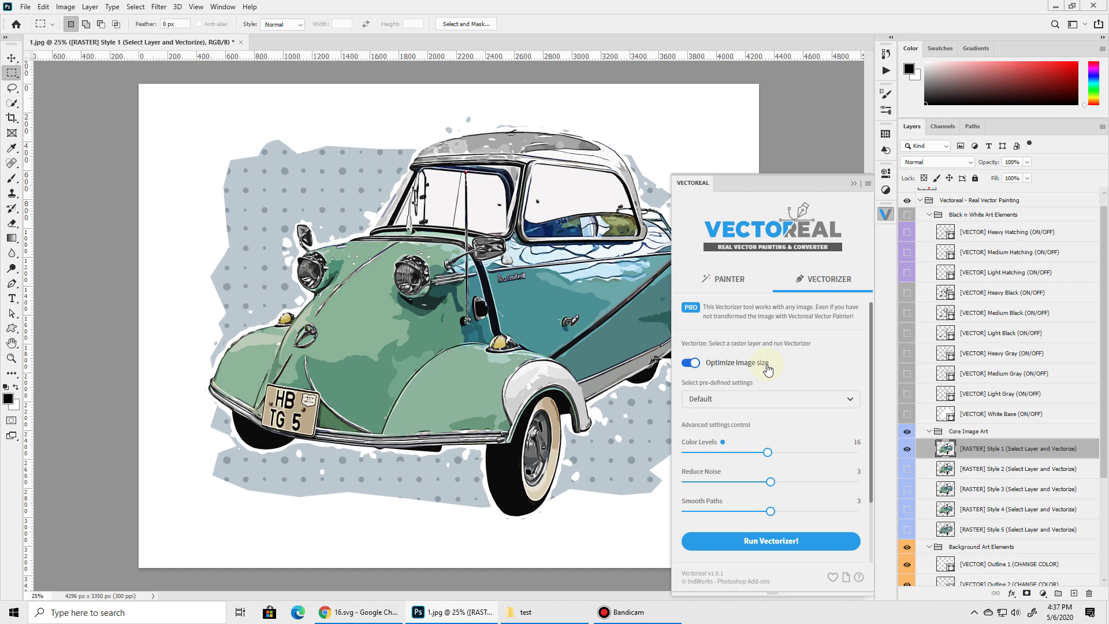
left_click(742, 405)
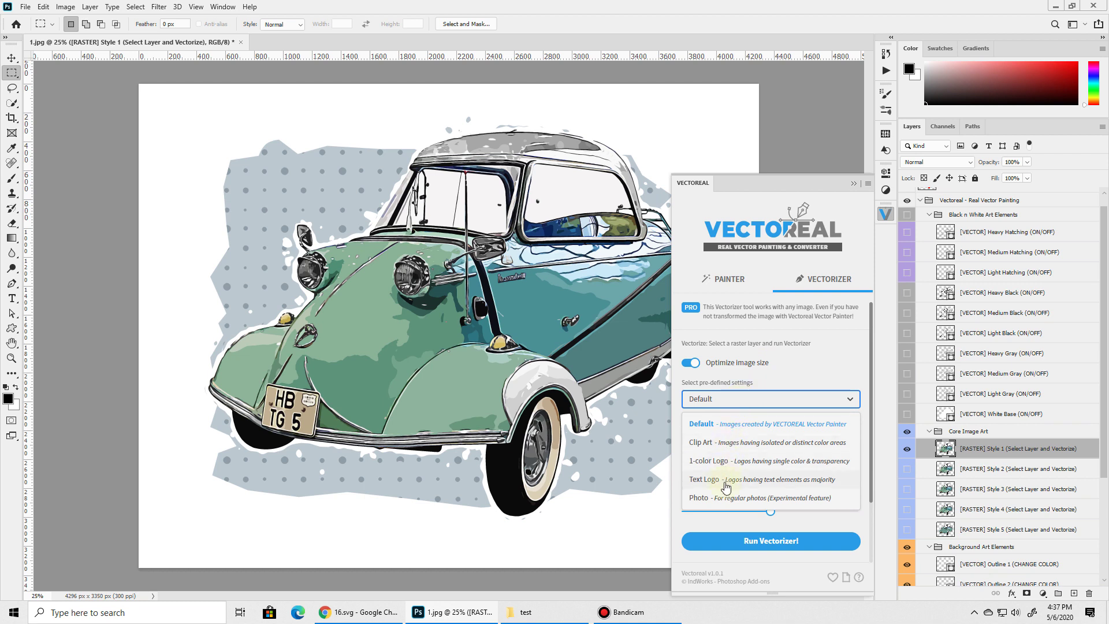
left_click(765, 400)
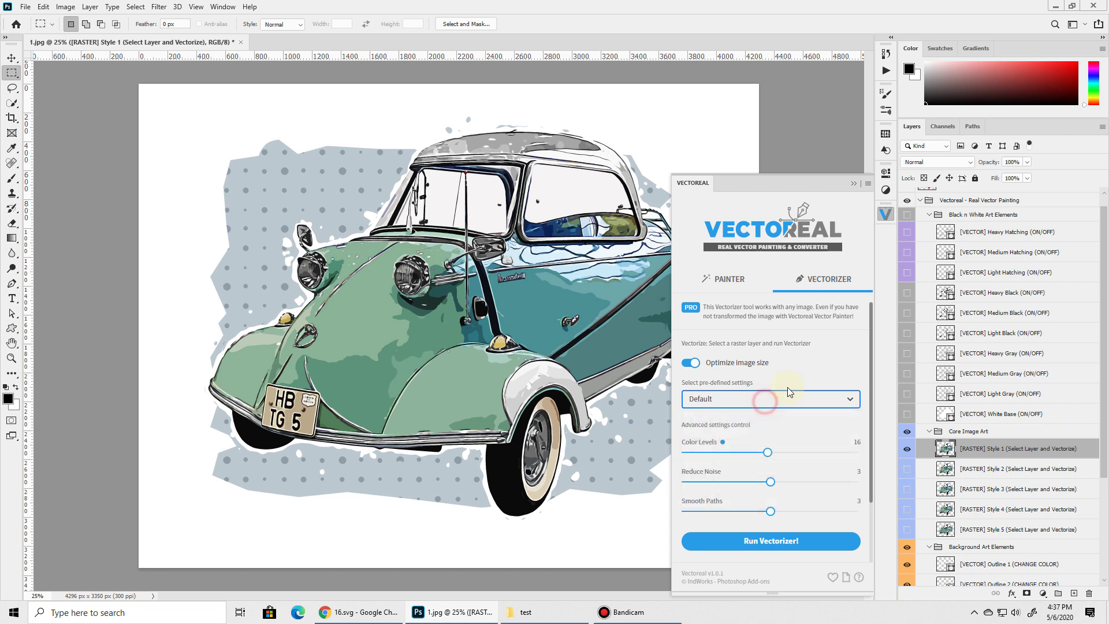
Step: Try the Clip Art preset with manually adjusted Color Levels and Reduce Noise, and return to the Default preset
left_click(784, 403)
left_click(722, 442)
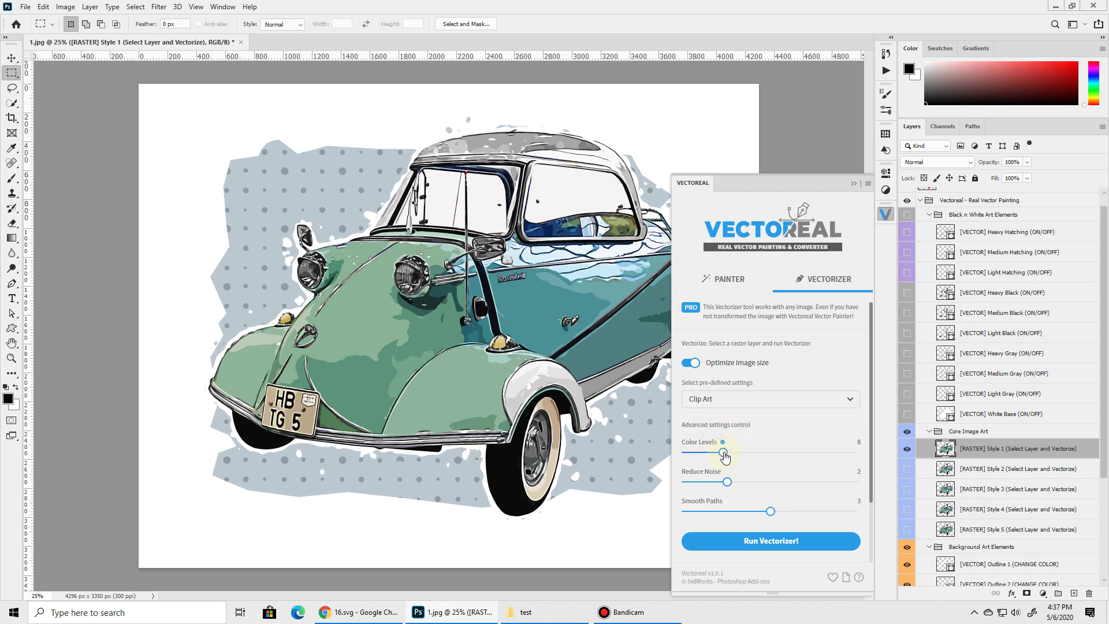
left_click_drag(724, 454, 798, 450)
left_click_drag(727, 482, 748, 493)
left_click(747, 405)
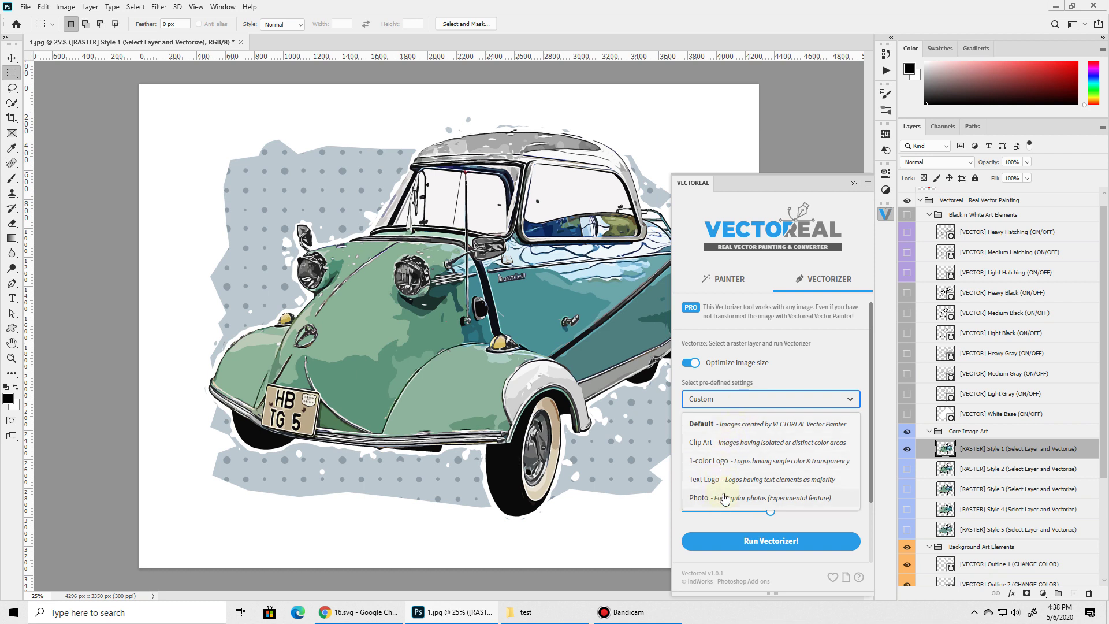
left_click(750, 432)
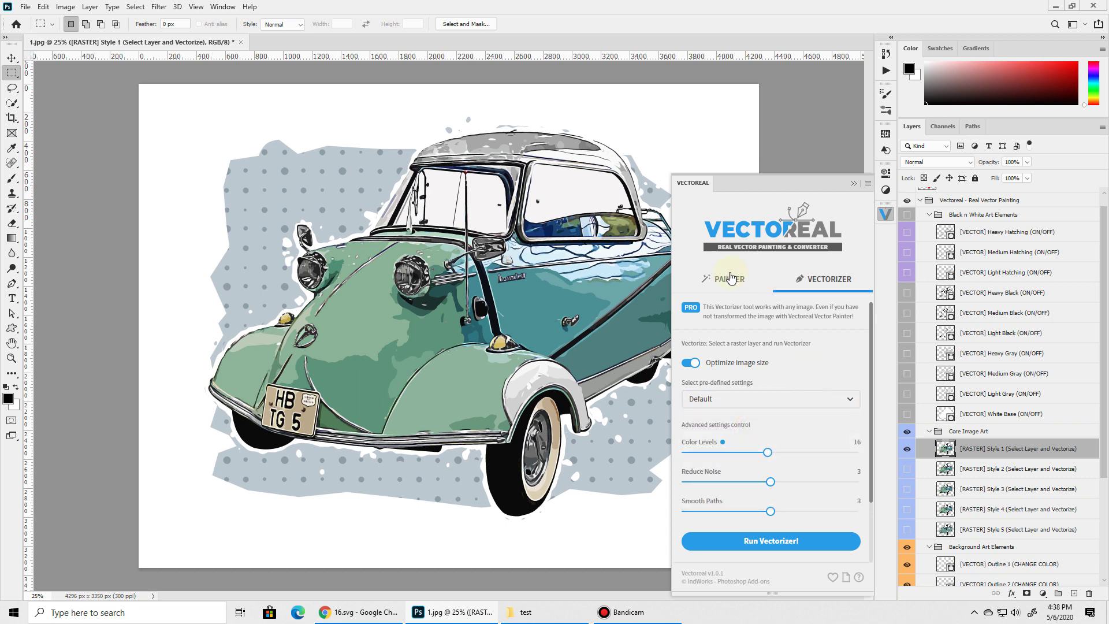
Step: Review the list of Vectorizer presets and check the 13.png logo in the test folder in File Explorer
left_click(759, 403)
left_click(760, 401)
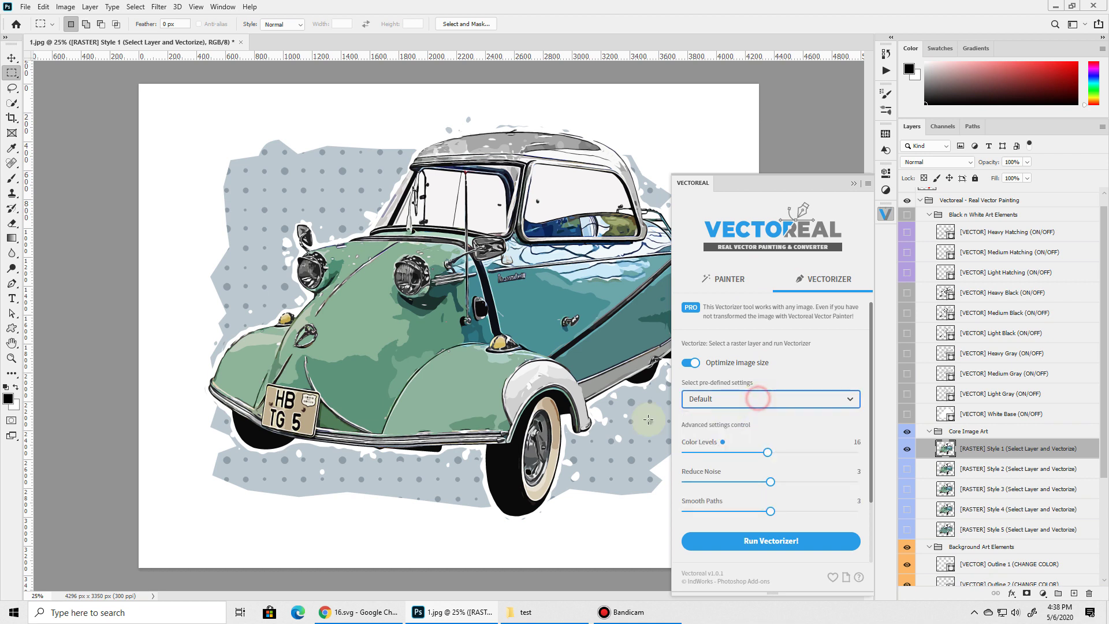
left_click(773, 409)
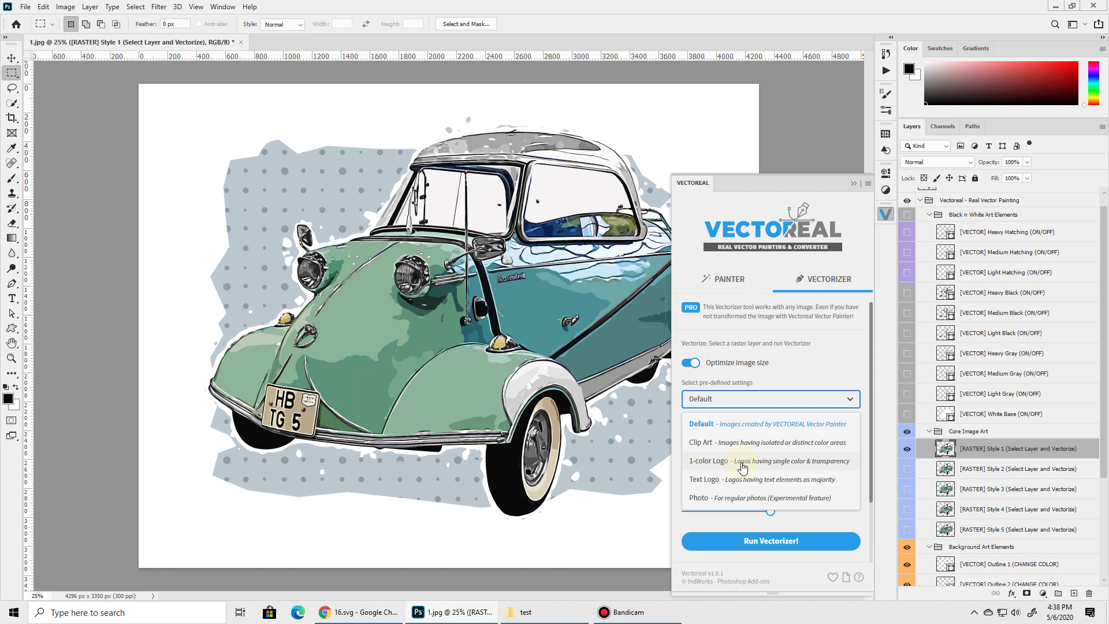
left_click(523, 611)
left_click(759, 258)
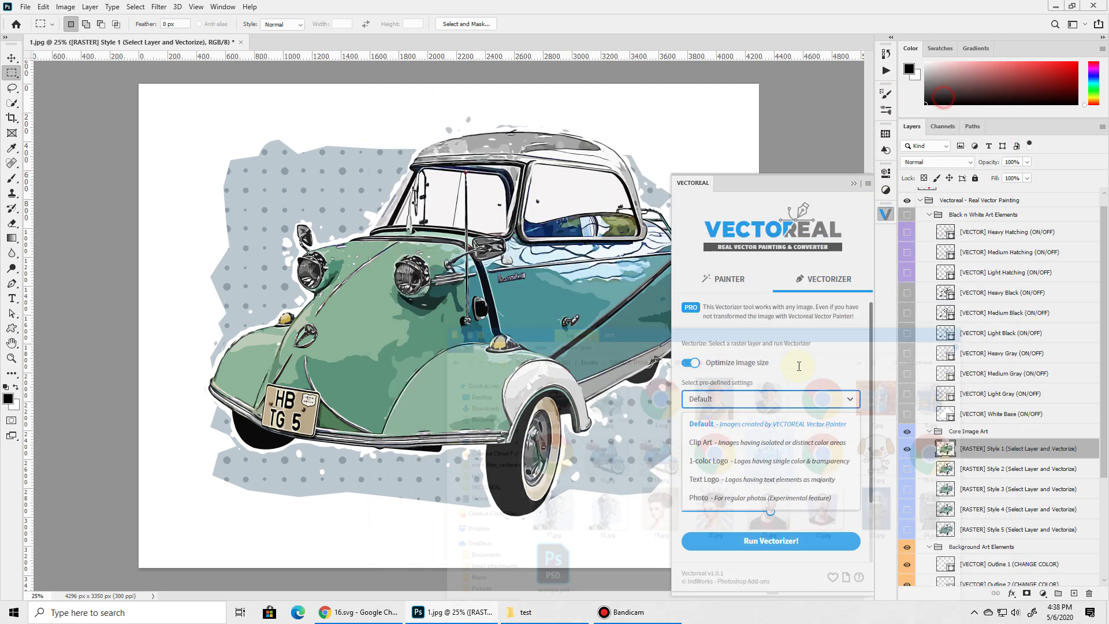
left_click(942, 94)
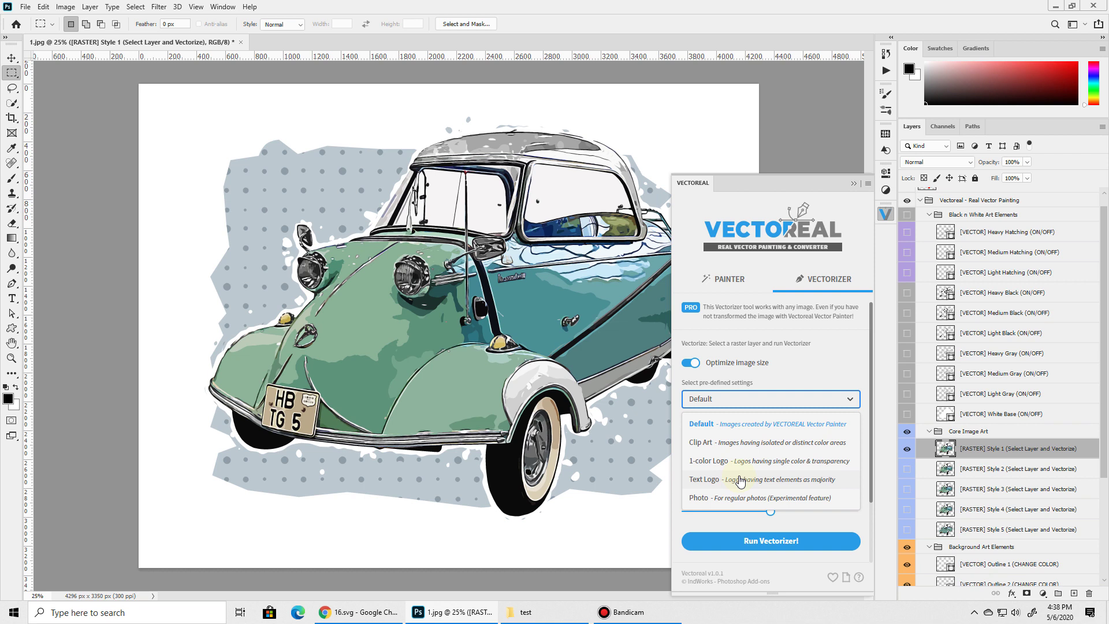
Step: Try the Text Logo preset and look at the remaining Vectorizer presets
left_click(741, 480)
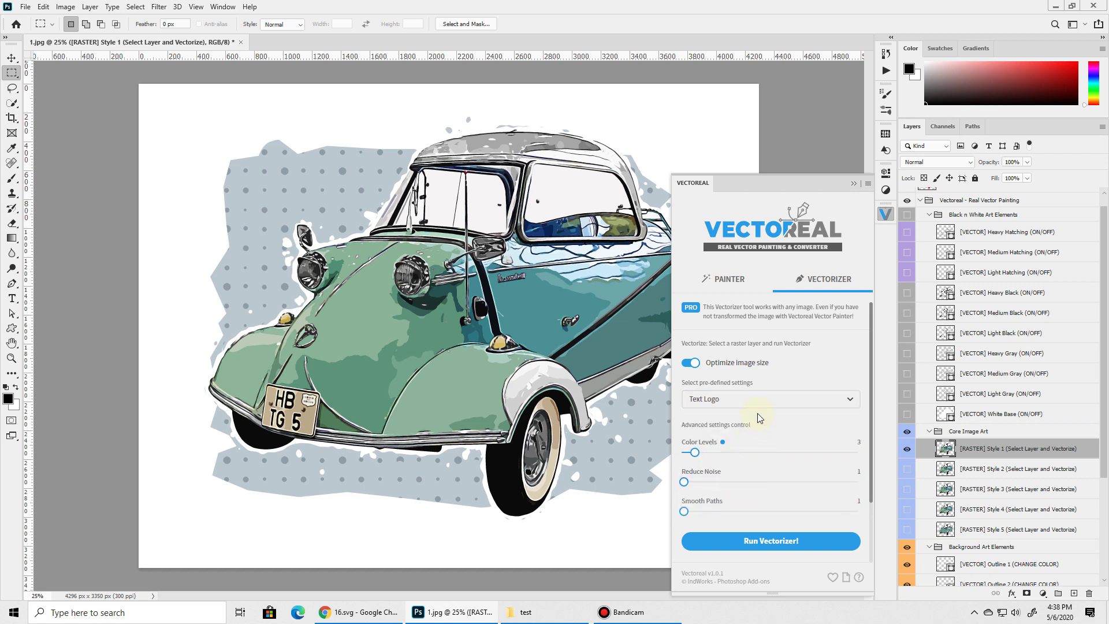
left_click(755, 398)
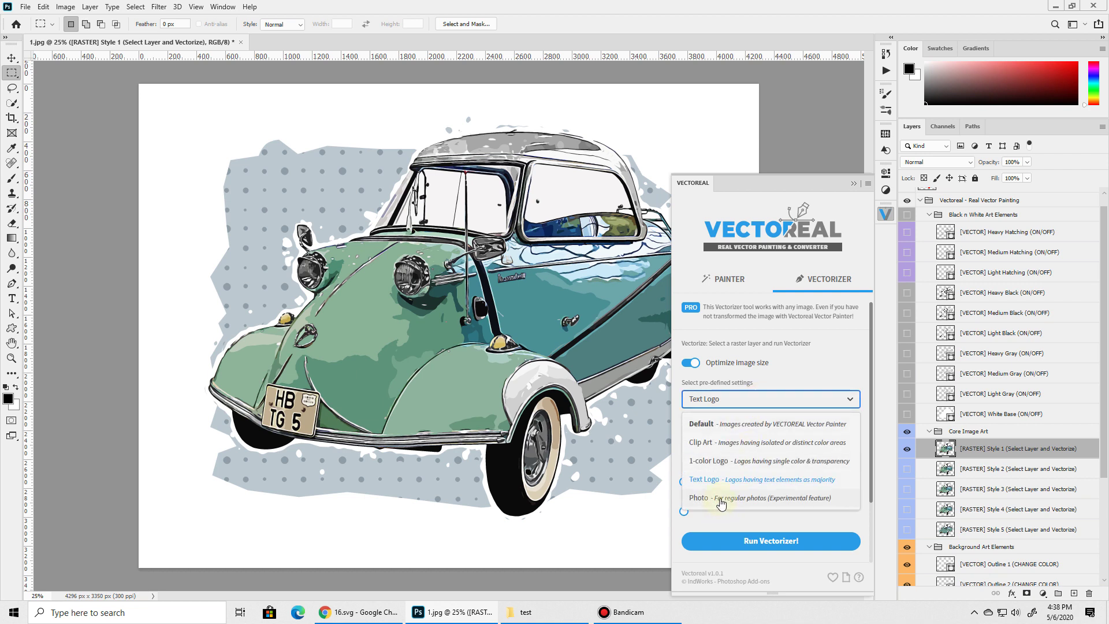
left_click(807, 367)
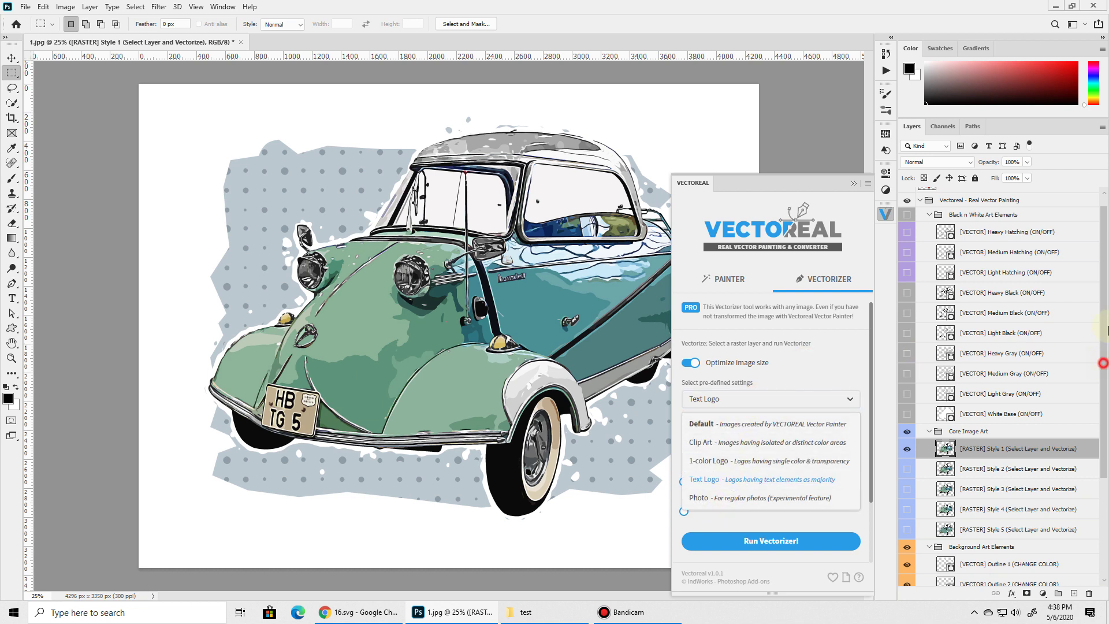
Step: Compare the painting with the original image layer by switching their visibility, and restore the expanded Vectoreal painting group
scroll(1104, 364, "up", 1)
left_click(922, 218)
left_click(906, 215)
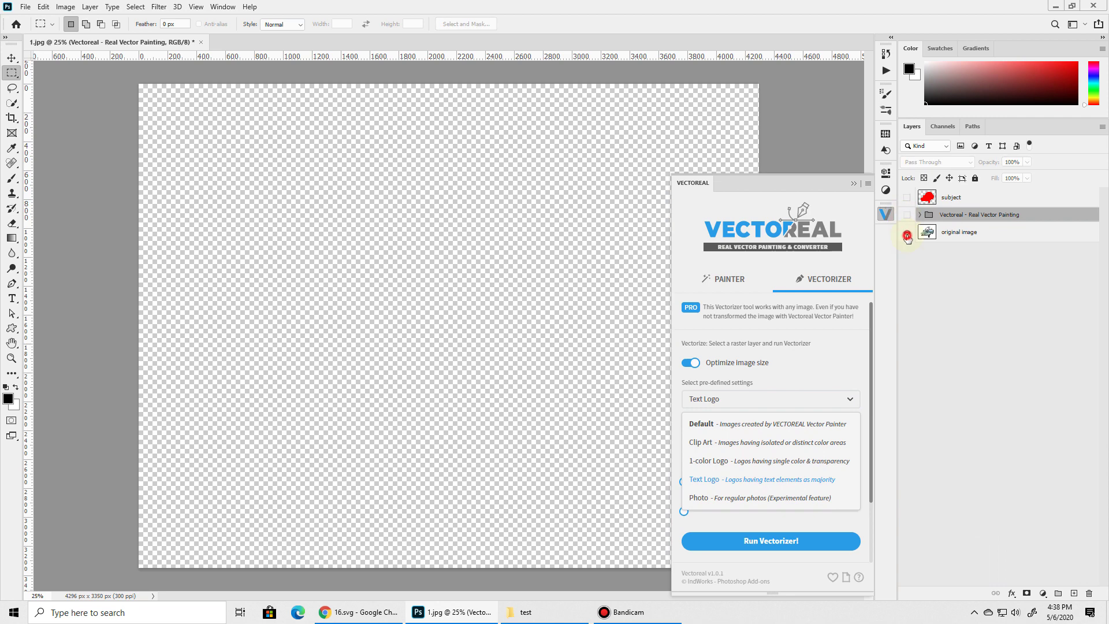
left_click(907, 231)
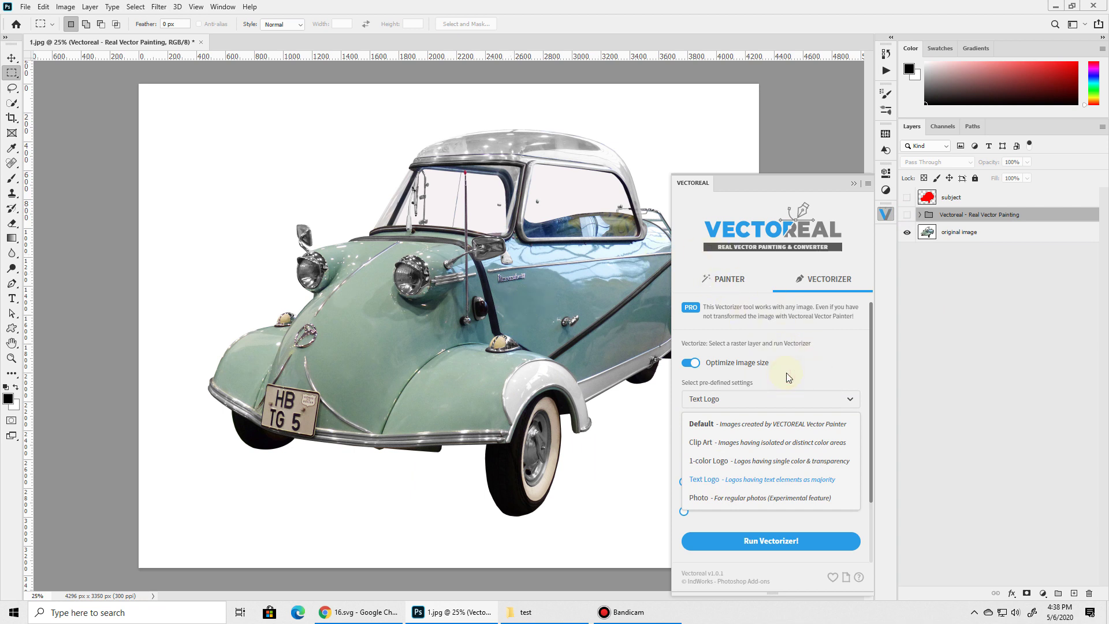
left_click(907, 215)
left_click(907, 232)
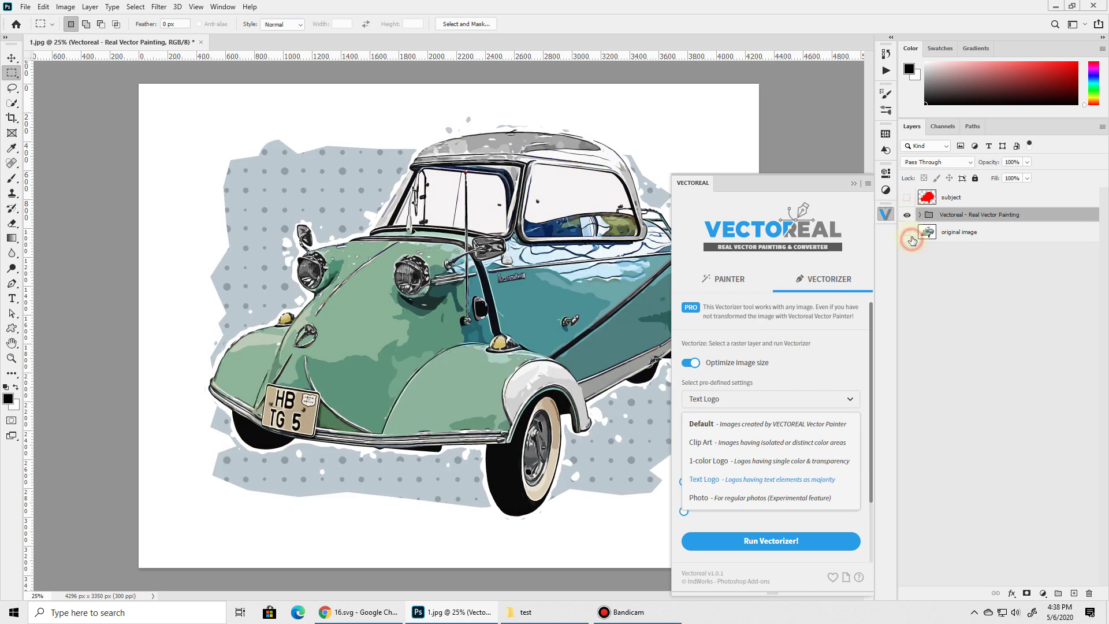
left_click(921, 215)
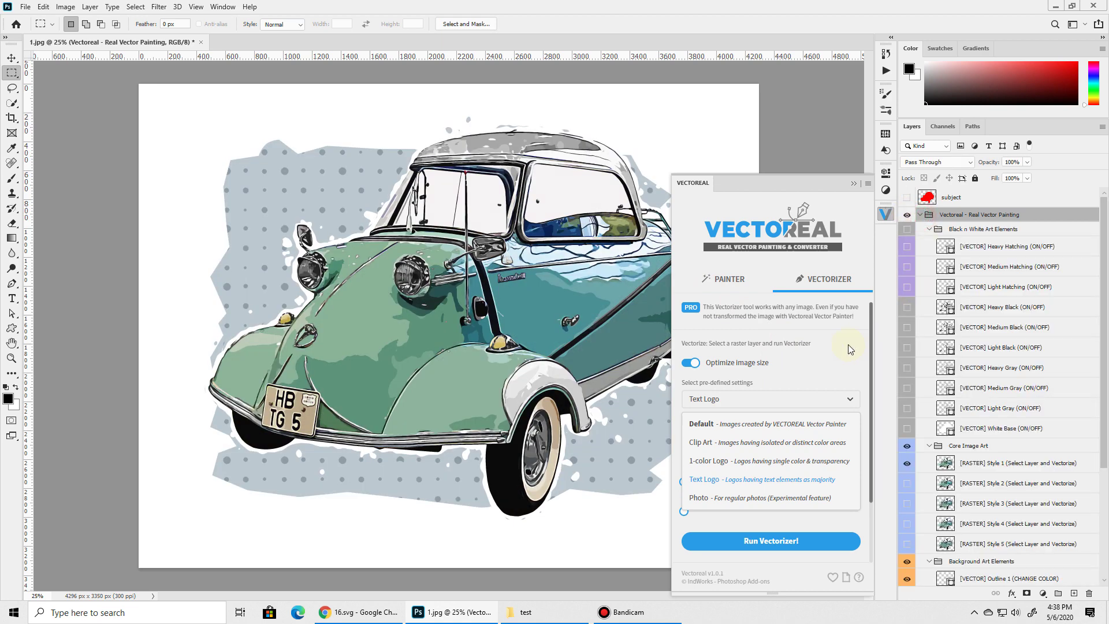
Step: Choose the Default preset and keep Color Levels at 16, Reduce Noise at 3 and Smooth Paths at 3
left_click(739, 429)
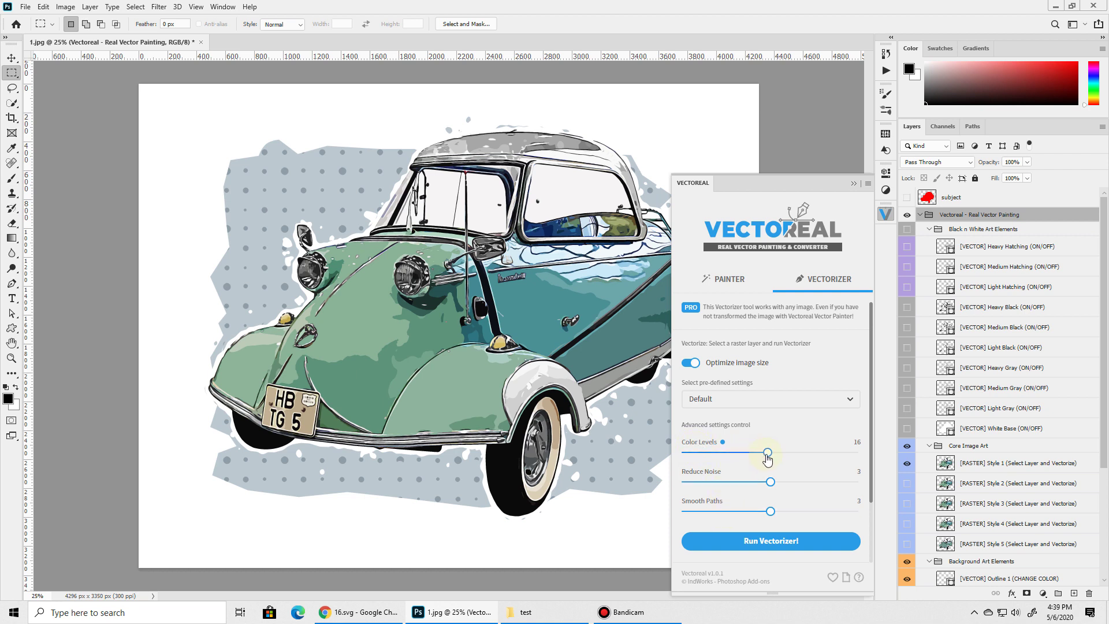
mouse_move(767, 452)
left_mouse_down()
mouse_move(685, 454)
mouse_move(855, 453)
mouse_move(767, 454)
left_mouse_up()
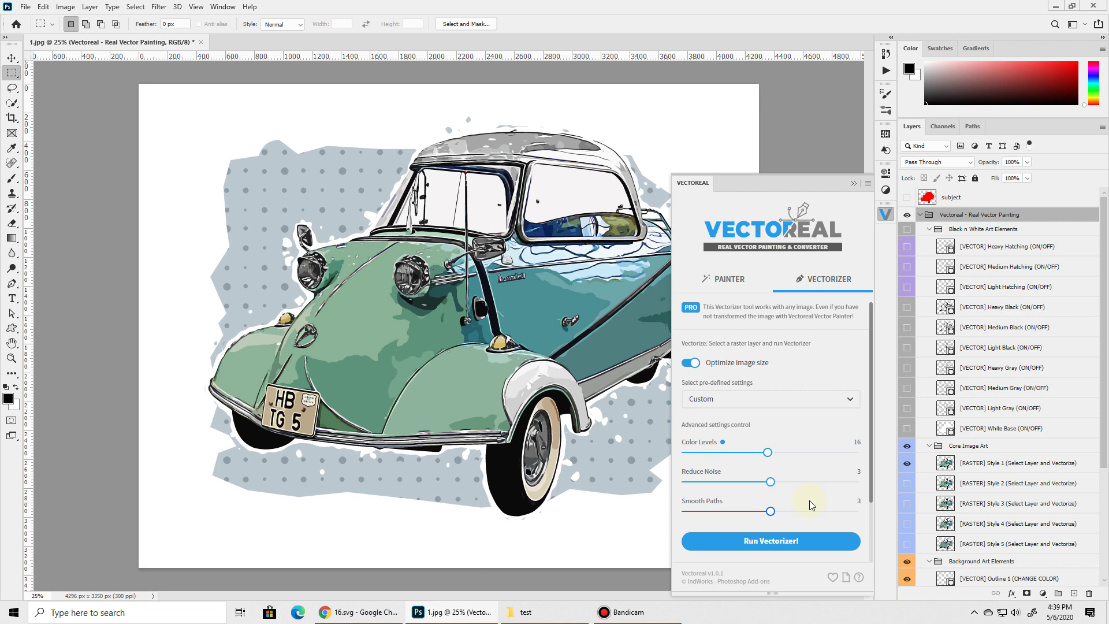
left_click(519, 615)
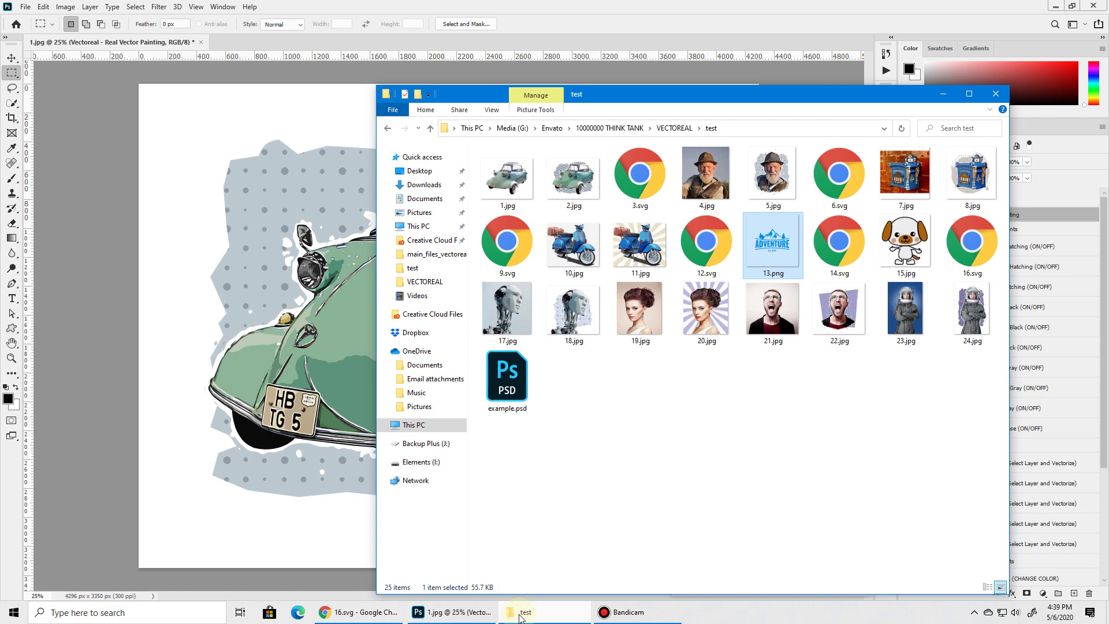
left_click(519, 615)
mouse_move(769, 509)
left_mouse_down()
mouse_move(685, 512)
mouse_move(766, 508)
left_mouse_up()
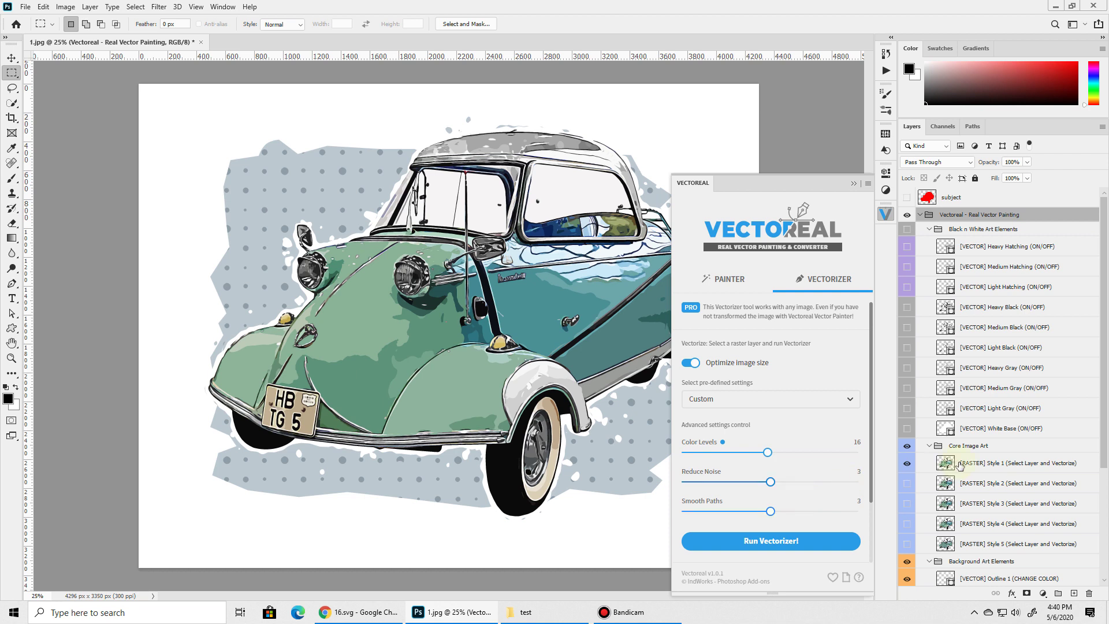
Step: Run the Vectorizer on the [RASTER] Style 1 layer and dismiss the success message
left_click(1008, 463)
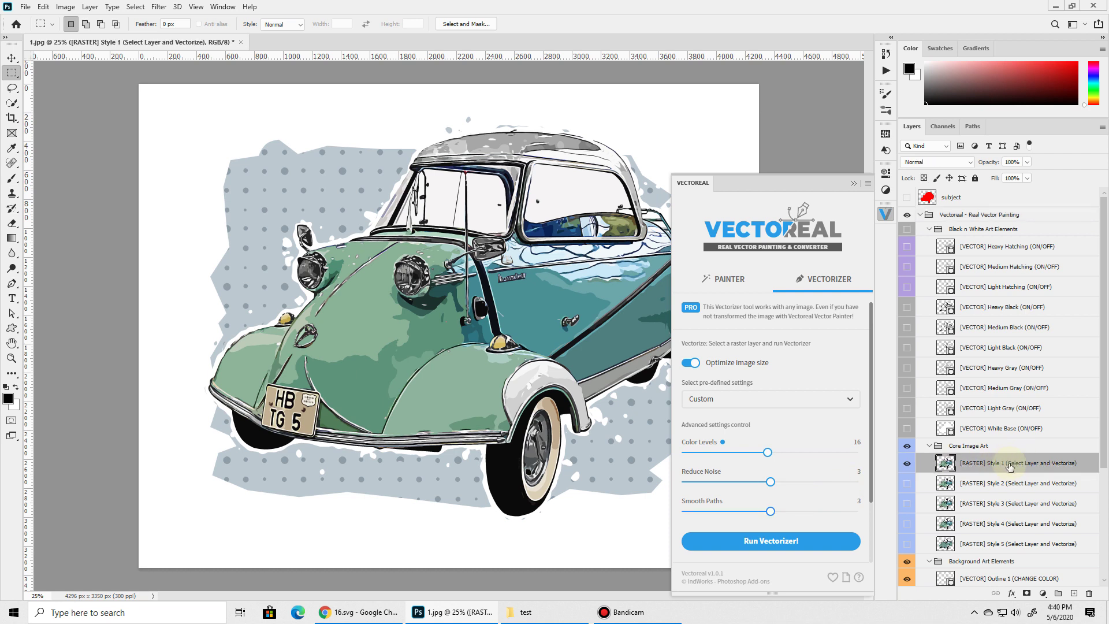
scroll(844, 456, "down", 2)
left_click(774, 465)
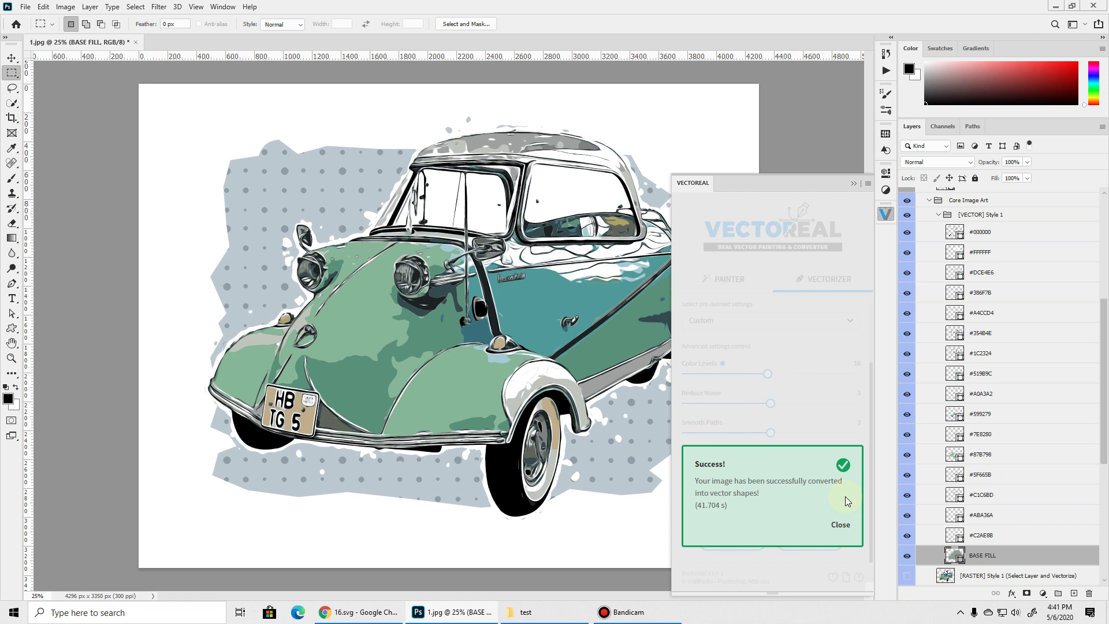
left_click(802, 414)
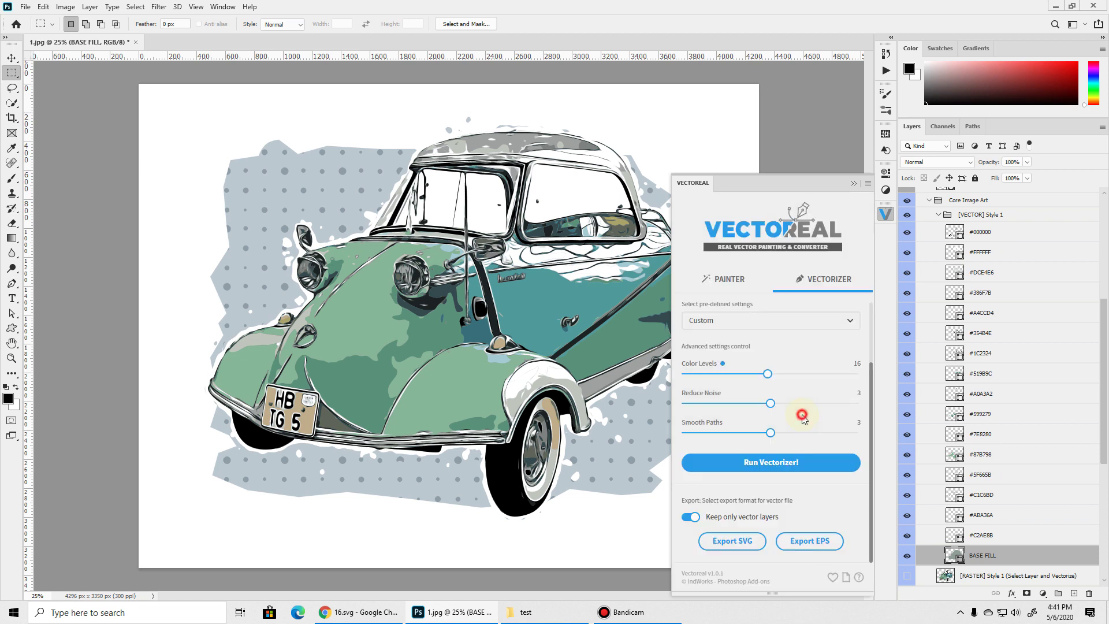
Step: Examine the color layers in the [VECTOR] Style 1 group by toggling BASE FILL, #C1C6BD, #5F665B and #87B798 off and on
scroll(1028, 310, "down", 1)
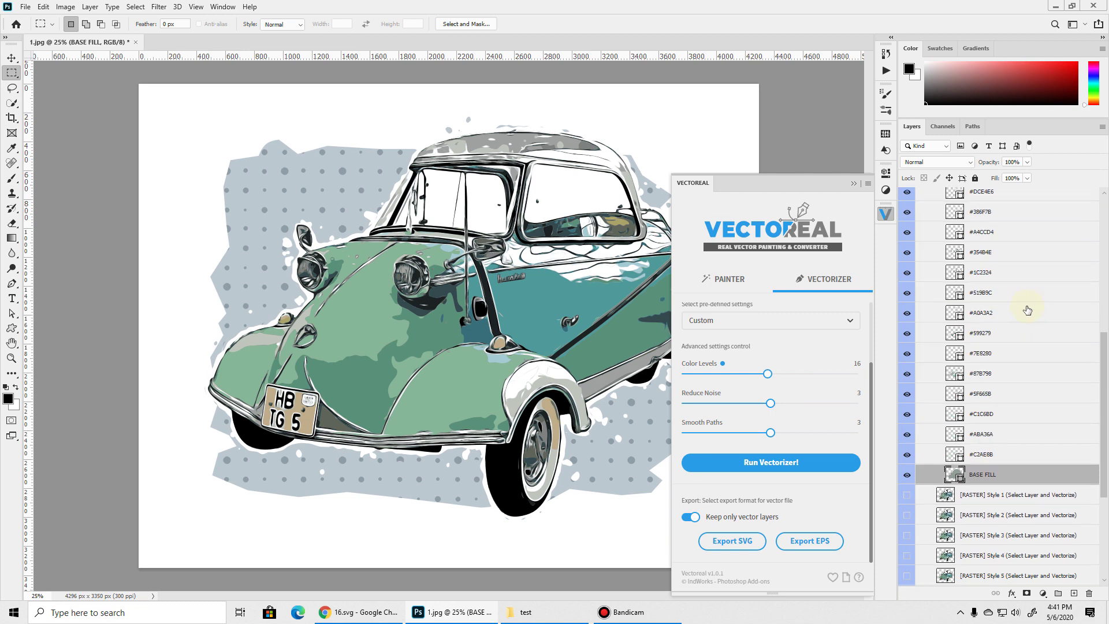
scroll(1027, 310, "up", 1)
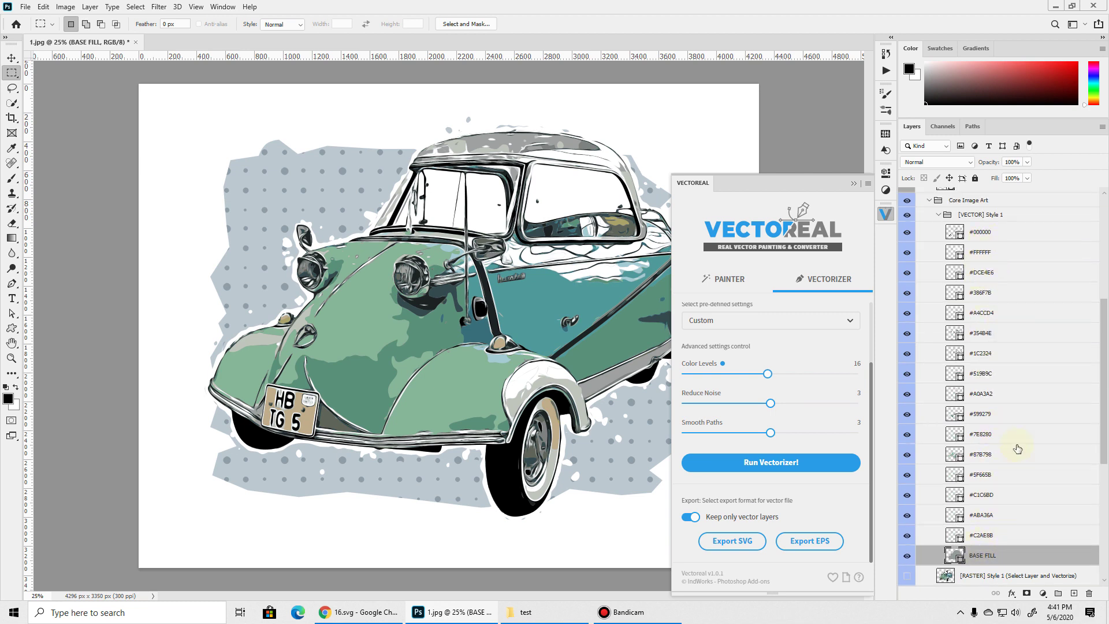
left_click(907, 555)
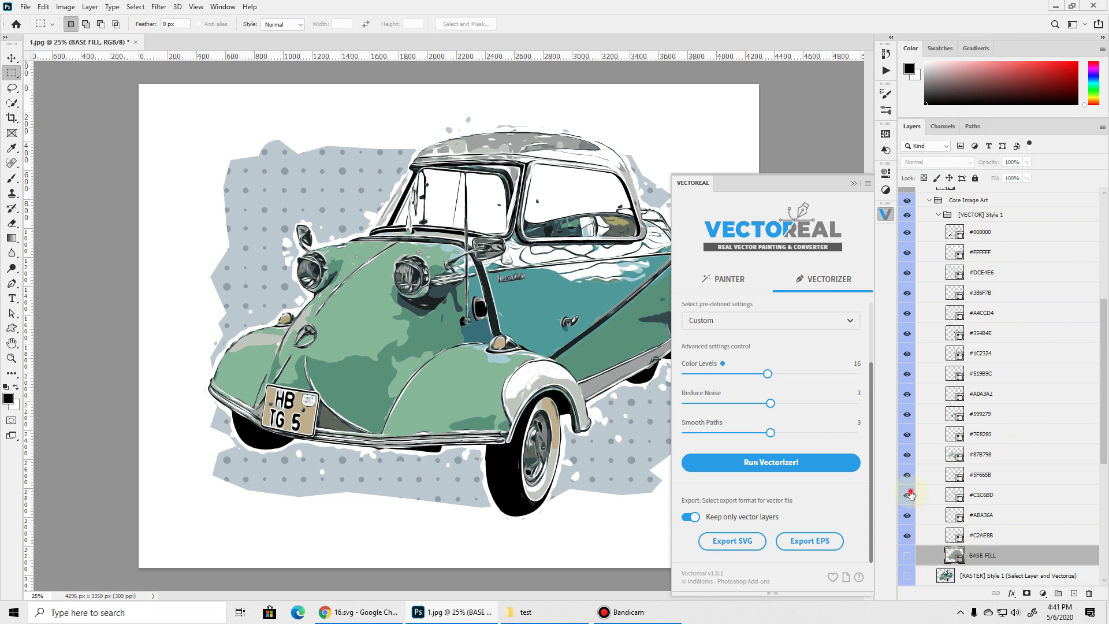
left_click(907, 494)
left_click(907, 474)
left_click(907, 454)
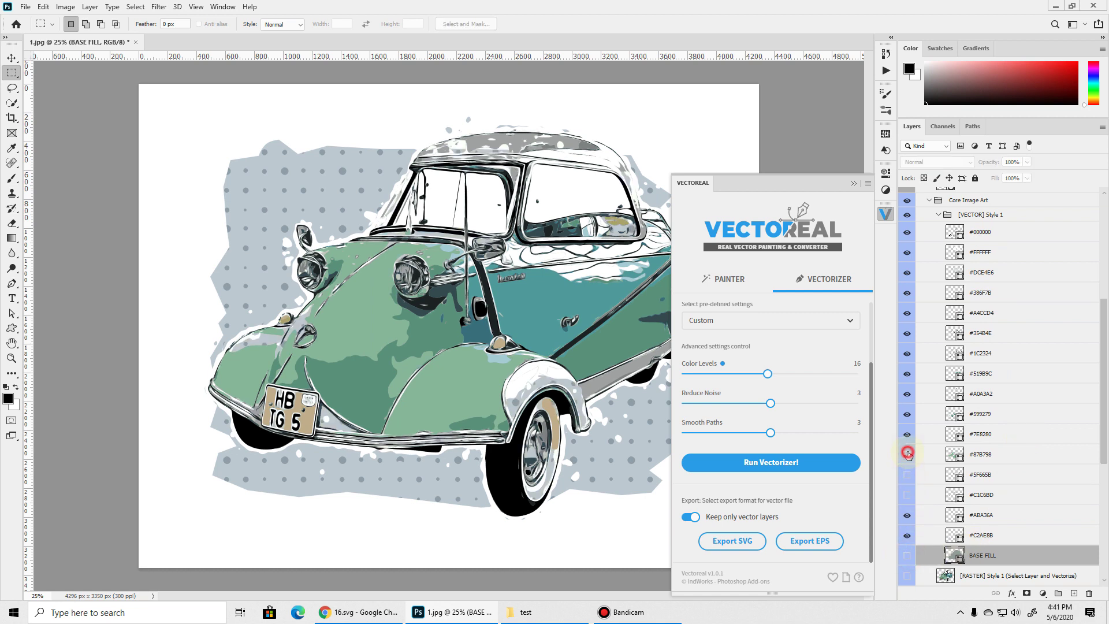
left_click(907, 454)
left_click(907, 474)
left_click(907, 495)
left_click(906, 555)
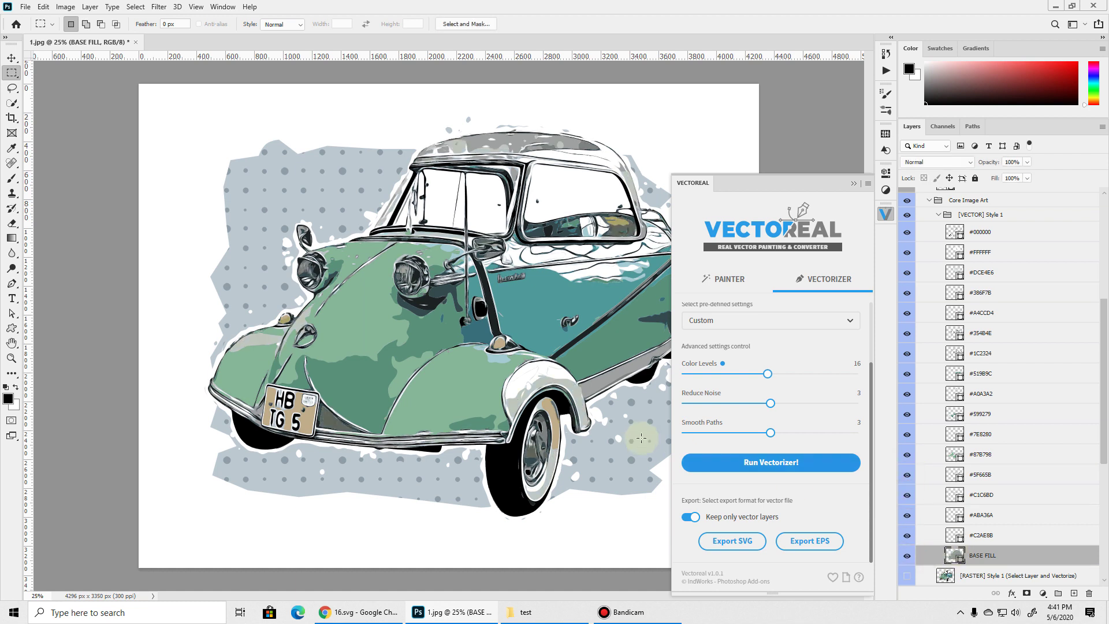
Step: Hide BASE FILL and reshape the light green hood area on the #87B798 layer by moving its anchor points
left_click(907, 555)
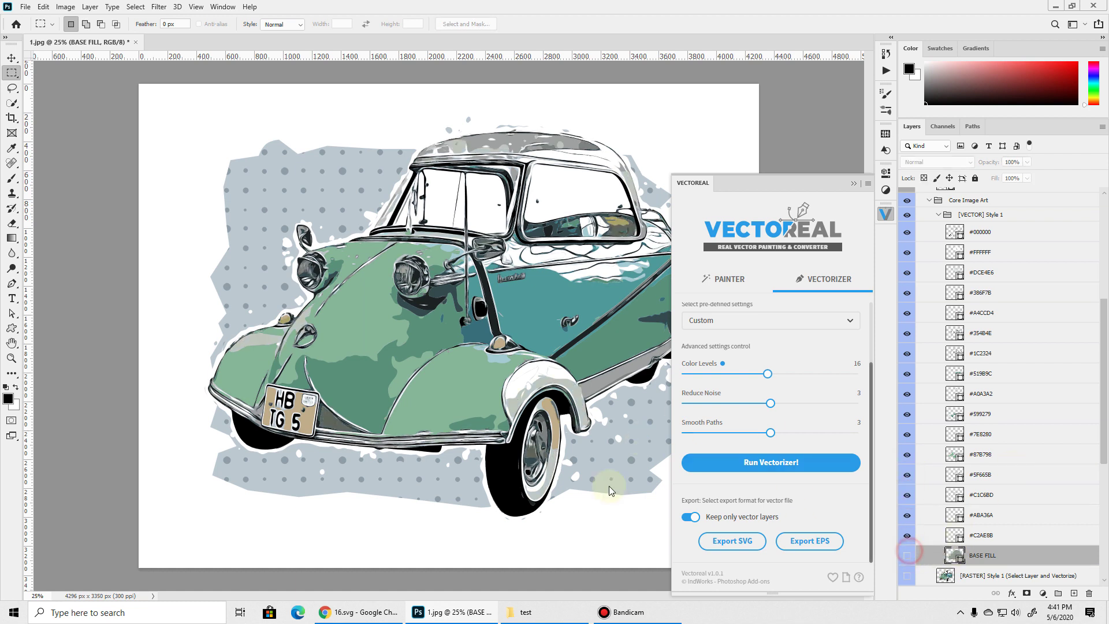
left_click(11, 324)
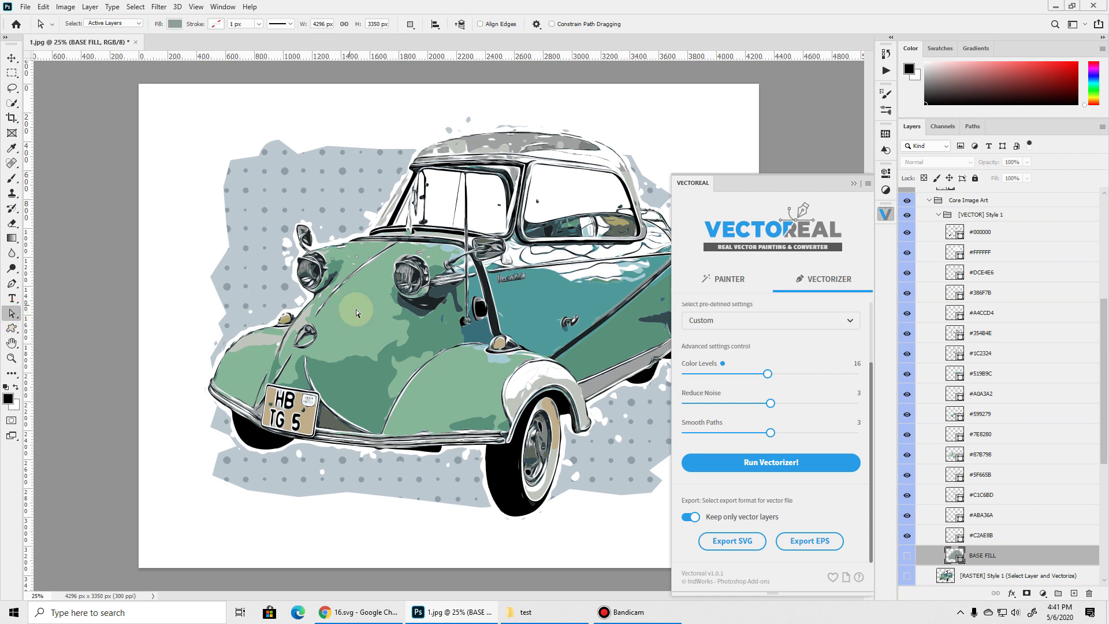
left_click(1008, 455)
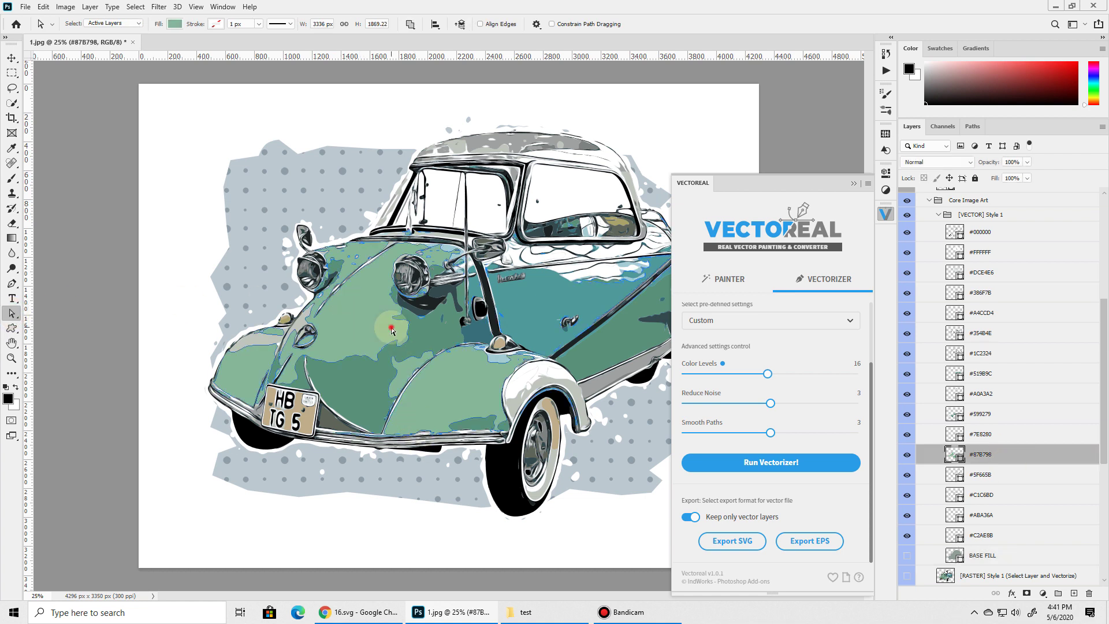
left_click_drag(381, 349, 362, 307)
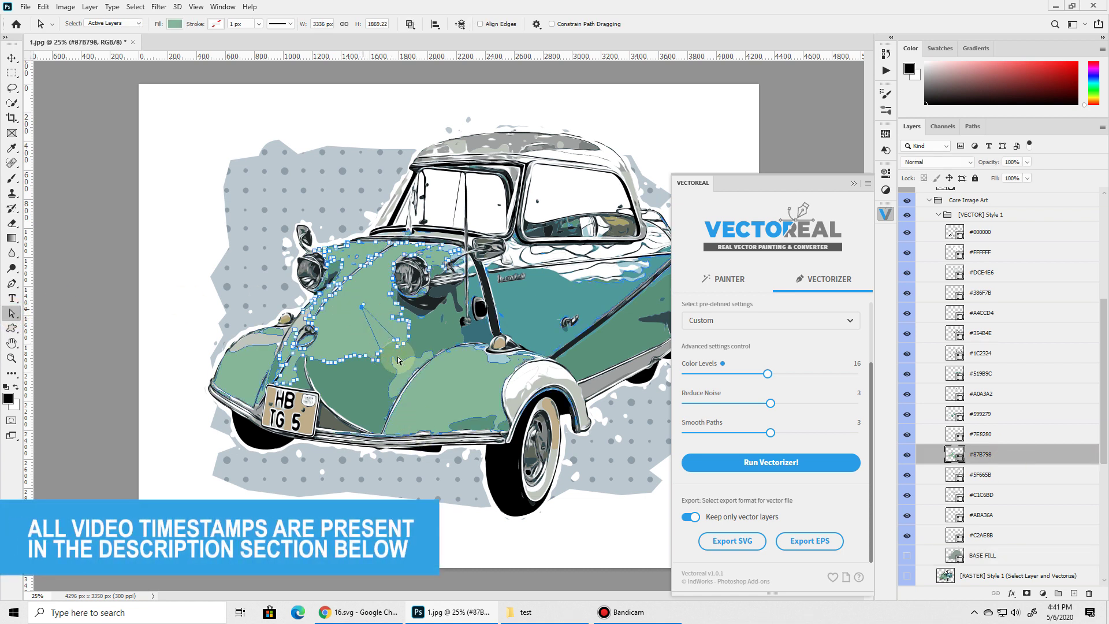
left_click_drag(391, 355, 397, 321)
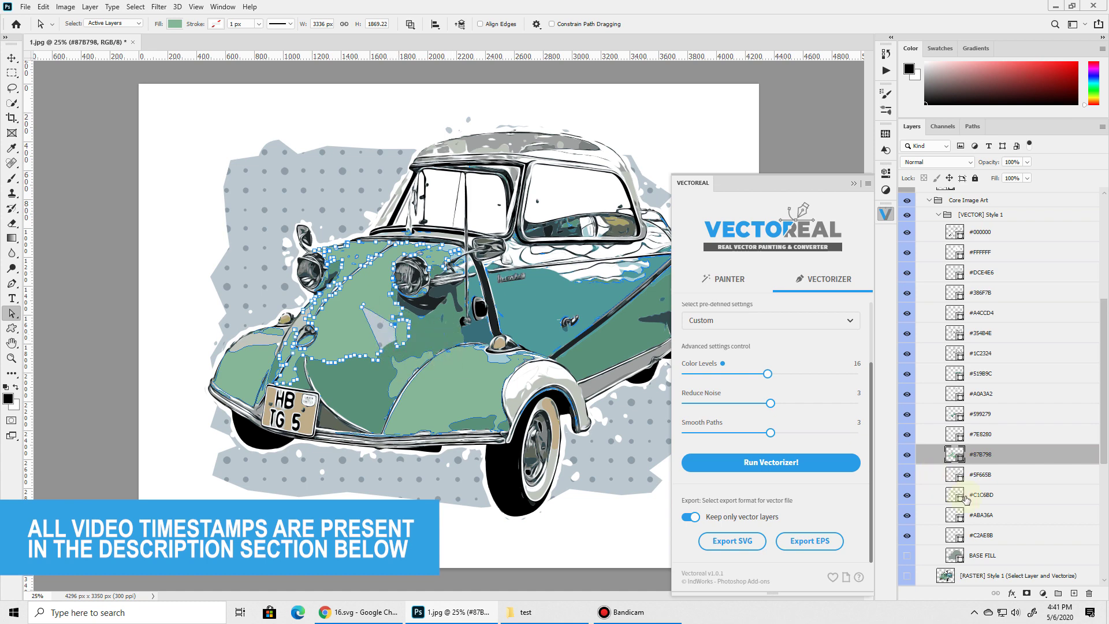
Step: Undo the anchor-point edits on the #87B798 layer, then select BASE FILL and make it visible again
key("Escape")
key("ctrl+z")
key("ctrl+z")
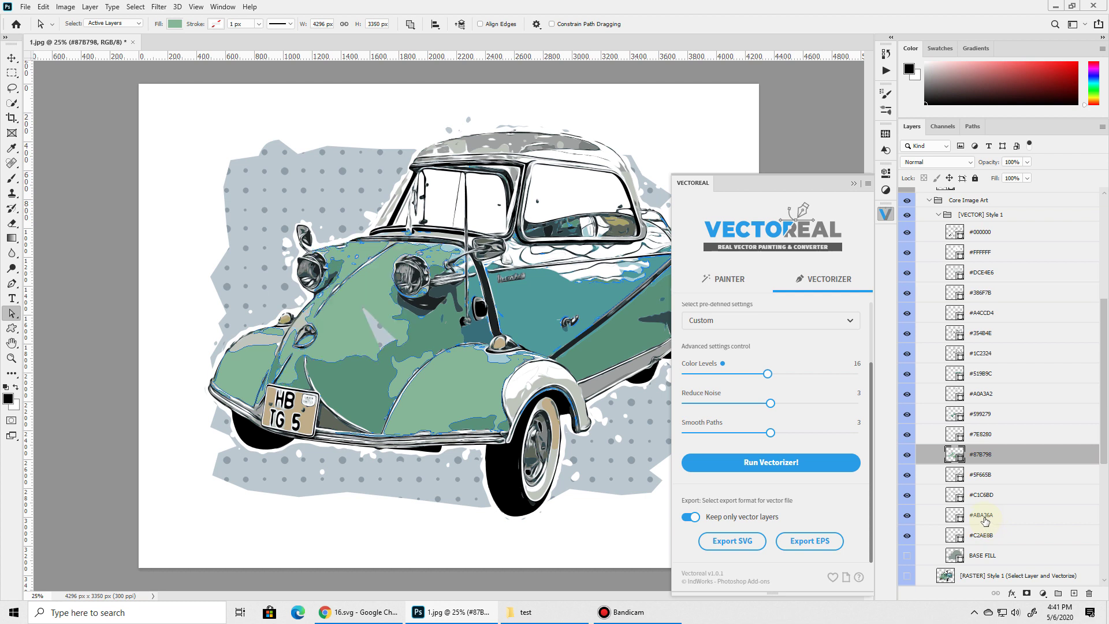
left_click(984, 555)
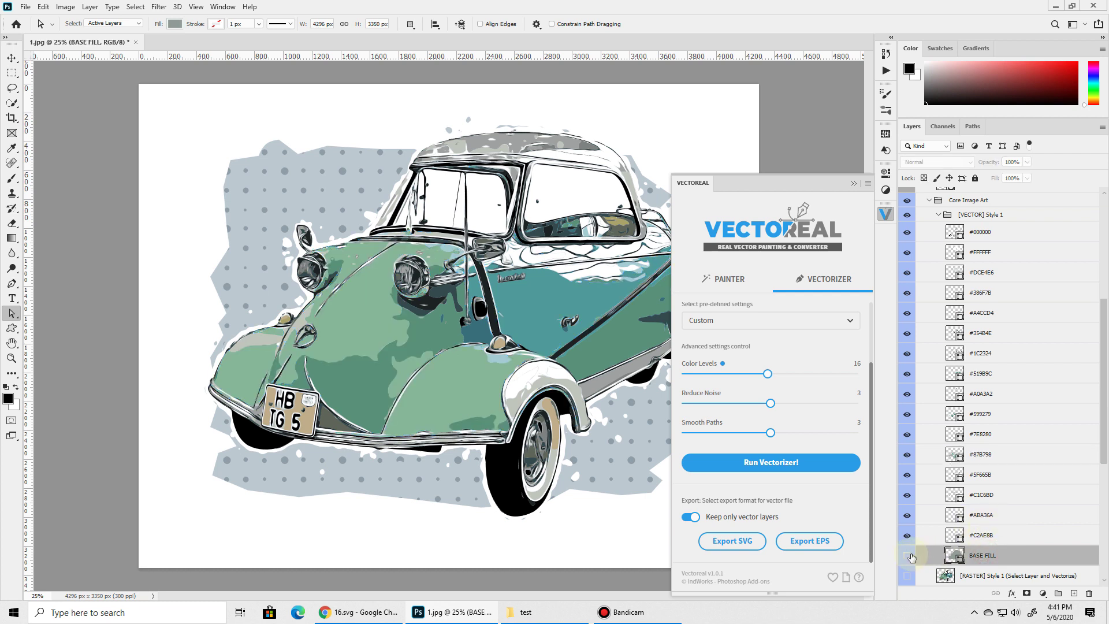
left_click(907, 556)
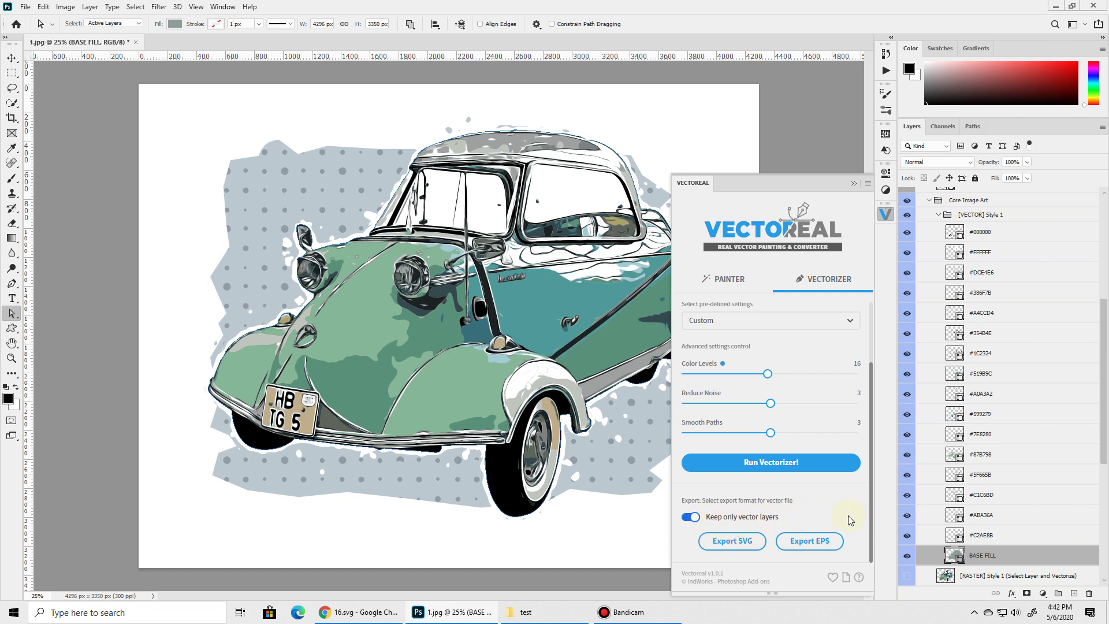
Step: Show the [RASTER] Style 1 and [RASTER] Style 2 layers, then hide both again
scroll(1000, 479, "down", 5)
scroll(1000, 468, "down", 3)
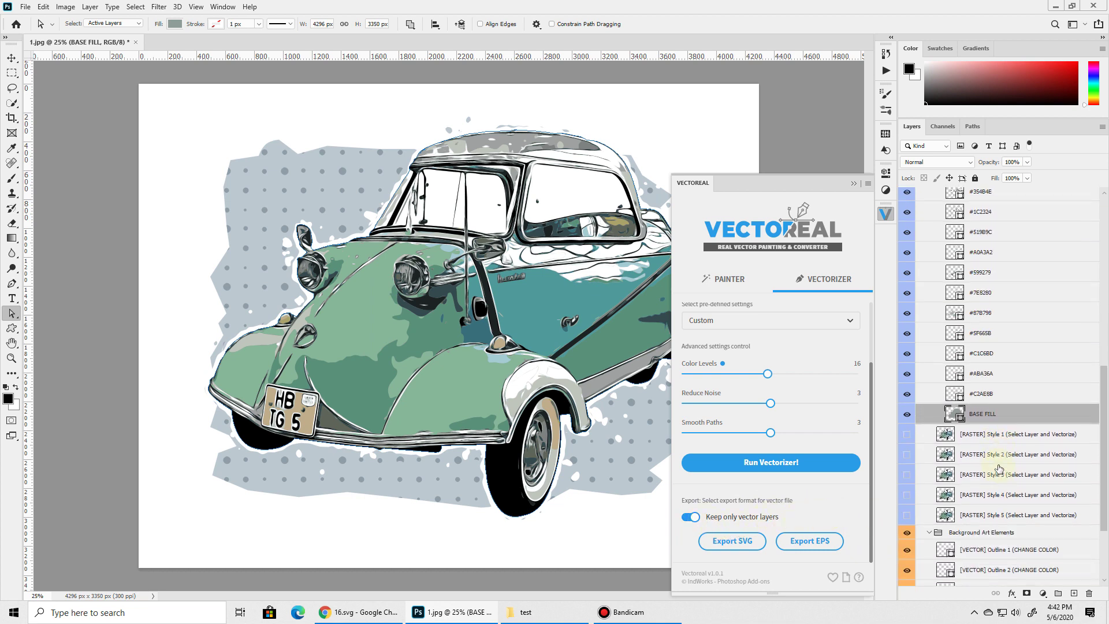
left_click(905, 416)
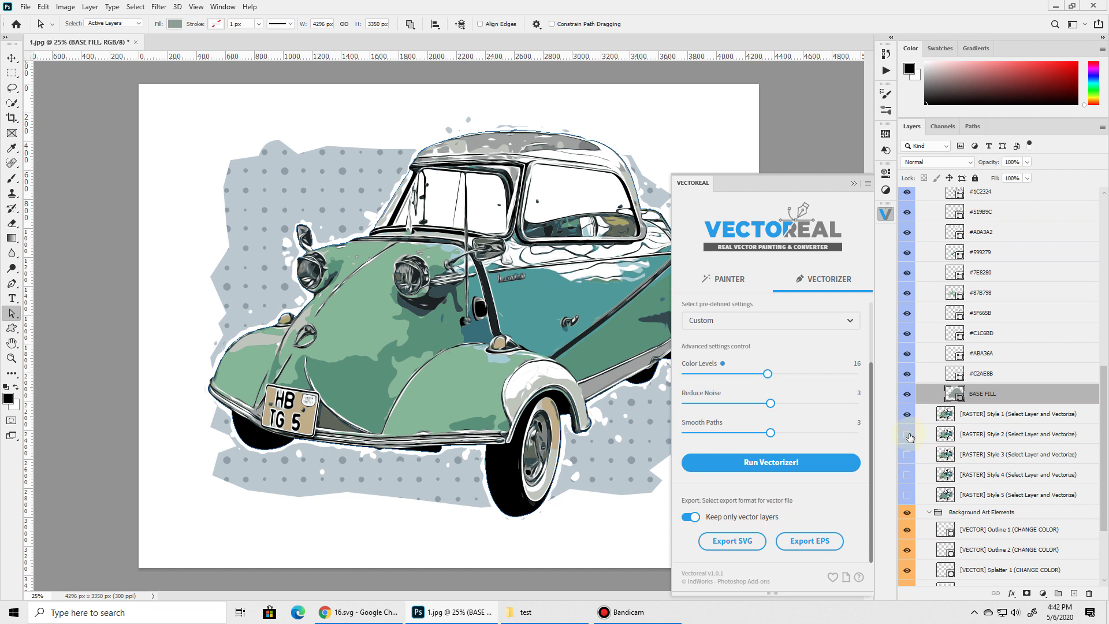
left_click(907, 435)
left_click(974, 419)
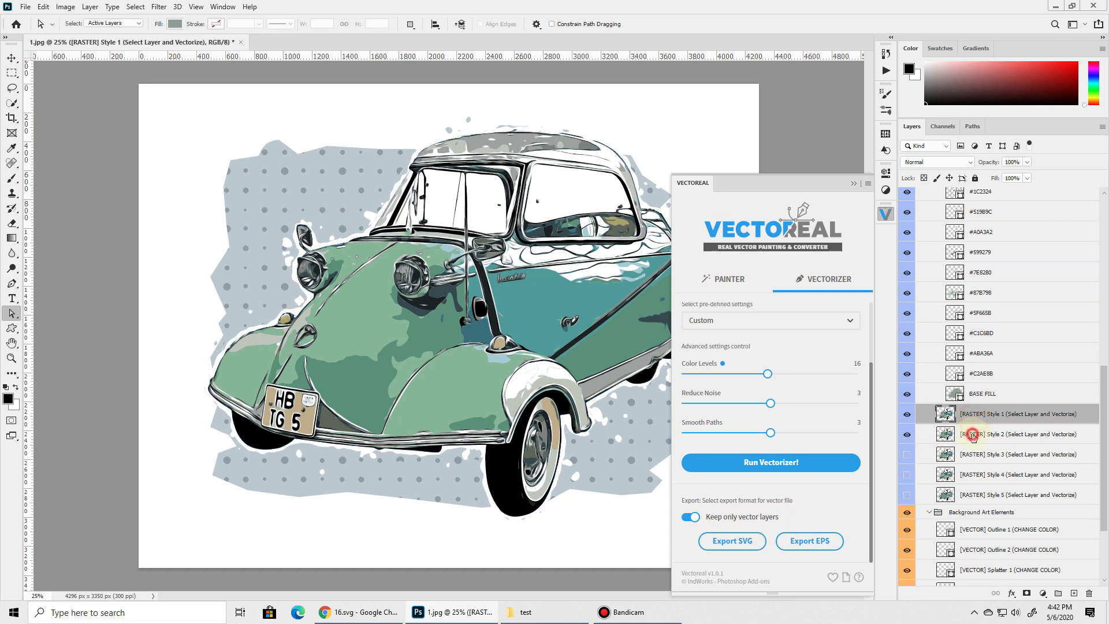
left_click(973, 432)
left_click(906, 414)
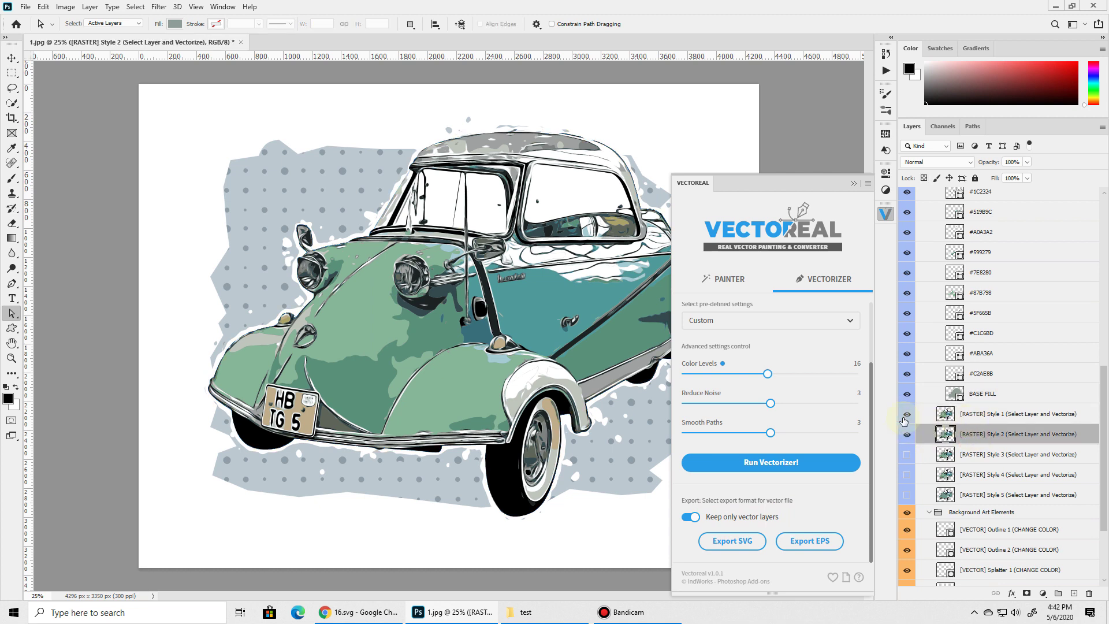
left_click(906, 435)
left_click(746, 543)
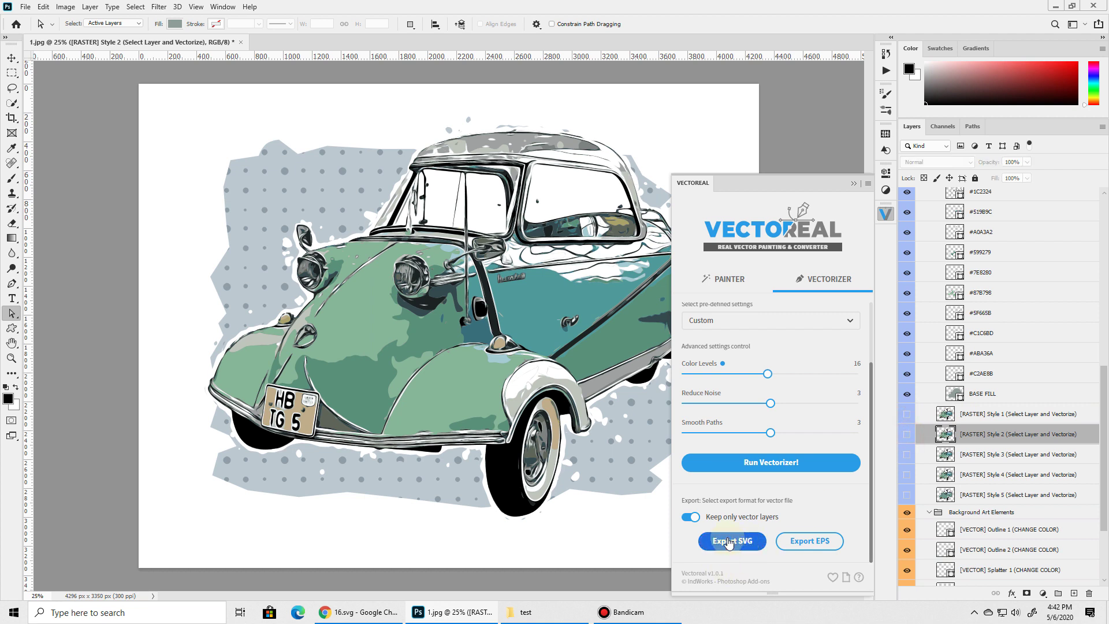
Step: Make the [RASTER] Style 1 and Style 2 layers visible, leaving Style 1 selected for the vector-only export
left_click(907, 414)
left_click(908, 435)
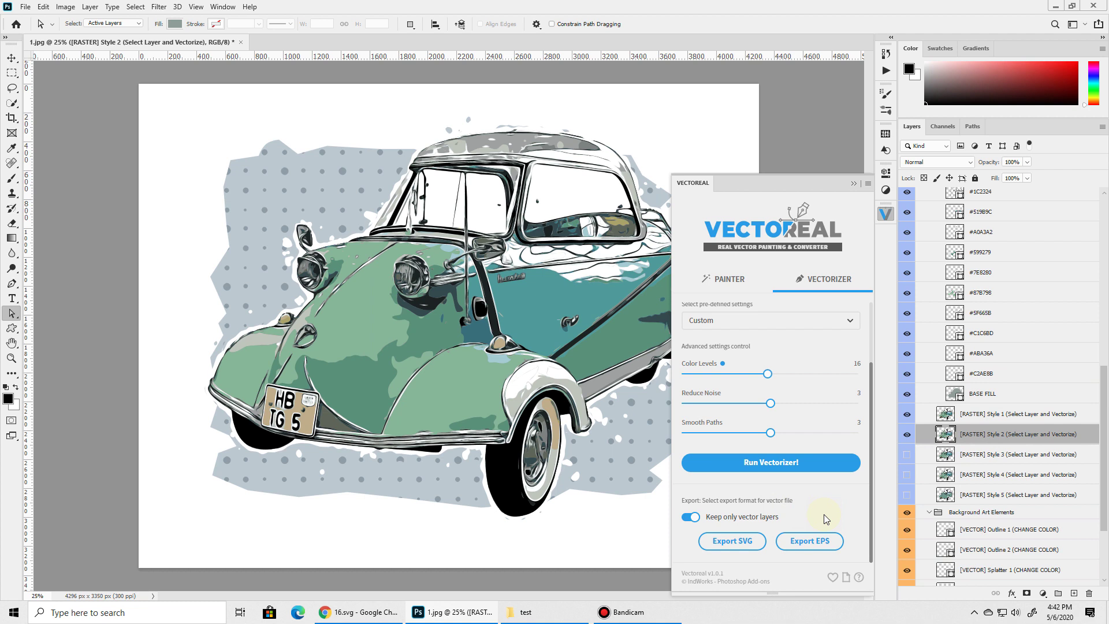
left_click(1002, 415)
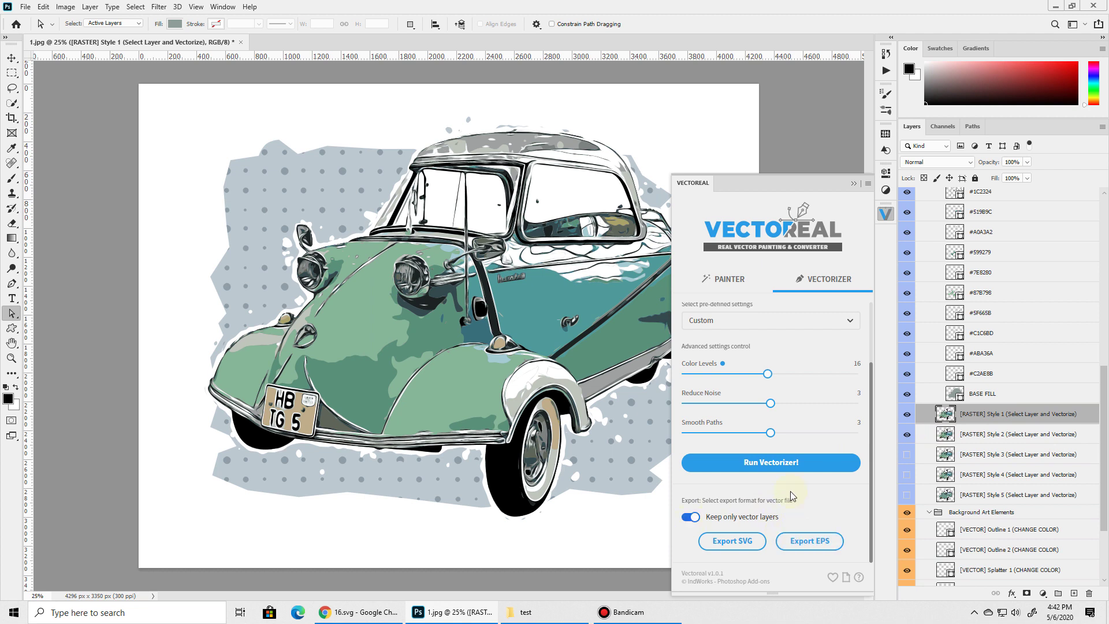
left_click(907, 435)
left_click(907, 414)
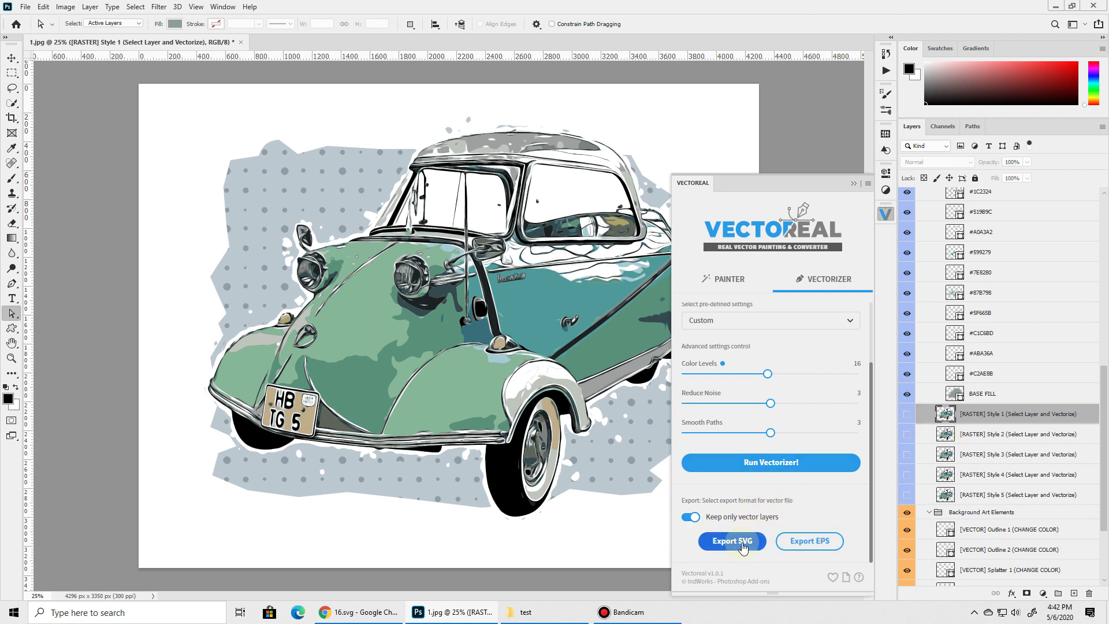
left_click(907, 414)
left_click(907, 434)
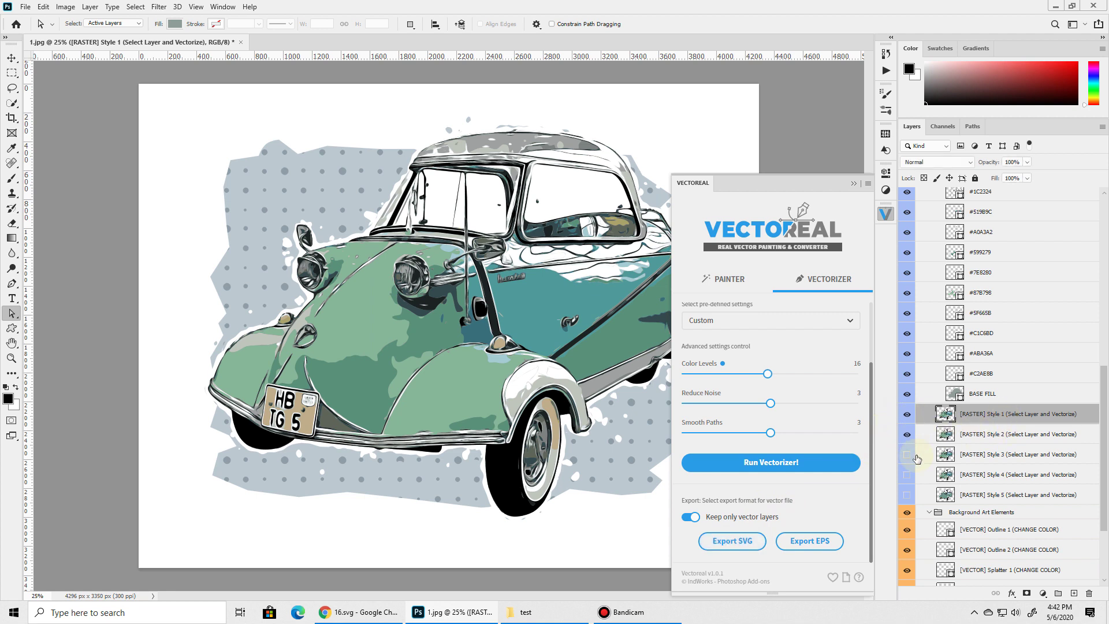
Step: Check the SVG and EPS export dialogs with only vector layers kept, cancelling both without saving
left_click(728, 543)
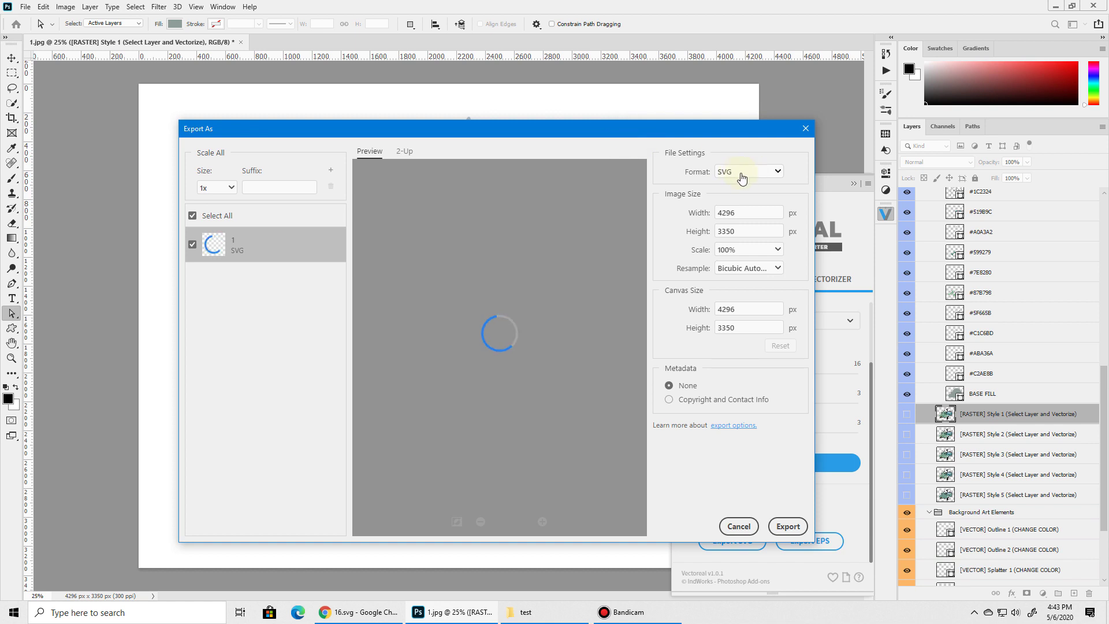
left_click(773, 173)
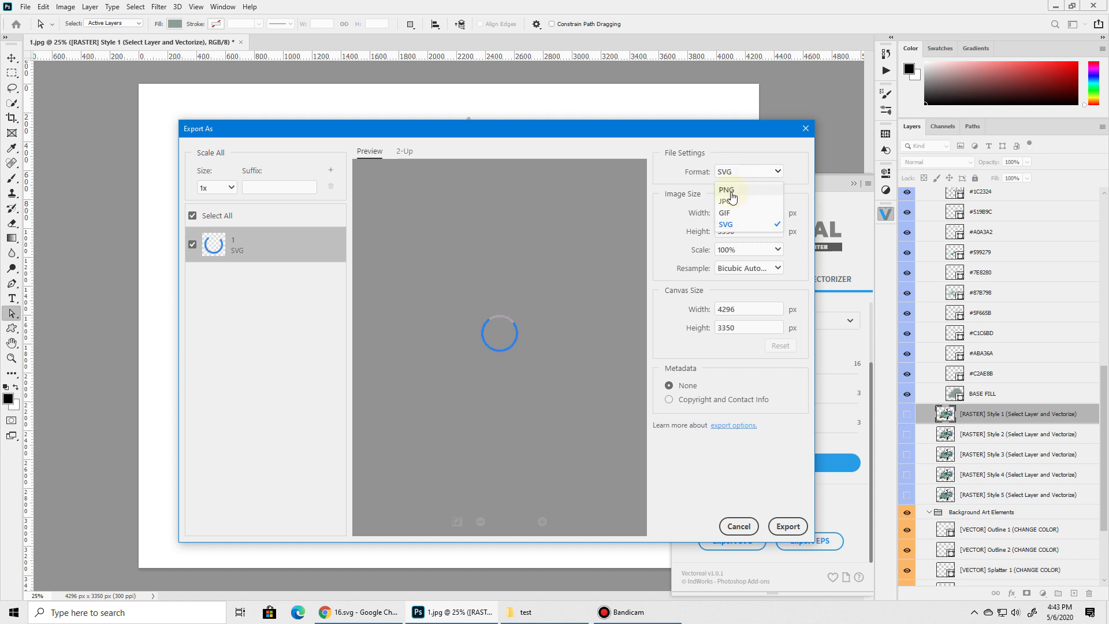
left_click(739, 154)
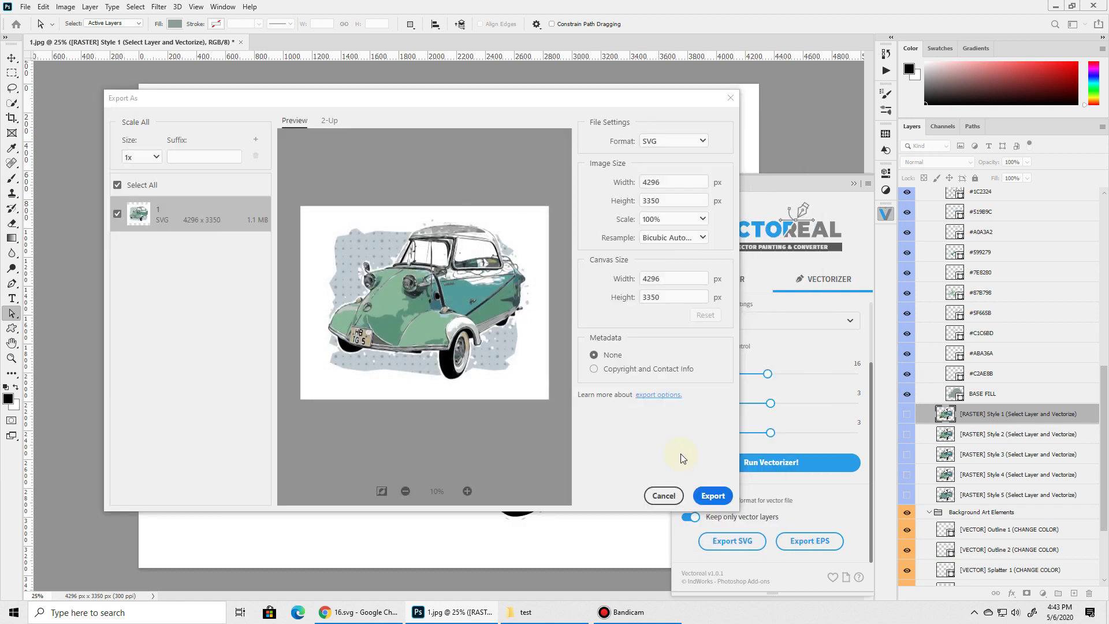
left_click(661, 494)
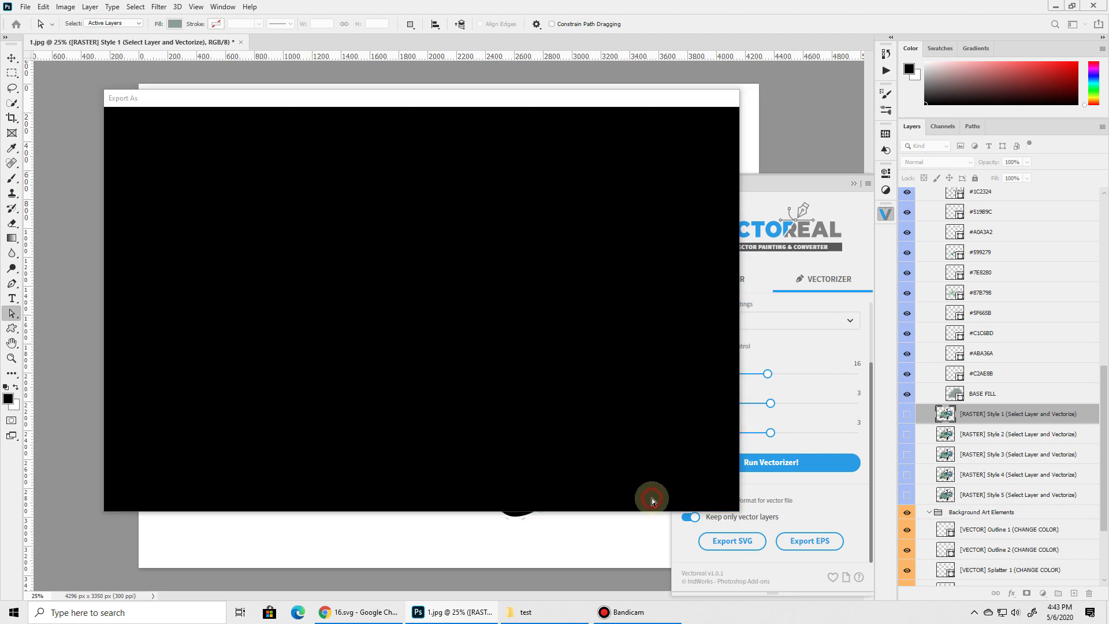
left_click(809, 542)
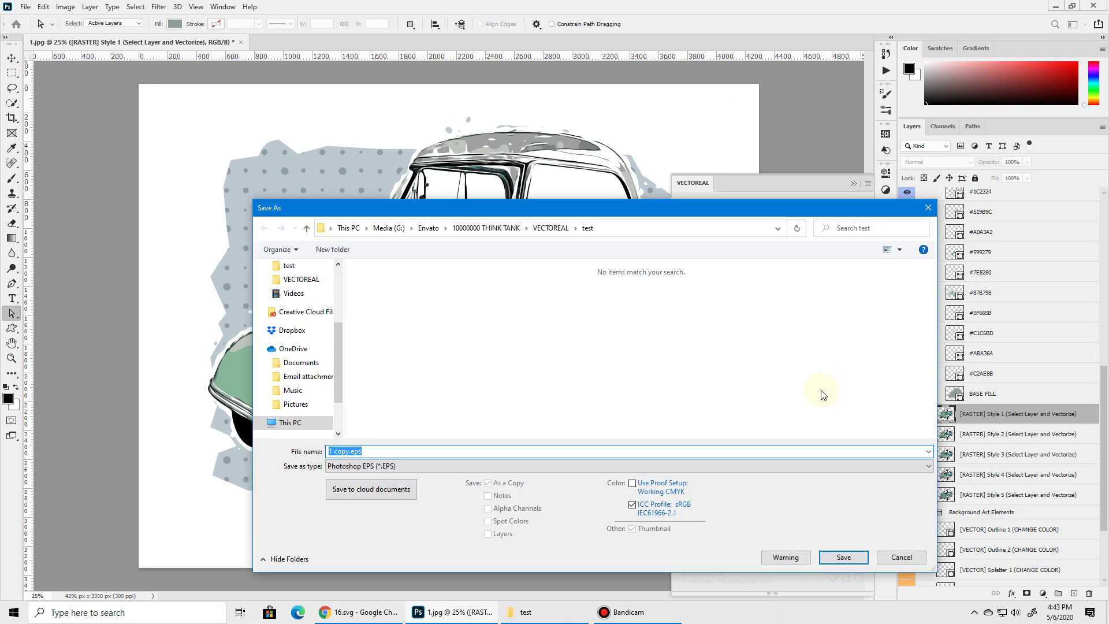
left_click(927, 208)
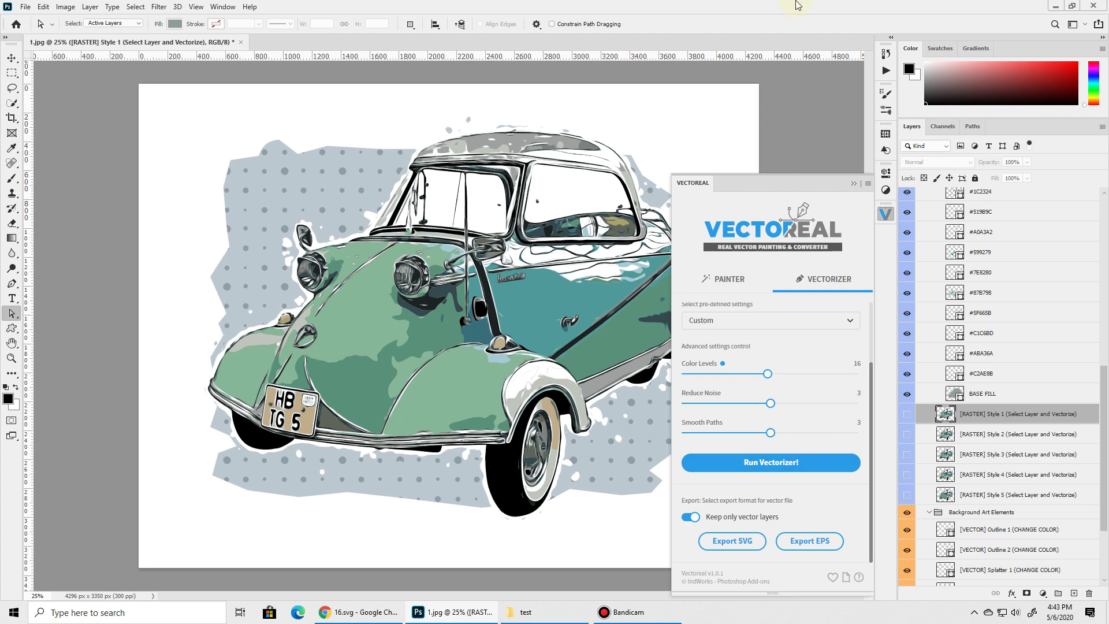
Step: Open 15.jpg from the test folder as a separate Photoshop document
left_click(559, 621)
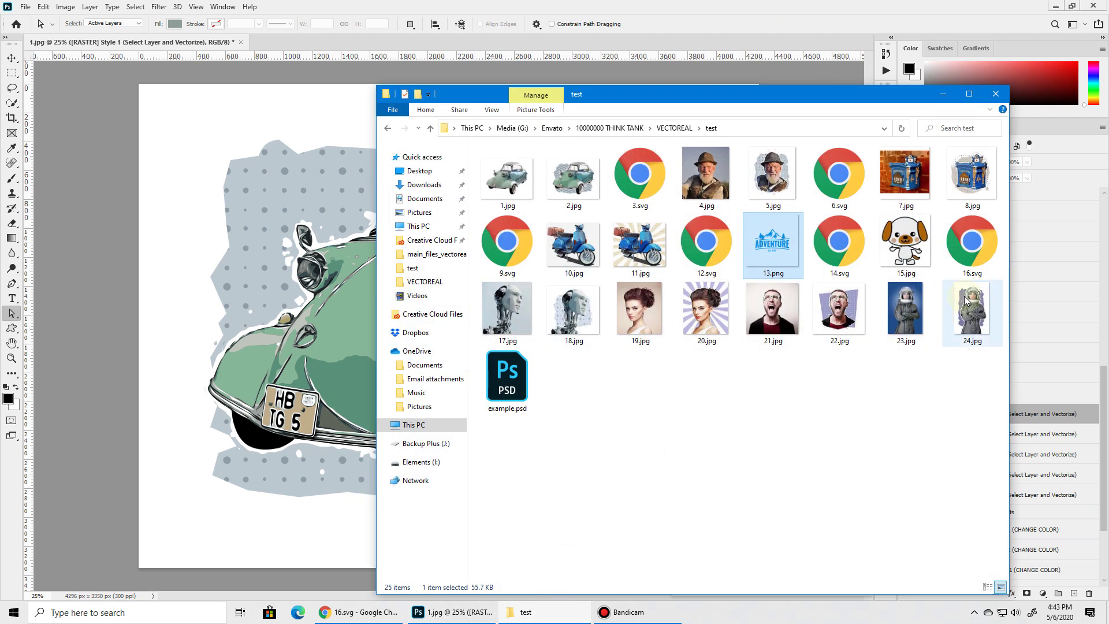
left_click(905, 245)
left_click_drag(911, 271, 664, 11)
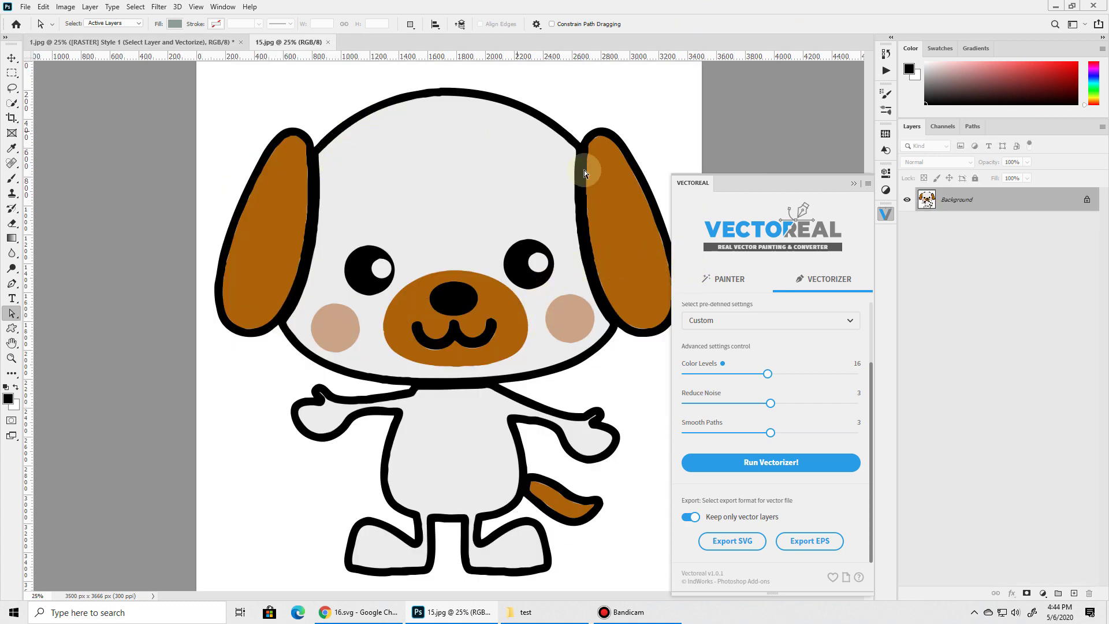
Step: Choose the Clip Art preset, run the Vectorizer on the dog image and dismiss the completion message
left_click(718, 283)
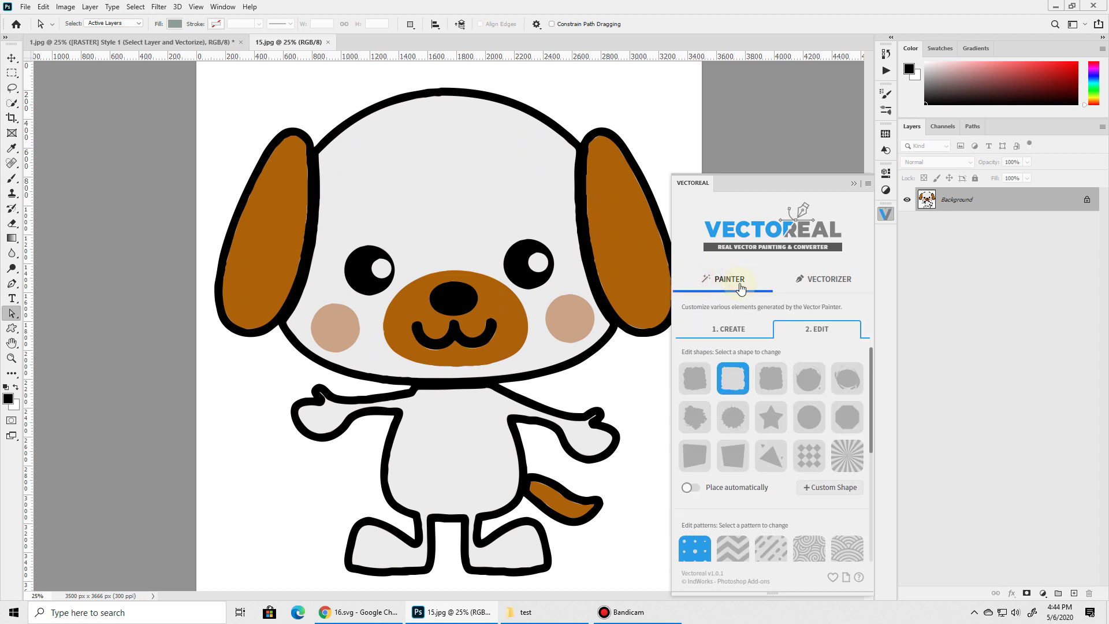
left_click(819, 283)
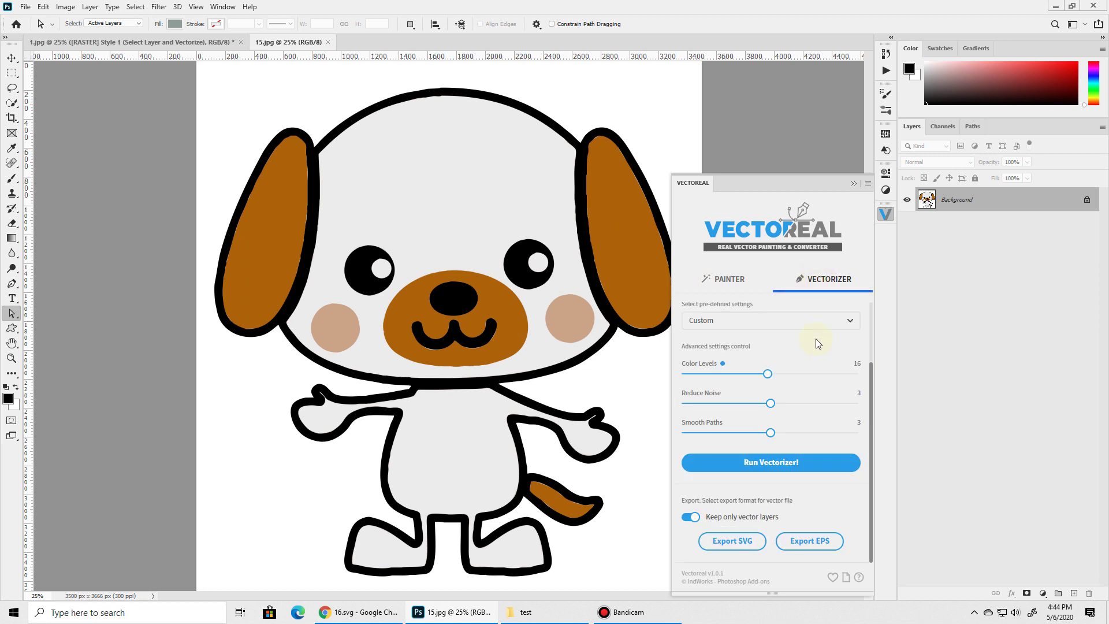
left_click(759, 378)
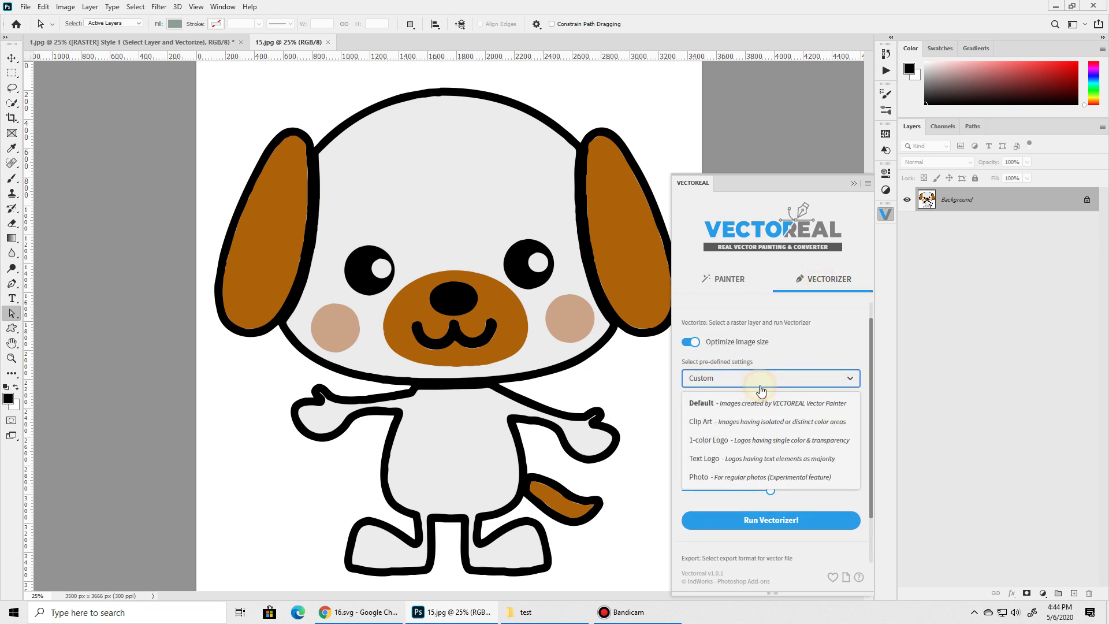
left_click(717, 424)
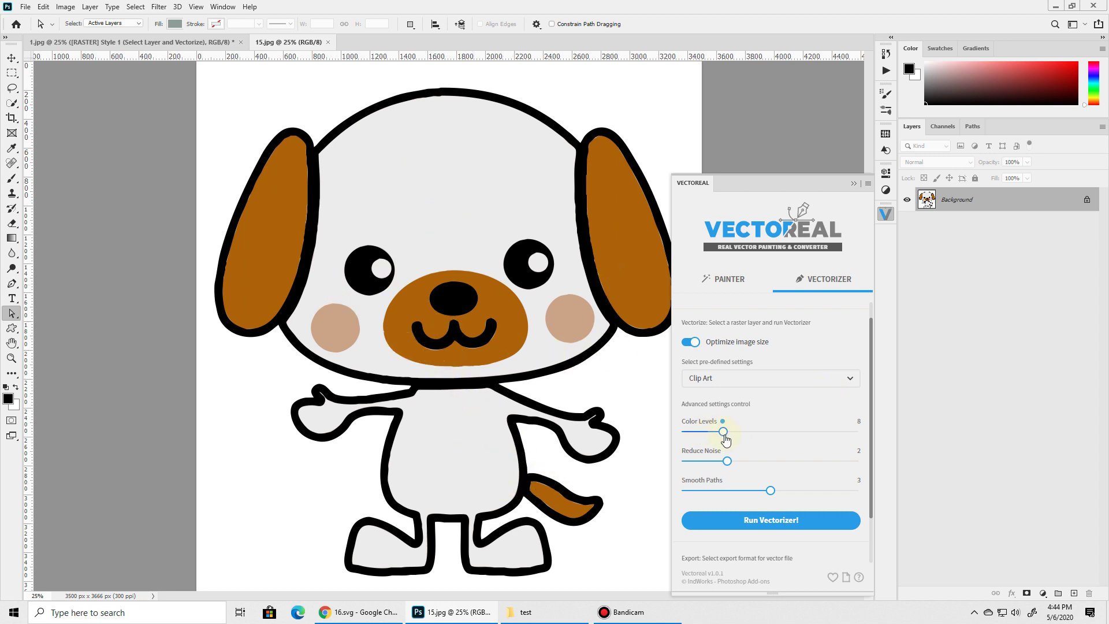
left_click(772, 526)
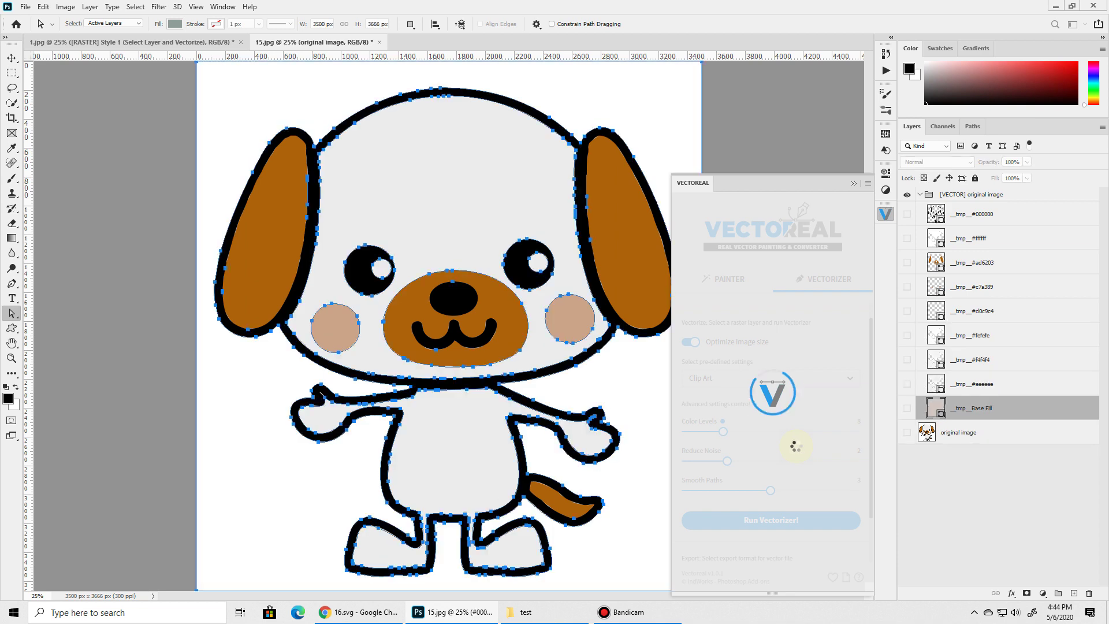
left_click(793, 381)
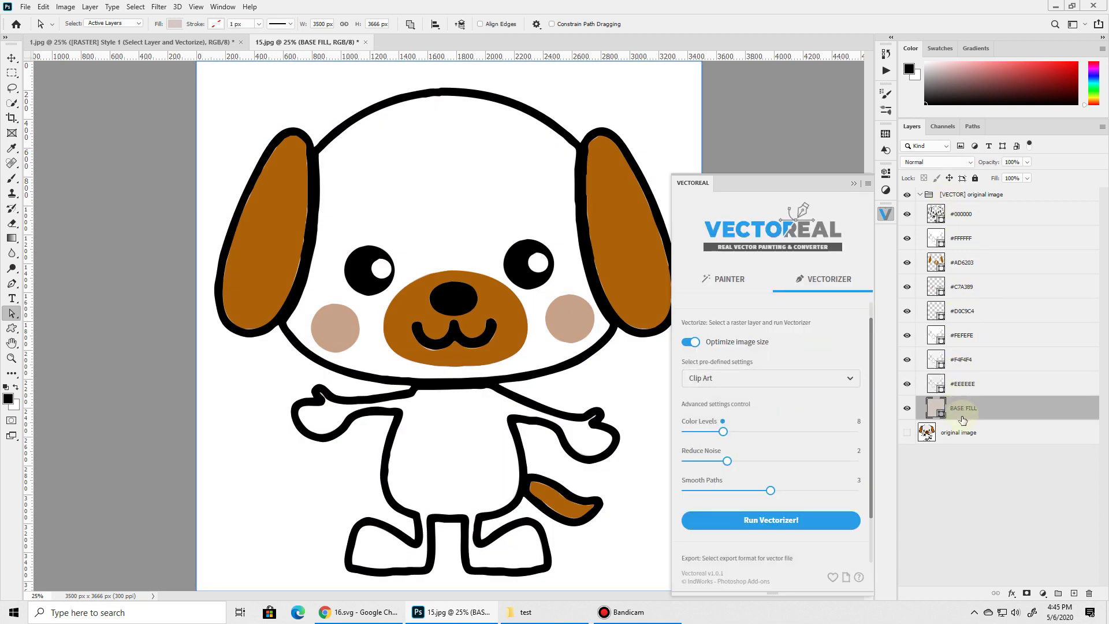
Step: Hide BASE FILL and inspect the brown #AD6203 layer by toggling it off and on
left_click(907, 408)
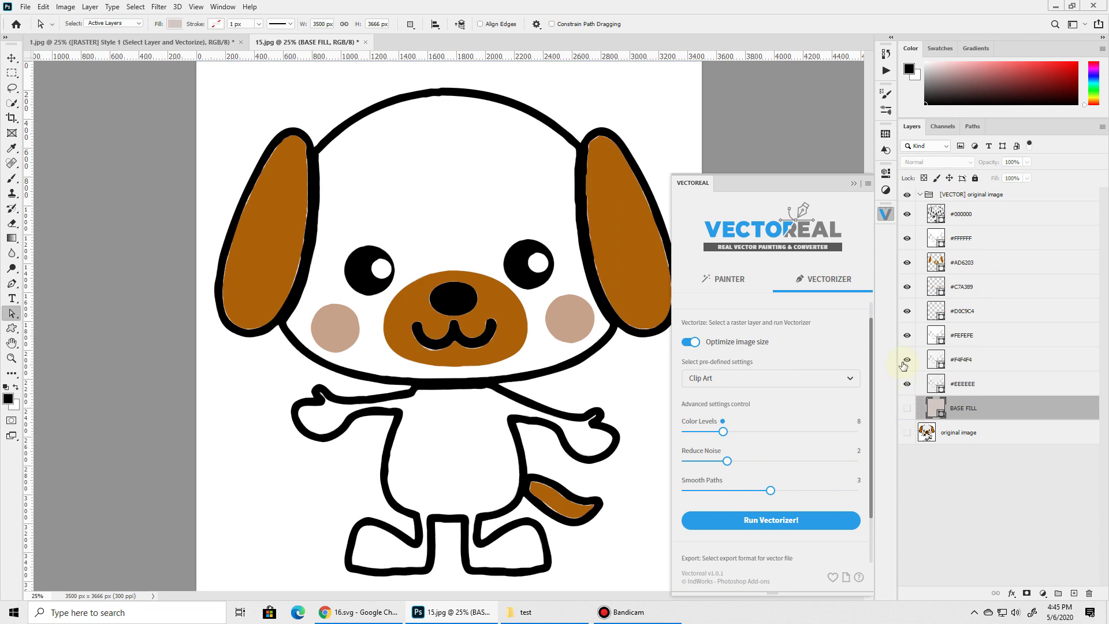
left_click(907, 263)
left_click(907, 262)
Step: Select the #AD6203 layer and distort the dog's left brown ear shape by moving its anchor points
left_click(1008, 262)
left_click(12, 312)
left_click(265, 242)
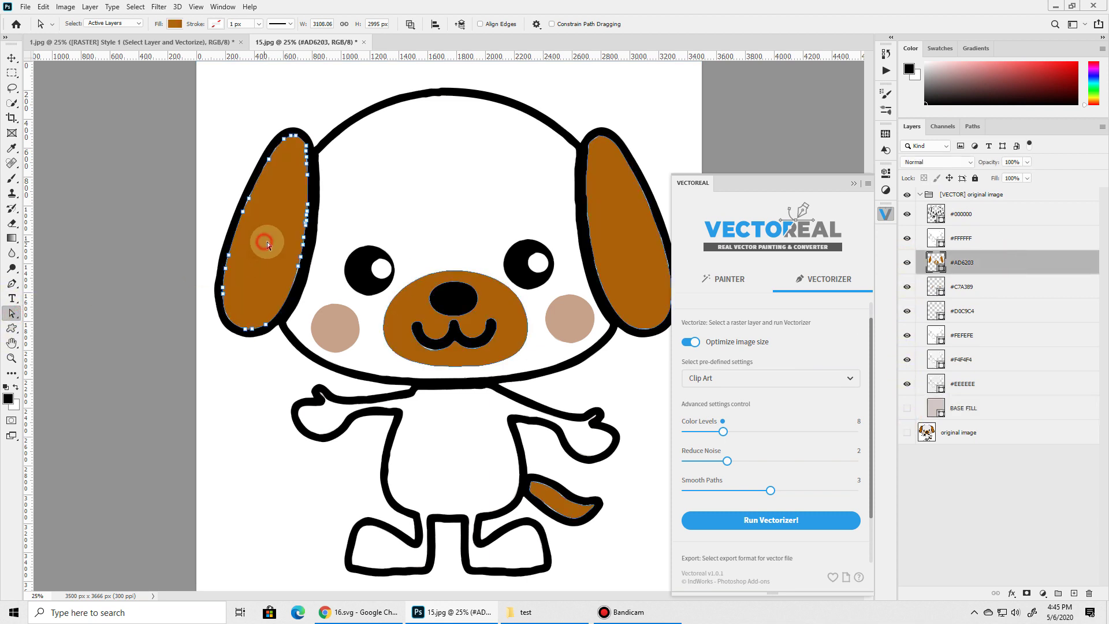
left_click_drag(298, 265, 244, 243)
left_click(350, 219)
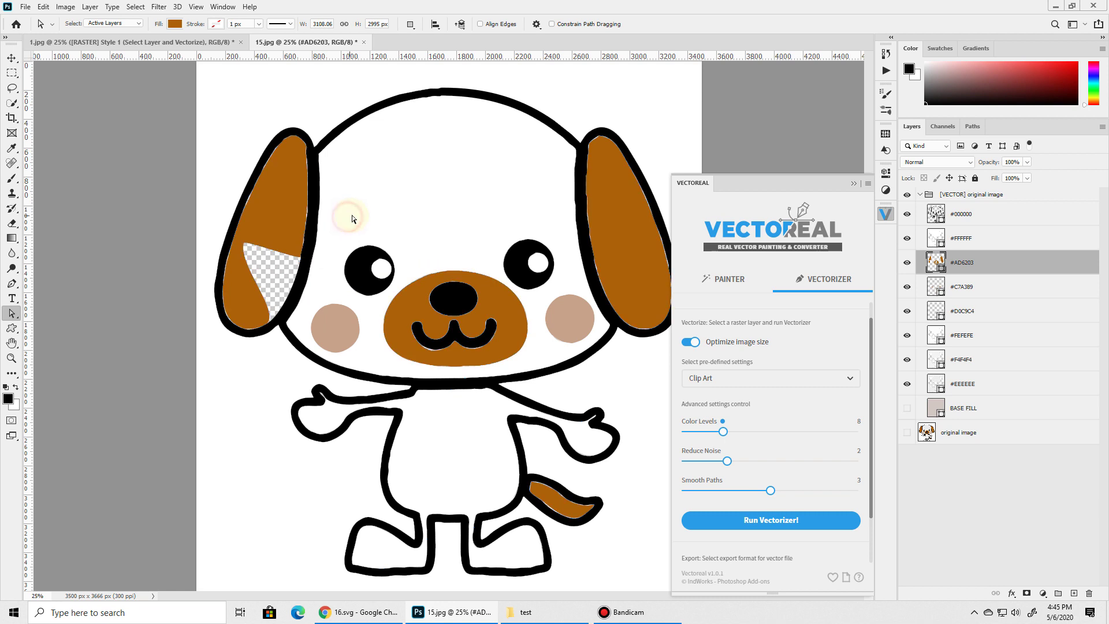
Step: Undo the anchor-point changes to the dog's left ear
key("ctrl+z")
key("ctrl+z")
key("ctrl+z")
key("ctrl+z")
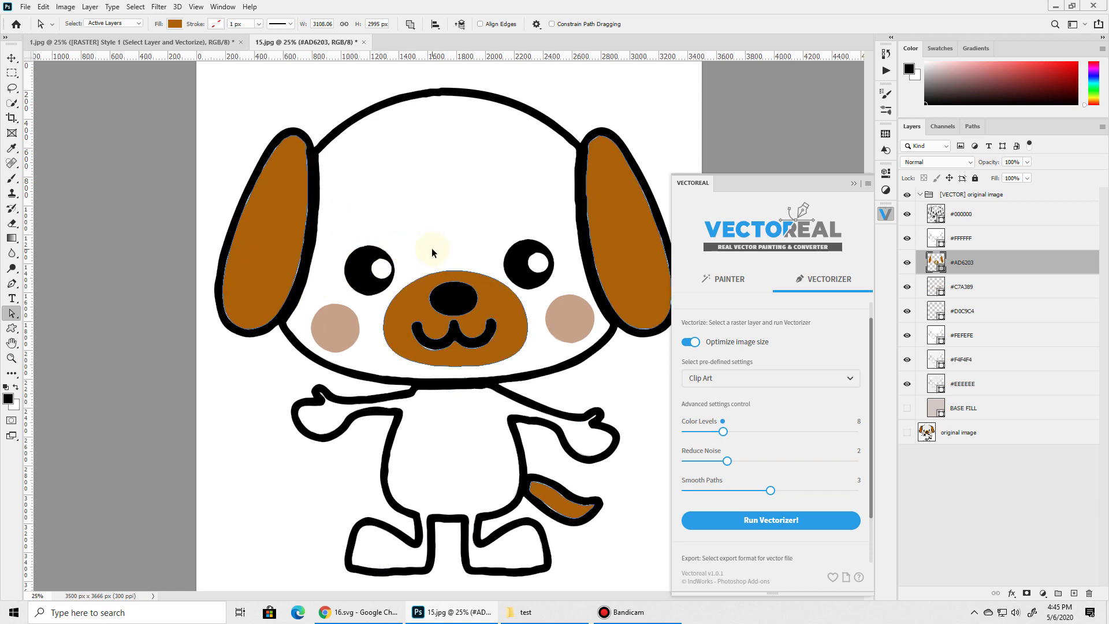
scroll(786, 435, "down", 3)
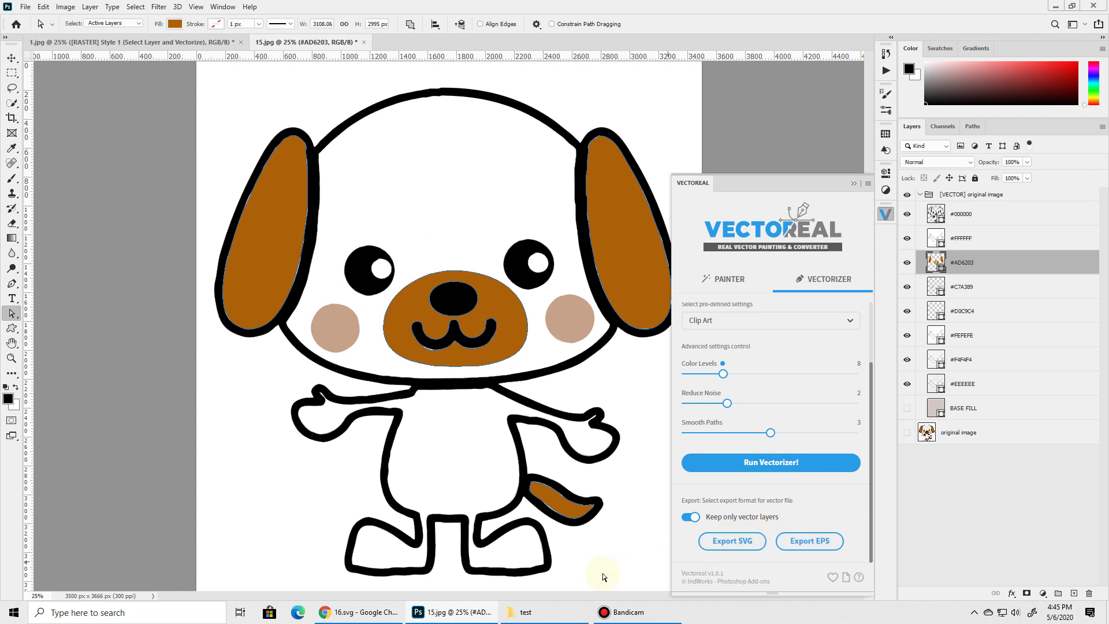
Step: Open the Adventure logo 13.png from the test folder as a separate document and bring up the preset settings
left_click(523, 613)
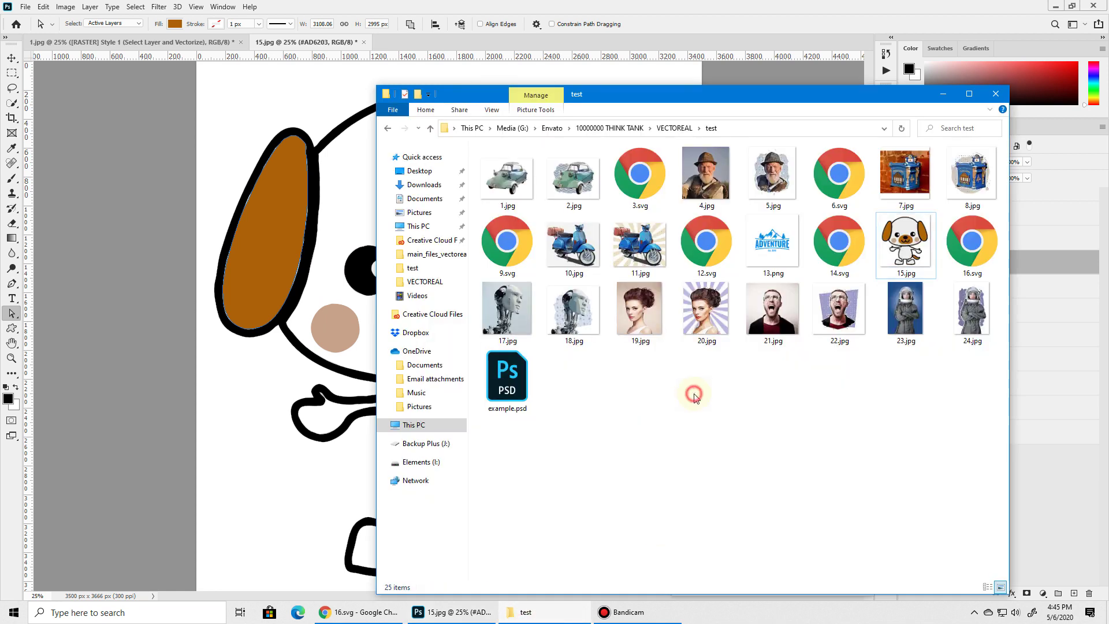
left_click(768, 243)
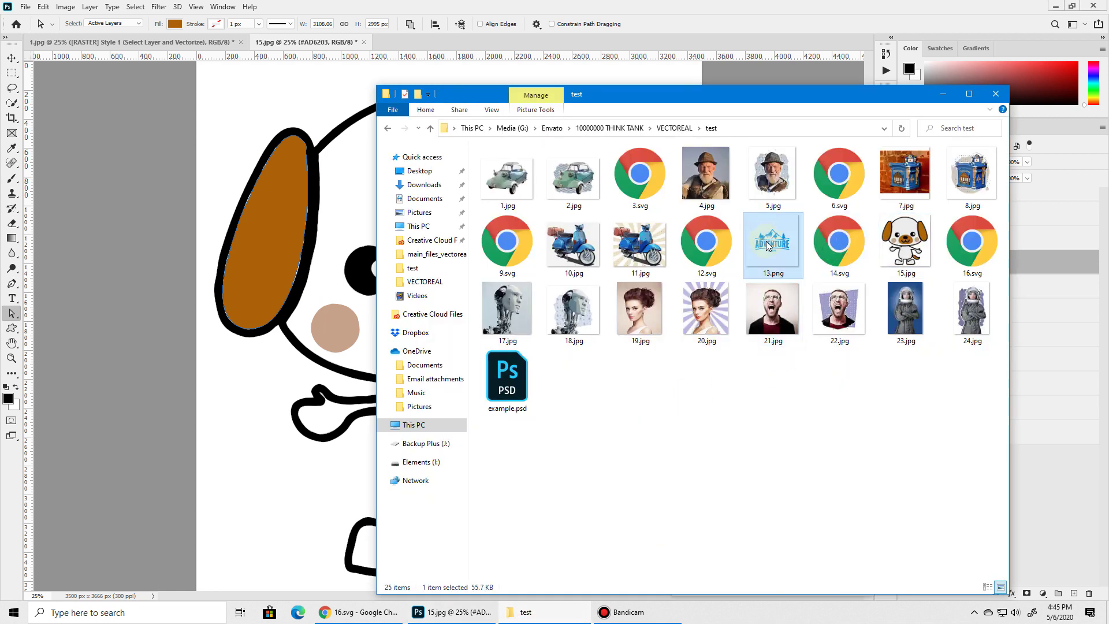
left_click_drag(768, 242, 635, 10)
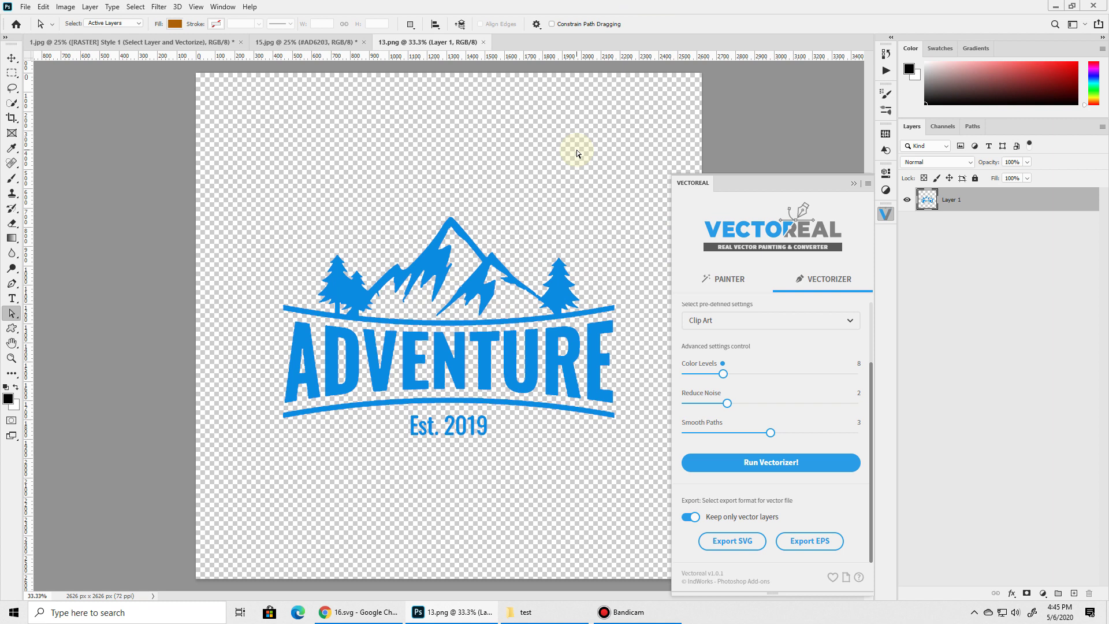
scroll(781, 343, "up", 1)
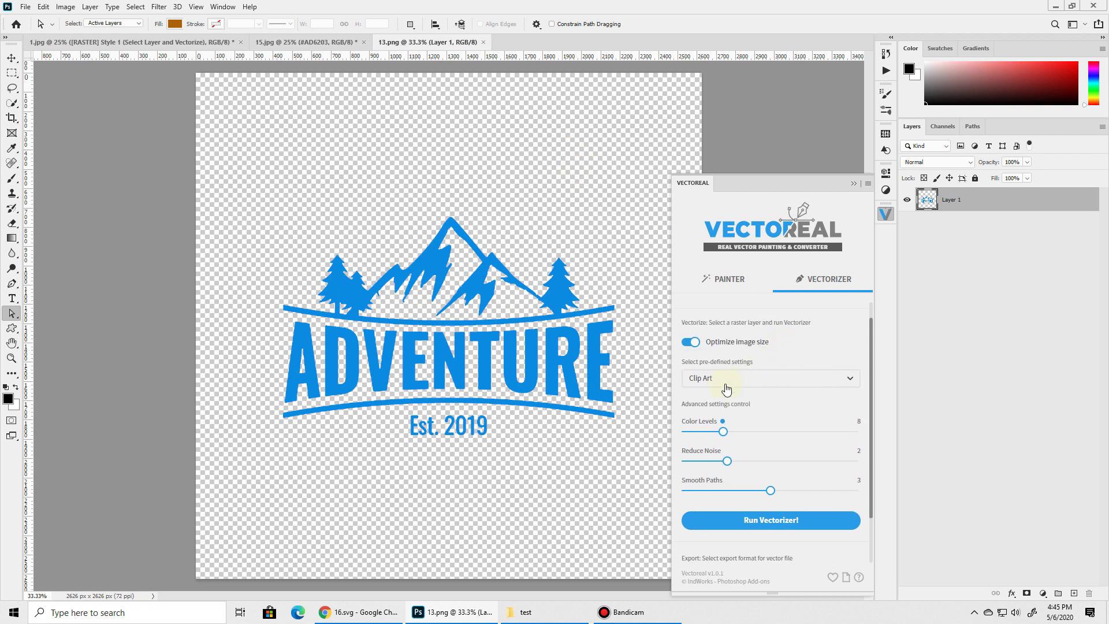
Step: Vectorize the Adventure logo using the 1-color Logo preset with Color Levels set to 1
left_click(726, 378)
left_click(742, 441)
mouse_move(683, 433)
left_mouse_down()
mouse_move(750, 432)
mouse_move(675, 434)
left_mouse_up()
left_click(777, 521)
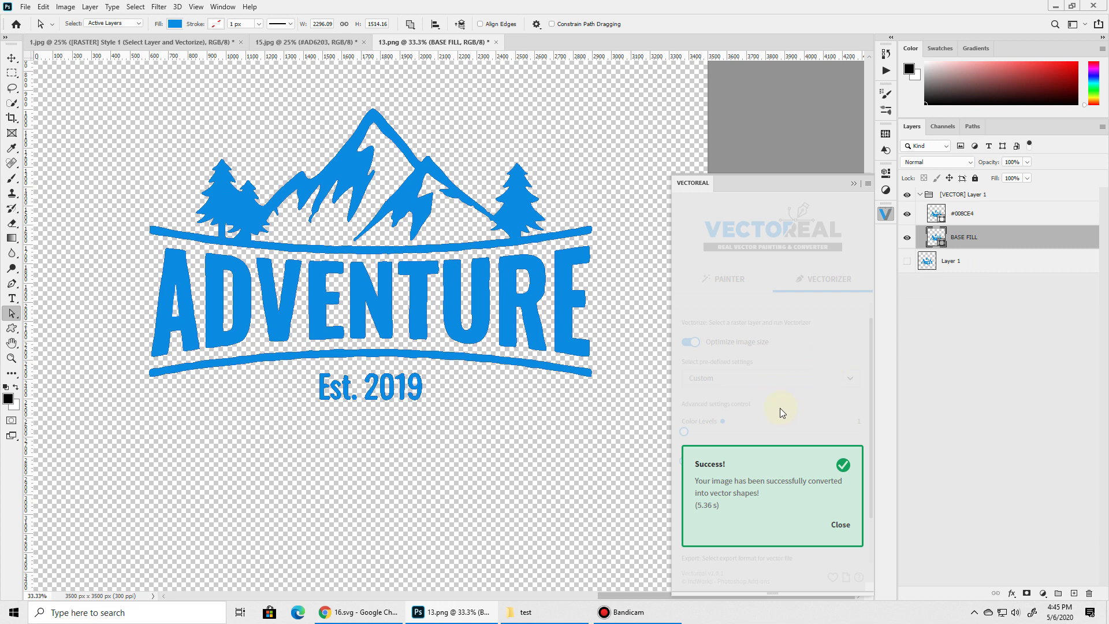
left_click(775, 408)
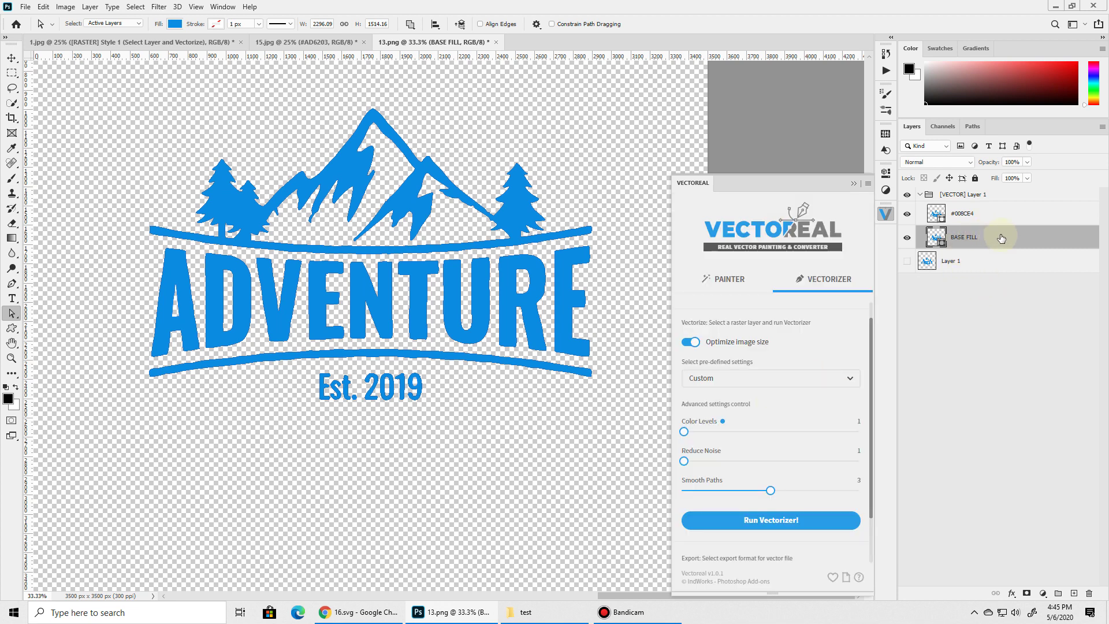
Step: Hide the BASE FILL layer and select the blue #008CE4 shape layer
left_click(907, 237)
left_click(989, 214)
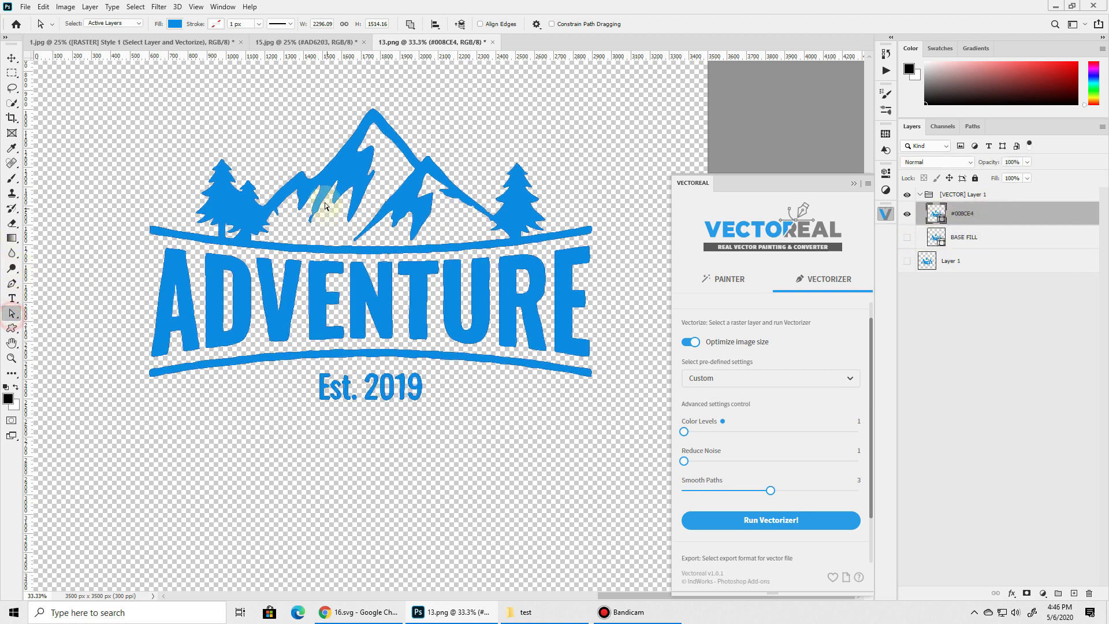
Step: Try reshaping the logo's mountains by pulling two peak anchor points upward, and undo both moves
left_click(305, 186)
left_click_drag(305, 187, 306, 91)
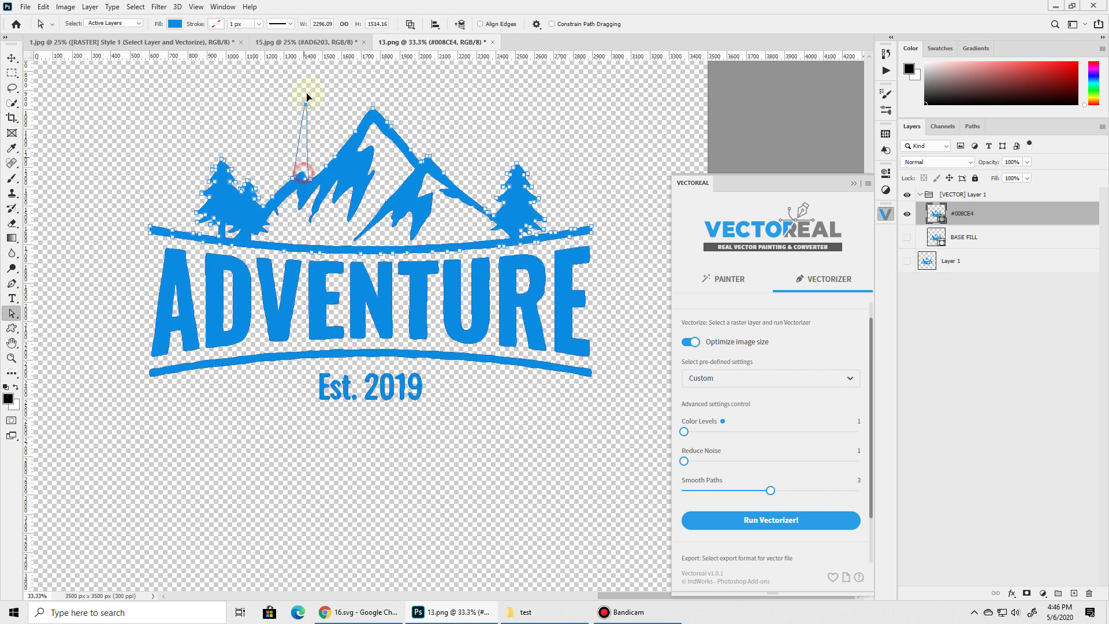
left_click_drag(374, 111, 386, 73)
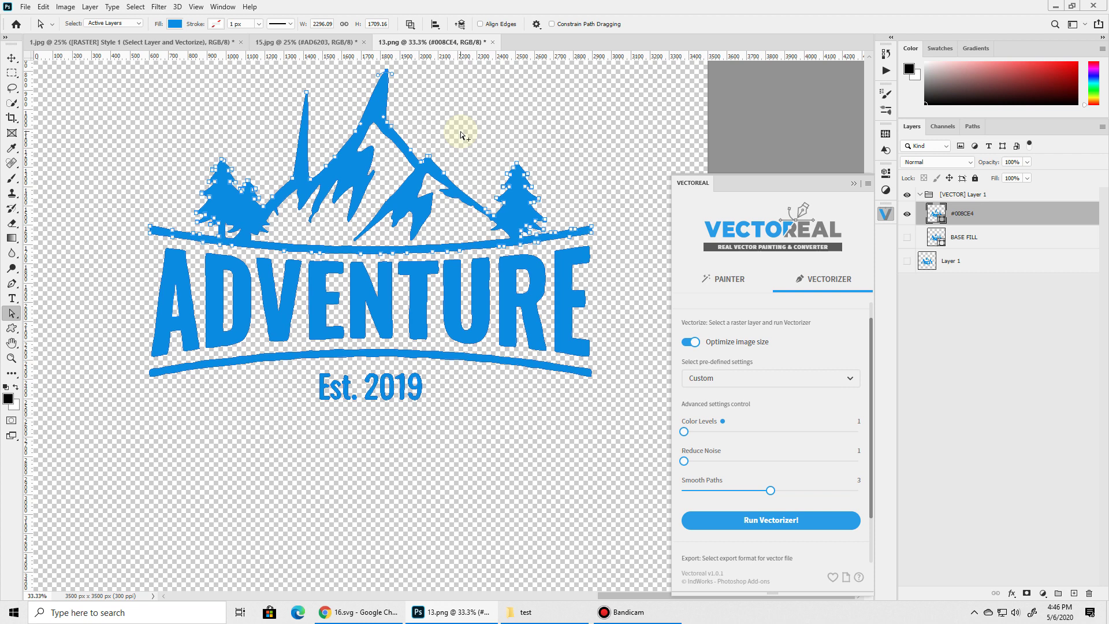
key("ctrl+z")
key("ctrl+z")
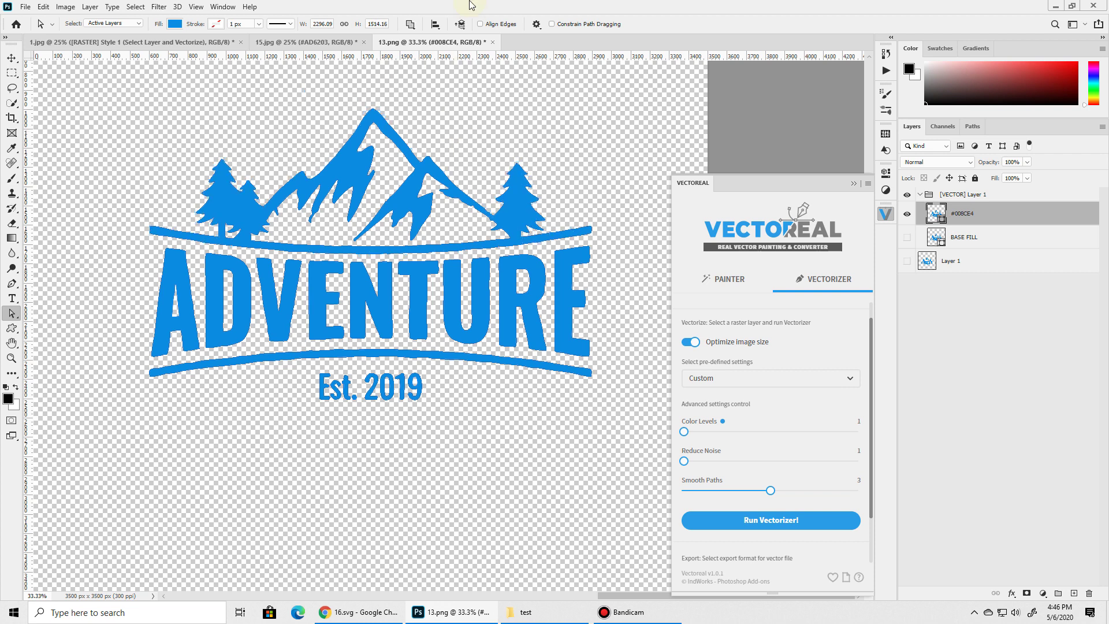
Step: Open the robot image 17.jpg from the test folder as a separate document and mark its subject automatically for the Vector Painter
left_click(522, 613)
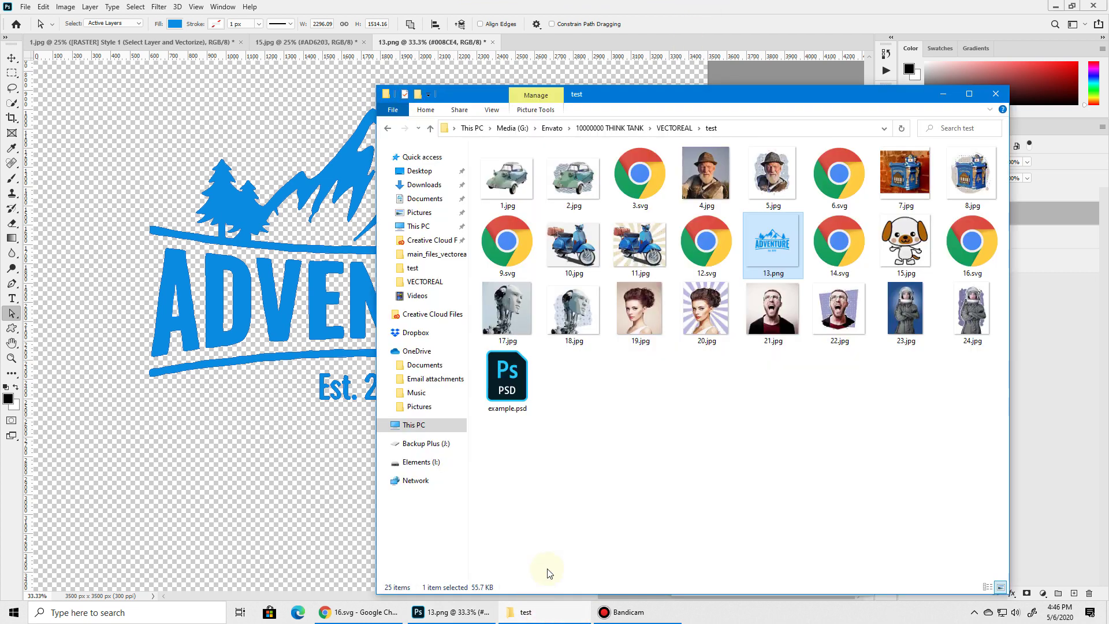
left_click_drag(510, 312, 683, 8)
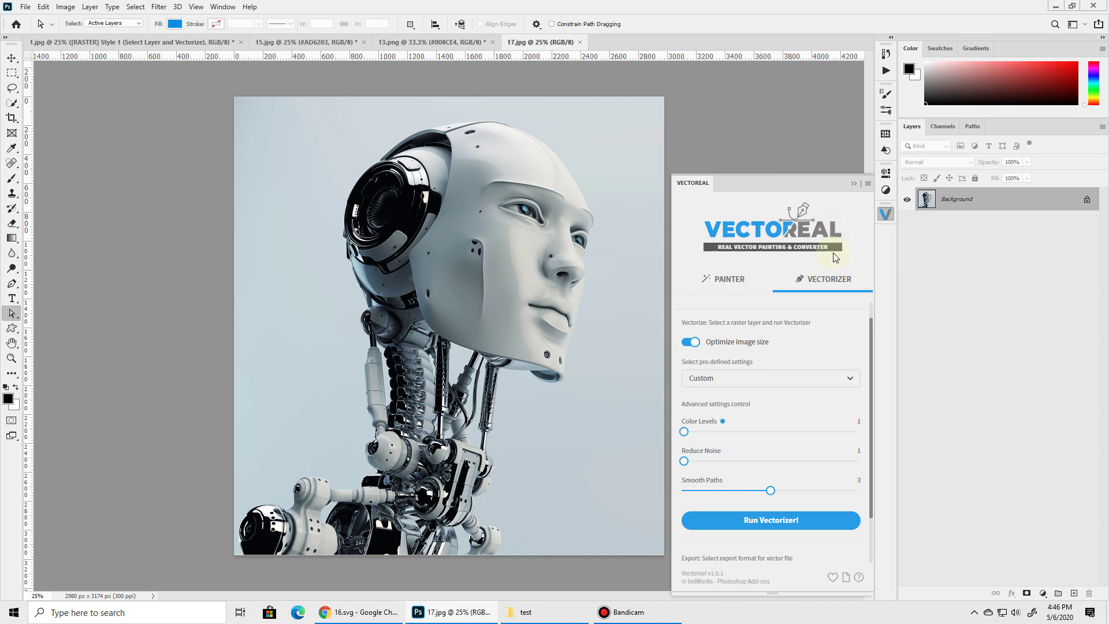
left_click(729, 283)
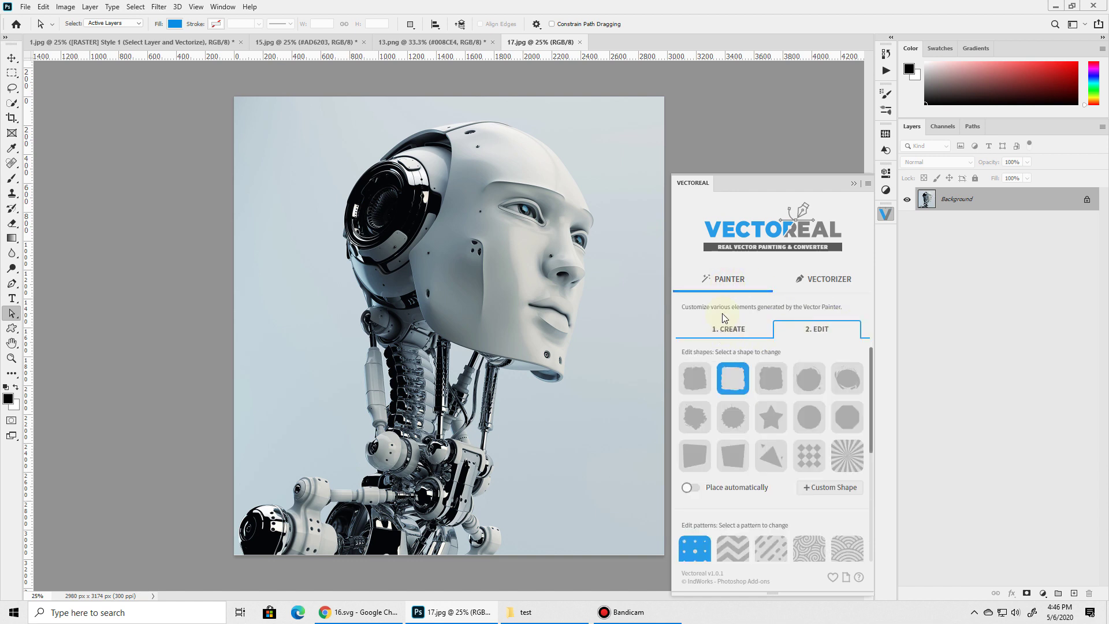
left_click(722, 332)
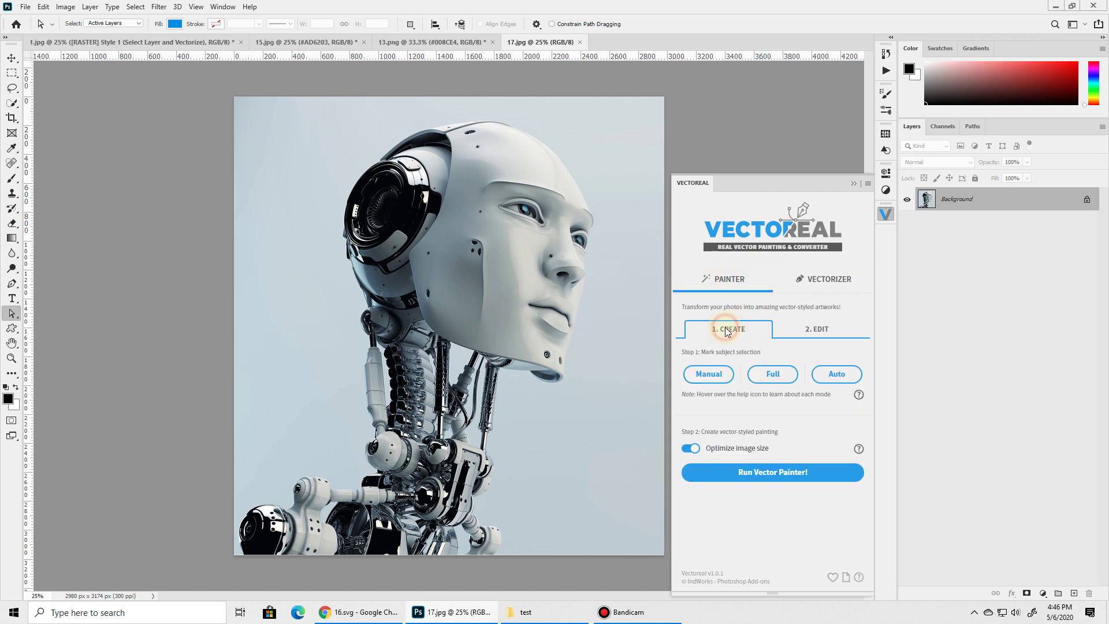
left_click(850, 374)
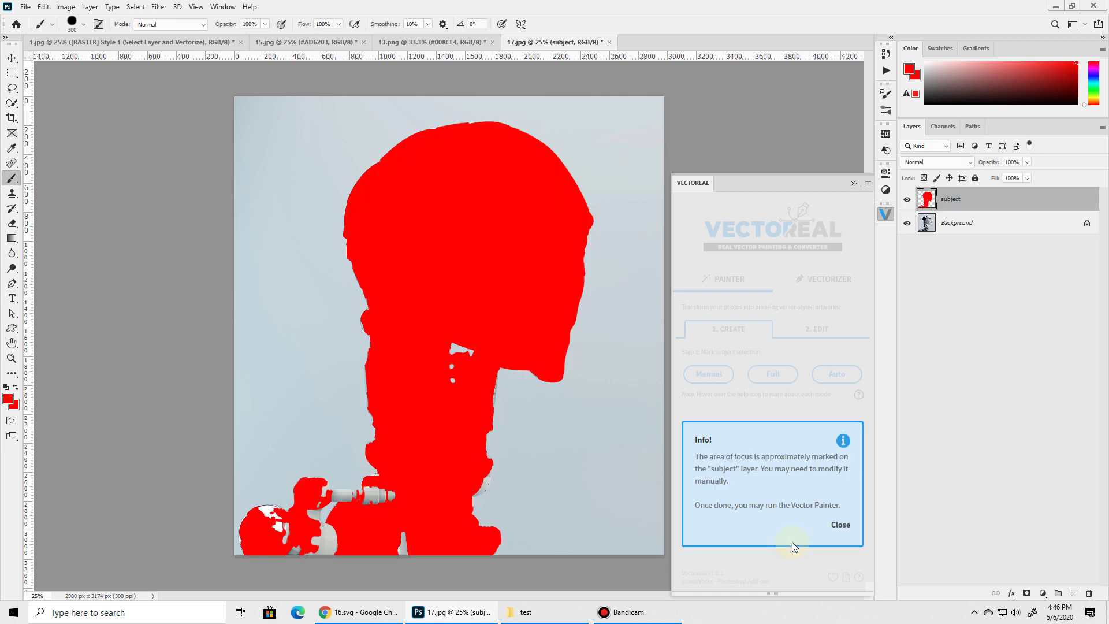
left_click(818, 525)
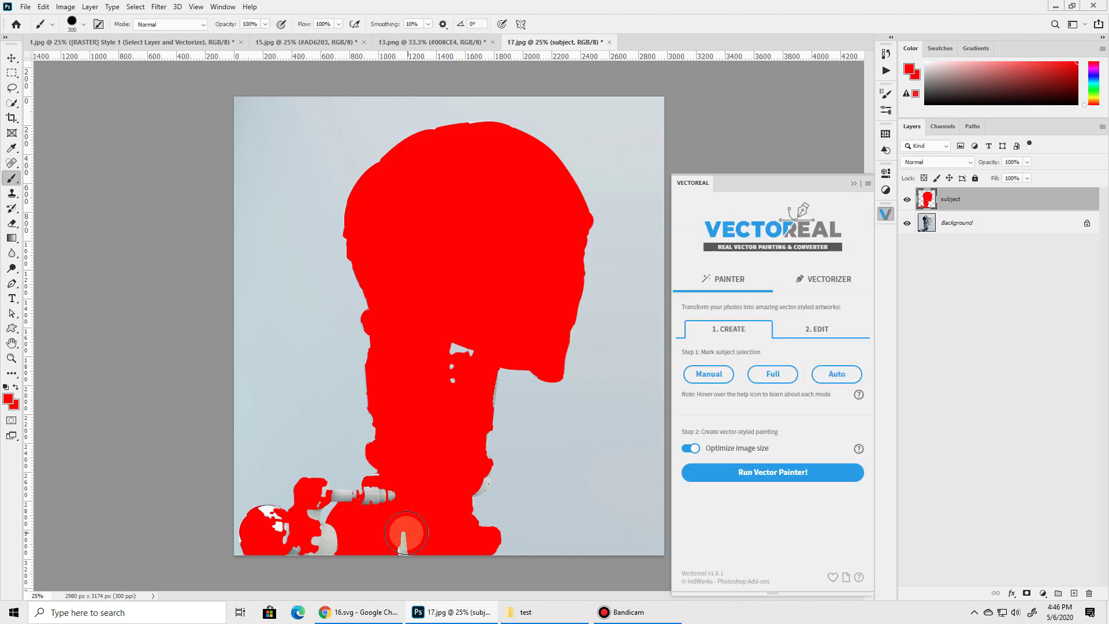
Step: Paint over the unmarked parts of the robot's shoulder and lower neck on the subject layer, reducing the brush to 100 px for small gaps
left_click(316, 546)
mouse_move(316, 546)
left_mouse_down()
mouse_move(334, 532)
mouse_move(294, 543)
mouse_move(265, 533)
mouse_move(271, 525)
left_mouse_up()
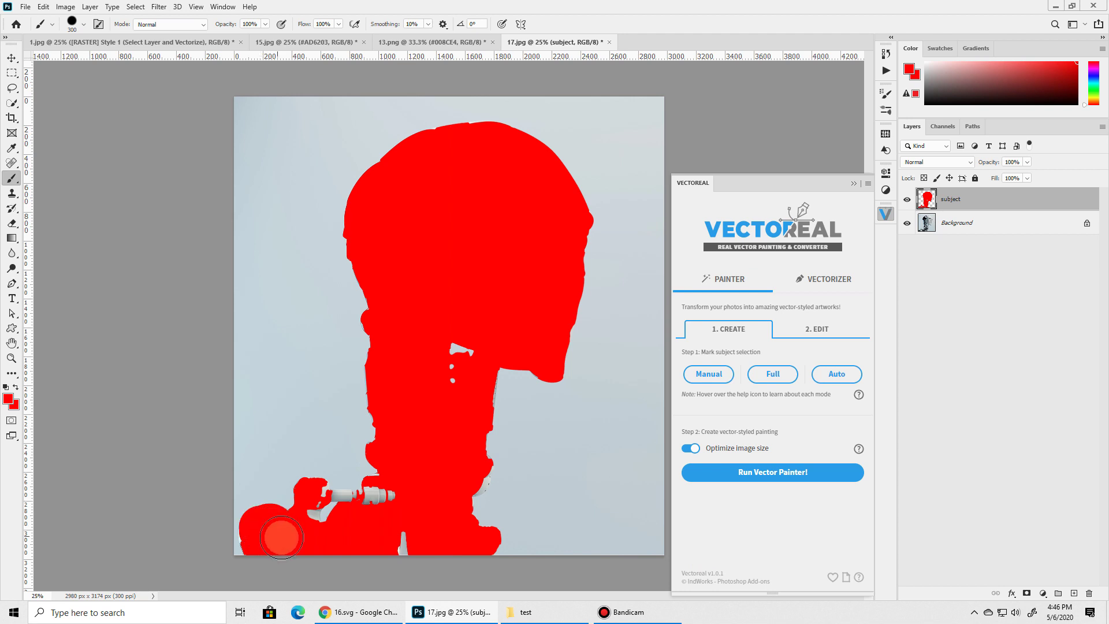
key("[")
key("[")
key("[")
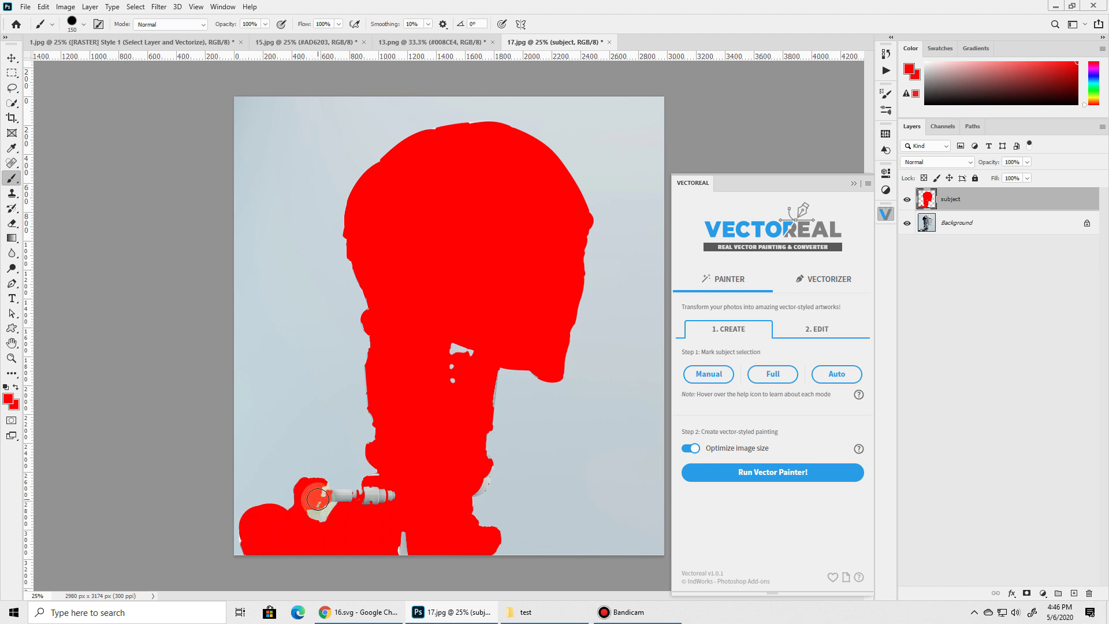
mouse_move(317, 499)
left_mouse_down()
mouse_move(320, 532)
mouse_move(321, 491)
left_mouse_up()
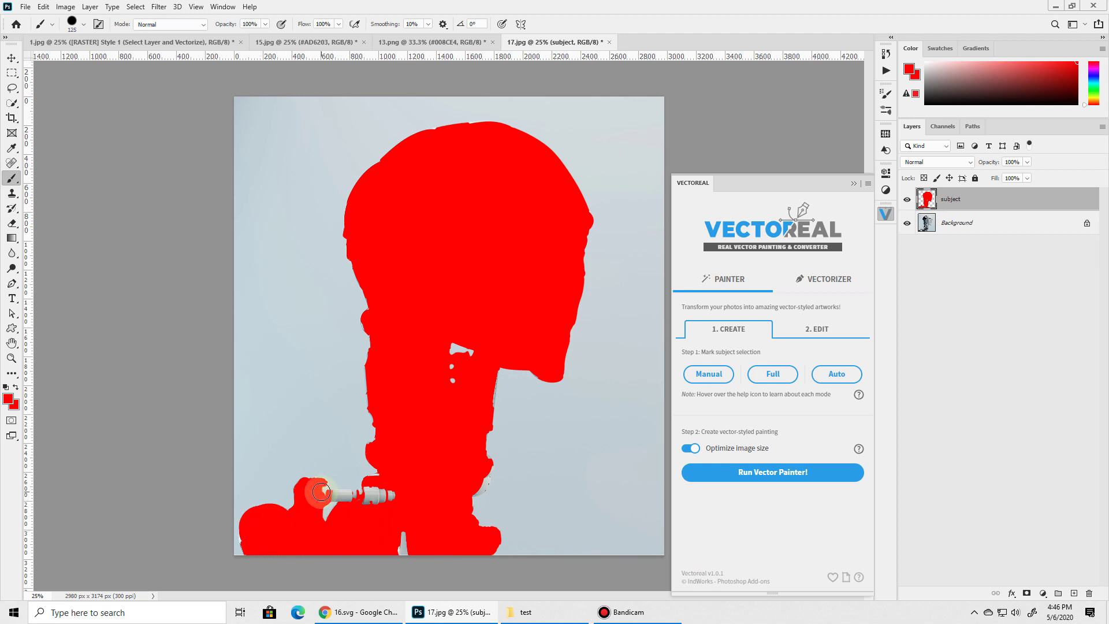
key("[")
mouse_move(321, 489)
left_mouse_down()
mouse_move(405, 495)
mouse_move(370, 490)
mouse_move(395, 477)
mouse_move(384, 497)
mouse_move(386, 512)
mouse_move(402, 510)
mouse_move(397, 544)
left_mouse_up()
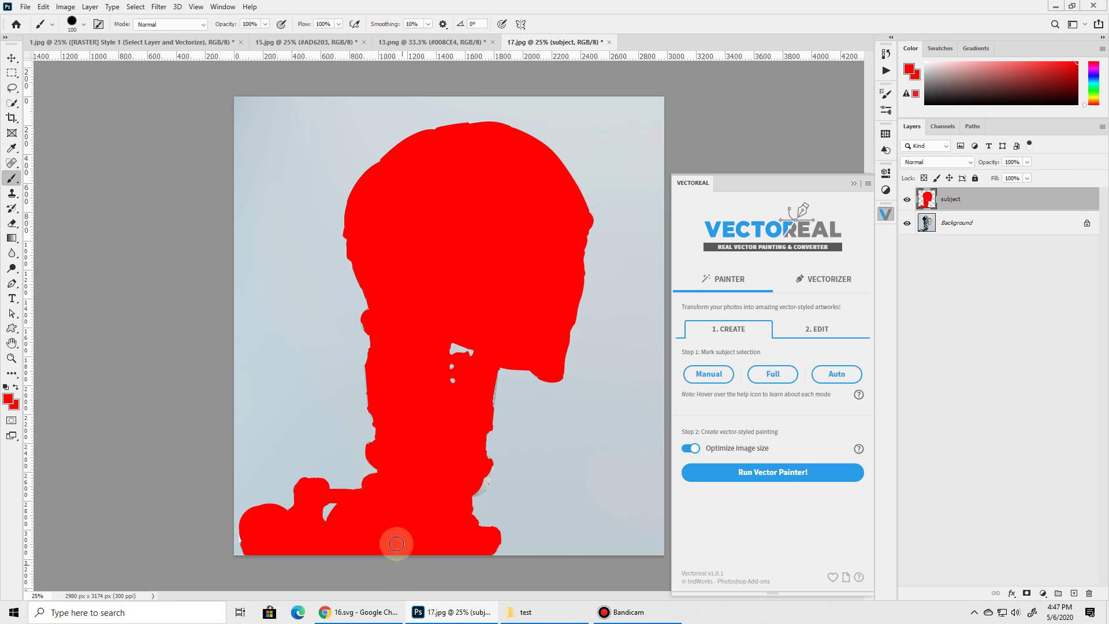
left_click_drag(481, 467, 453, 488)
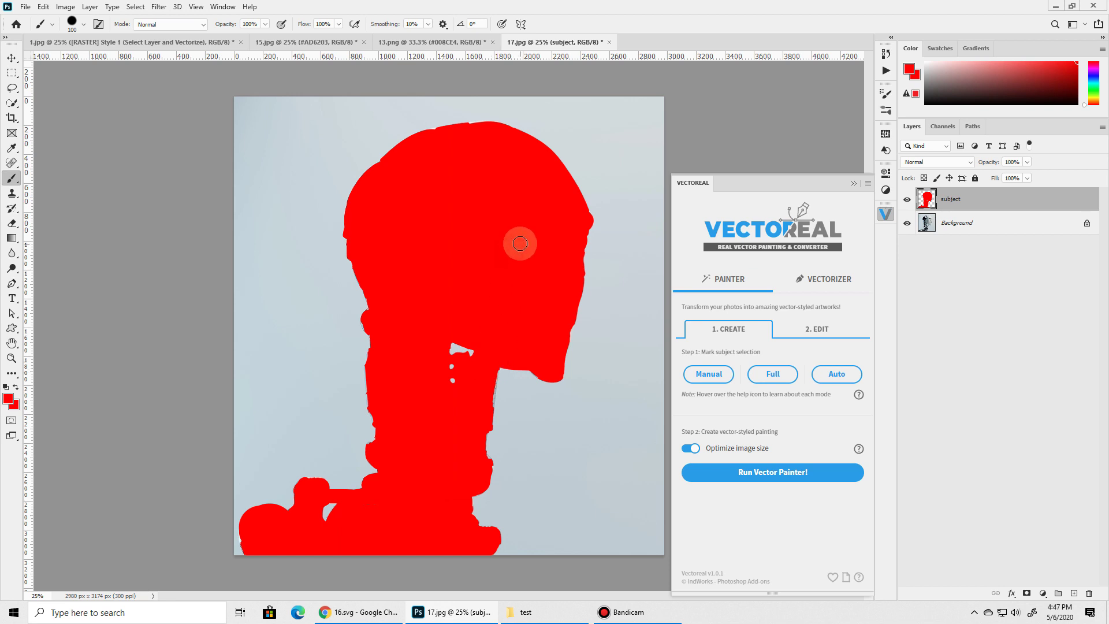
Step: Run the Vector Painter on the marked robot image with image size optimization on
left_click(759, 479)
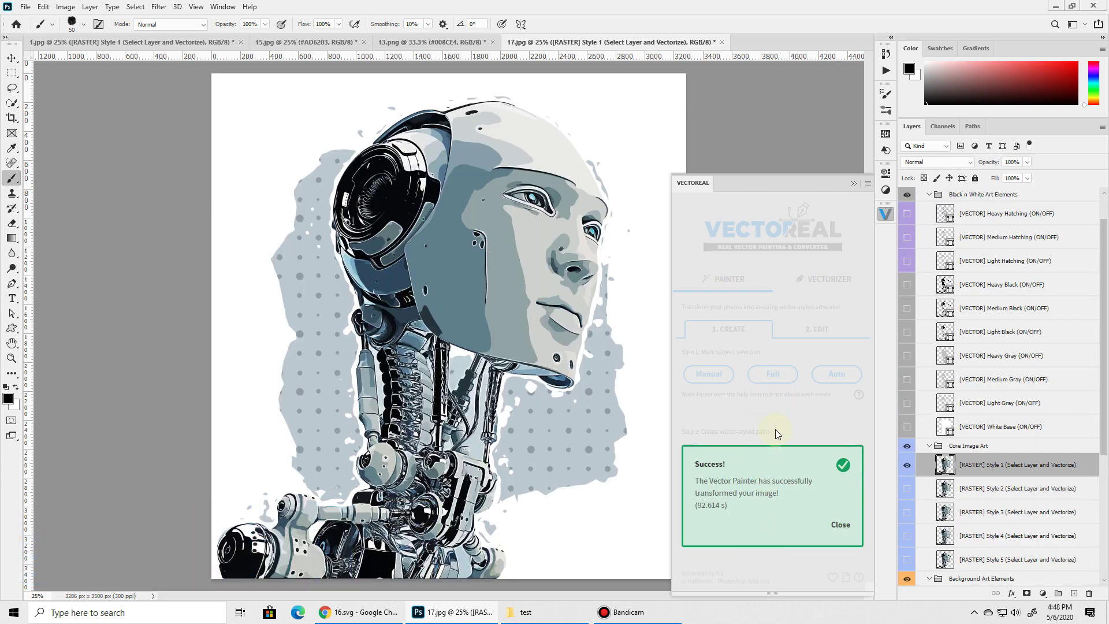
left_click(775, 396)
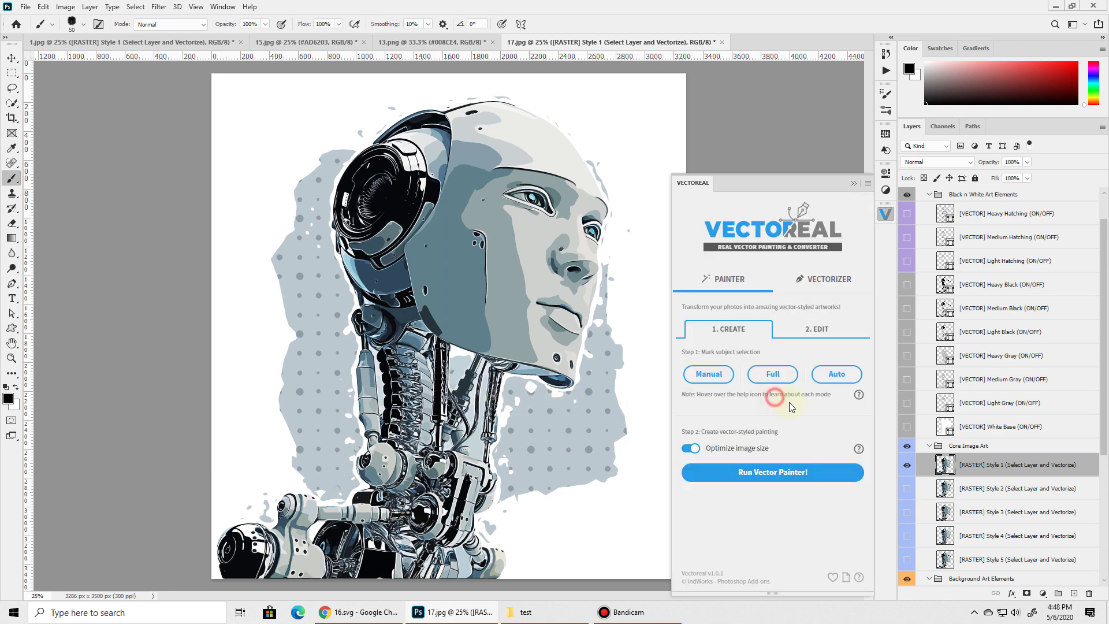
left_click(791, 341)
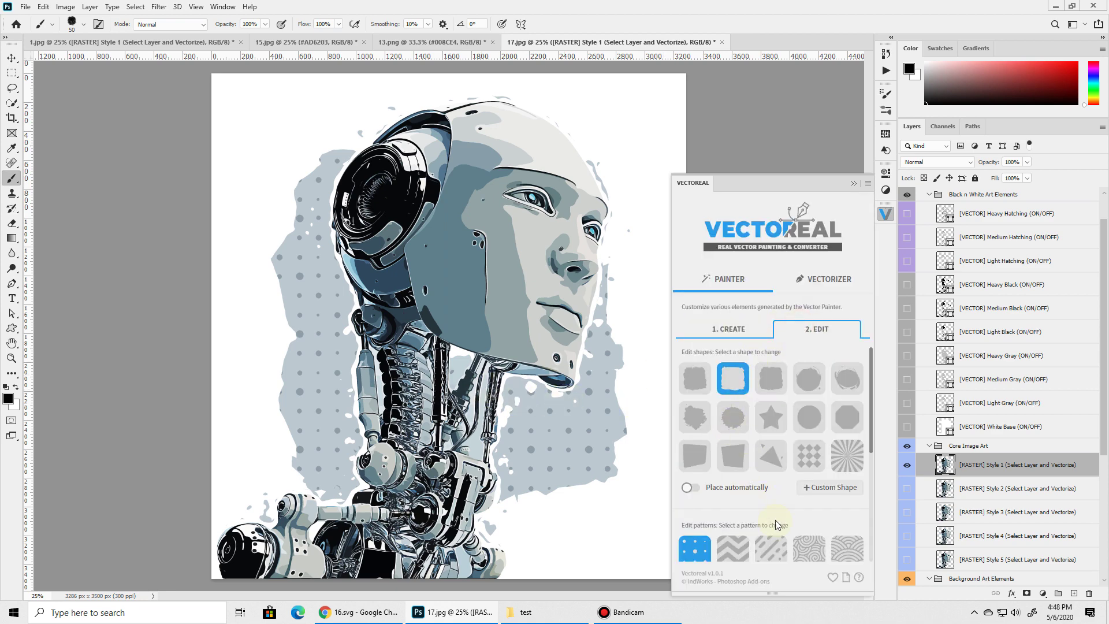
left_click(823, 279)
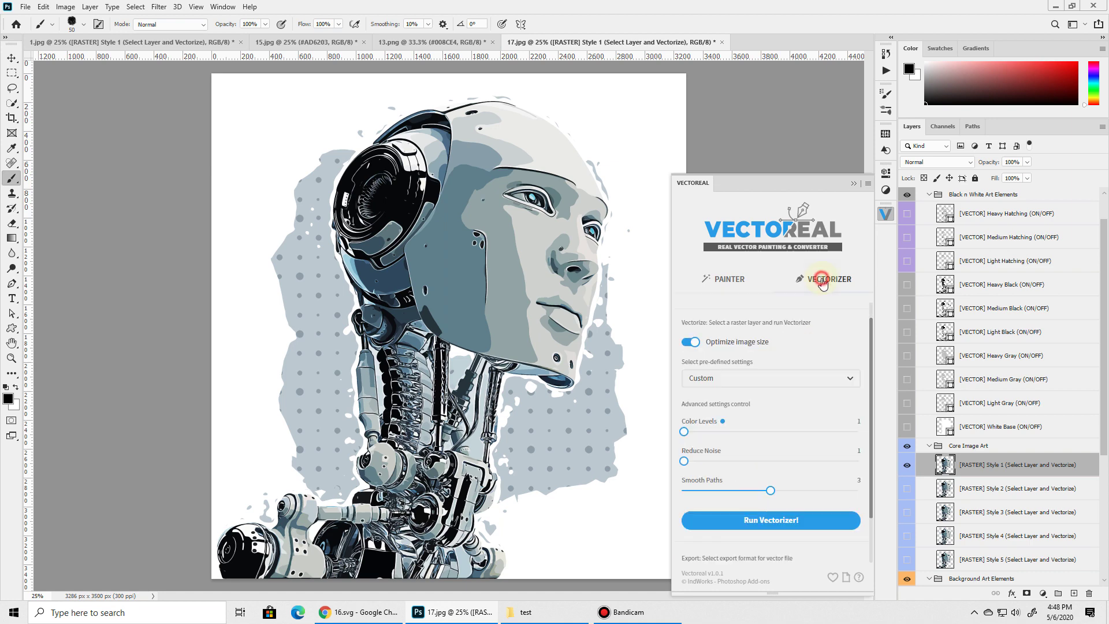
left_click(718, 280)
left_click(798, 280)
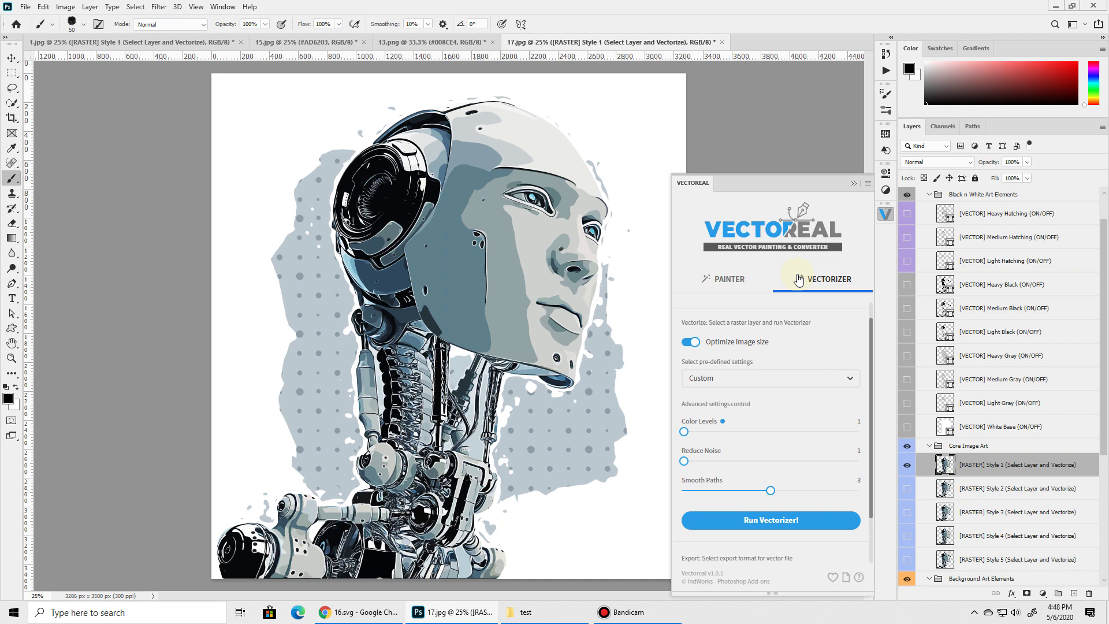
left_click(748, 280)
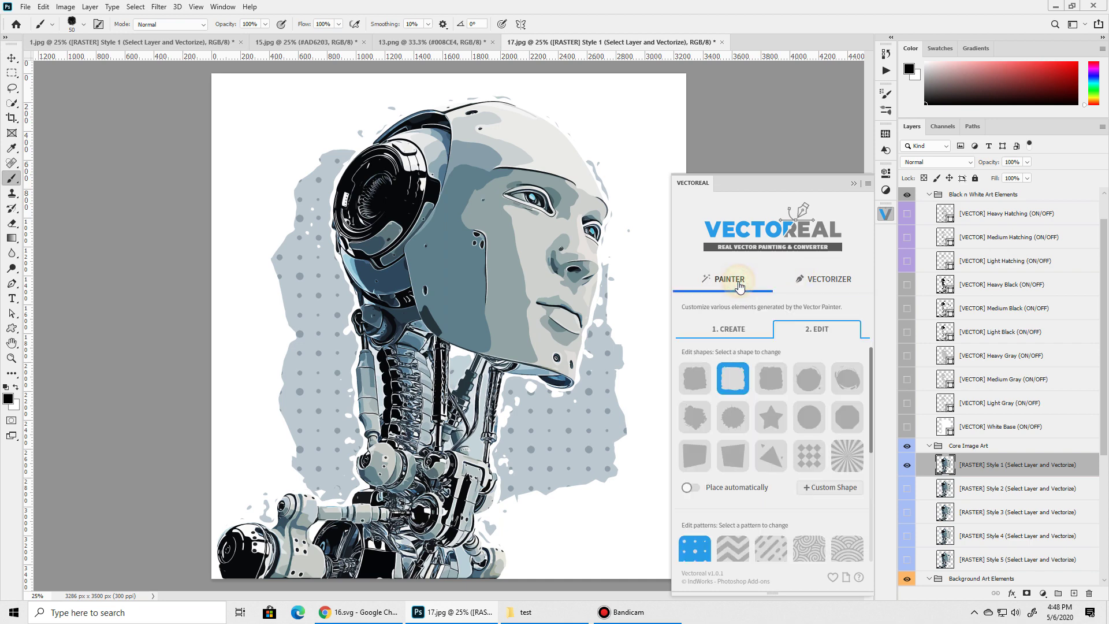
left_click(808, 281)
left_click(729, 279)
Step: Vectorize the robot's Style 1 raster layer with the Default preset and select its #BCC9CD shape layer
left_click(819, 282)
left_click(1013, 470)
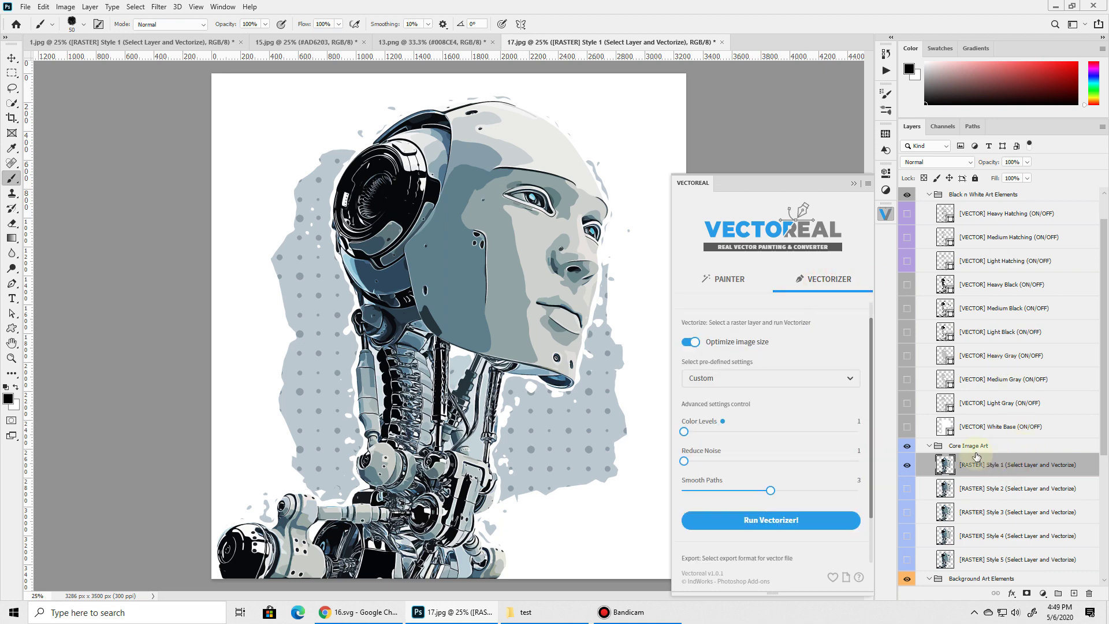
left_click(759, 378)
left_click(720, 403)
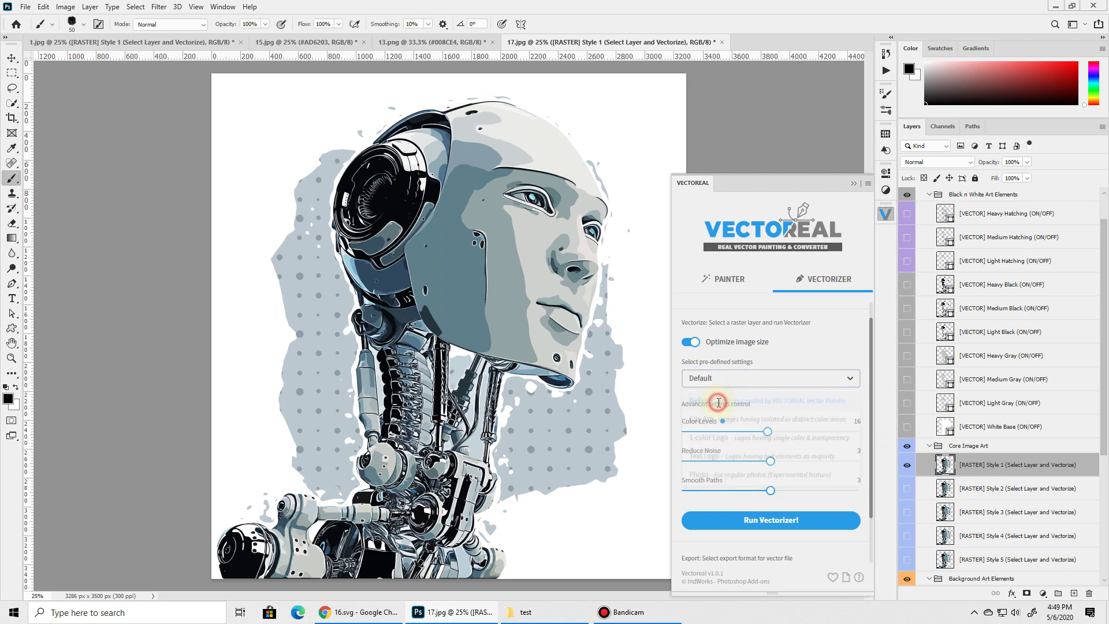
left_click(778, 388)
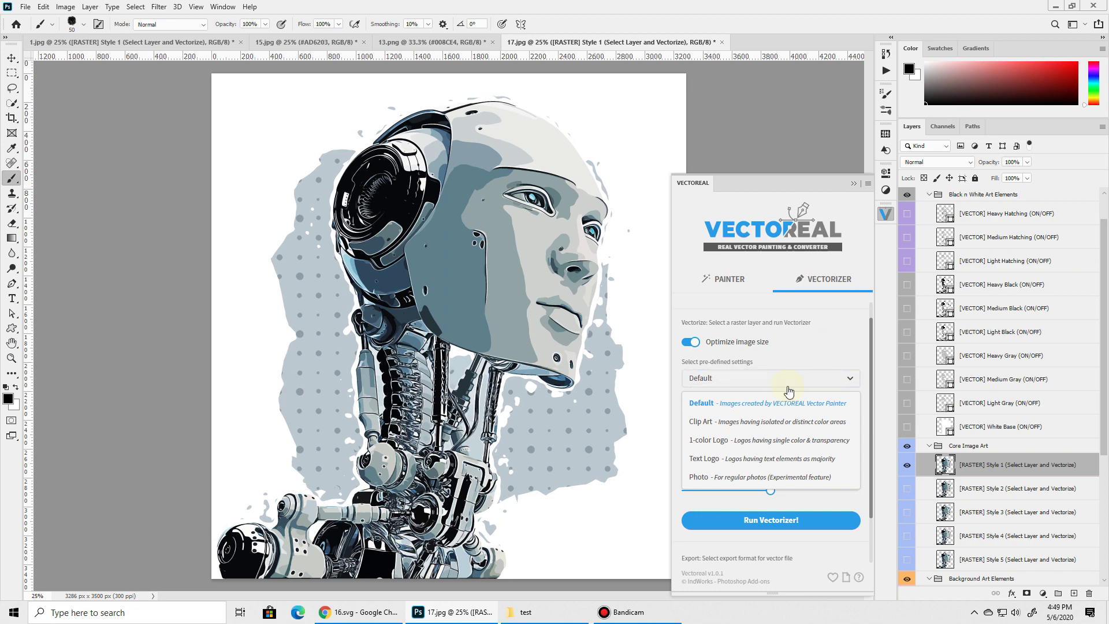
left_click(768, 406)
left_click(773, 522)
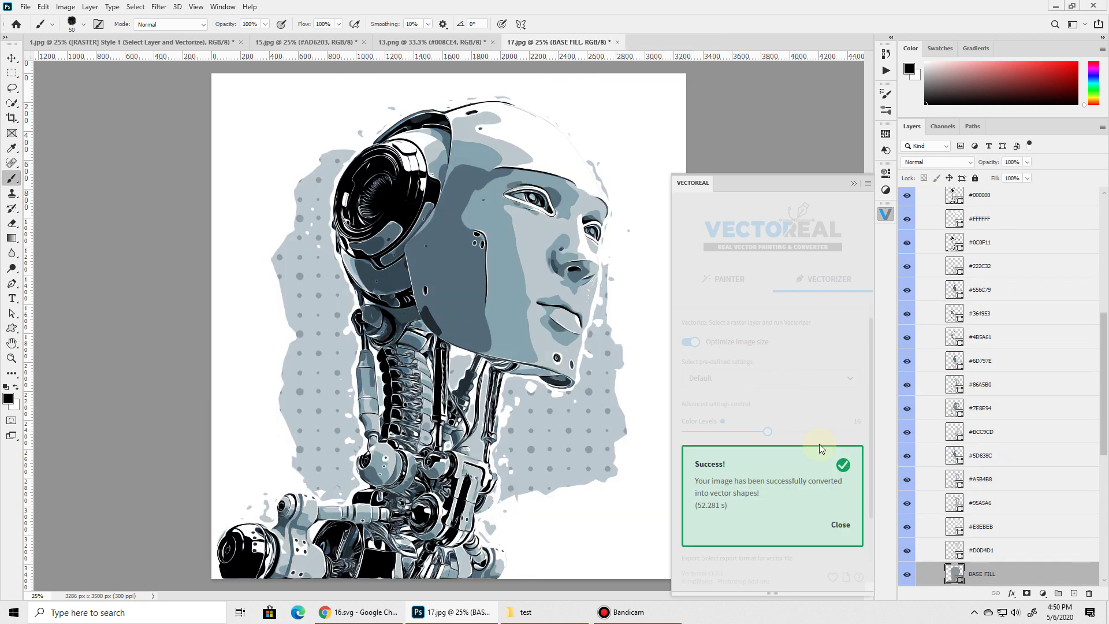
left_click(792, 389)
scroll(986, 315, "down", 4)
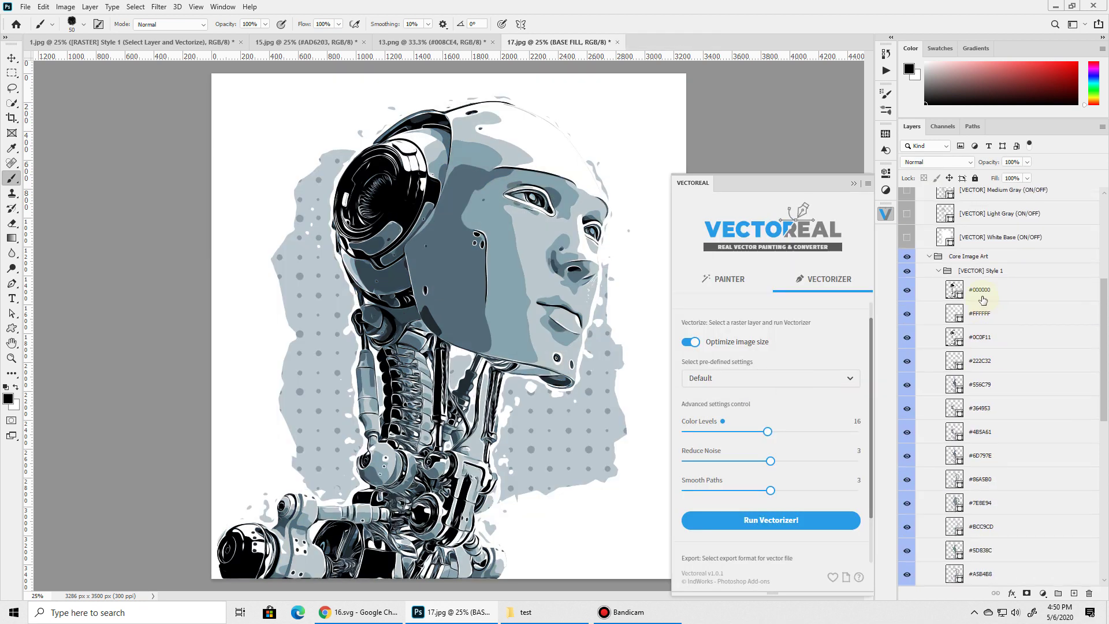
left_click(949, 403)
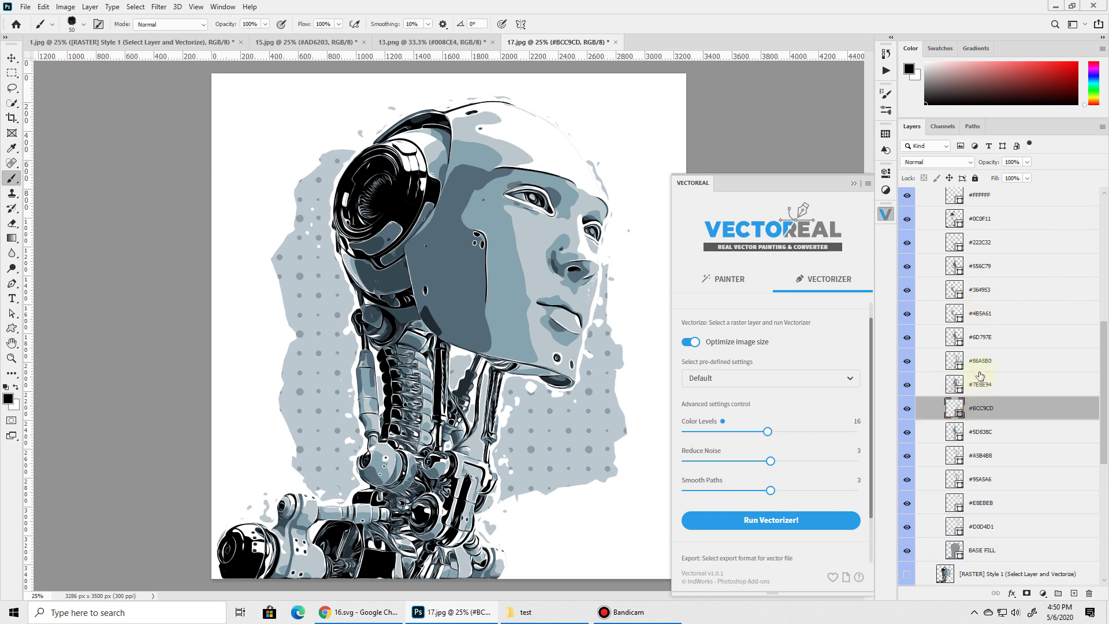
Step: Replace the painting's background shape with the sunburst rays shape
left_click(724, 279)
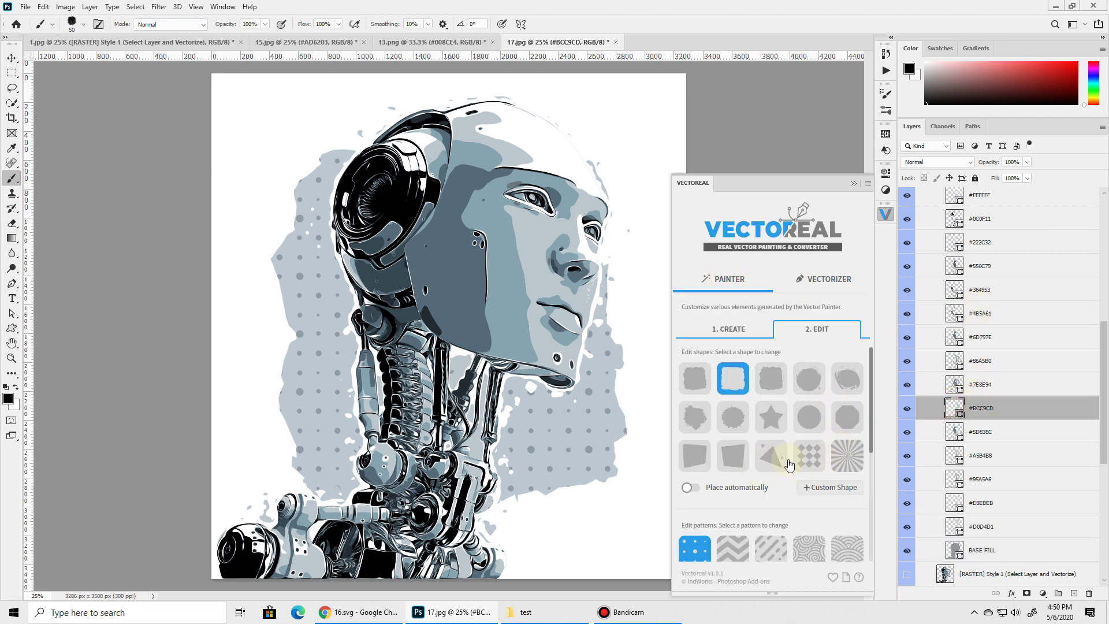
left_click(848, 455)
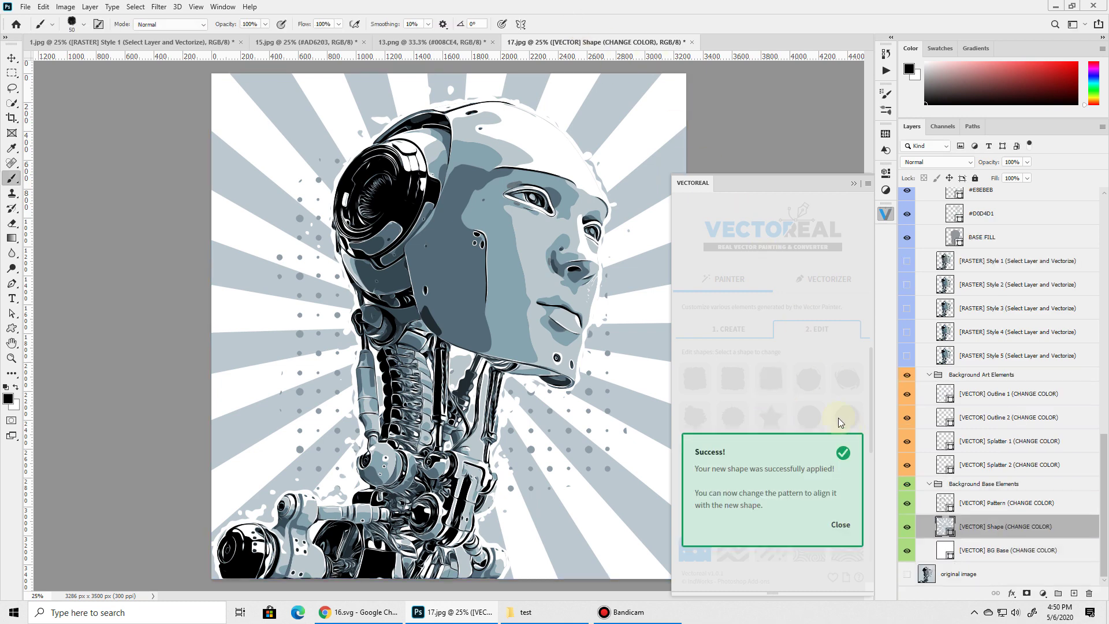
left_click(785, 395)
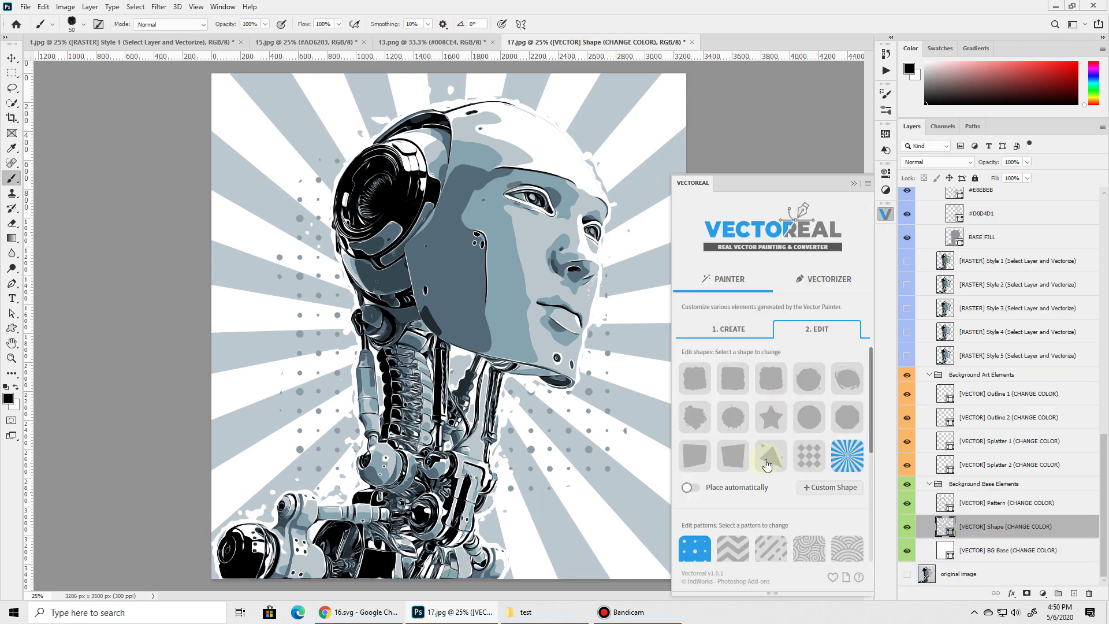
Step: Reapply the dotted pattern with automatic placement so it aligns with the sunburst background
scroll(811, 443, "down", 2)
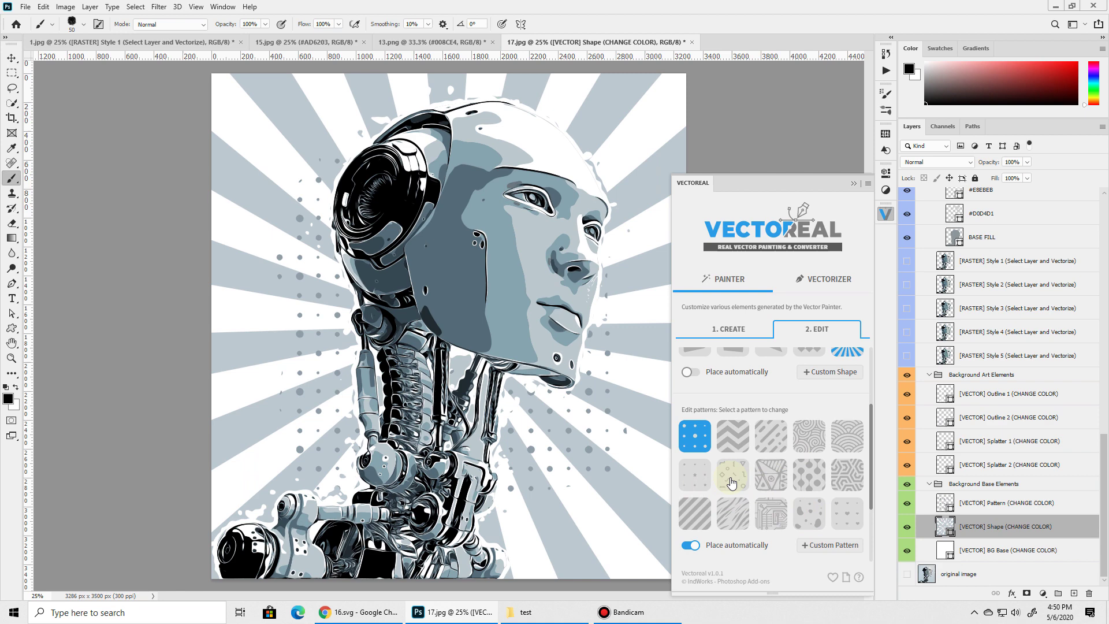
left_click(697, 440)
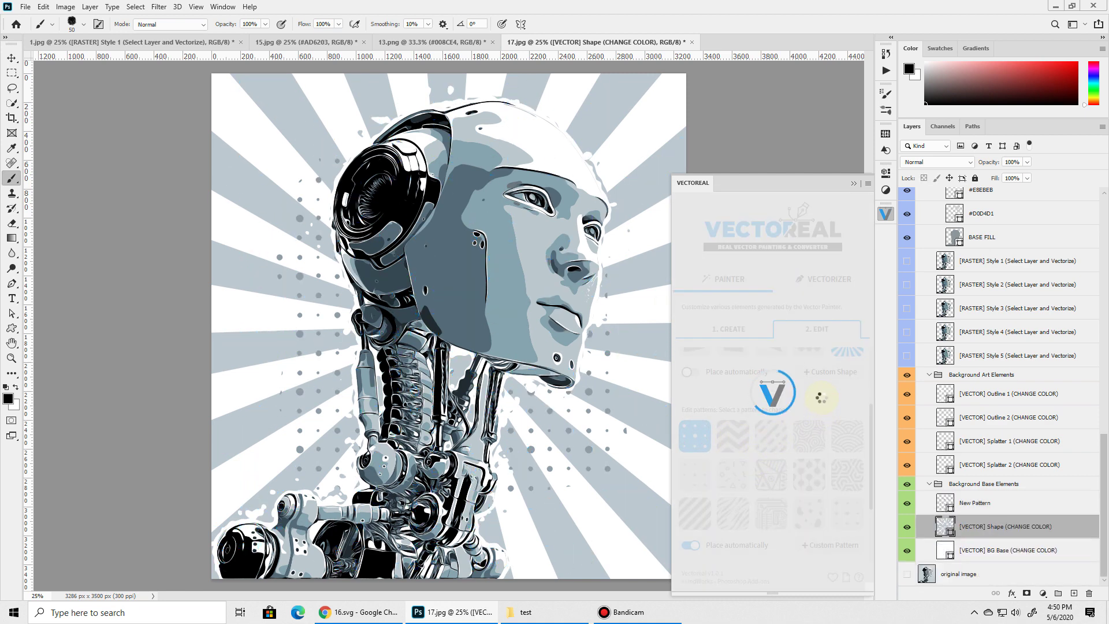
left_click(796, 399)
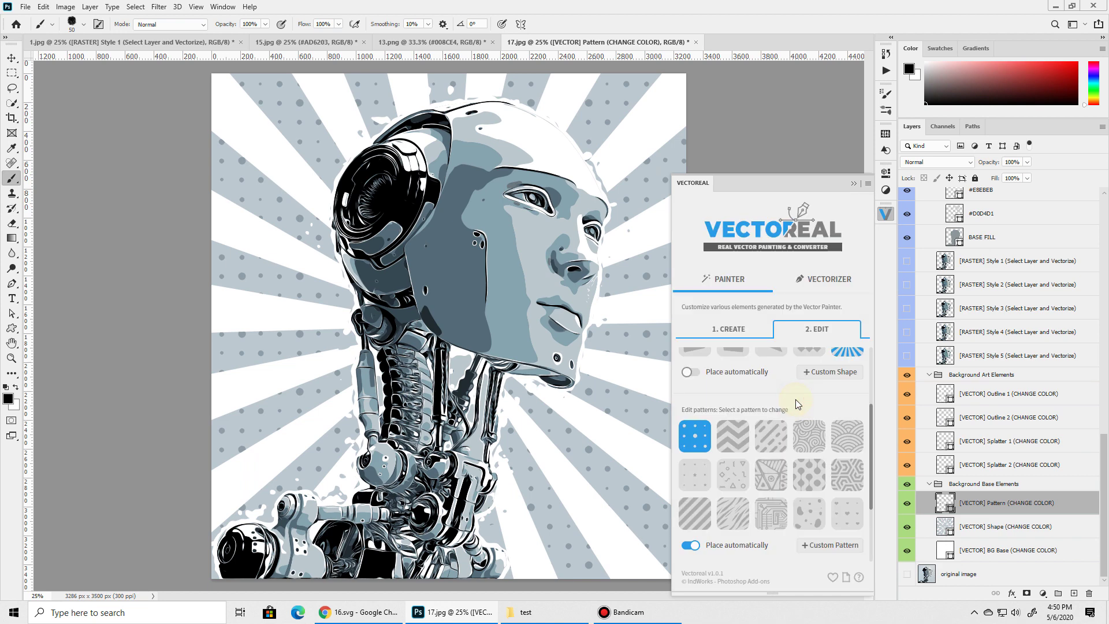
Step: Examine the Vectoreal panel's help, guide and rating prompts one after another, closing each before opening the following one
scroll(802, 397, "down", 2)
scroll(807, 406, "up", 3)
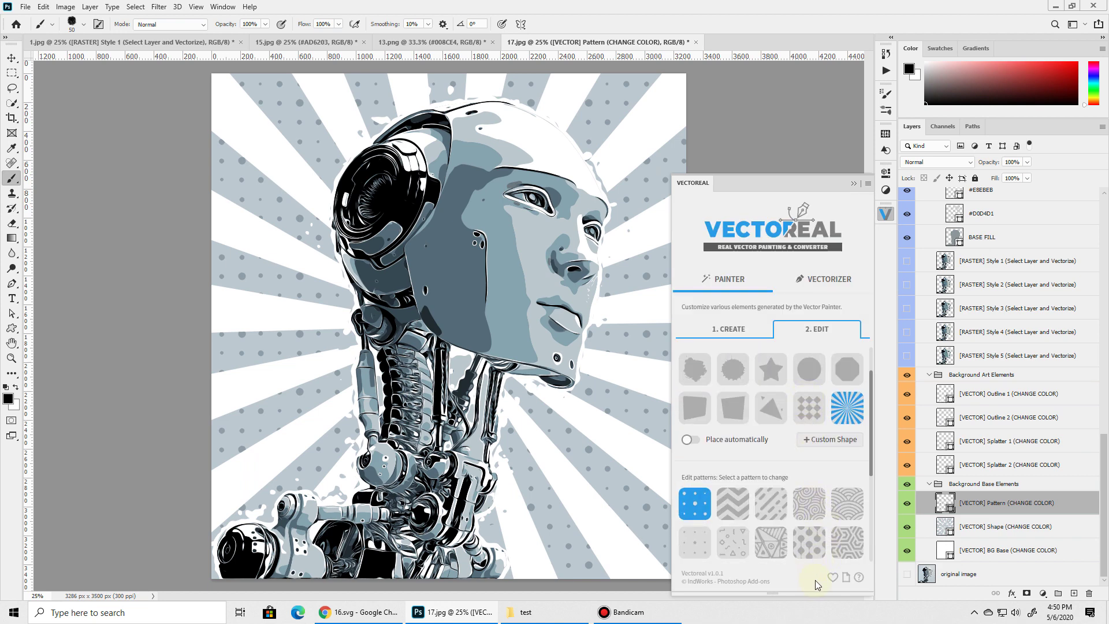
left_click(857, 579)
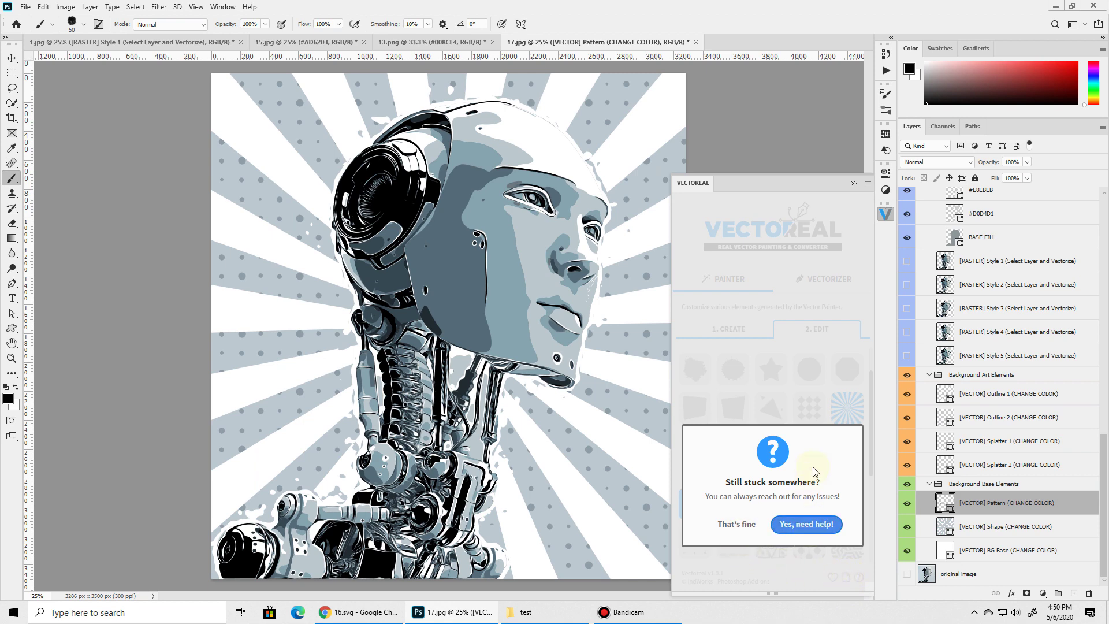
left_click(798, 397)
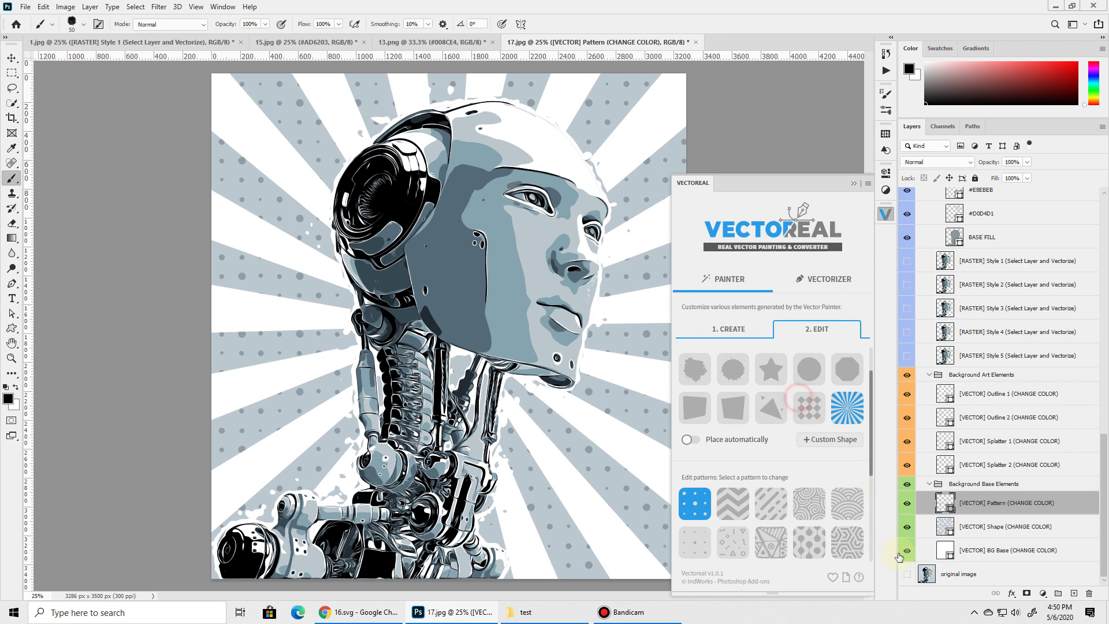
left_click(846, 580)
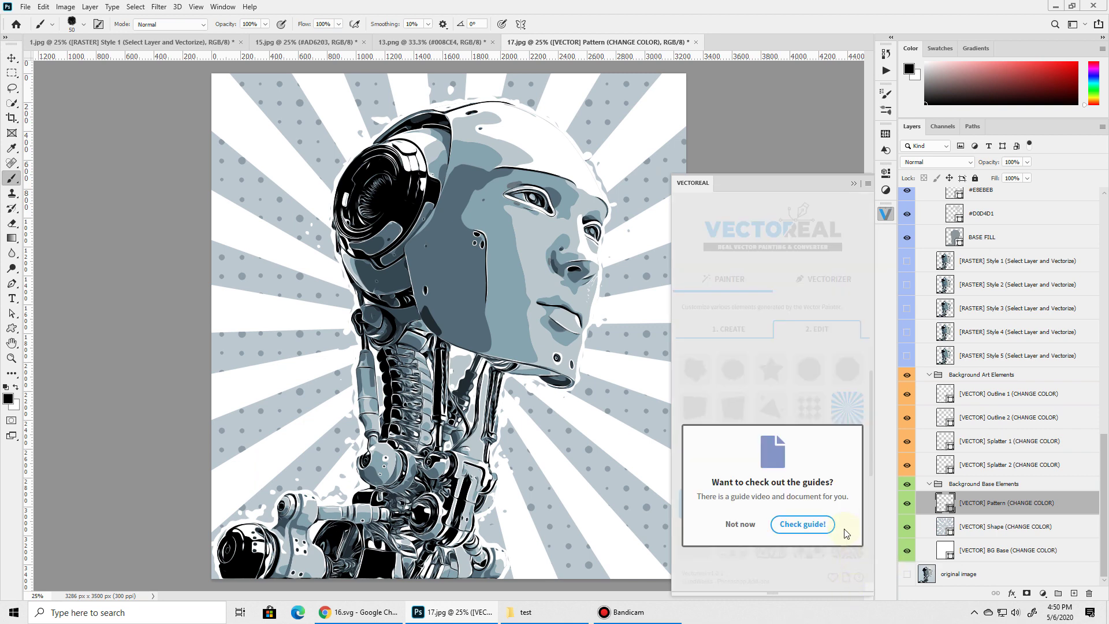
left_click(803, 525)
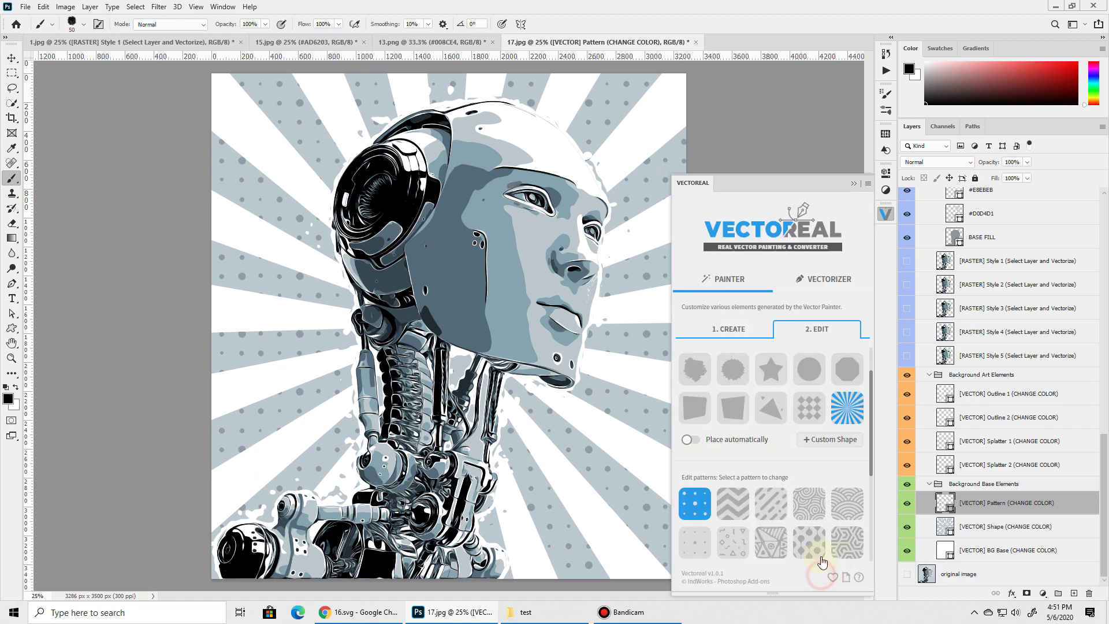
left_click(832, 578)
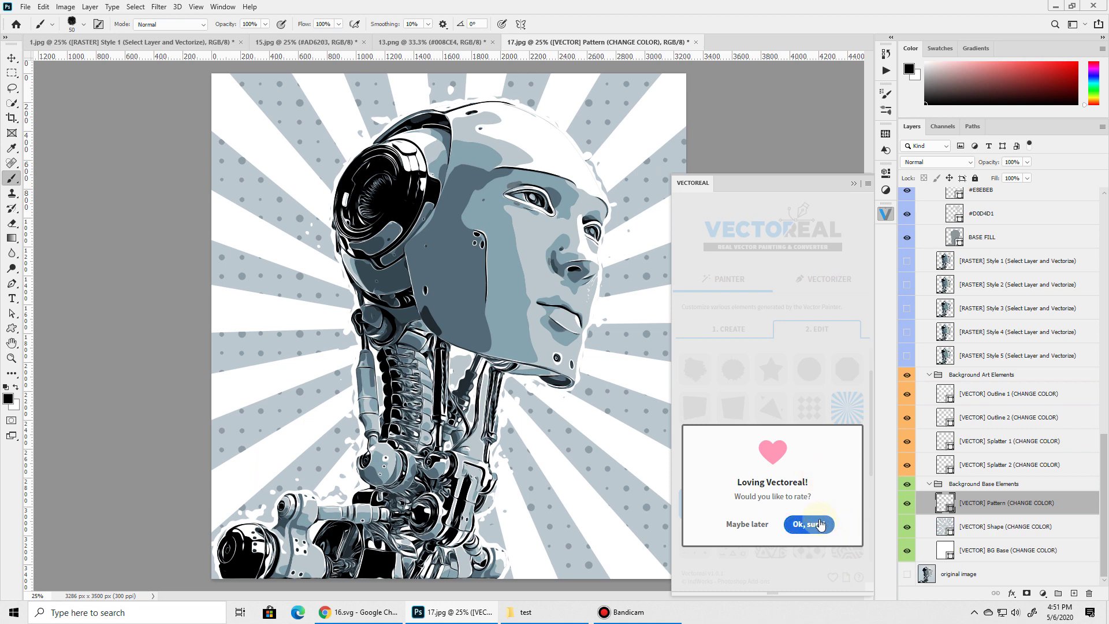
left_click(793, 563)
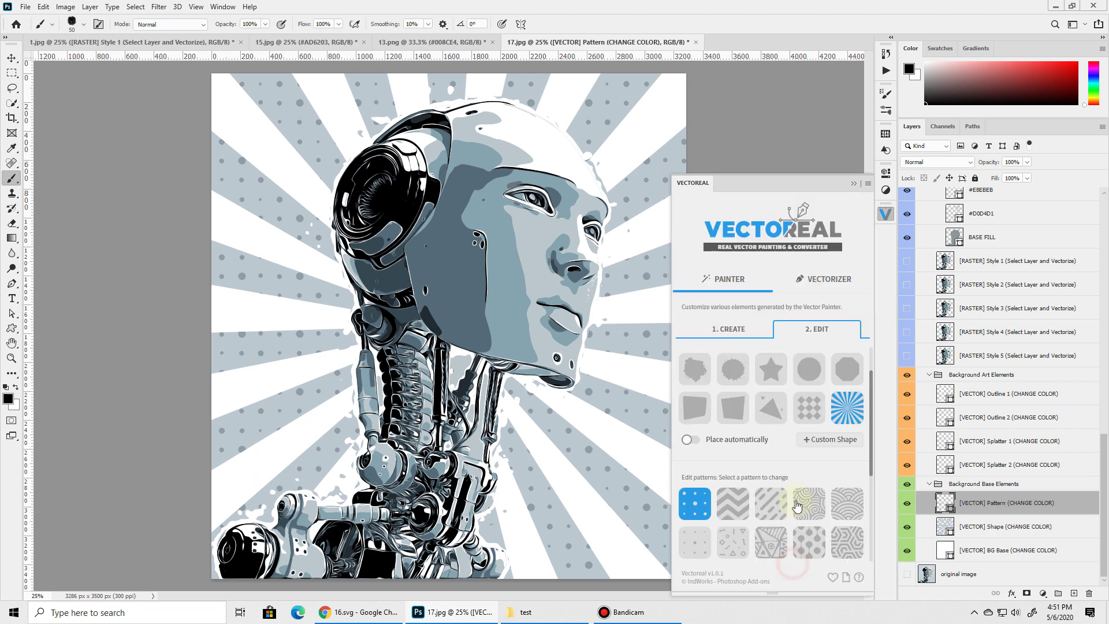
Step: Switch to the car painting document 1.jpg to view its finished vector artwork
left_click(85, 45)
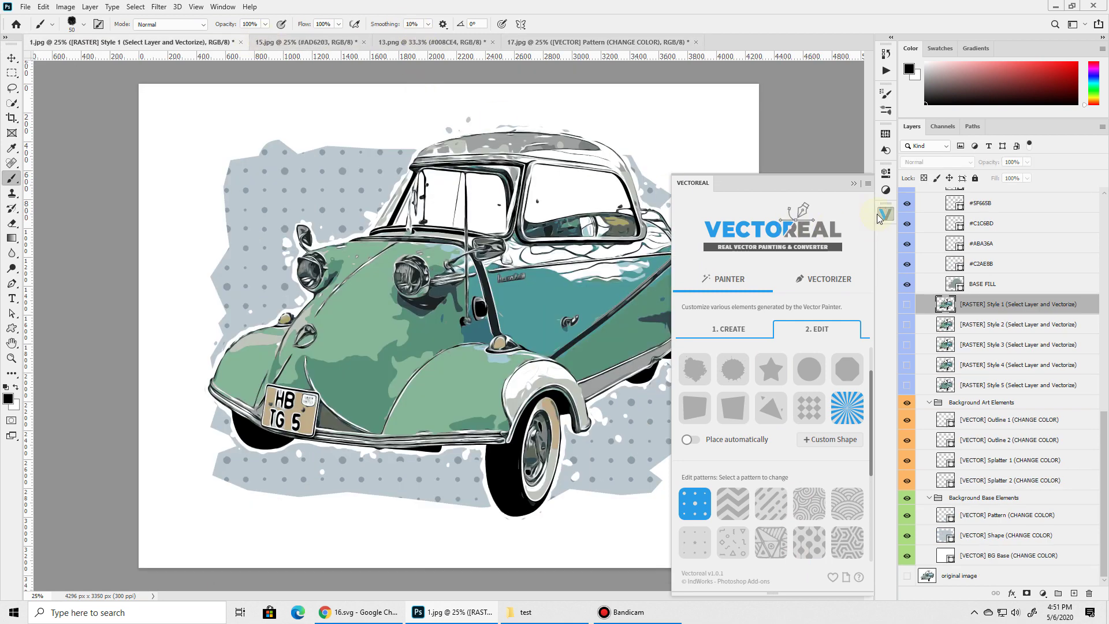